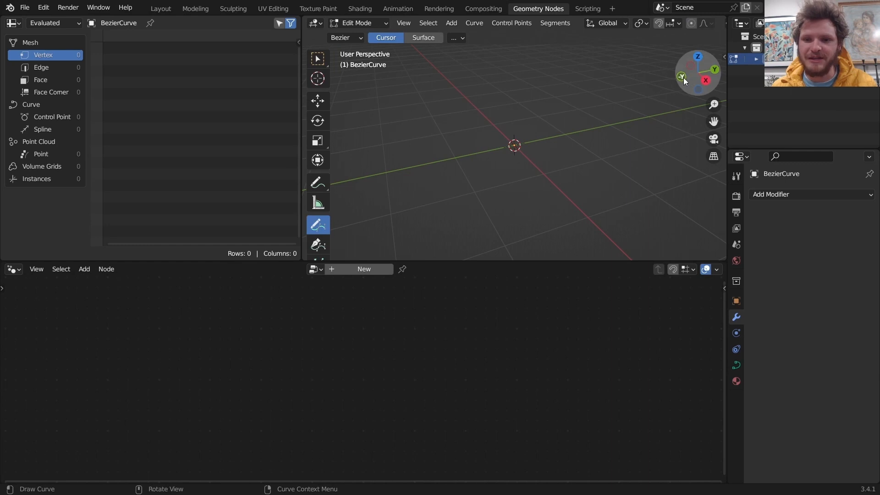
Step: In front view, draw a short wavy curve upward from the origin and give it a new geometry node tree
click(681, 77)
drag(532, 88, 529, 64)
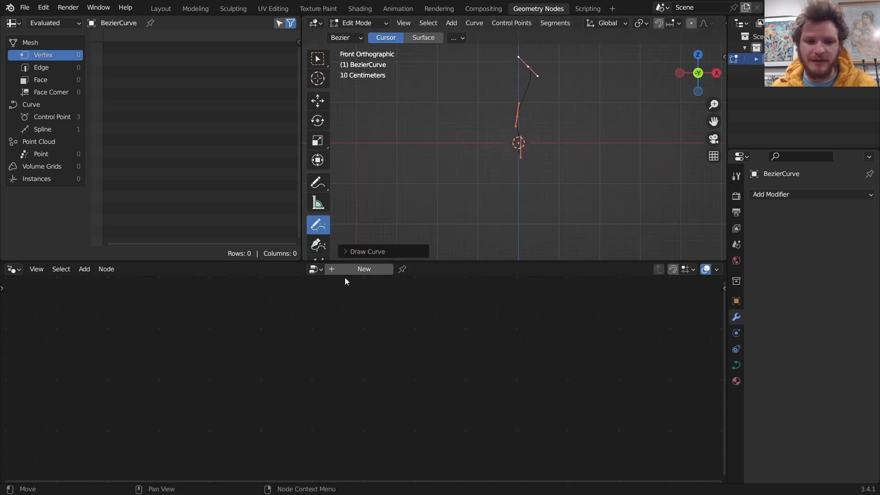
click(358, 268)
Step: Insert a Curve to Mesh node between the Group Input and Group Output nodes
key(shift+a)
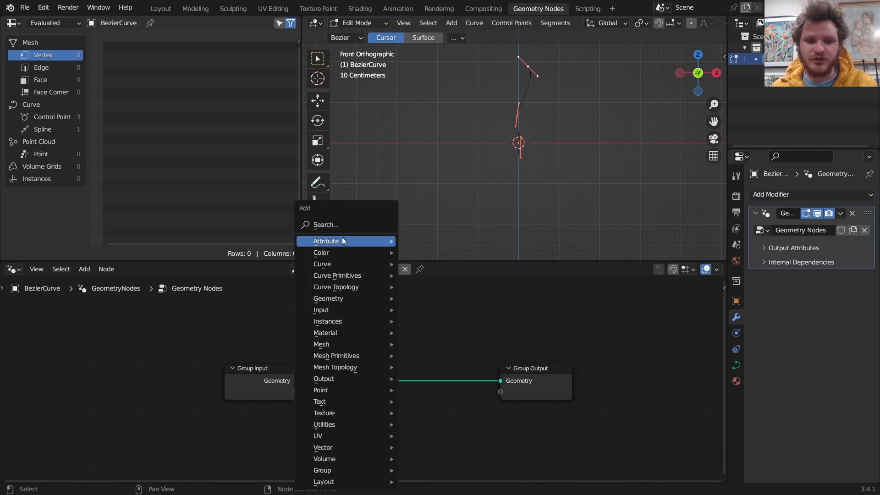
click(340, 225)
text(curve to)
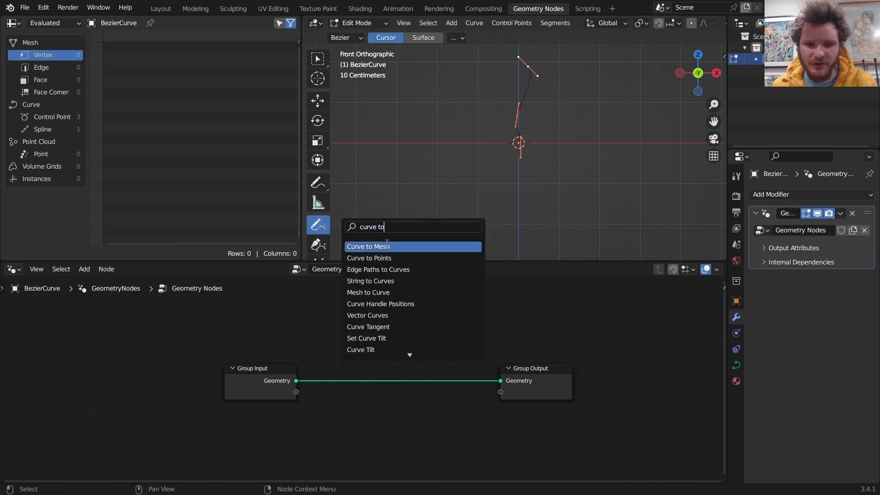
click(387, 246)
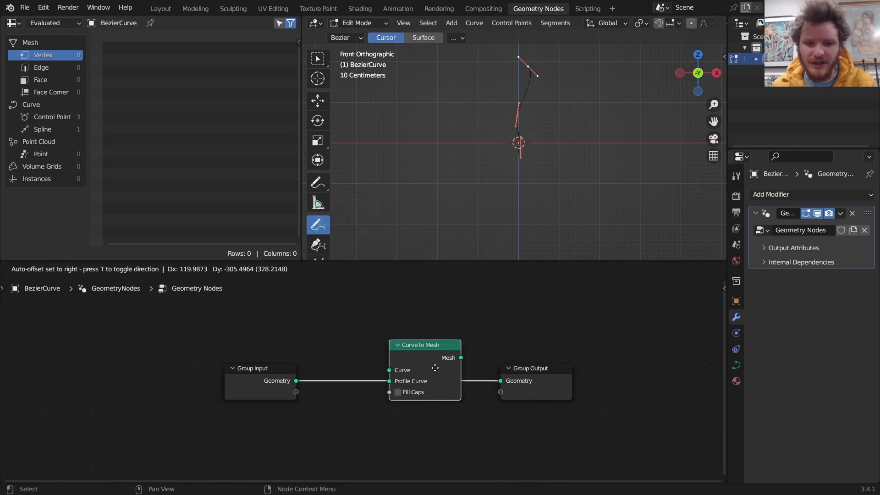
click(464, 367)
Step: Add a Curve Circle node connected to the Profile Curve input of Curve to Mesh
drag(440, 355, 360, 390)
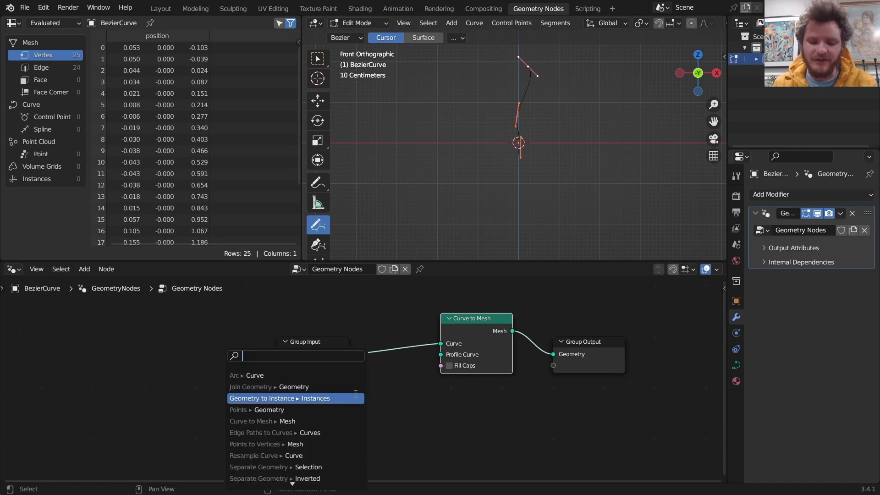
text(circle)
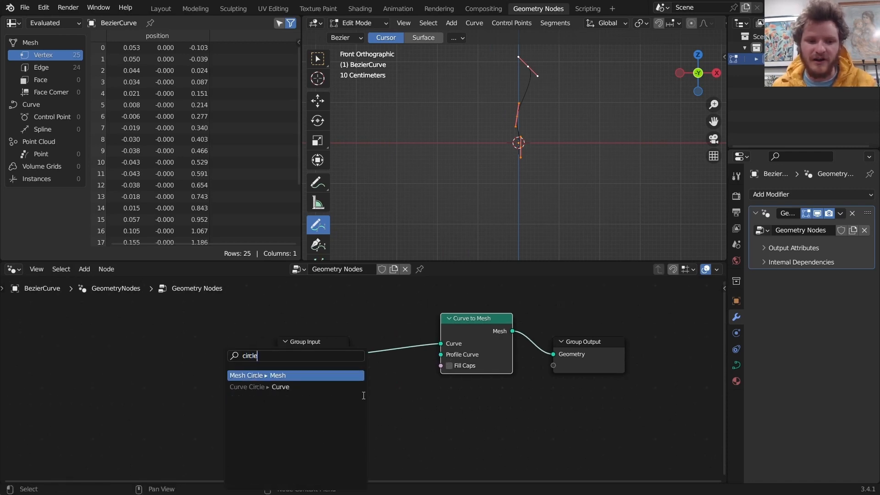
click(300, 387)
click(297, 396)
Step: Try a radius of 0.5 m on the Curve Circle node and settle on 0.25 m
click(318, 441)
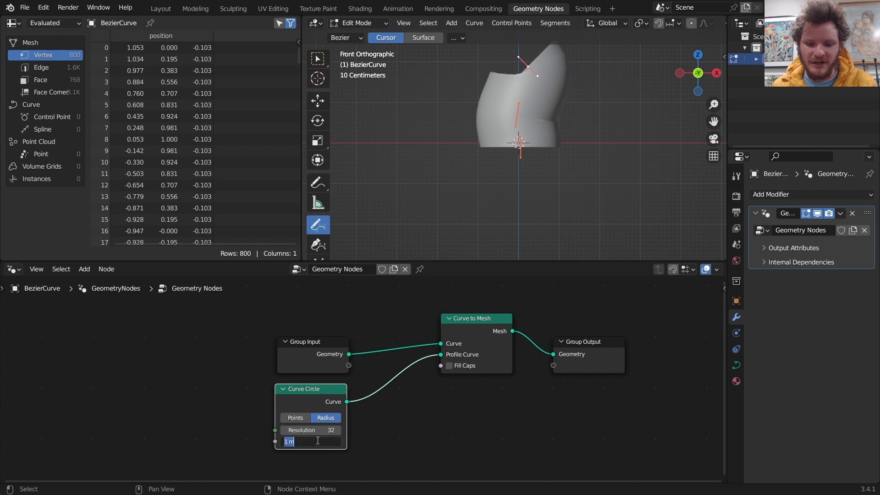
text(.5)
key(Return)
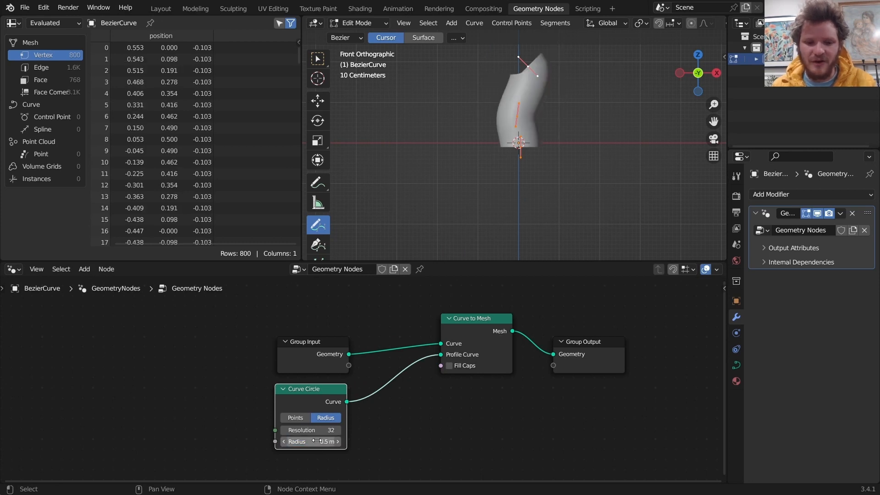
click(317, 441)
text(.25)
key(Return)
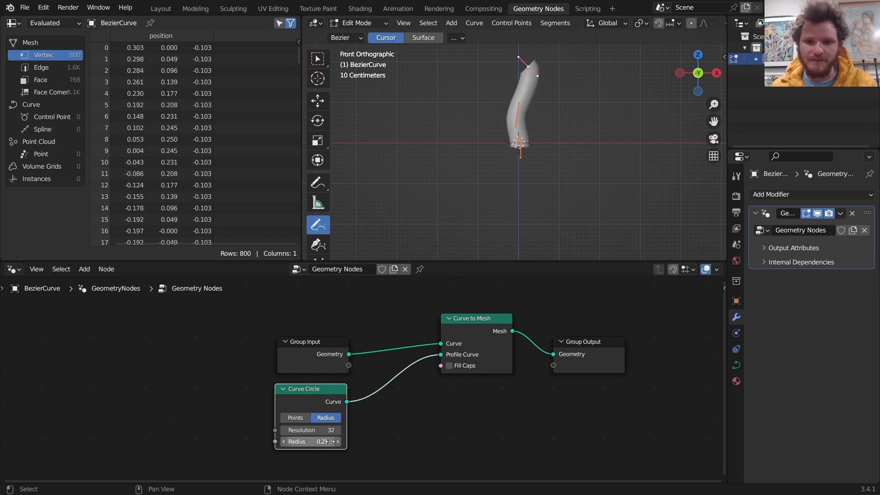
Step: Draw one more curve on each side of the first tube and set the curve's preview resolution to 18
drag(439, 142, 469, 60)
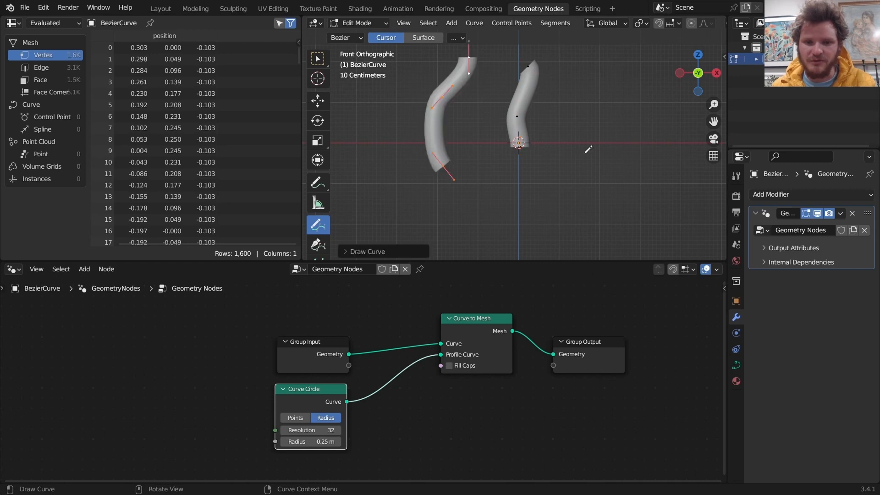
drag(605, 174, 615, 56)
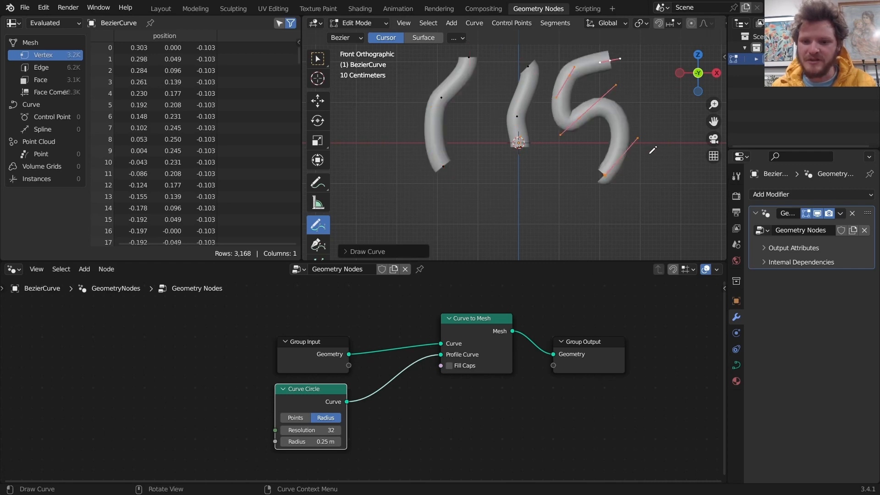
click(736, 365)
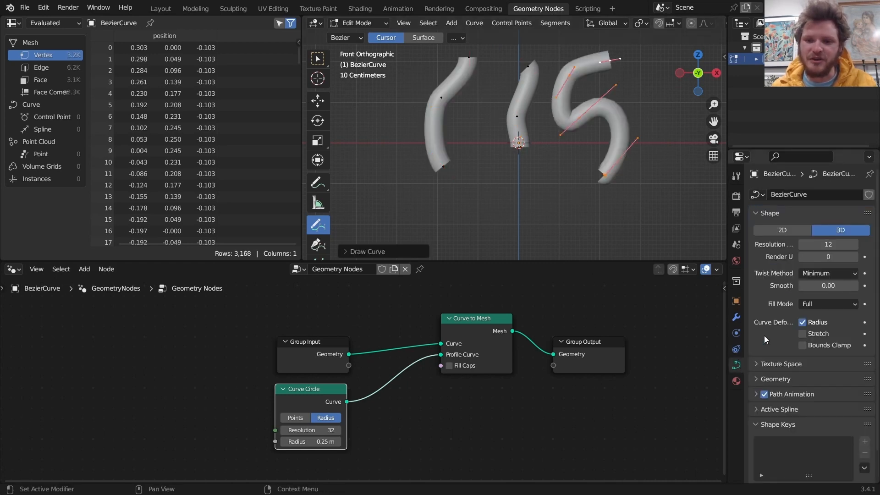
mouse_move(828, 245)
mouse_down()
mouse_move(807, 245)
mouse_move(823, 244)
mouse_up()
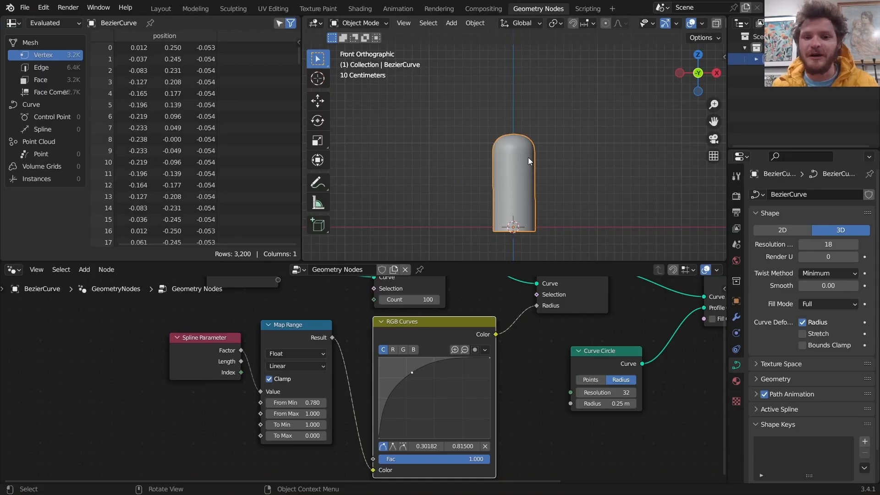
Step: Set the Map Range node's From Min to 0.700 to lengthen the rounded tip of the tube
scroll(527, 158, up, 1)
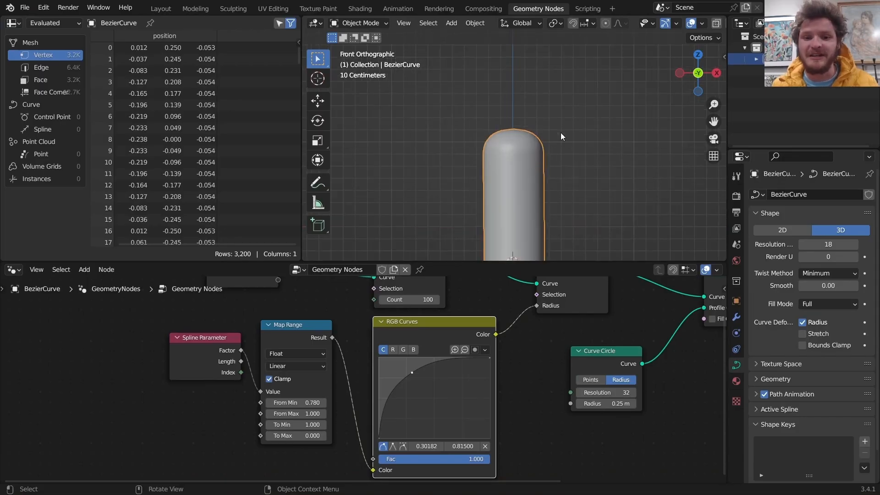
mouse_move(296, 403)
mouse_down()
mouse_move(280, 402)
mouse_move(312, 402)
mouse_move(274, 402)
mouse_move(283, 402)
mouse_up()
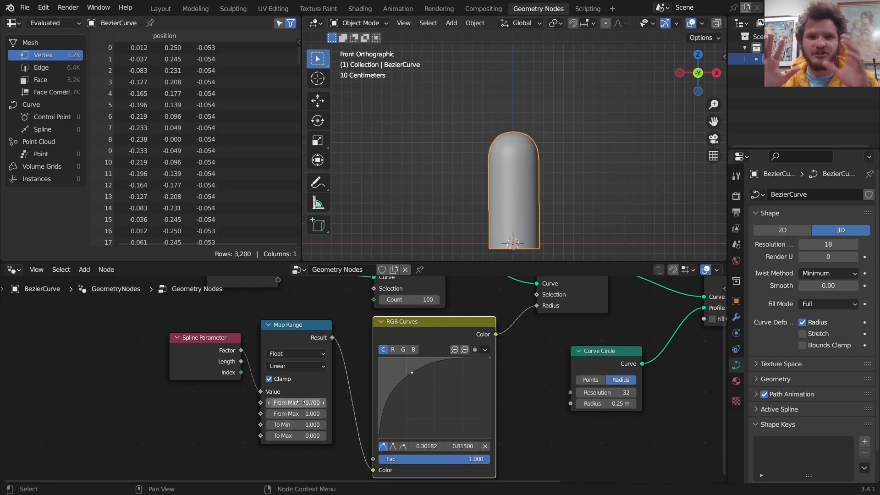
Step: Open the most recent file with the simple tube setup, look into the tube's open top and return to front view
click(25, 10)
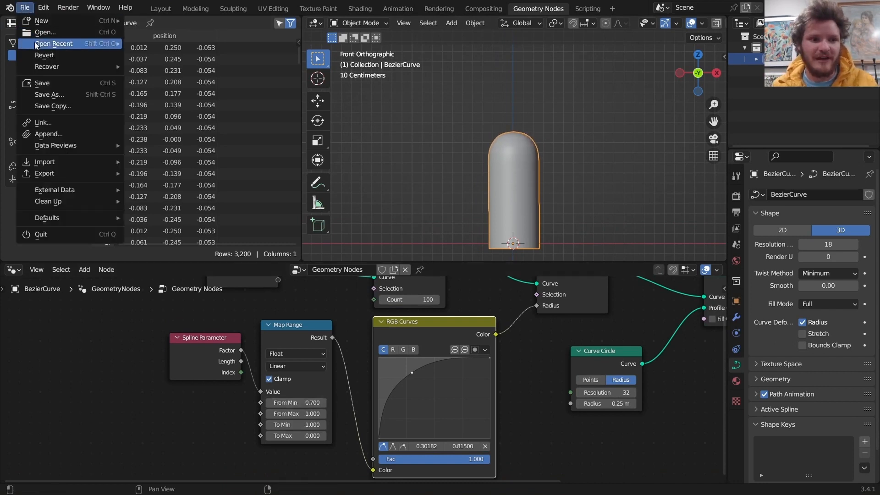
mouse_move(36, 43)
click(164, 43)
click(456, 266)
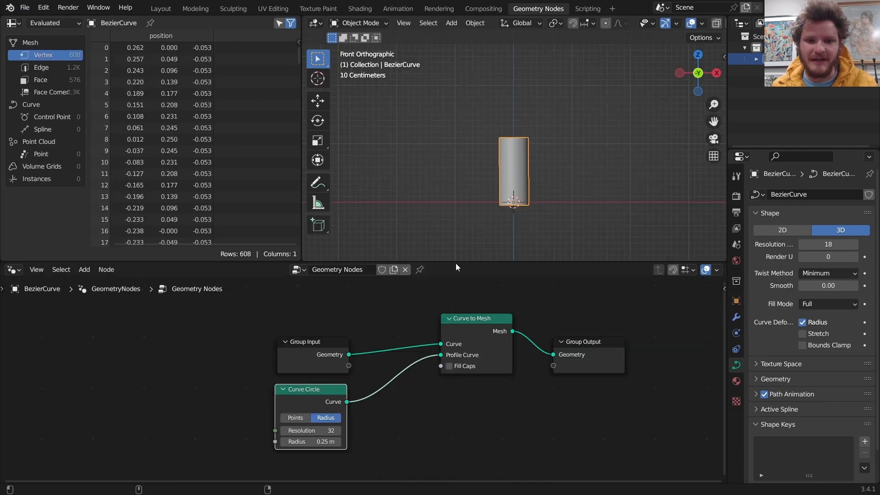
middle_drag(516, 148, 595, 144)
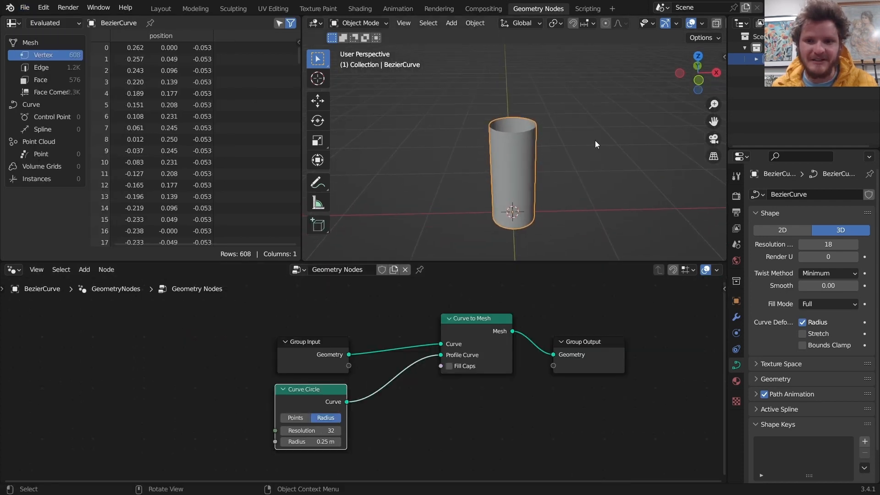
click(698, 81)
Step: Move the Group Input node away and insert a Set Curve Radius node between it and Curve to Mesh
middle_drag(314, 374, 414, 367)
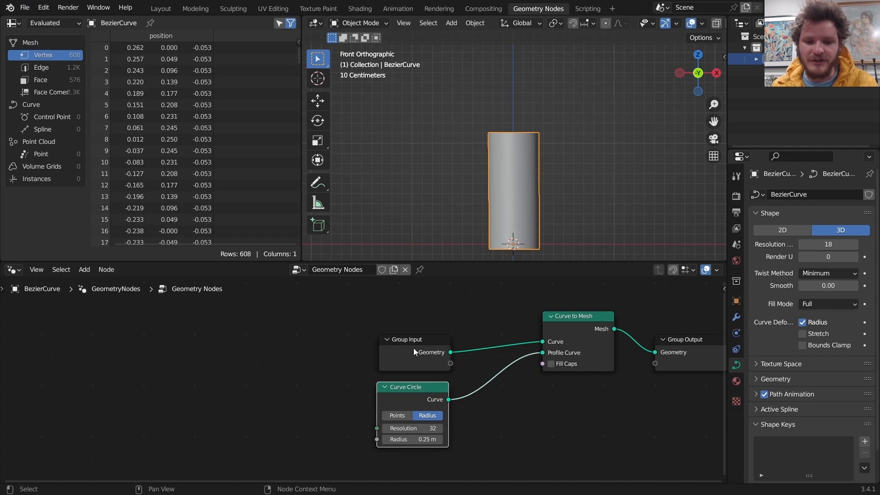
drag(419, 354, 252, 334)
key(shift+a)
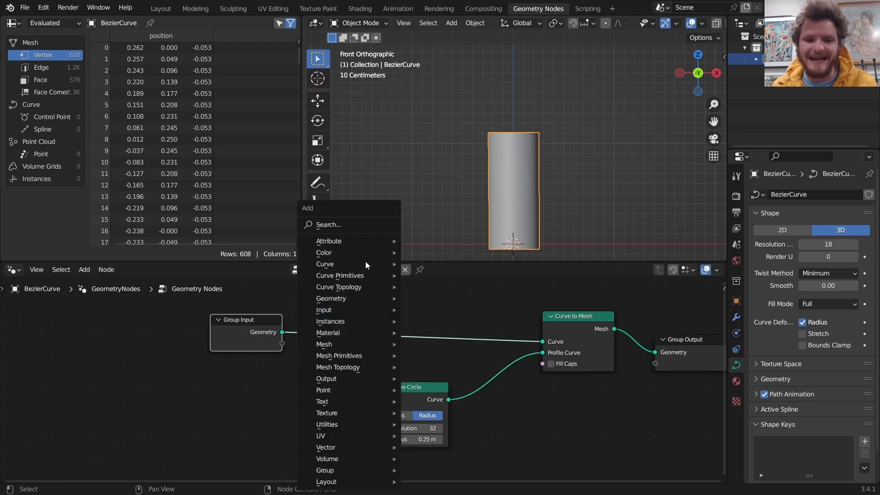
click(354, 224)
text(set curve ra)
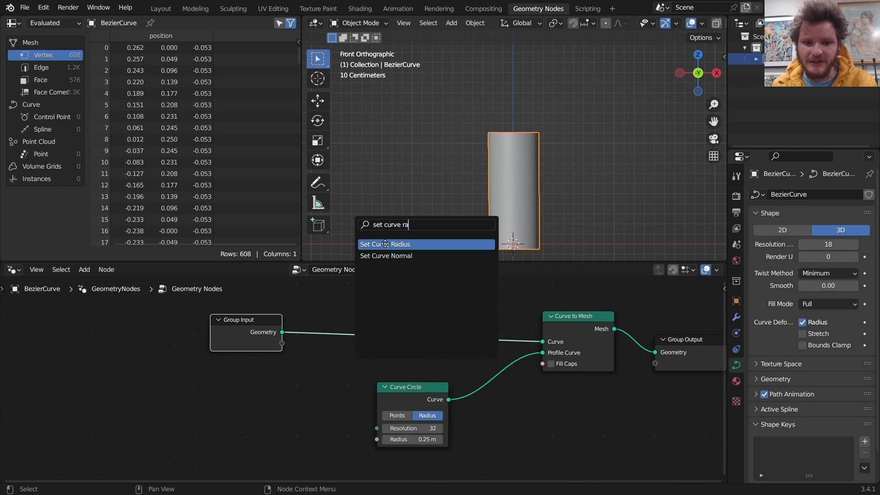
click(385, 244)
click(394, 326)
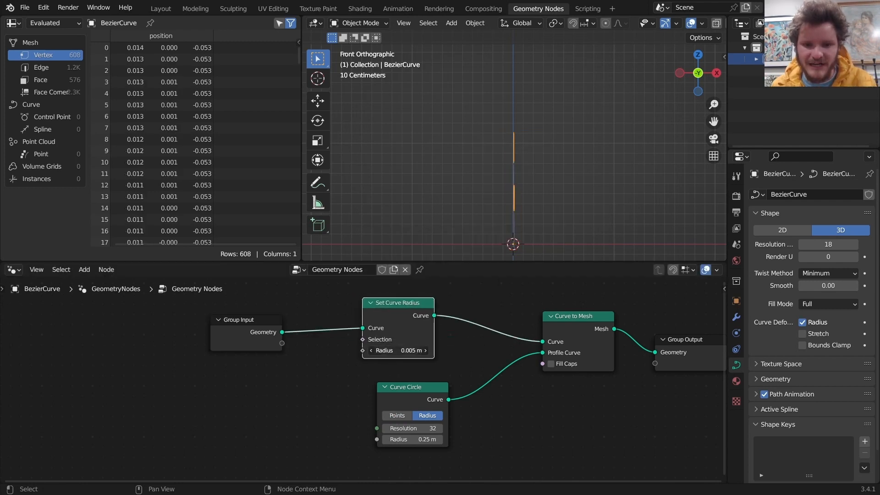
Step: Set the radius of the Set Curve Radius node to 1 m
mouse_move(409, 351)
mouse_down()
mouse_move(454, 350)
mouse_move(408, 354)
mouse_up()
click(408, 354)
text(1)
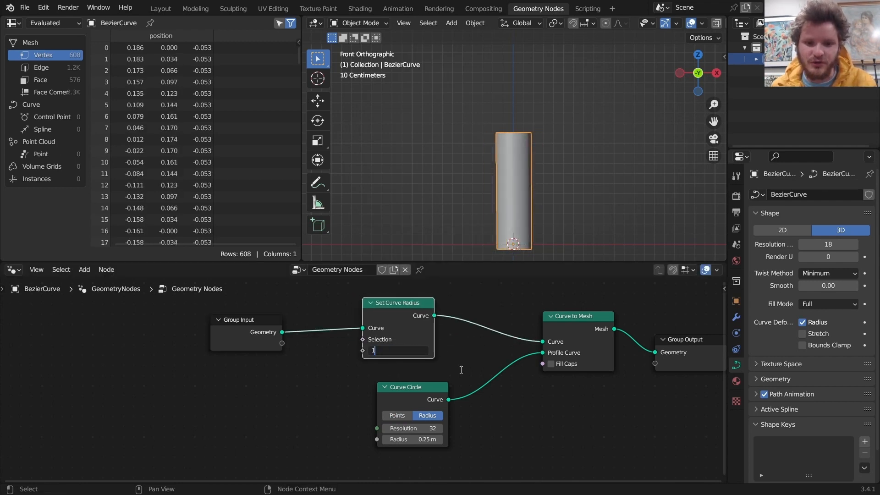
key(Return)
Step: Spread out the Curve Circle and Group Input nodes to make room around Set Curve Radius
drag(426, 394, 484, 410)
middle_drag(263, 328, 361, 328)
drag(361, 332, 261, 333)
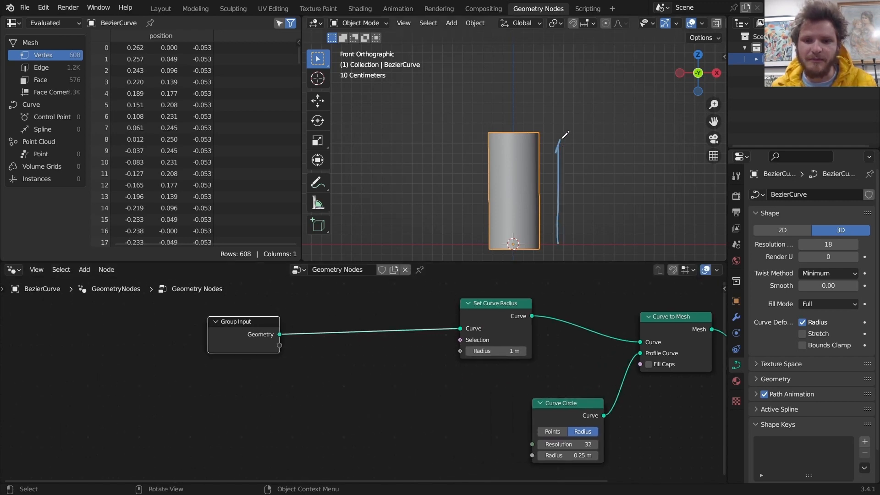
Step: Add a Spline Parameter node with its Factor driving the Radius input of Set Curve Radius
drag(460, 351, 228, 393)
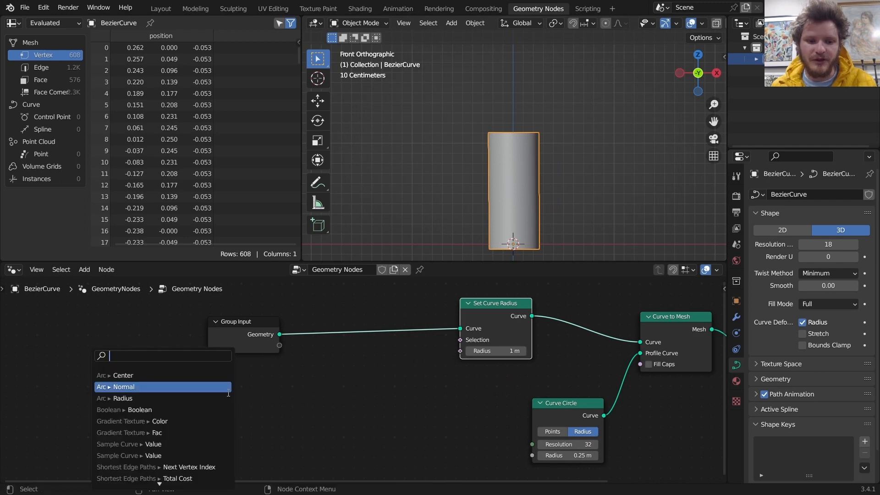
text(spline par)
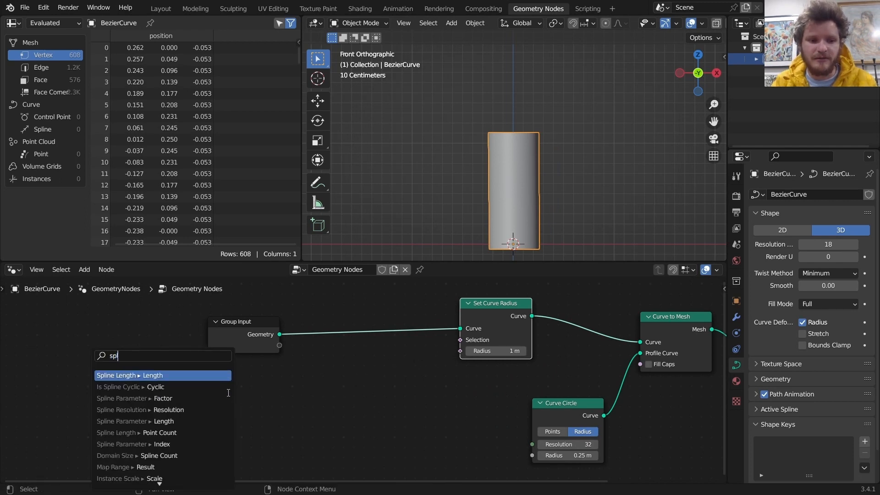
key(Return)
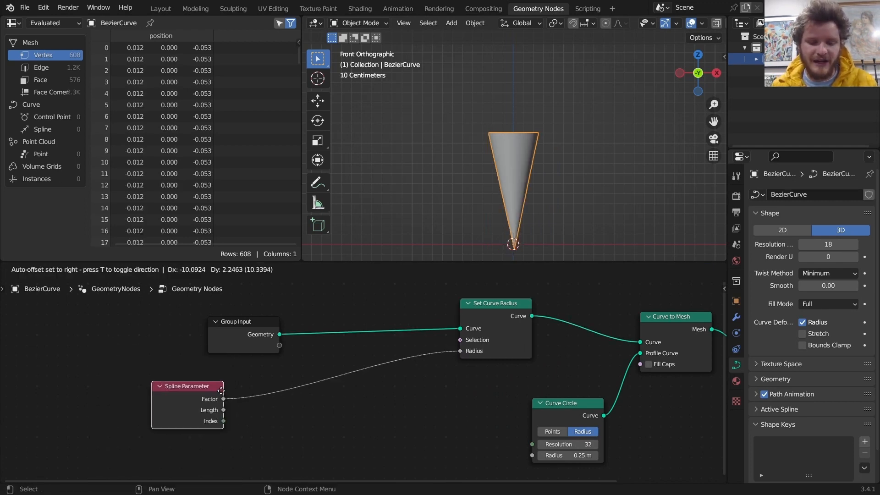
click(191, 393)
Step: Insert a Map Range node on the link between Spline Parameter and Set Curve Radius
key(shift+a)
click(248, 221)
text(map)
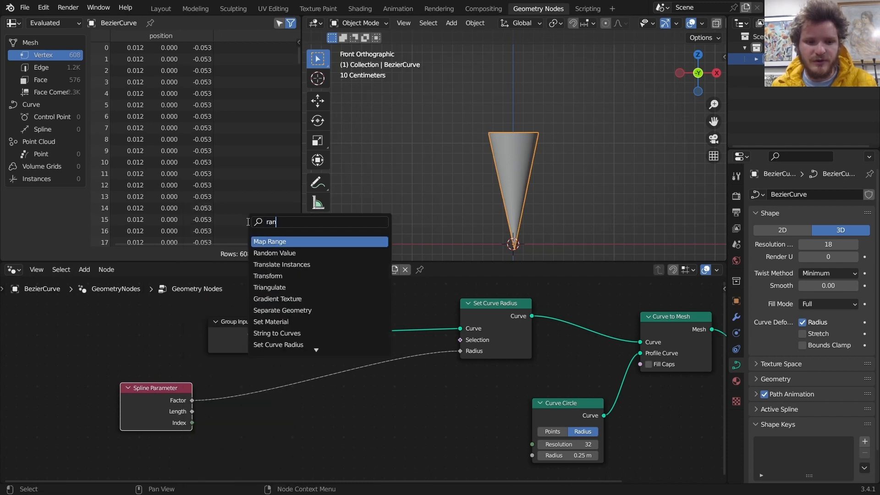
key(Return)
click(257, 387)
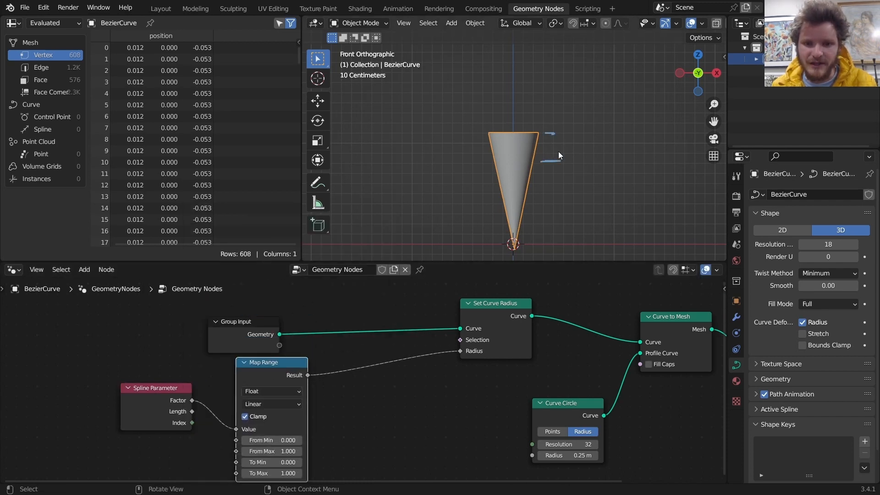
Step: Set the Map Range node's From Min to 0.9, To Min to 1 and To Max to 0
click(279, 437)
key(Return)
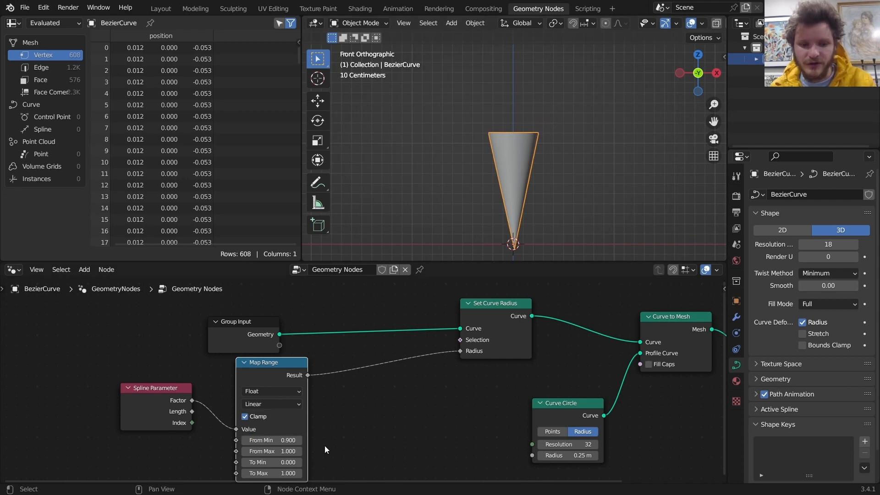
middle_drag(324, 445, 350, 406)
click(302, 423)
text(1)
key(Tab)
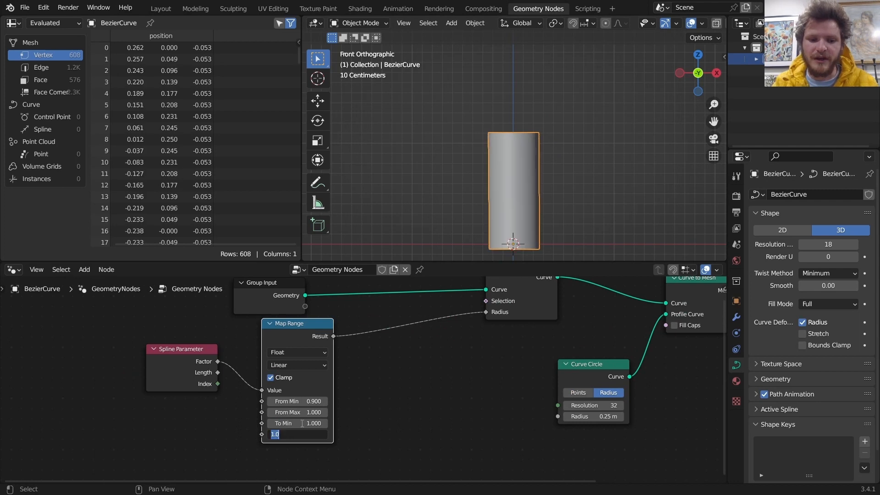
text(0)
key(Return)
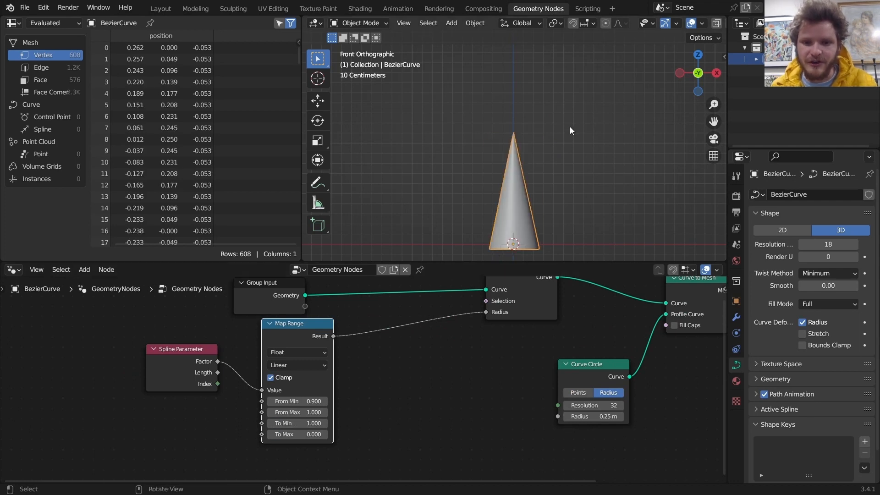
drag(573, 243, 561, 243)
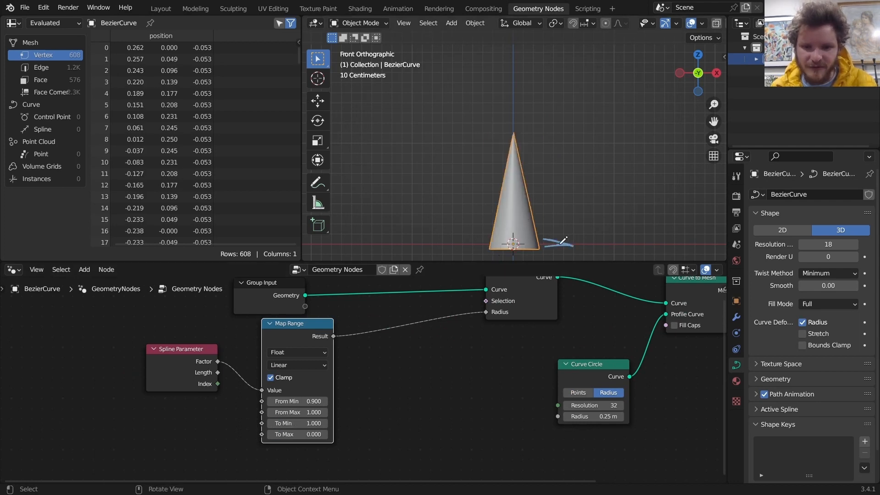
mouse_move(551, 239)
right_down()
mouse_move(541, 117)
mouse_move(550, 129)
right_up()
key(Tab)
key(Tab)
Step: Insert a Resample Curve node between Group Input and Set Curve Radius and set its Count to 100
middle_drag(348, 299, 405, 348)
drag(329, 332, 215, 322)
key(shift+a)
click(221, 225)
text(res)
key(Return)
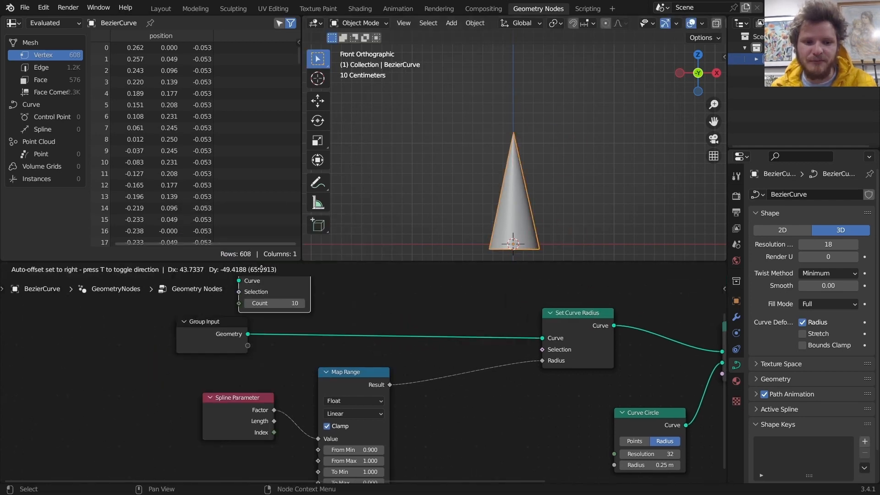
click(321, 293)
click(338, 349)
text(100)
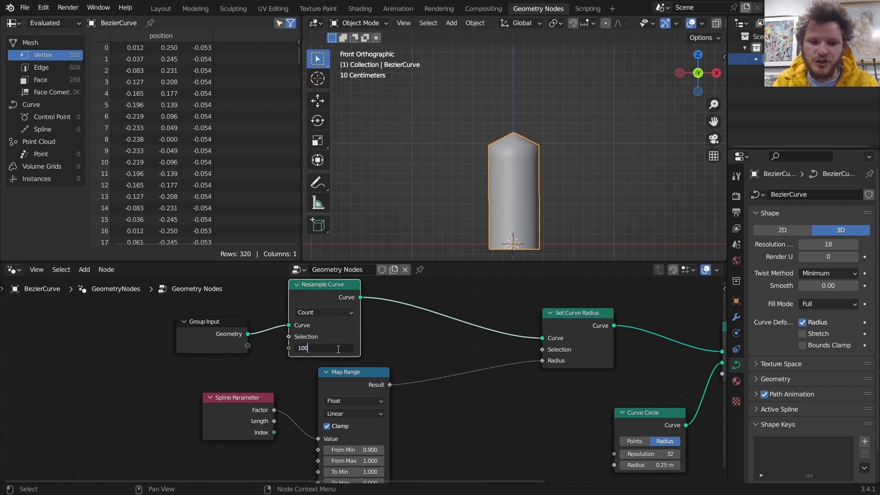
key(Return)
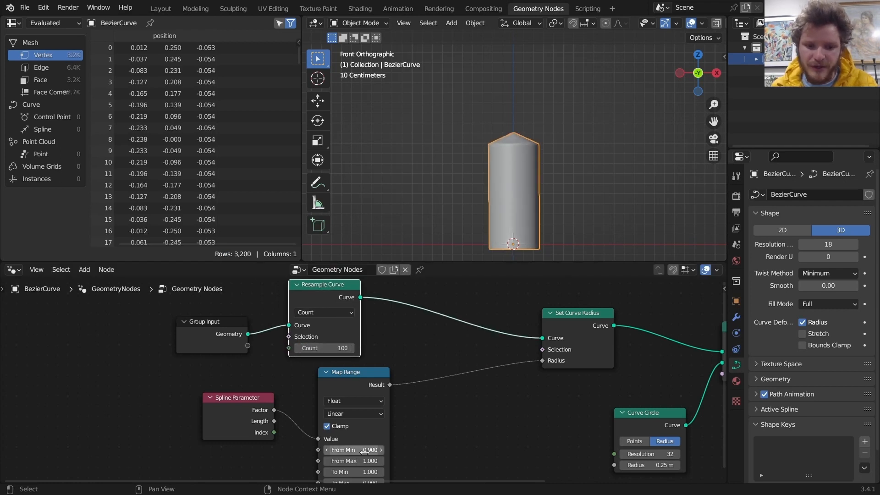
Step: Sketch an annotation arrow running up beside the tube and undo it
drag(556, 240, 564, 174)
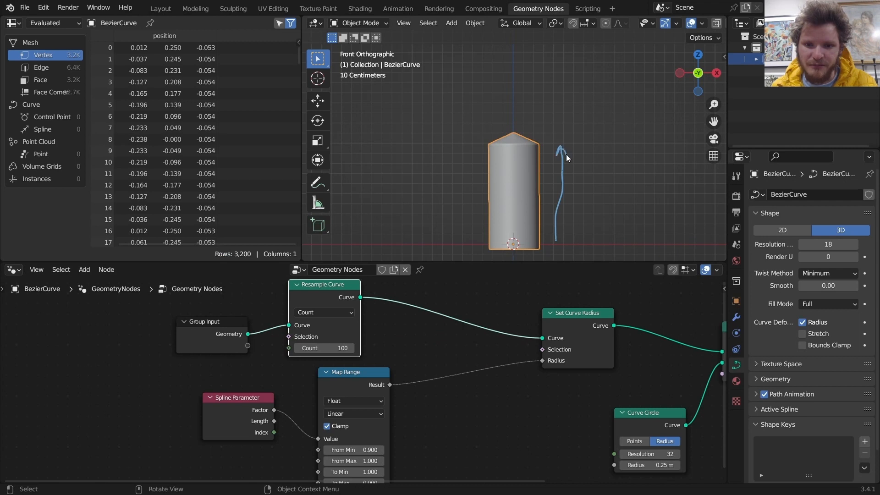
key(ctrl+z)
key(ctrl+z)
shift+middle_drag(532, 208, 526, 189)
middle_drag(397, 457, 412, 434)
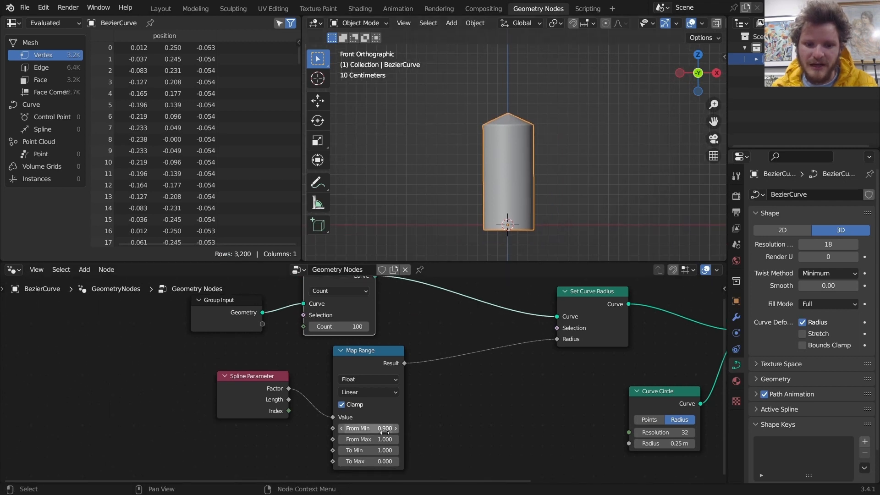
Step: Try a different From Min and Smoother Step interpolation on the Map Range node, undoing both changes
drag(384, 432, 379, 432)
key(ctrl+z)
key(shift+a)
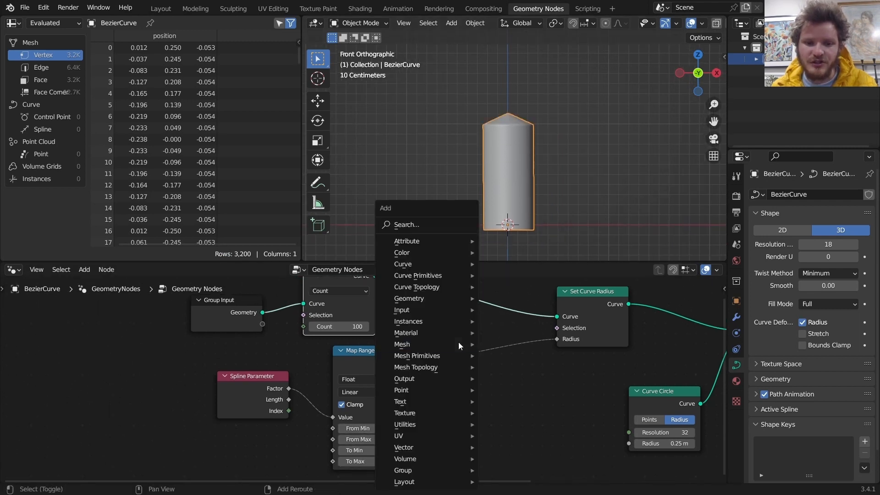
click(418, 224)
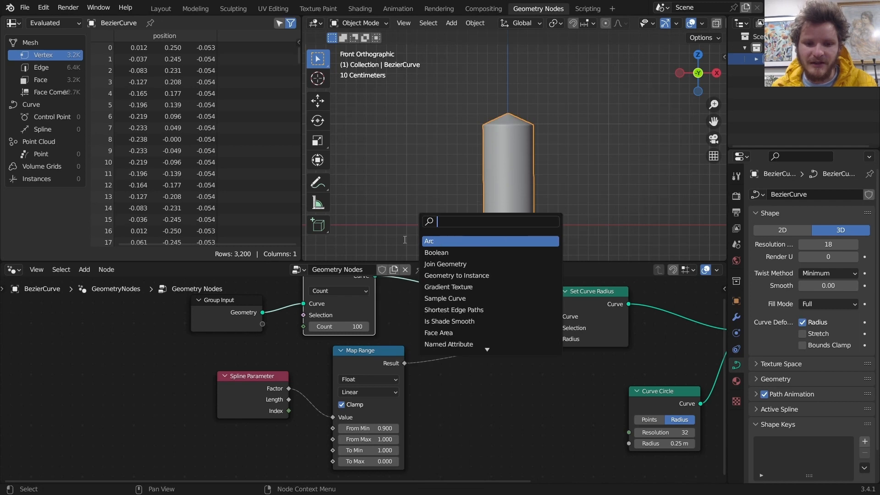
click(366, 392)
click(370, 432)
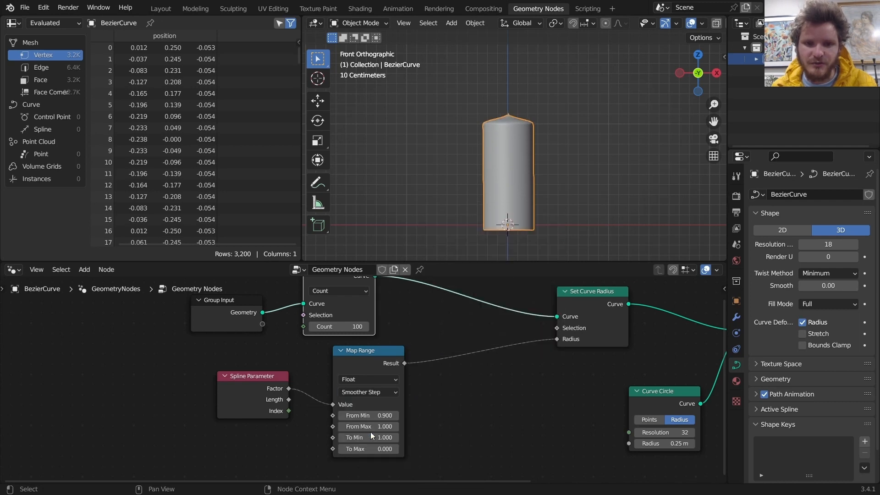
key(ctrl+z)
Step: Insert an RGB Curves node on the link between Map Range and Set Curve Radius
key(shift+a)
click(395, 226)
text(r)
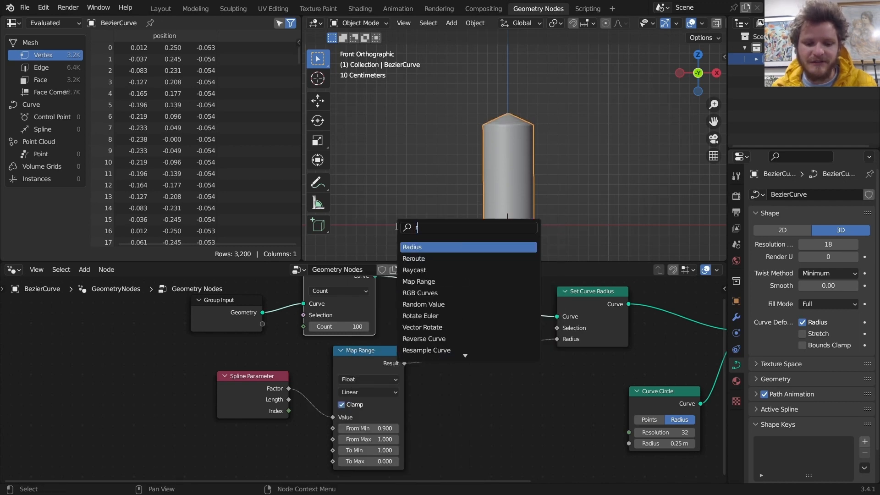
text(gb c)
key(Return)
click(469, 386)
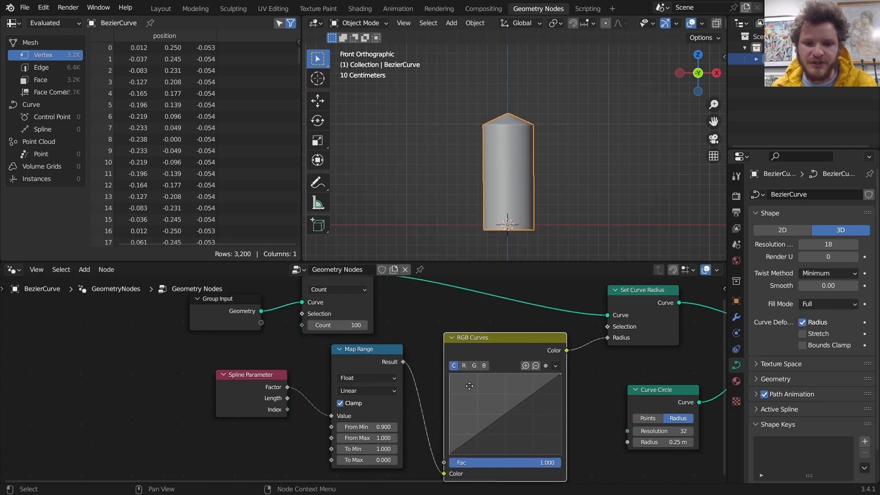
Step: Bow the RGB Curves curve upward through a point at about 0.29, 0.80 and set Map Range's From Min to 0.69
middle_drag(469, 385, 460, 357)
drag(493, 386, 472, 361)
shift+drag(357, 397, 346, 397)
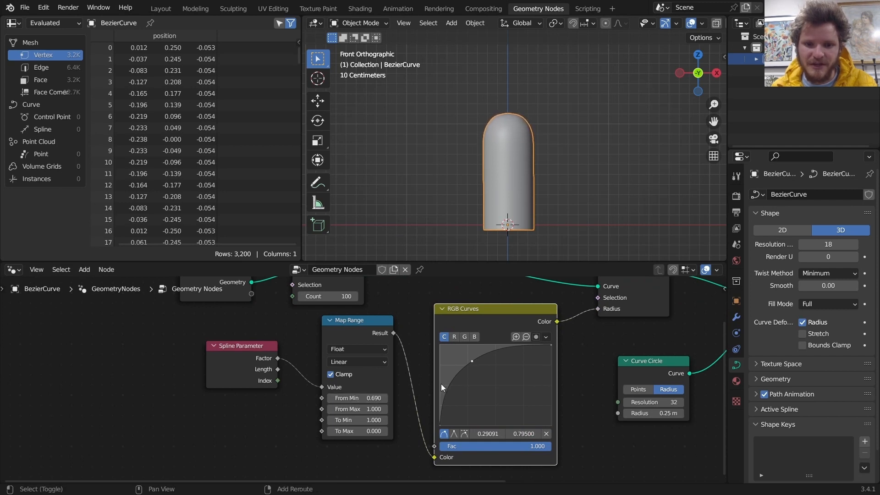
Step: Try extra points on the RGB Curves curve to reshape the tube's end, and undo them
drag(499, 349, 506, 373)
key(ctrl+z)
key(ctrl+z)
key(ctrl+z)
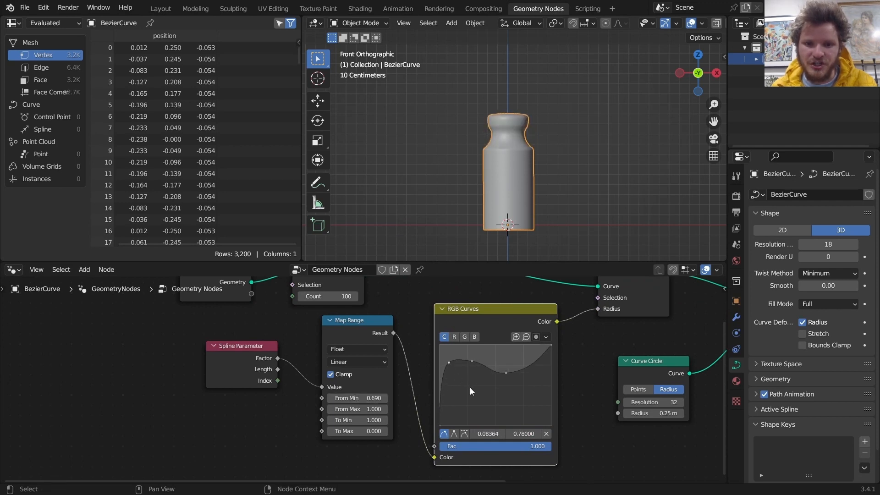
key(ctrl+z)
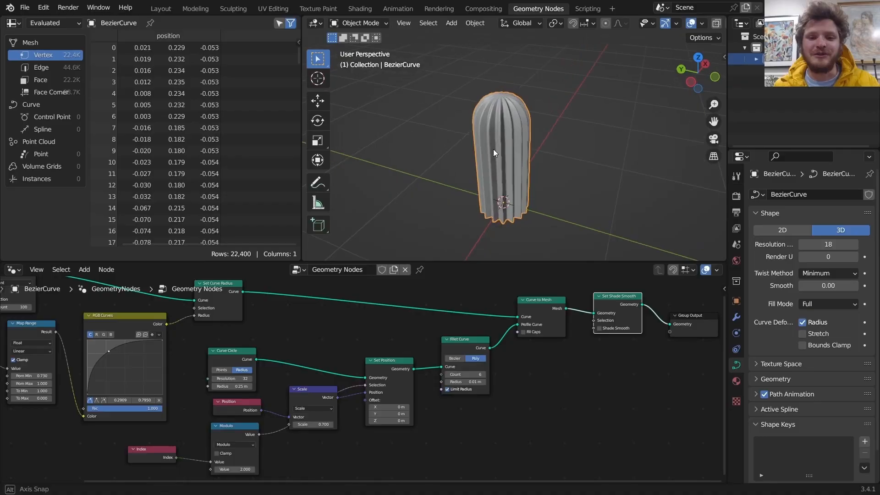
Step: Examine the ribbed tube, previewing the Fillet Curve profile and the Set Shade Smooth result
middle_drag(498, 153, 530, 139)
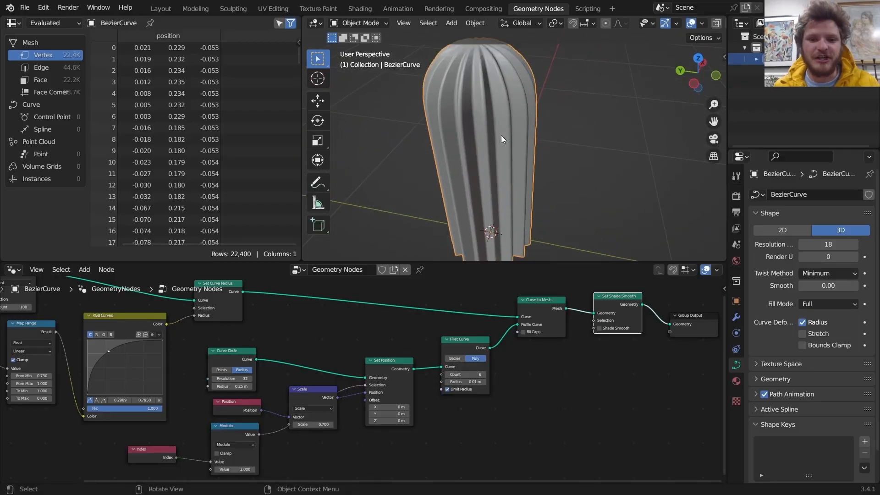
ctrl+shift+click(471, 342)
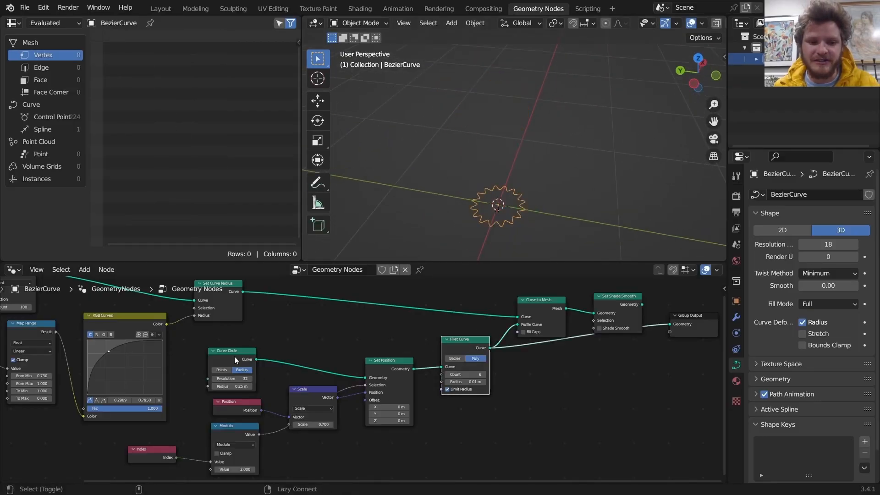
ctrl+shift+click(611, 296)
middle_drag(501, 113, 496, 125)
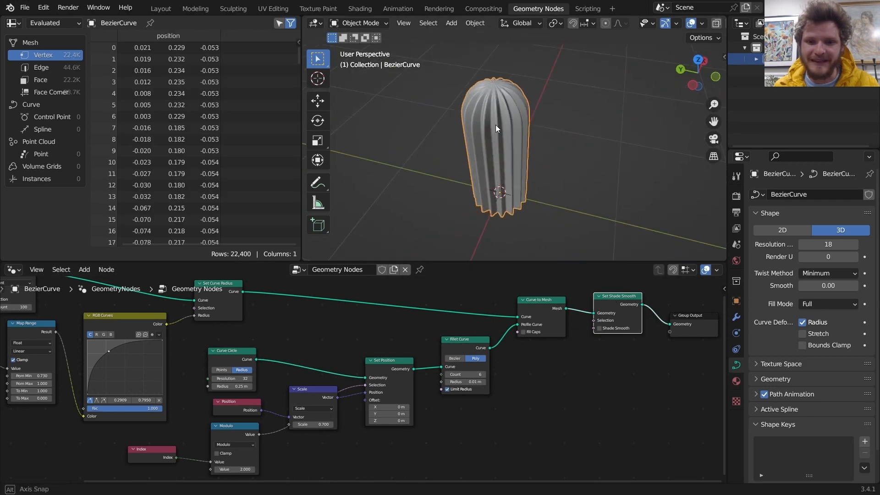
ctrl+shift+click(466, 340)
Step: Reopen the recent file with the plain rounded tube without saving the current changes
click(25, 7)
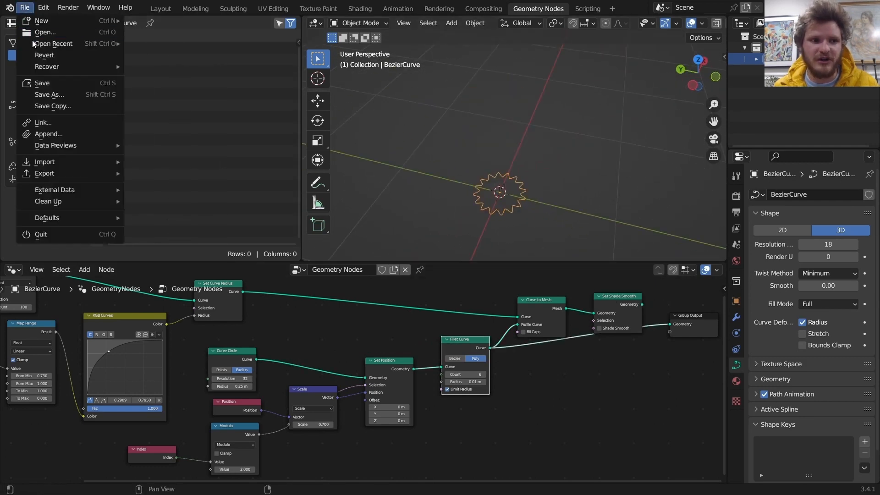
mouse_move(33, 43)
click(133, 44)
click(452, 269)
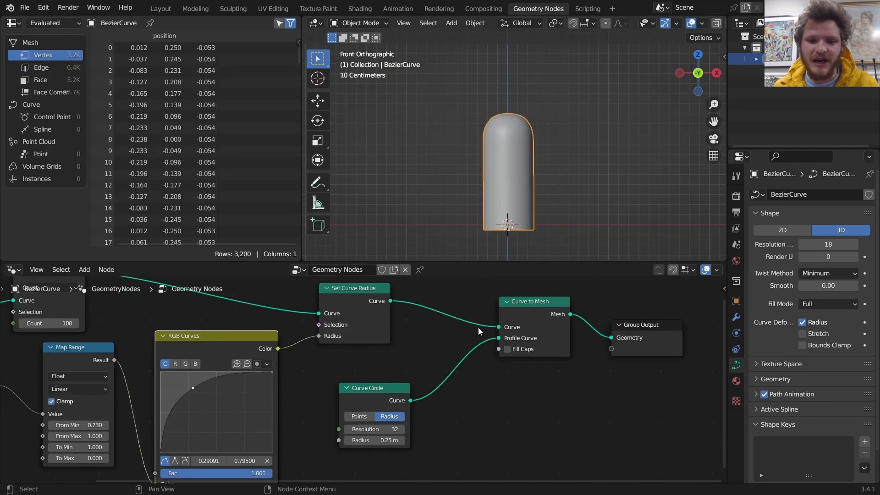
Step: Route Curve Circle's output straight to Group Output and move Group Output away to make room
ctrl+shift+click(351, 293)
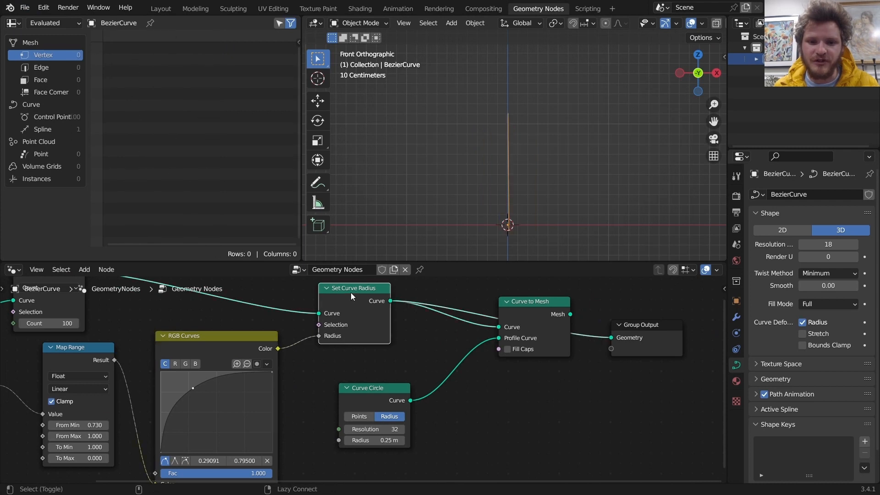
ctrl+shift+click(370, 388)
middle_drag(493, 215, 487, 50)
middle_drag(538, 300, 493, 295)
drag(593, 336, 694, 376)
middle_drag(694, 376, 619, 348)
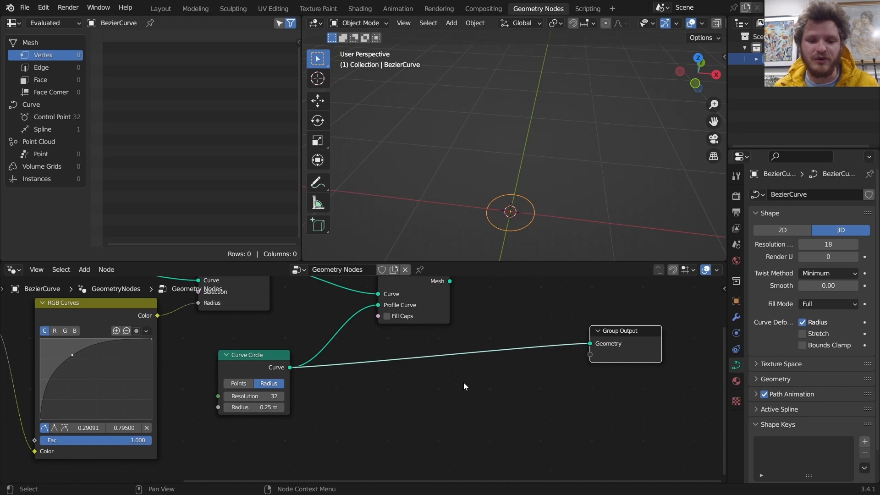
Step: Insert a Set Position node on the link between Curve Circle and Group Output
key(shift+a)
click(412, 222)
text(set)
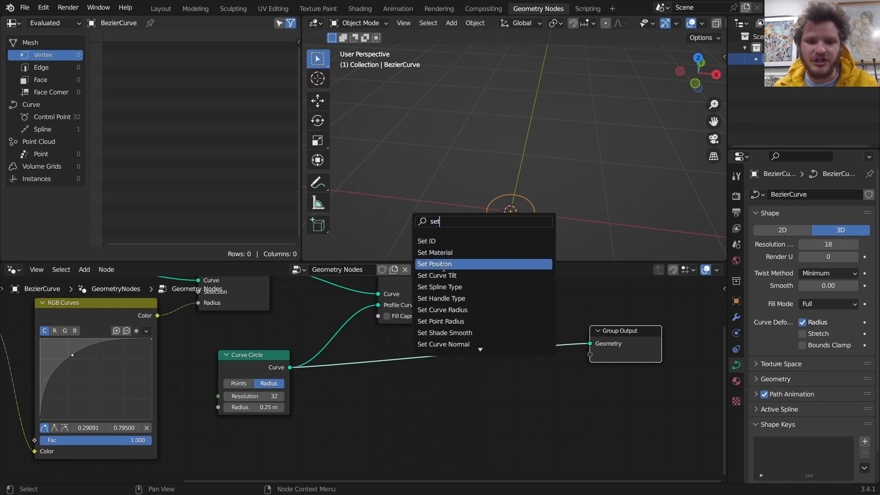
click(440, 263)
click(506, 392)
middle_drag(487, 401, 504, 386)
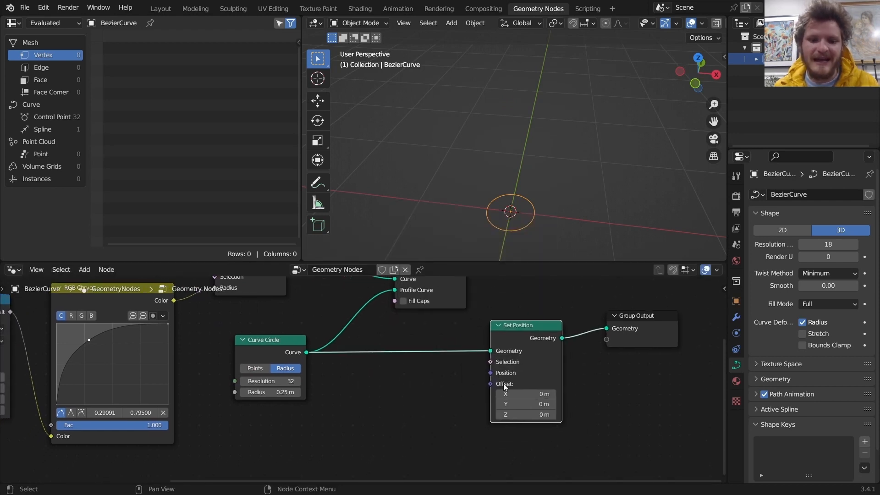
Step: Add a Position node feeding the Position input of Set Position
drag(491, 372, 337, 415)
text(pos)
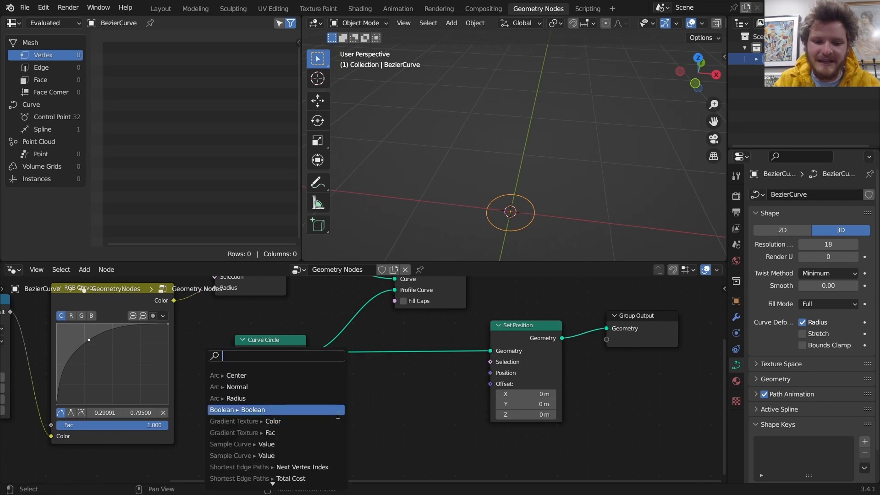
key(Return)
click(298, 423)
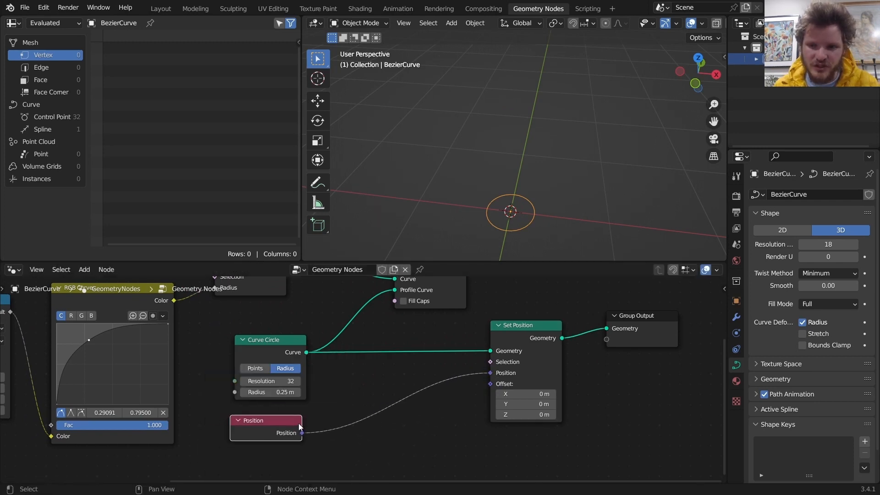
Step: Insert a Vector Math node between Position and Set Position, set to Scale with a value of 0.69, viewing the circle from above
click(698, 59)
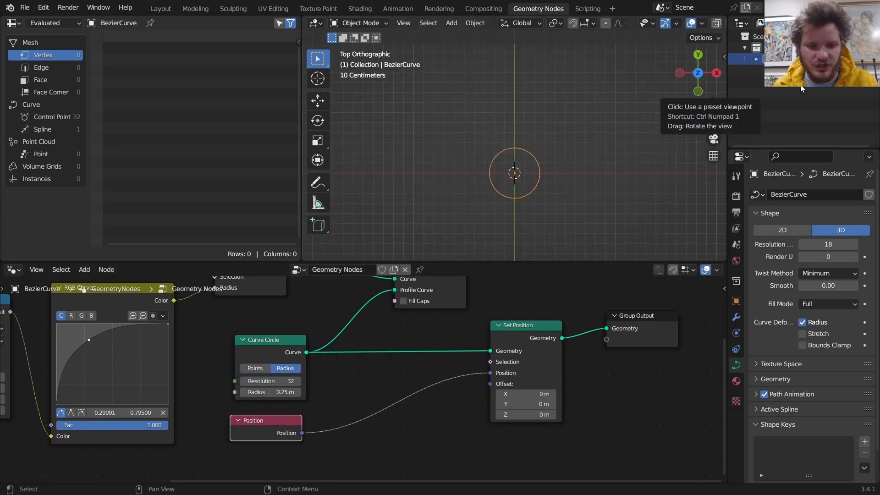
key(shift+a)
text(vec)
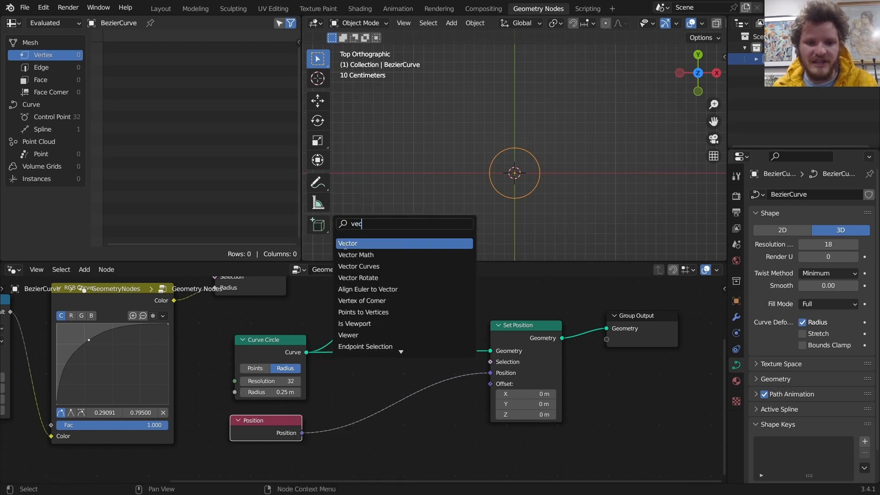
key(Down)
key(Return)
click(365, 403)
click(364, 400)
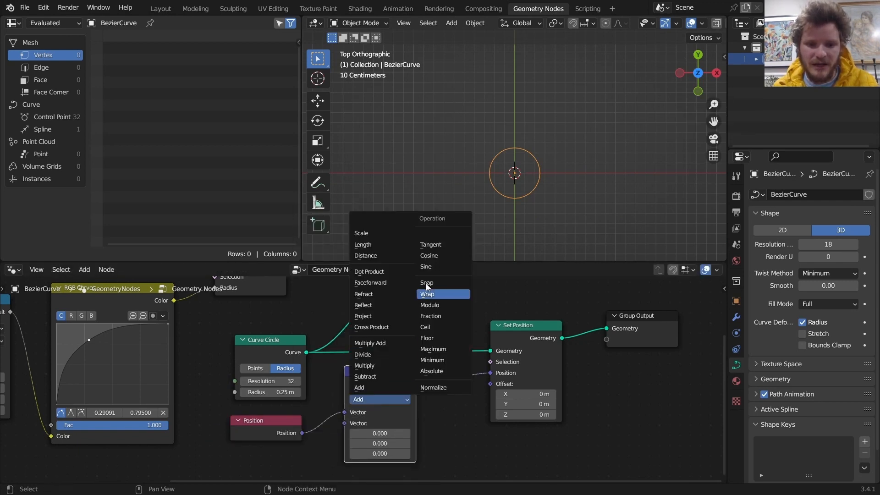
click(367, 233)
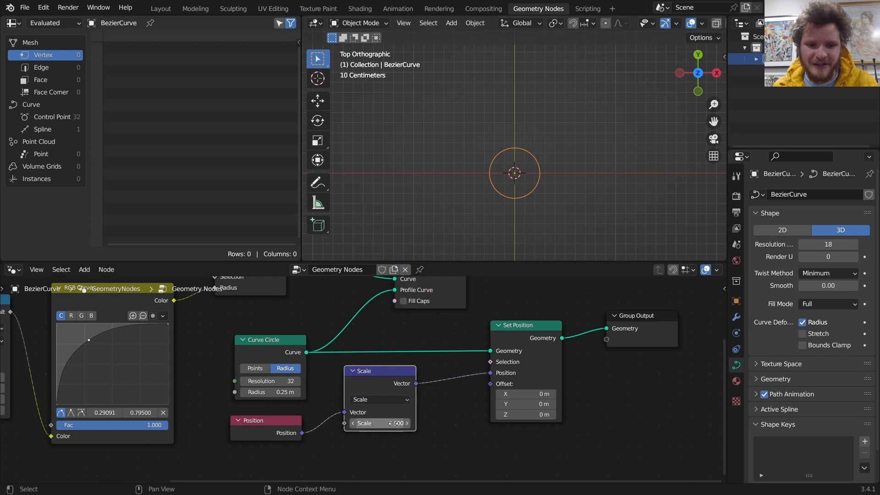
drag(381, 423, 394, 428)
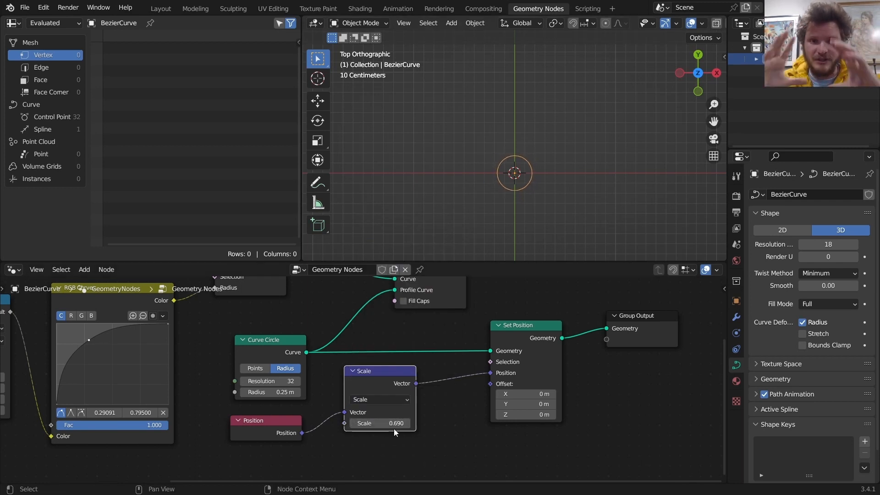
Step: Add a Modulo math node driving the Selection input of Set Position and set its second value to 2
middle_drag(488, 413, 549, 351)
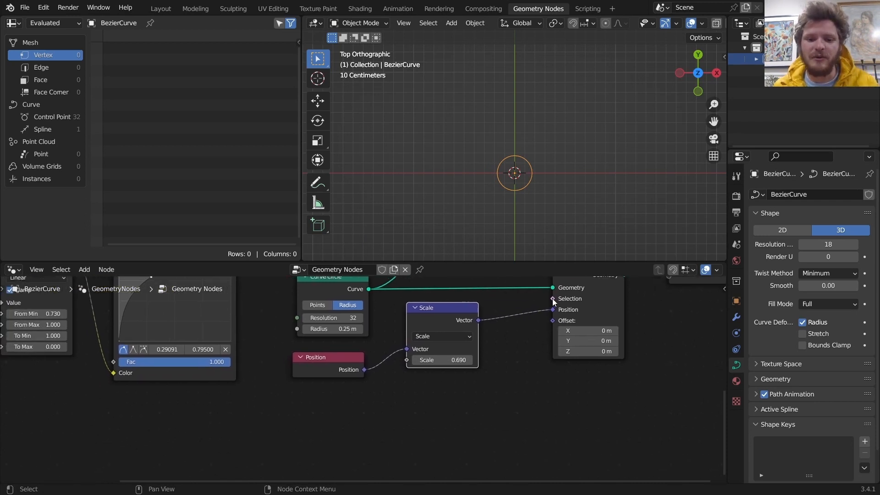
drag(552, 299, 405, 405)
text(mod)
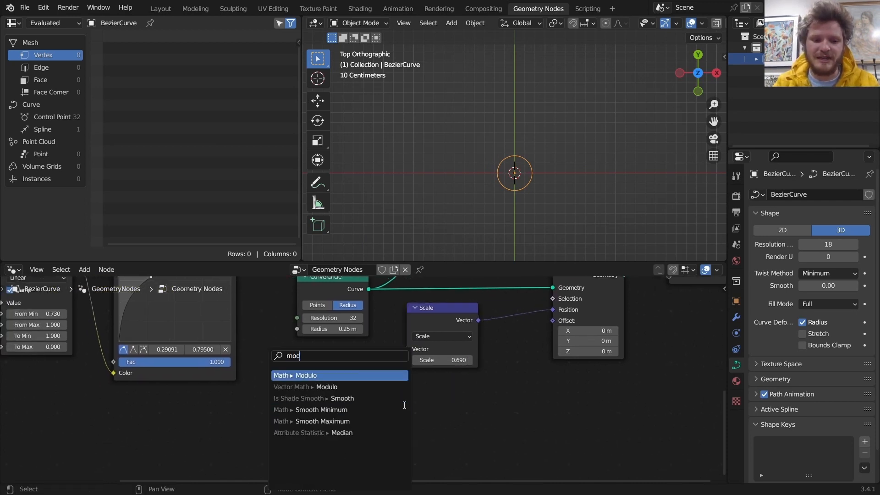
key(Return)
click(402, 398)
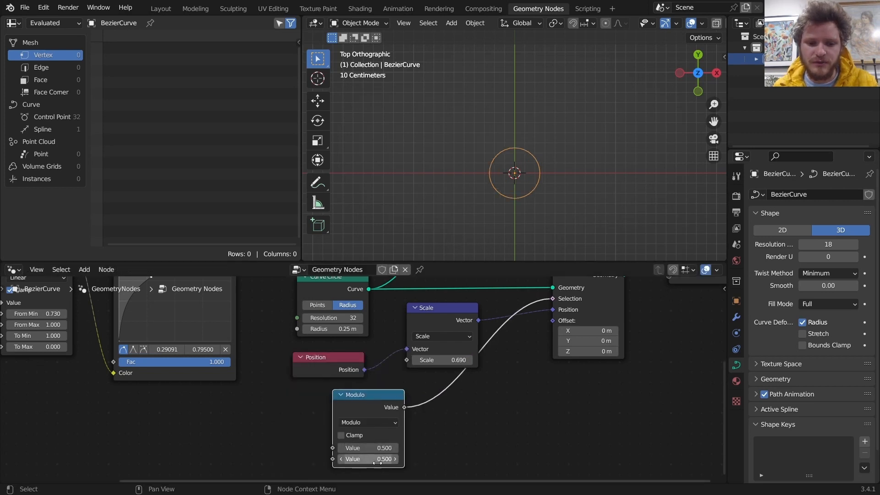
click(377, 458)
text(2)
key(Return)
Step: Add an Index node feeding the first value of the Modulo node
drag(332, 448, 268, 430)
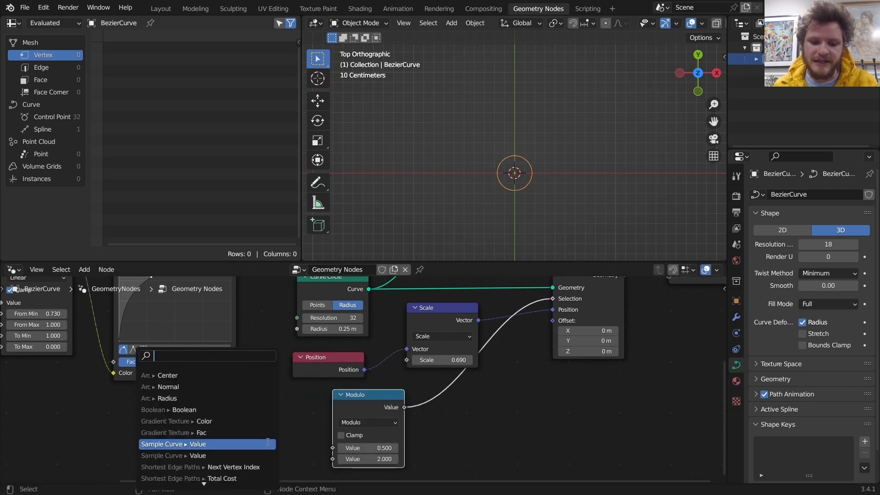
text(ind)
key(Return)
click(267, 442)
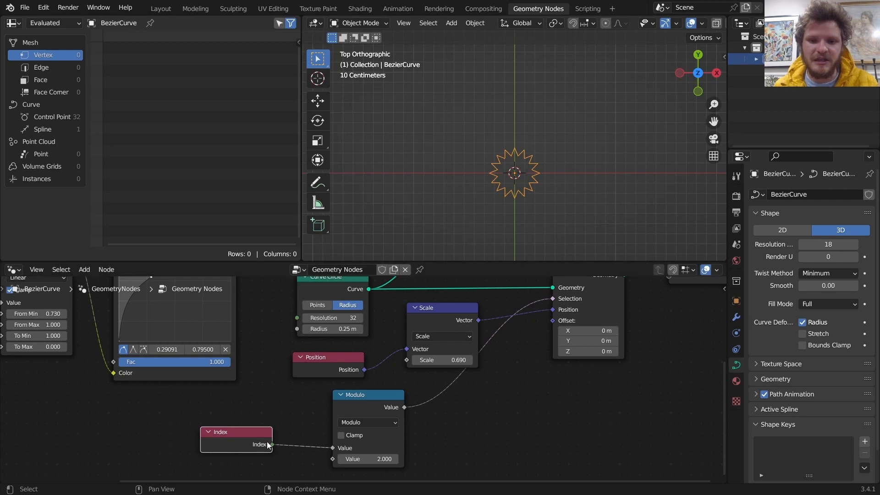
scroll(498, 173, up, 2)
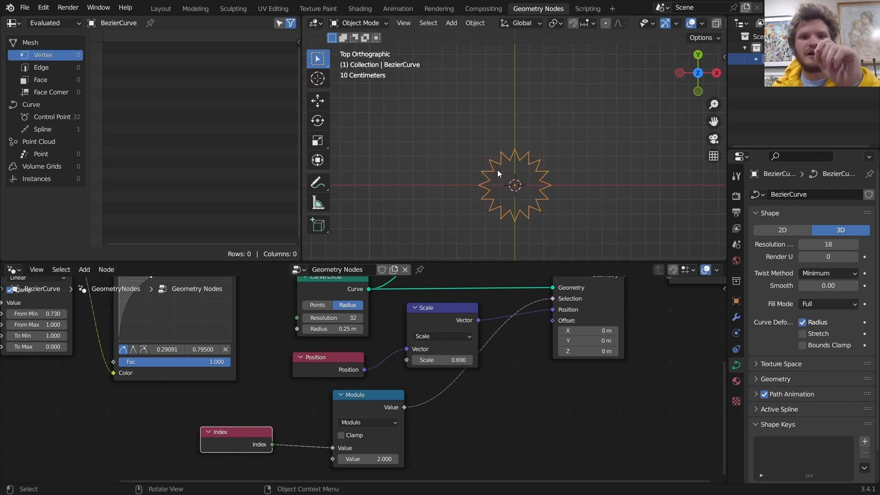
Step: Set the Scale node's factor to 0.640 and move the Group Output node farther away from Set Position
shift+middle_drag(529, 204, 515, 172)
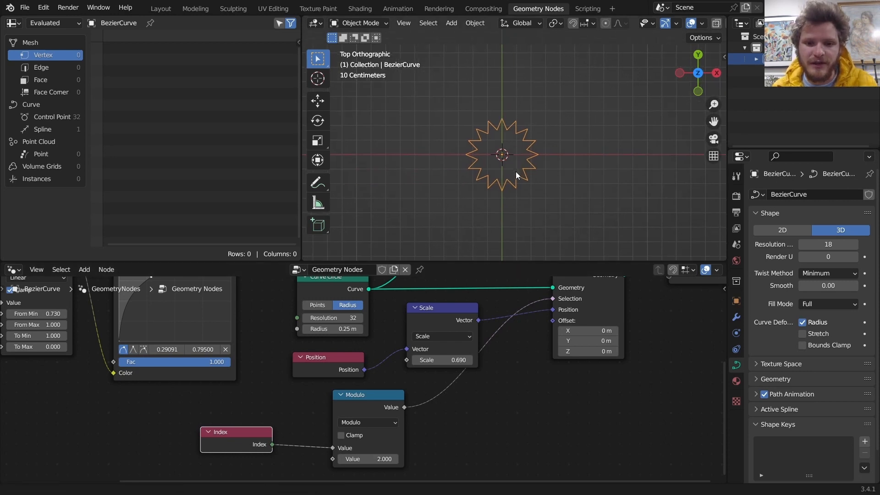
scroll(514, 176, up, 3)
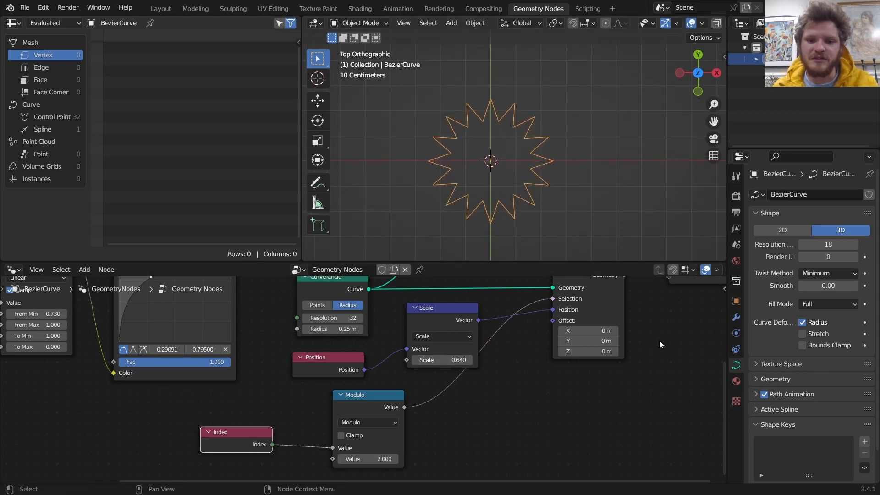
middle_drag(660, 343, 419, 430)
drag(469, 344, 614, 343)
middle_drag(434, 359, 375, 337)
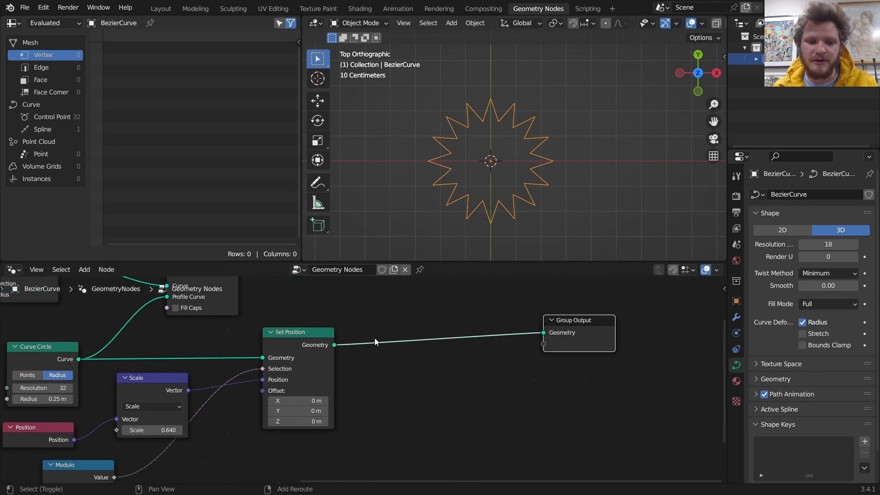
Step: Insert a Fillet Curve node on the link between Set Position and Group Output
key(shift+a)
text(fil)
key(Down)
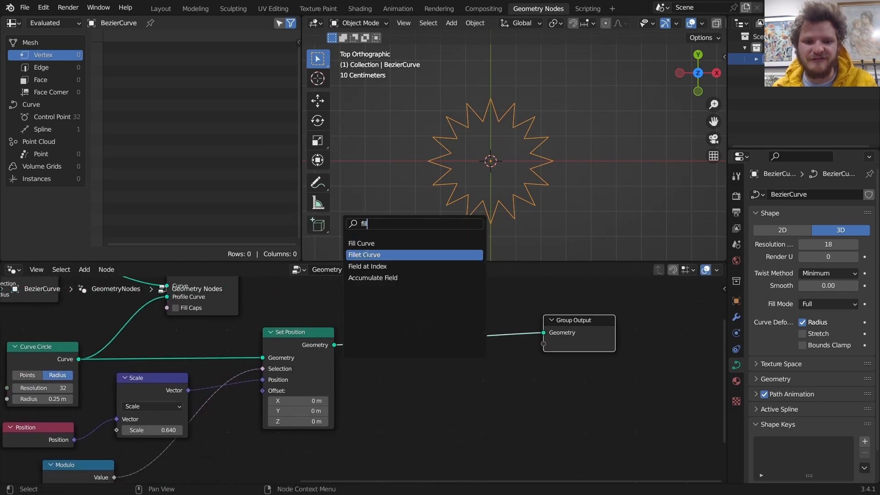
key(Return)
click(415, 352)
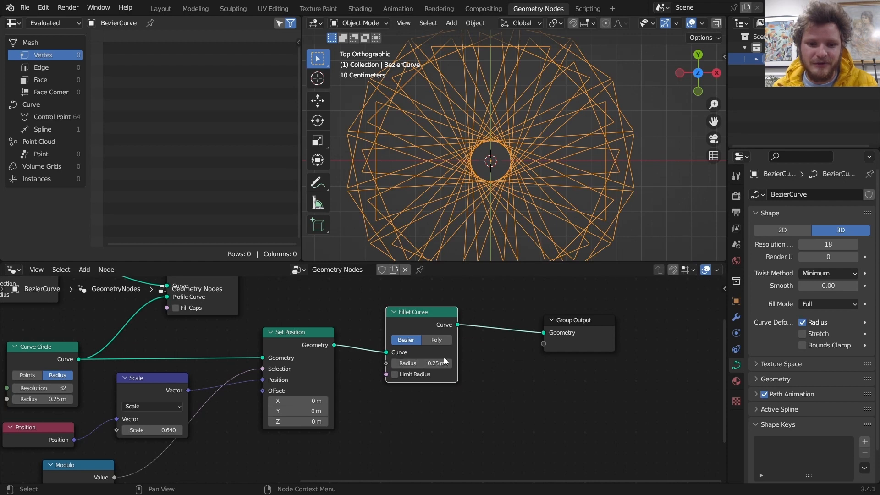
Step: Set the Fillet Curve node to Poly with Limit Radius enabled, a count of 5 and a radius of 0.015 m
click(435, 339)
click(394, 385)
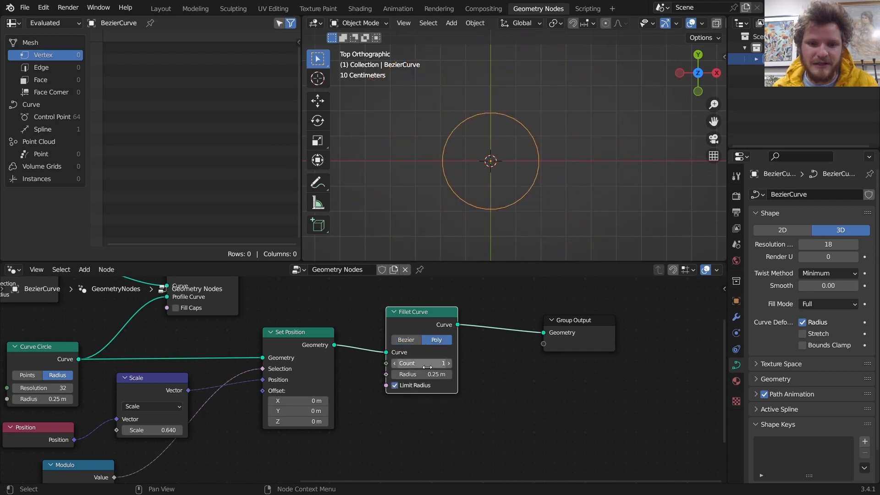
drag(434, 374, 420, 374)
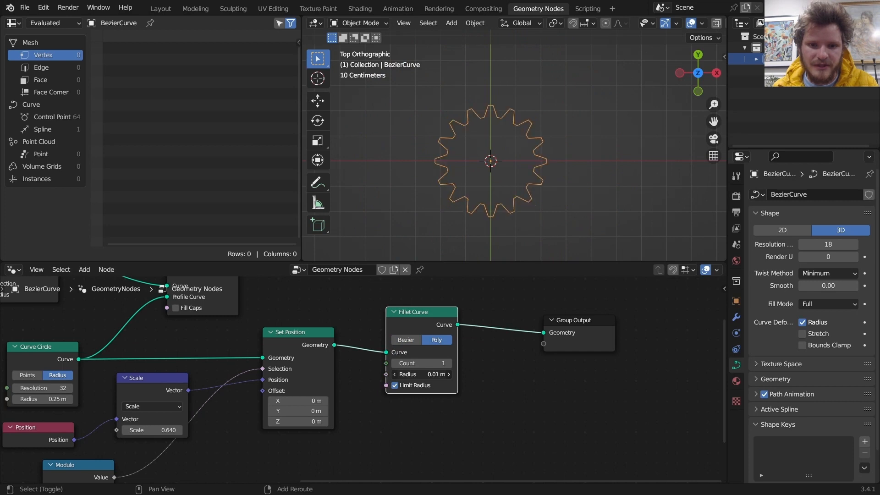
click(448, 363)
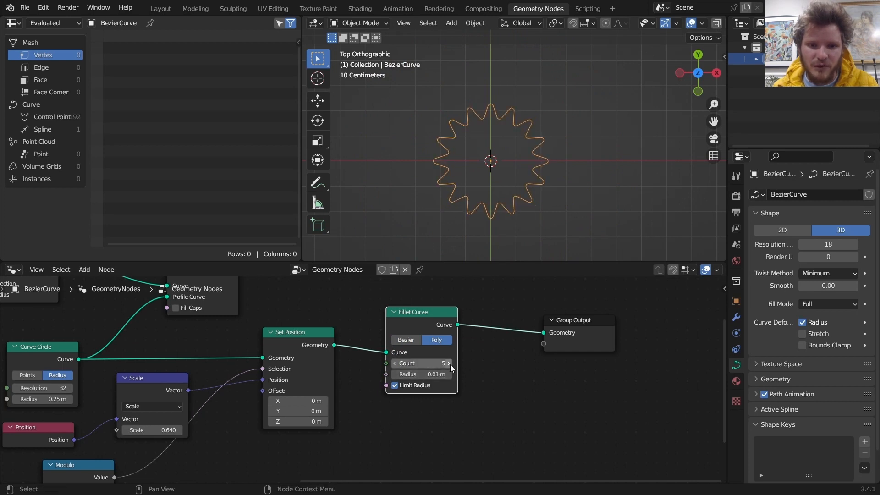
click(448, 362)
click(407, 374)
click(406, 374)
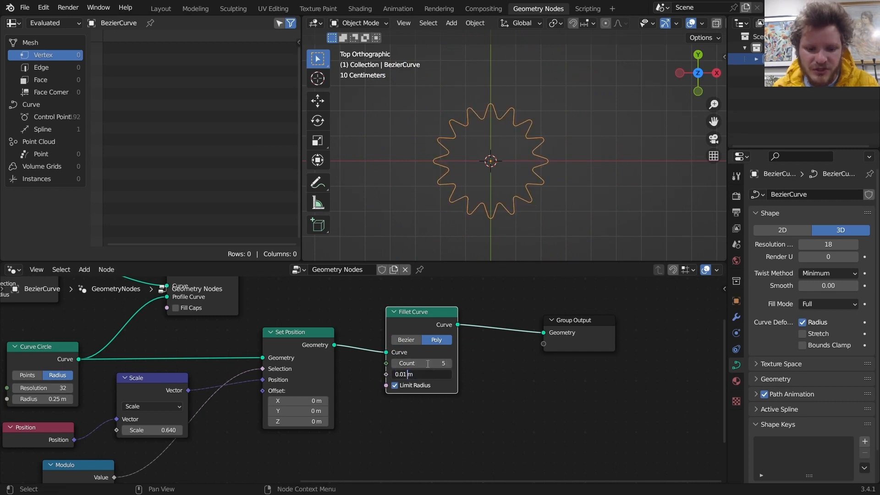
text(5)
key(Return)
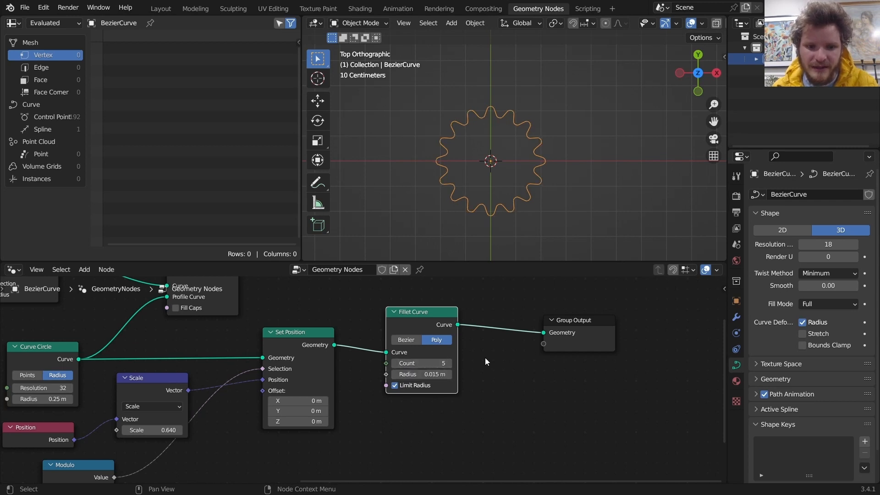
Step: Feed the Fillet Curve output into Curve to Mesh's Profile Curve and its mesh into Group Output, viewing the result from the front
scroll(392, 340, down, 2)
drag(256, 309, 472, 317)
middle_drag(485, 197, 512, 186)
drag(427, 376, 449, 333)
middle_drag(496, 176, 517, 163)
click(702, 84)
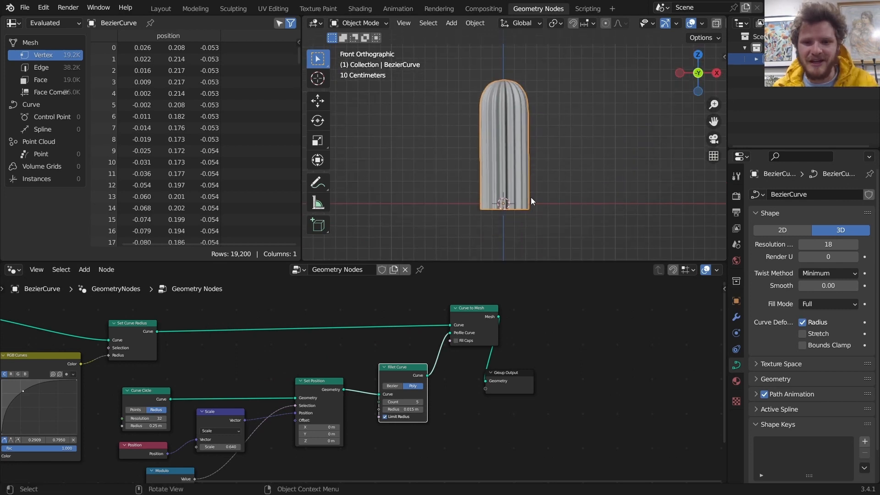
Step: Annotate a bulging outline along one side of the ribbed cactus in front view
mouse_move(532, 206)
mouse_down()
mouse_move(552, 153)
mouse_move(546, 87)
mouse_up()
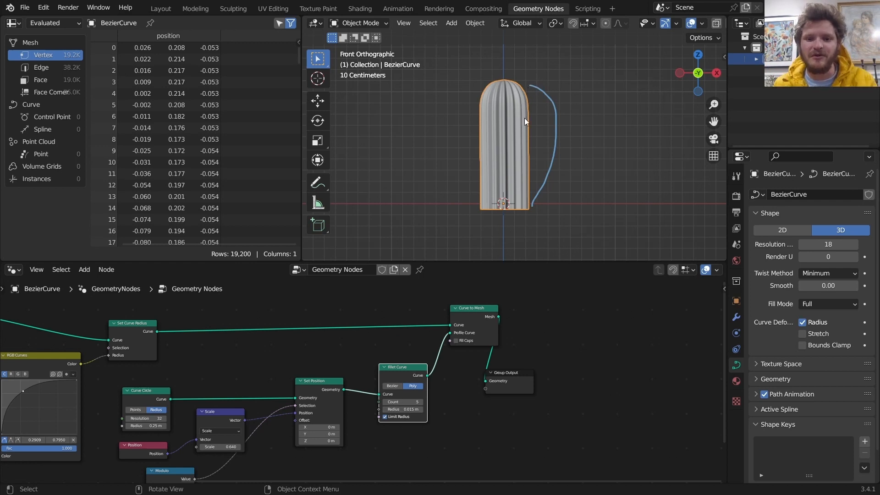
mouse_move(532, 208)
right_down()
mouse_move(552, 159)
mouse_move(549, 99)
mouse_move(500, 71)
right_up()
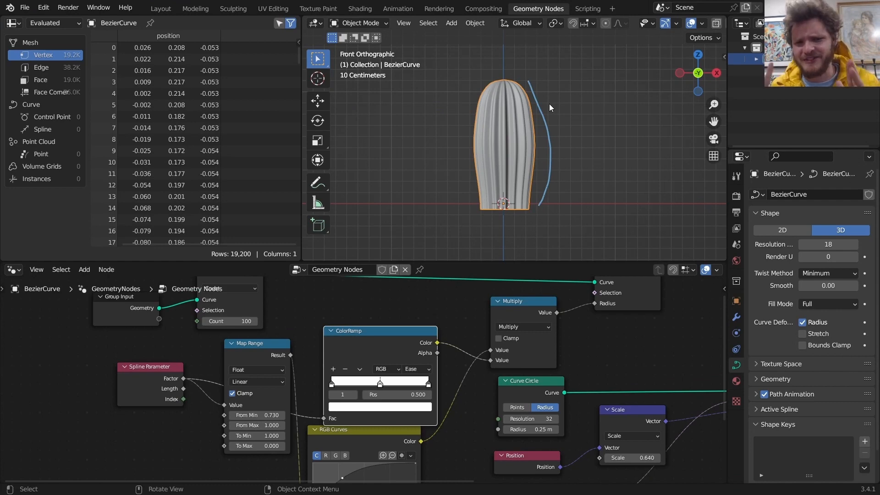
Step: Open the recent file before.blend
click(24, 7)
mouse_move(53, 44)
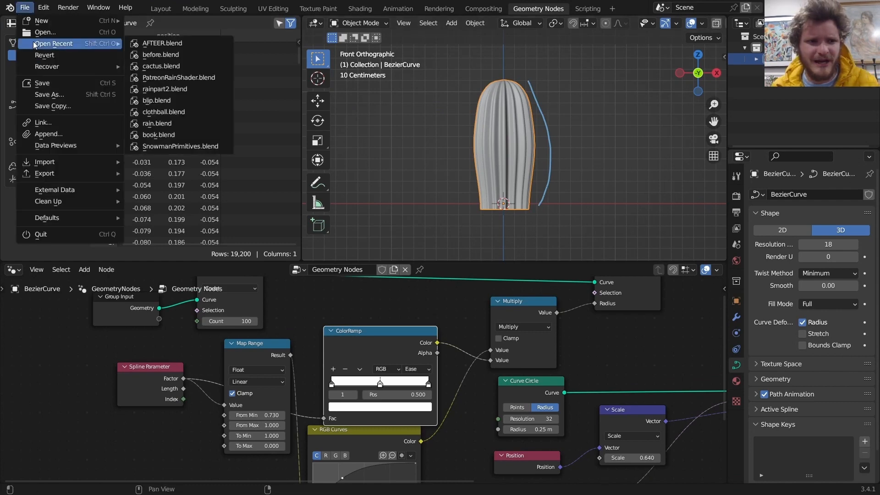
click(153, 54)
click(460, 267)
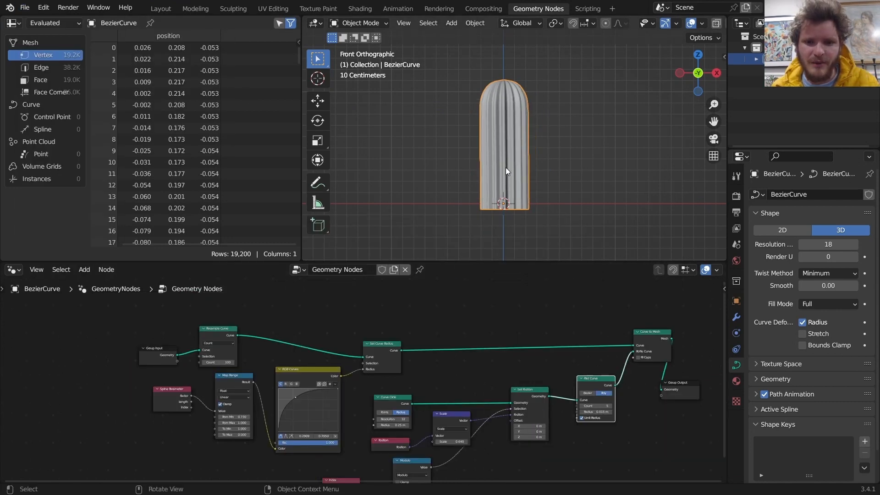
Step: Insert a Math node set to Multiply between RGB Curves and Set Curve Radius, moving Set Curve Radius to make room
drag(535, 182, 531, 109)
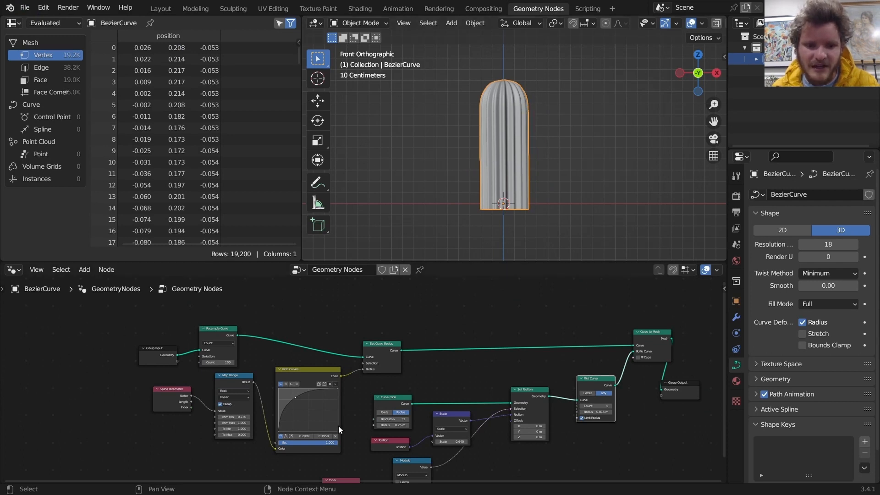
scroll(362, 378, up, 3)
drag(408, 332, 522, 304)
key(shift+a)
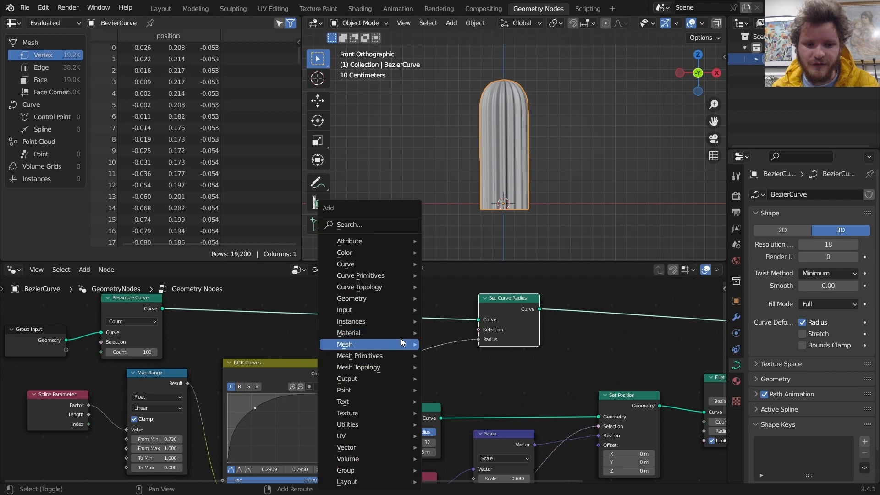
click(360, 225)
text(add)
key(Return)
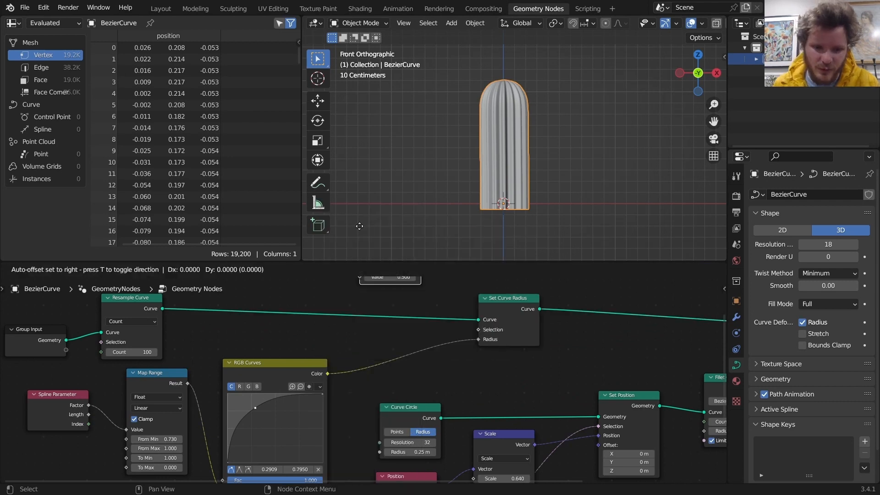
click(401, 363)
click(401, 363)
key(m)
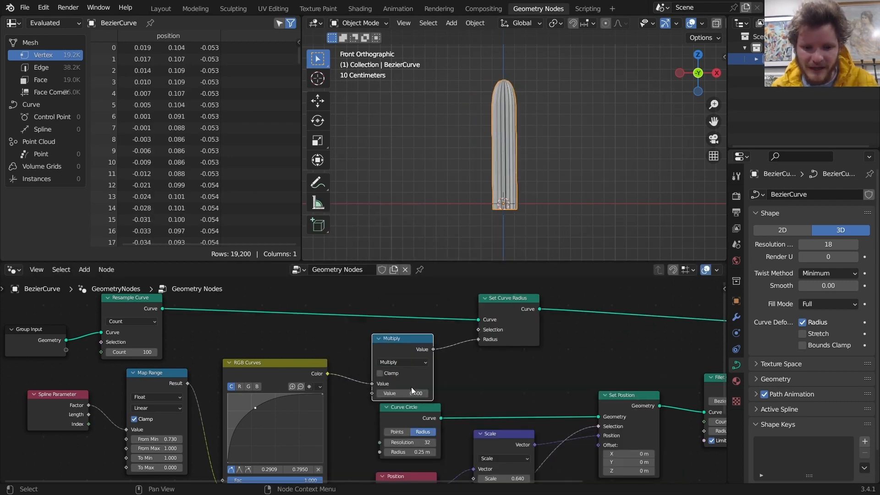
Step: Connect the Spline Parameter's Factor to the second Multiply value and move the RGB Curves node below that link
shift+drag(412, 392, 471, 393)
key(ctrl+z)
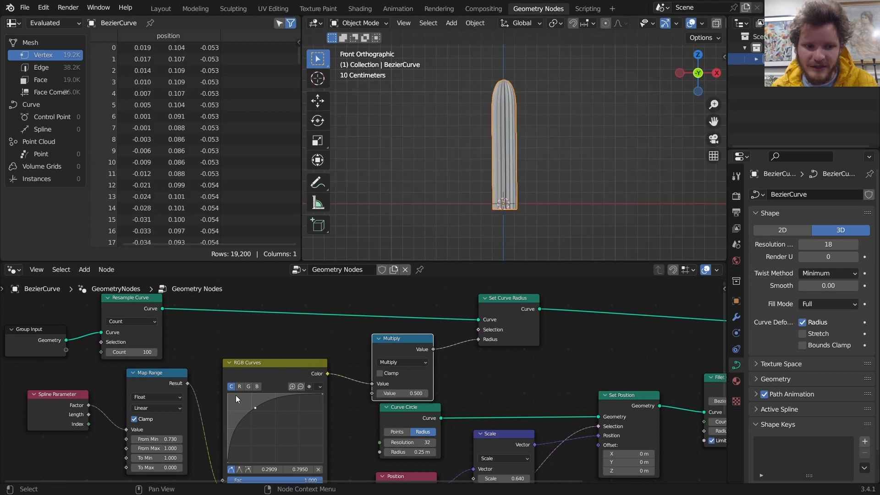
drag(91, 405, 372, 393)
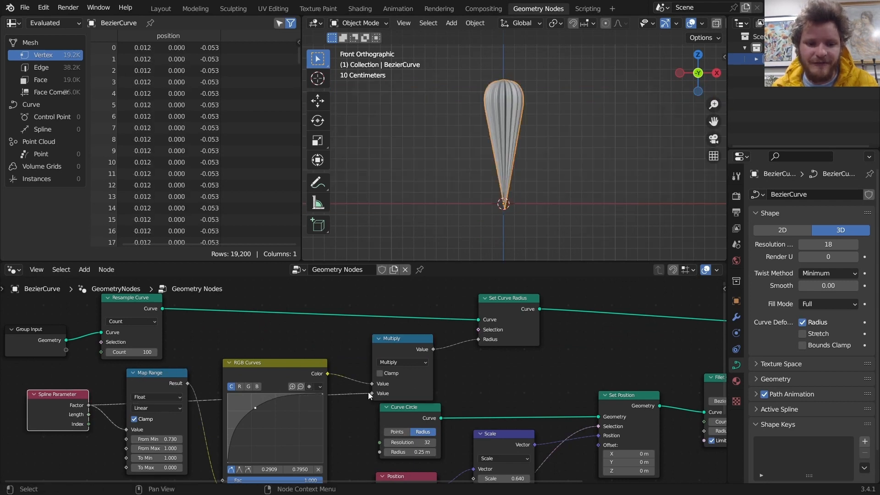
drag(270, 376, 249, 450)
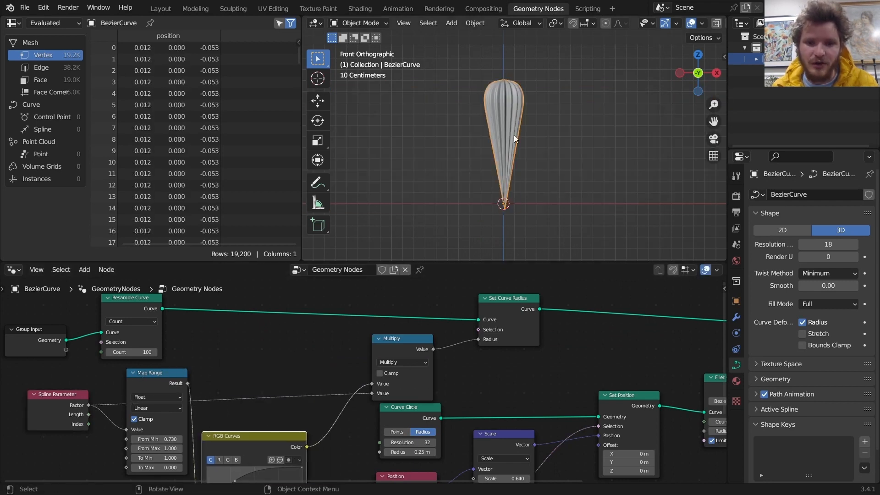
Step: Insert a ColorRamp node on the link from the Spline Parameter's Factor to Multiply
key(shift+a)
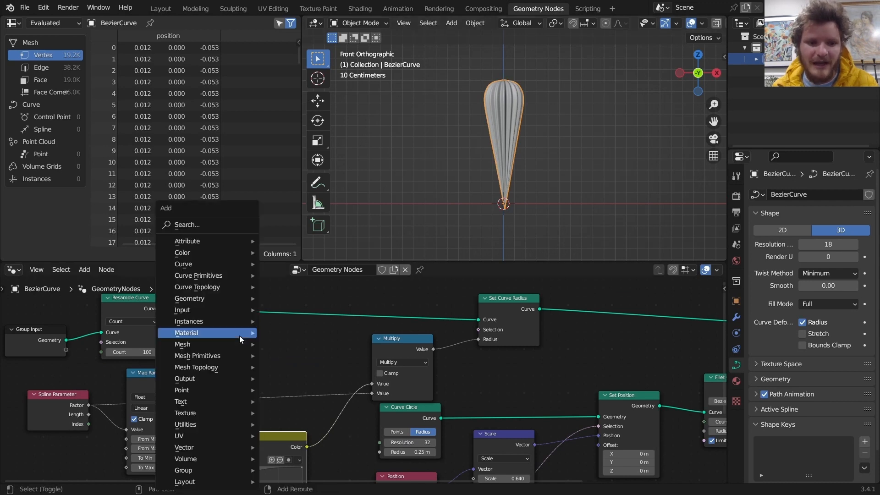
text(c)
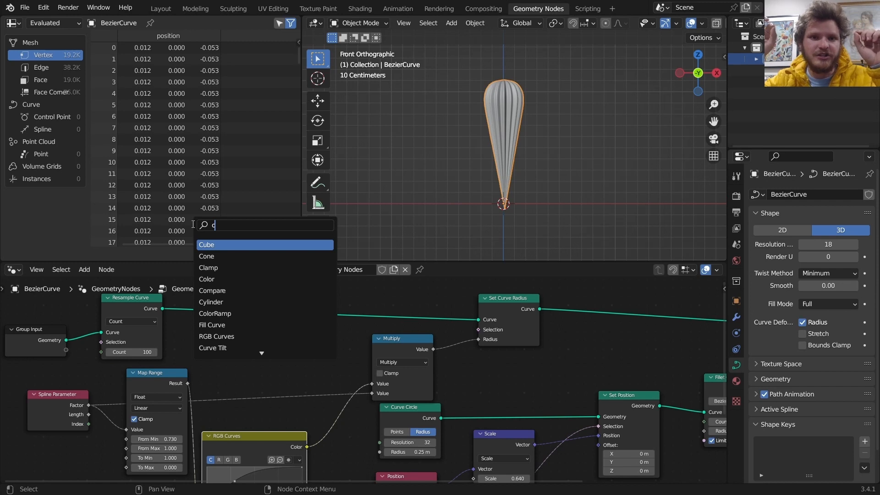
text(olor)
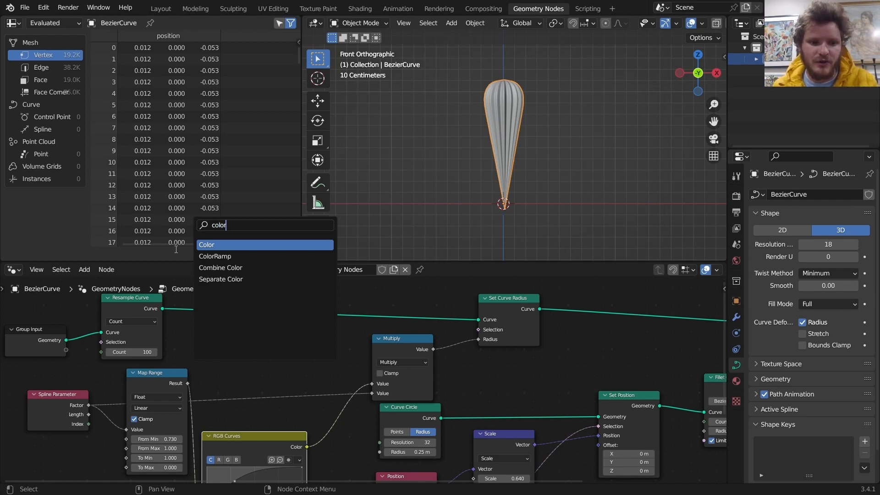
click(210, 256)
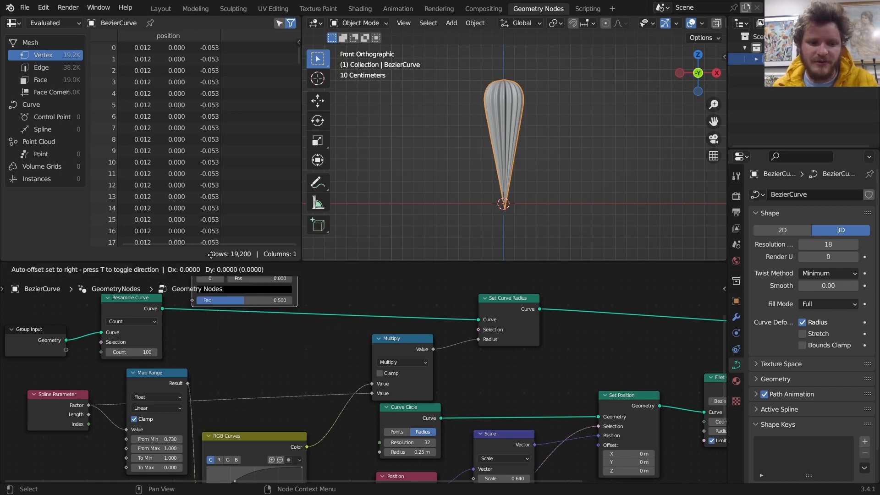
click(233, 390)
Step: Change the ColorRamp's first stop to white
middle_drag(262, 380, 323, 348)
scroll(322, 353, up, 2)
scroll(322, 353, up, 2)
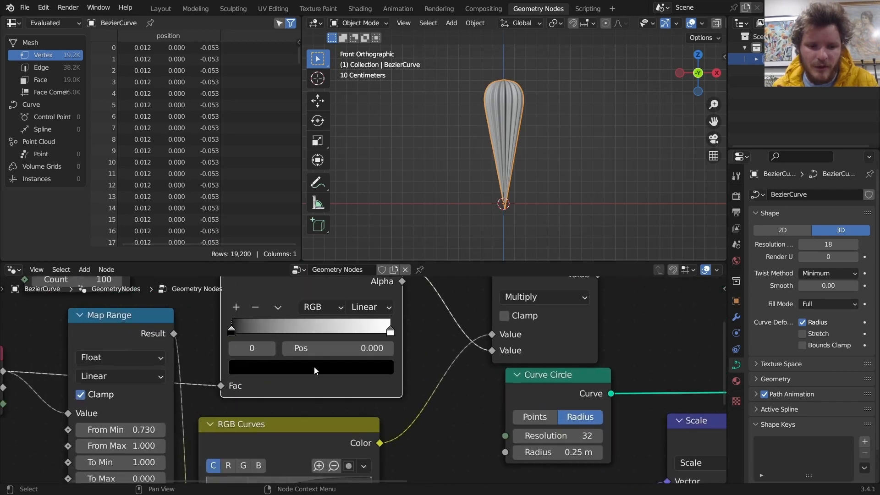
click(311, 367)
click(367, 169)
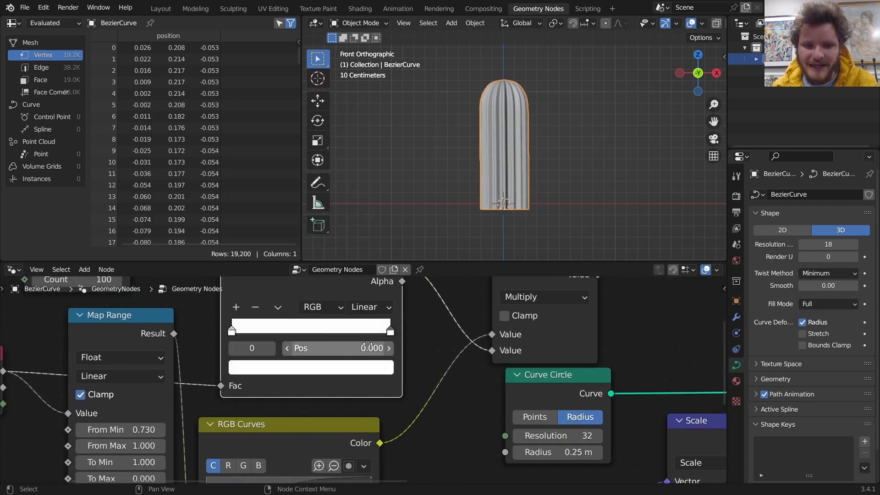
Step: Add a ColorRamp stop at position 0.500 and set its color value to 1.3
click(239, 308)
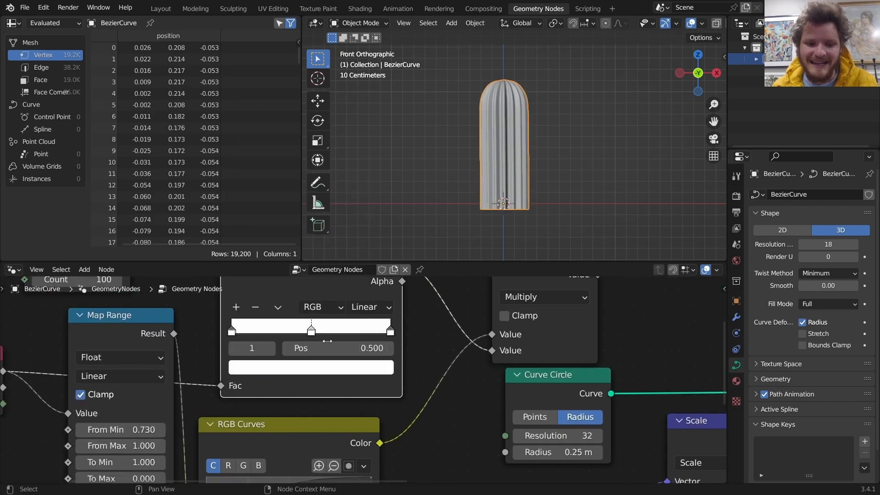
click(329, 367)
click(300, 330)
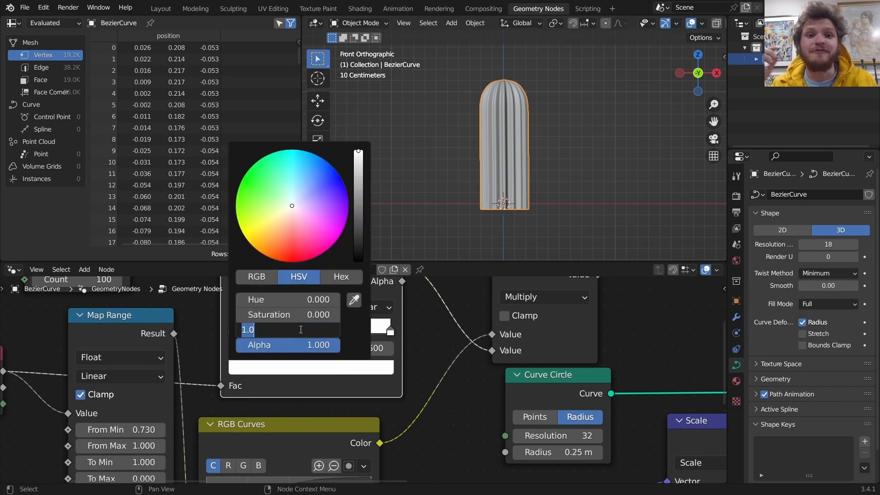
text(1)
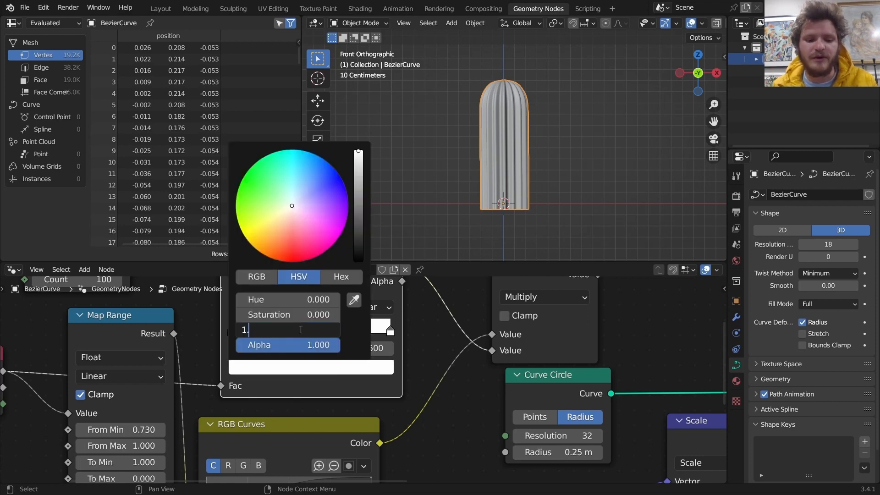
text(.3)
key(Return)
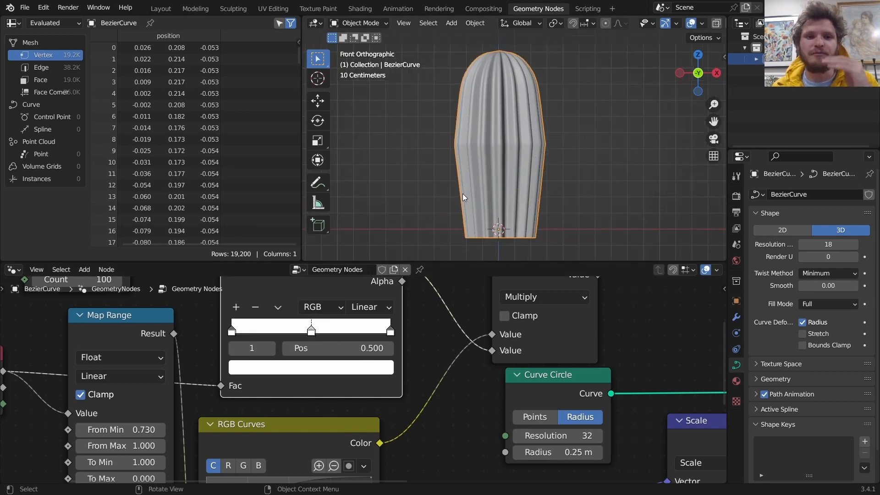
Step: Set the ColorRamp's interpolation to Ease
click(371, 307)
click(379, 324)
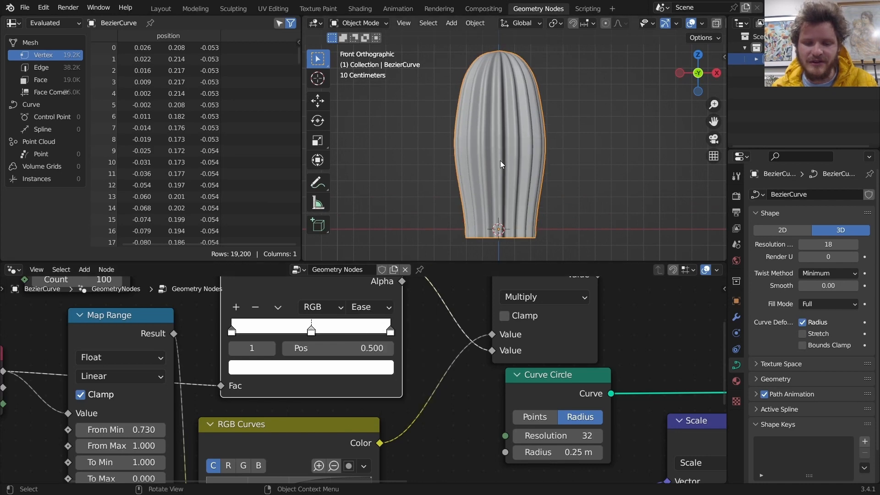
scroll(501, 156, down, 2)
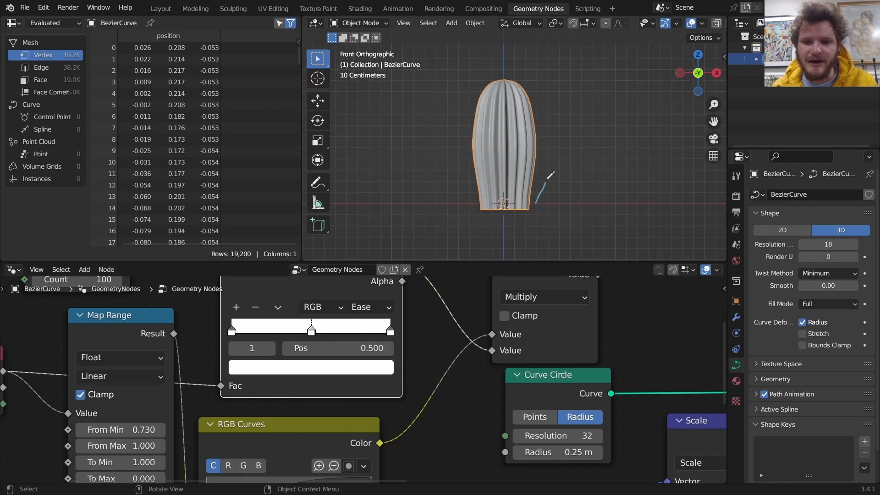
Step: Try a higher color value for the ColorRamp's middle stop and undo it
click(351, 370)
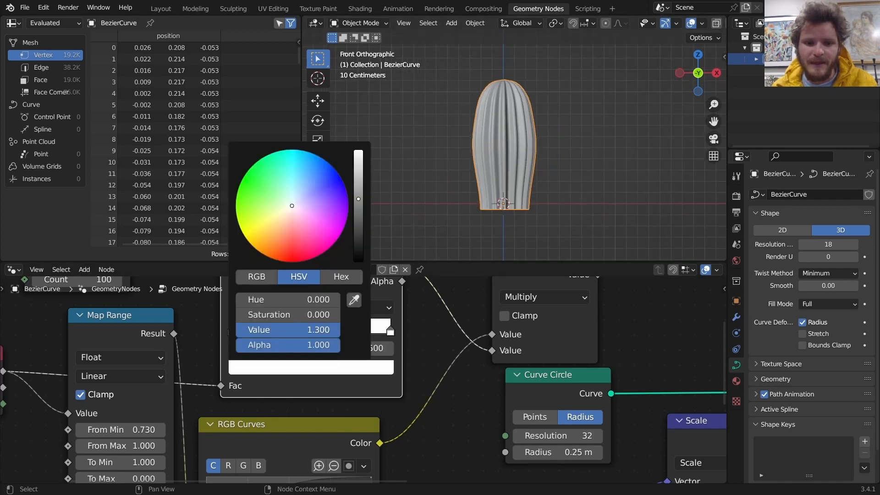
mouse_move(328, 331)
mouse_down()
mouse_move(307, 331)
mouse_move(328, 331)
mouse_up()
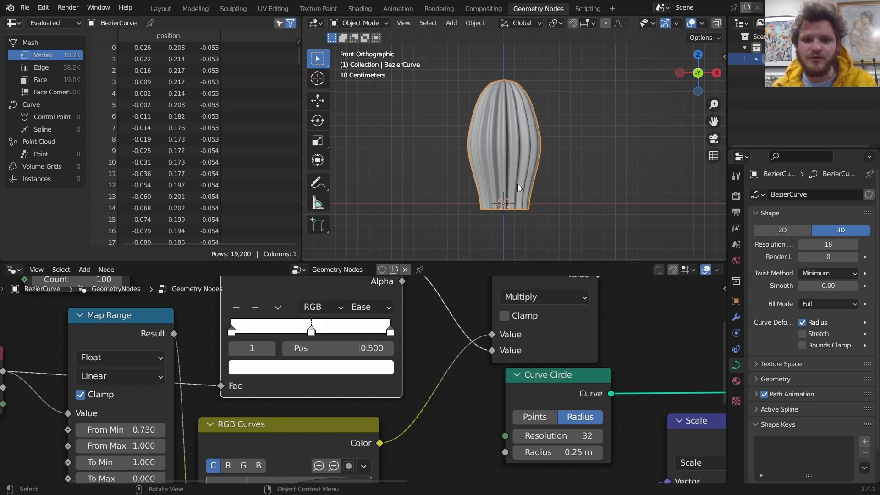
key(ctrl+z)
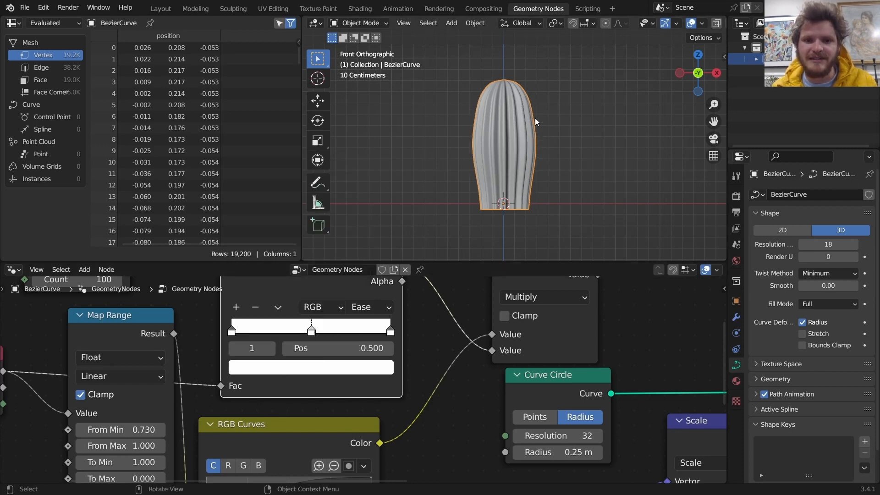
Step: Reopen the recent file before.blend
middle_drag(535, 118, 546, 135)
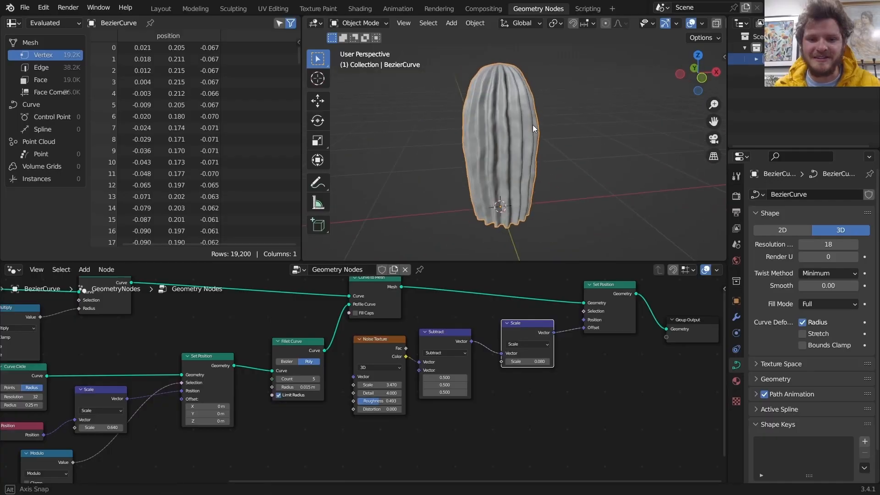
scroll(515, 123, up, 6)
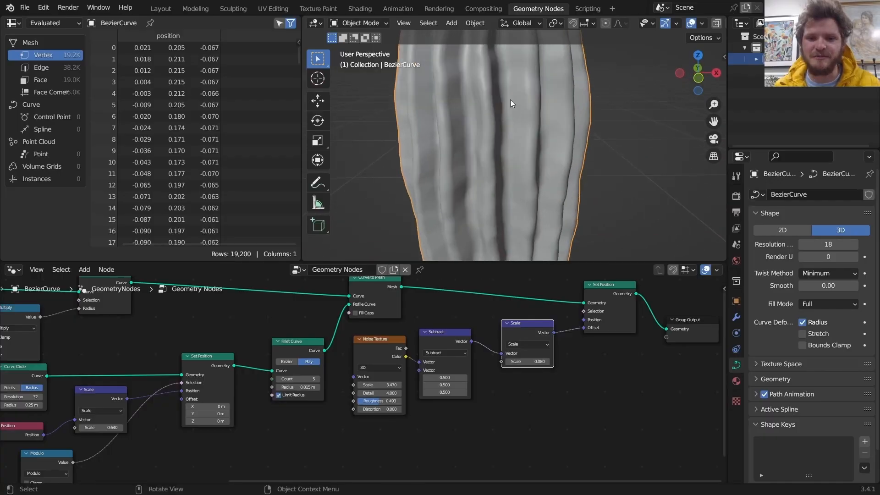
scroll(515, 103, down, 5)
middle_drag(508, 102, 543, 106)
click(24, 8)
mouse_move(46, 46)
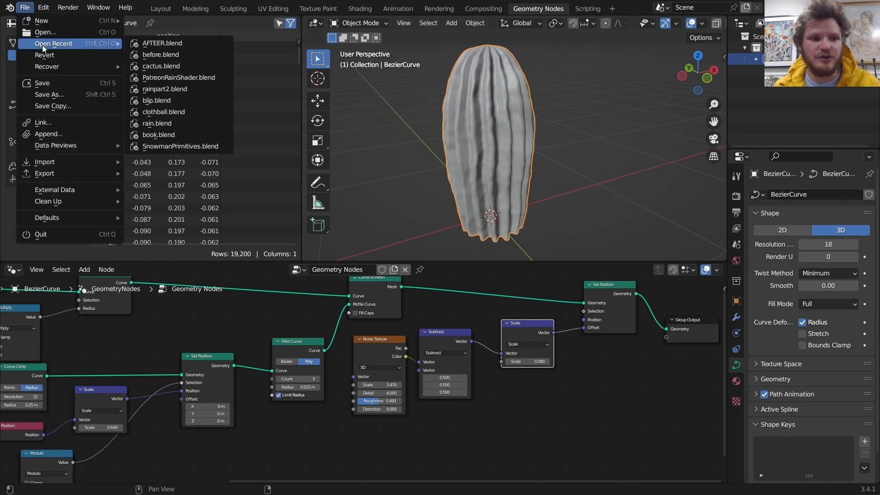
click(160, 53)
middle_drag(510, 122, 507, 122)
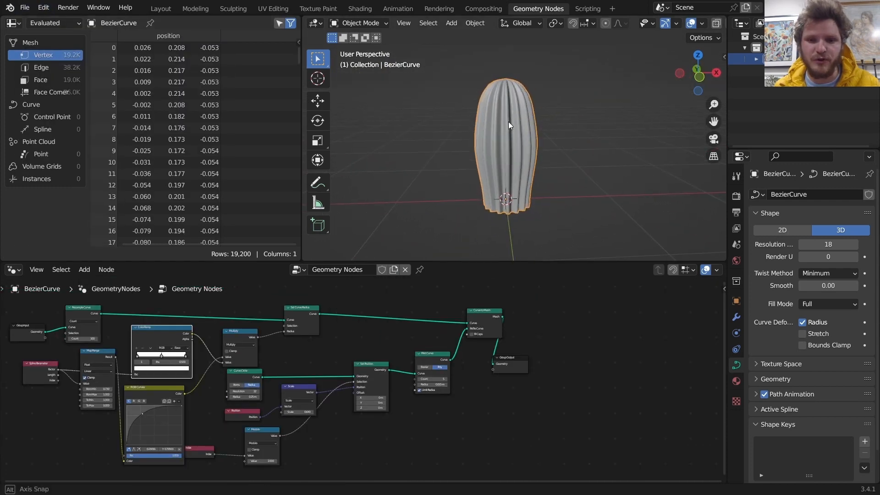
Step: Move the Group Output node farther away from Curve to Mesh to make room for more nodes
mouse_move(538, 209)
mouse_down()
mouse_move(555, 158)
mouse_move(536, 76)
mouse_move(555, 182)
mouse_up()
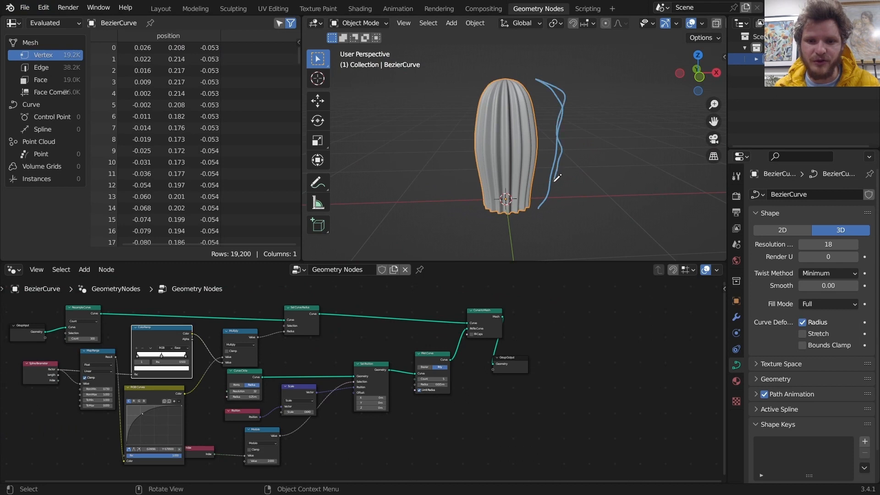
key(ctrl+z)
middle_drag(558, 371, 379, 407)
scroll(492, 363, up, 6)
click(319, 397)
drag(320, 398, 609, 354)
middle_drag(416, 346, 432, 340)
scroll(414, 331, up, 1)
Step: Insert a Set Position node on the link between Curve to Mesh and Group Output
key(shift+a)
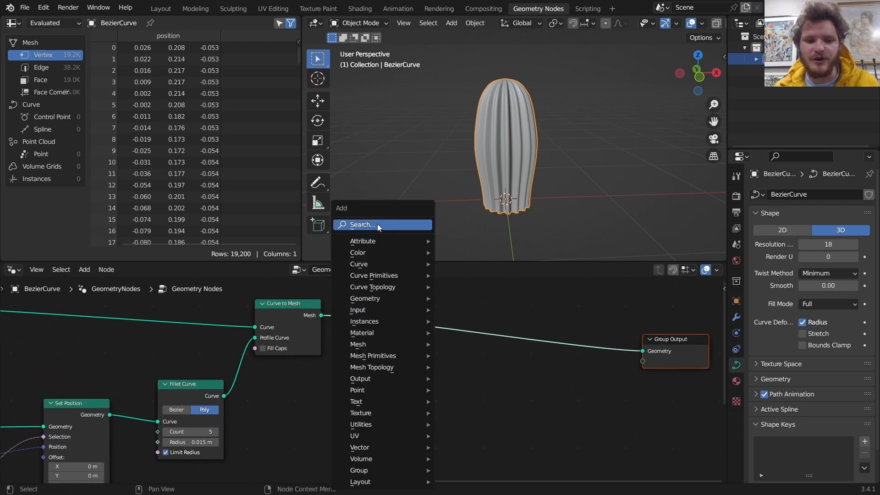
click(378, 224)
text(set)
click(403, 269)
click(528, 355)
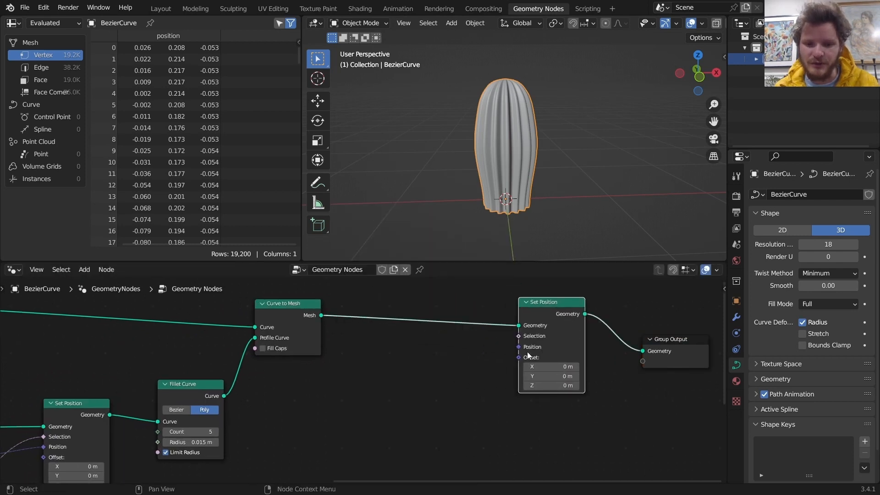
Step: Connect the Color output of a new Noise Texture node to the new Set Position's Offset
drag(519, 358, 337, 416)
text(noise)
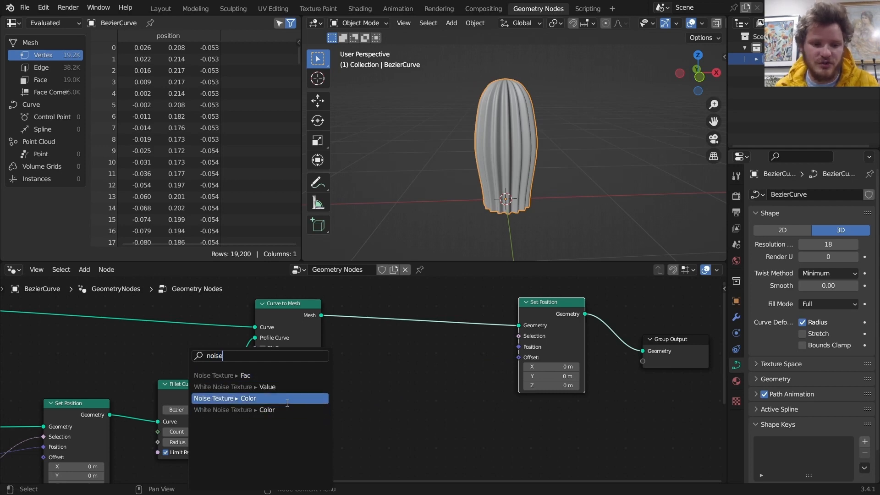
click(283, 398)
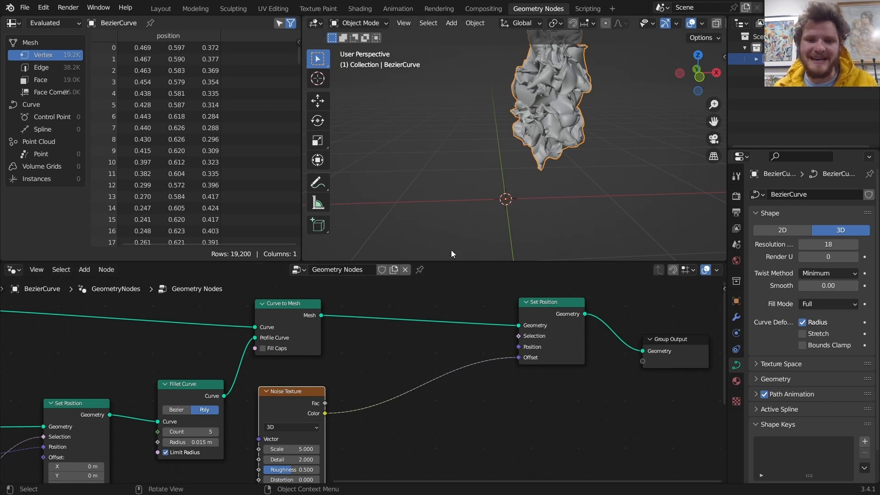
Step: Insert a Vector Math node set to Add on the link from the Noise Texture to the Offset
key(shift+a)
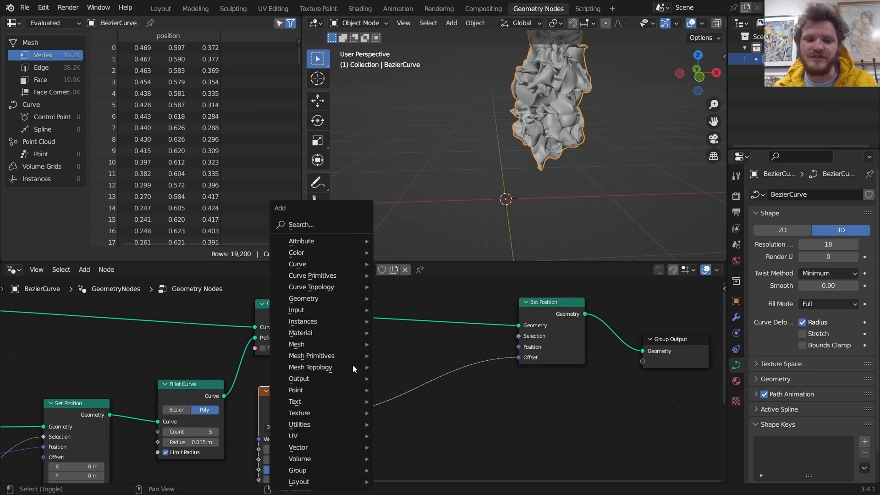
click(309, 224)
text(vec)
click(338, 256)
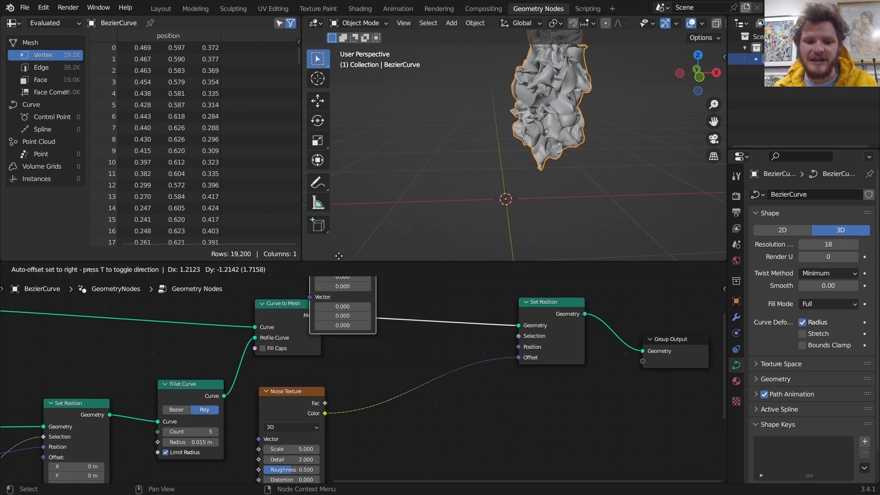
click(398, 398)
Step: Set all three components of the Add node's second vector to -0.5
middle_drag(397, 400, 393, 369)
click(404, 392)
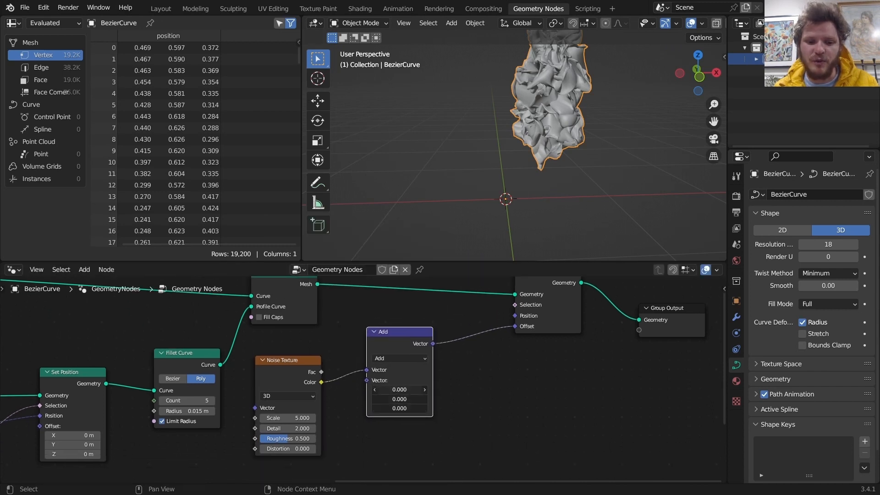
text(-.5)
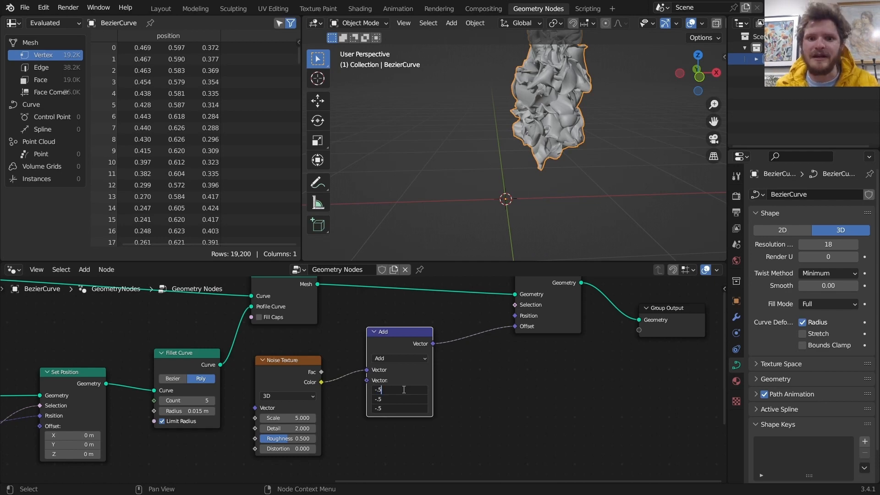
key(Return)
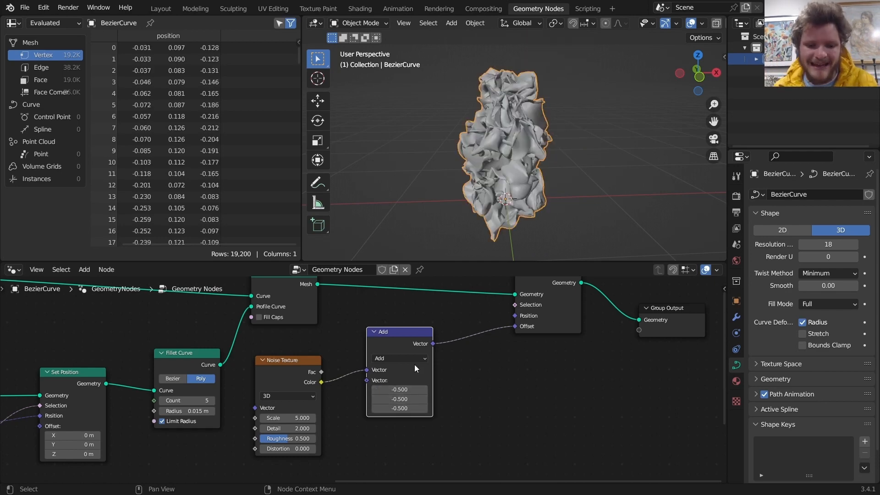
Step: Duplicate the Add node onto its link to the Offset, switch the copy to Scale, and set its scale to 0.090
key(shift+d)
click(517, 353)
click(488, 349)
click(492, 194)
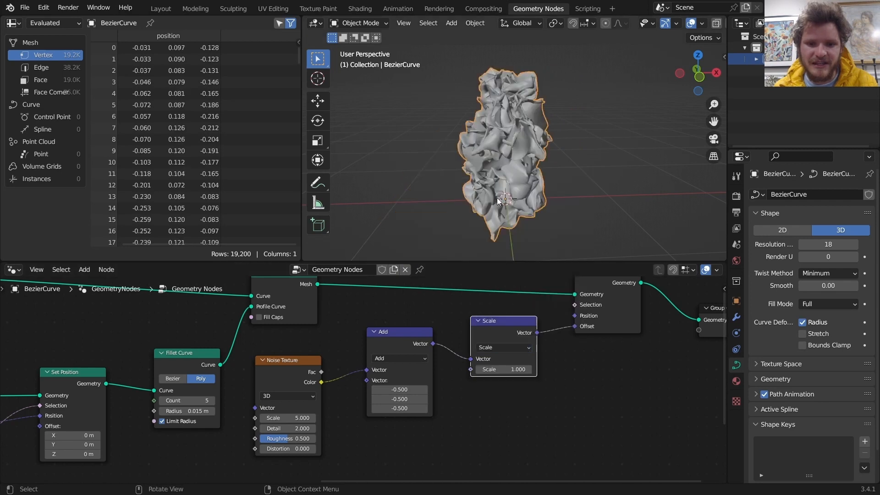
shift+drag(514, 369, 444, 369)
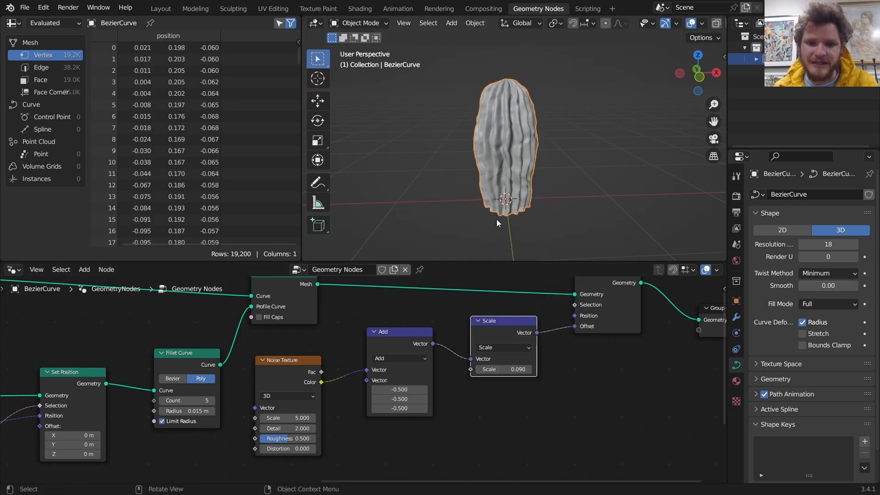
Step: Set the Noise Texture's Detail to 4 and its Scale to 3
scroll(496, 219, up, 2)
scroll(342, 394, up, 4)
click(342, 407)
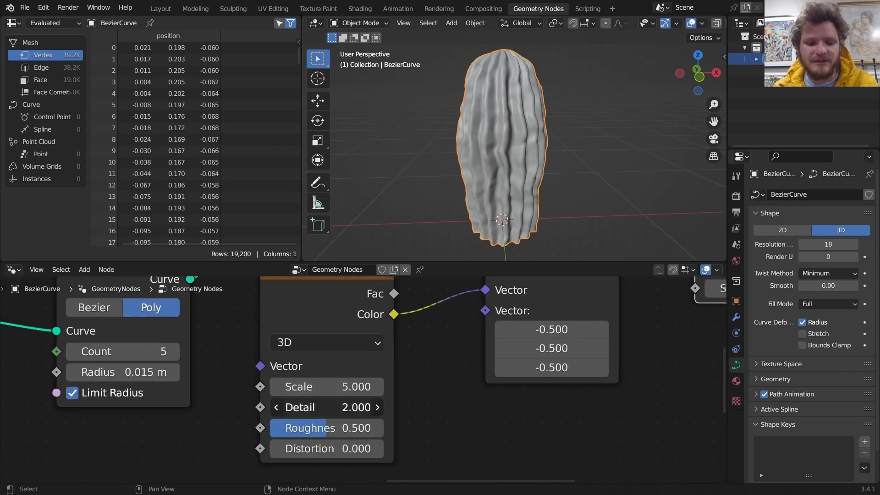
text(4)
key(Return)
scroll(496, 119, up, 2)
scroll(496, 121, up, 1)
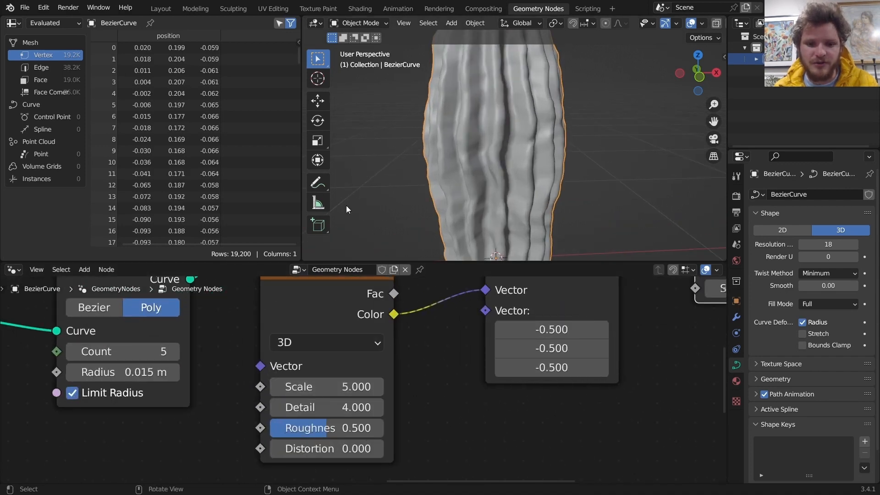
click(326, 386)
text(3)
key(Return)
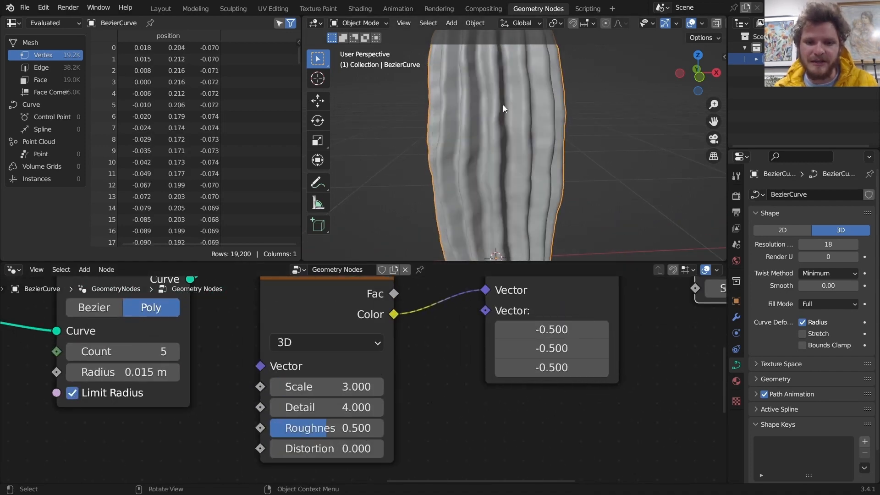
Step: Compare the cactus surface with and without the noise displacement by muting and unmuting the Set Position node
scroll(501, 107, down, 3)
middle_drag(666, 312, 480, 372)
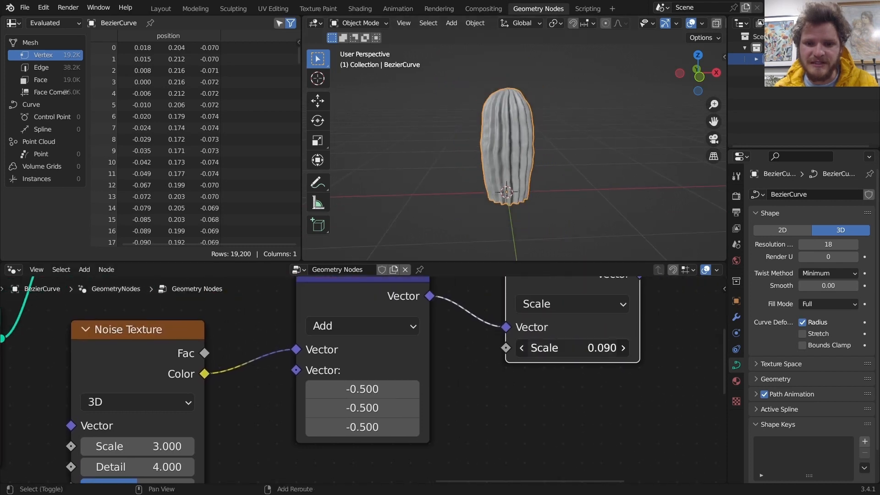
mouse_move(572, 348)
mouse_down()
mouse_move(555, 348)
mouse_move(573, 348)
mouse_up()
middle_drag(493, 115, 509, 120)
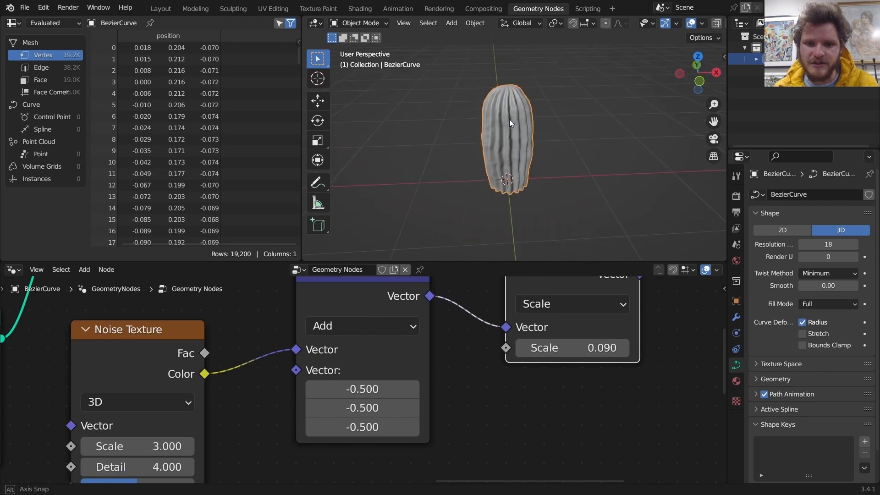
scroll(582, 339, down, 3)
middle_drag(582, 339, 488, 416)
key(m)
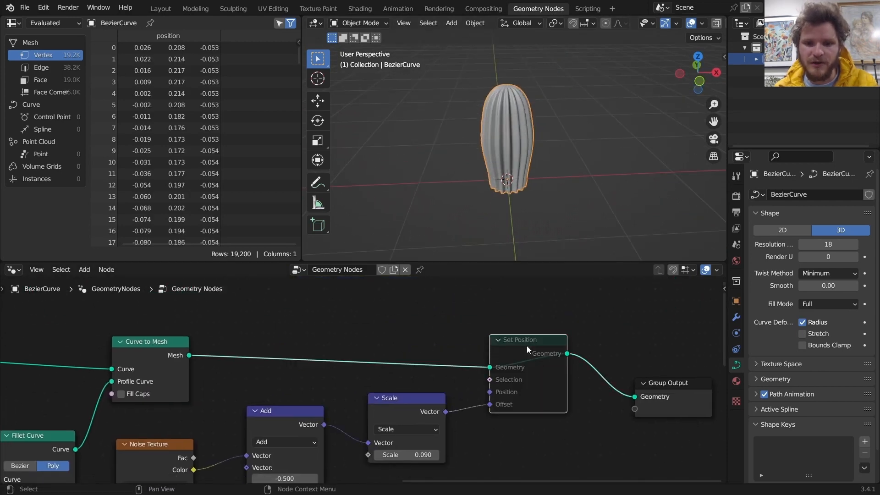
key(m)
middle_drag(510, 193, 511, 164)
scroll(511, 165, up, 3)
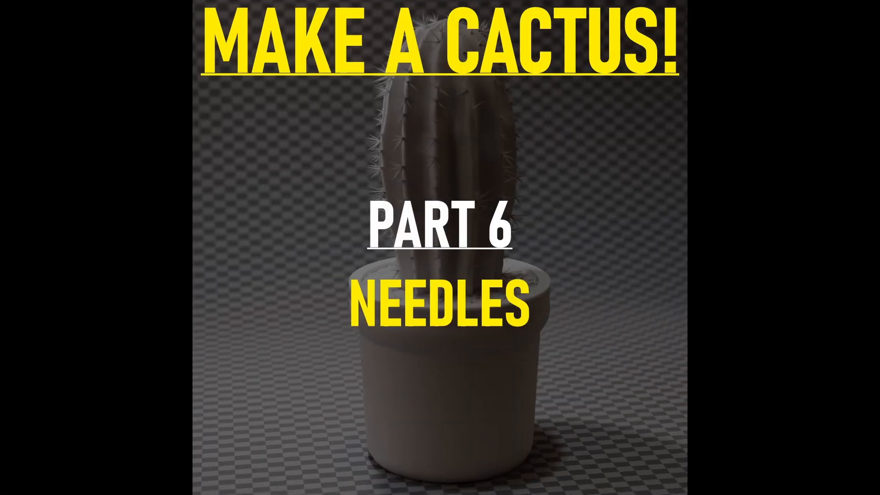
Step: Preview the displaced cactus from Set Position and the needle cluster from the last Curve to Mesh node
middle_drag(506, 176, 504, 206)
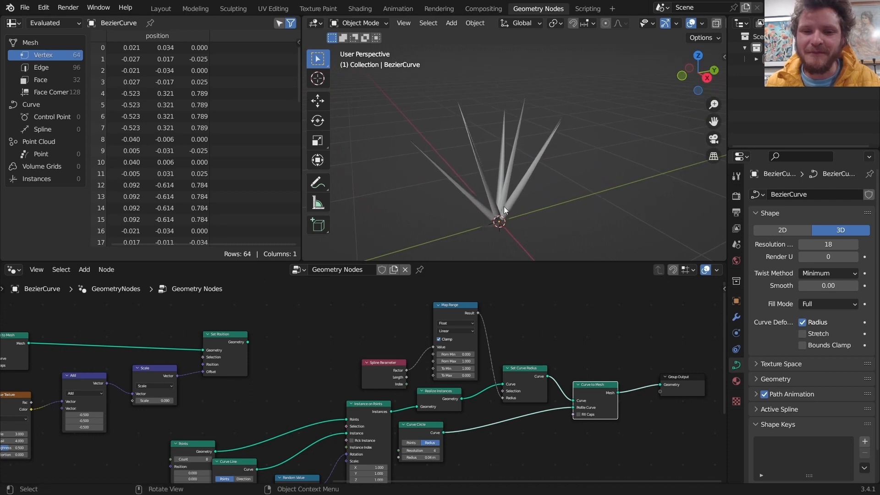
ctrl+shift+click(227, 352)
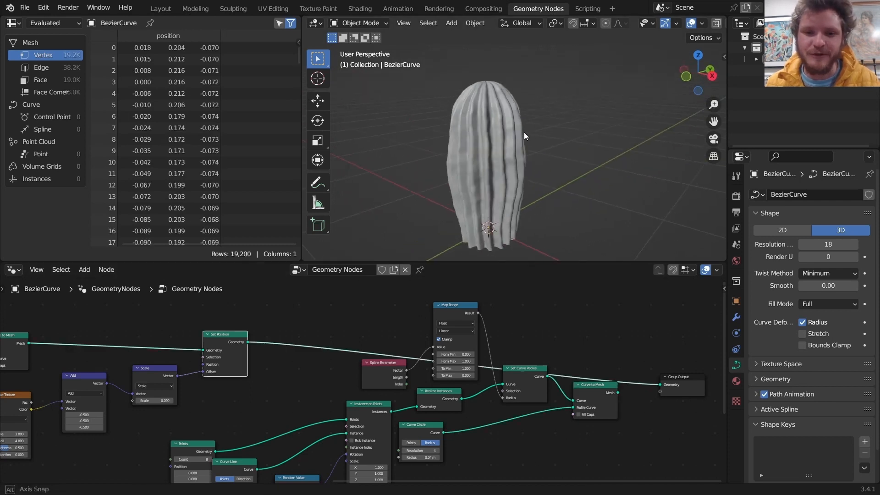
ctrl+shift+click(591, 388)
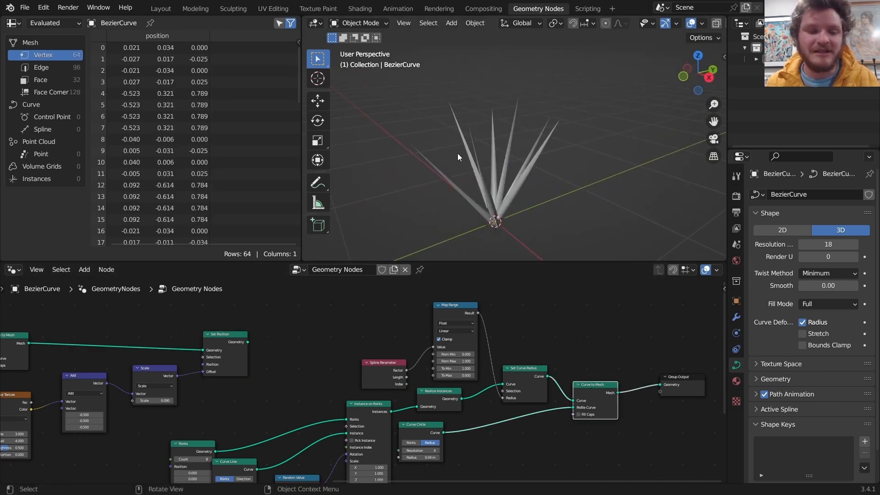
Step: Open the recent file before.blend without saving the changes to AFTEER.blend
click(27, 9)
mouse_move(57, 45)
click(192, 55)
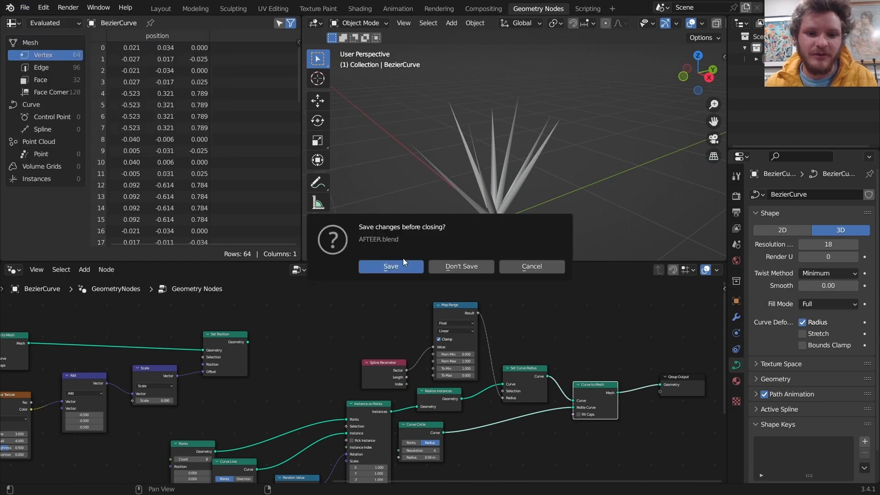
click(466, 271)
Step: Move the Group Output node farther away from the Set Position node to free up space
middle_drag(527, 394, 395, 323)
scroll(395, 323, down, 11)
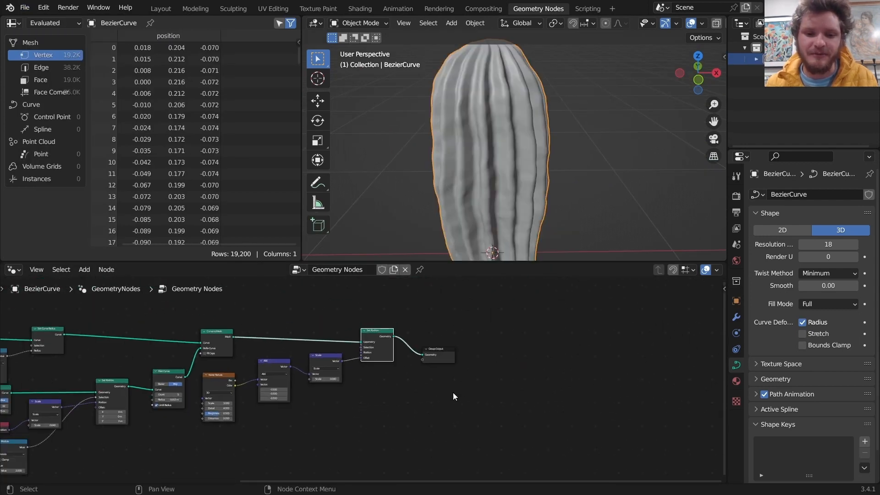
drag(453, 392, 460, 342)
key(g)
click(595, 356)
middle_drag(426, 383, 418, 342)
Step: Add a Points node in the empty space below the Set Position node
key(shift+a)
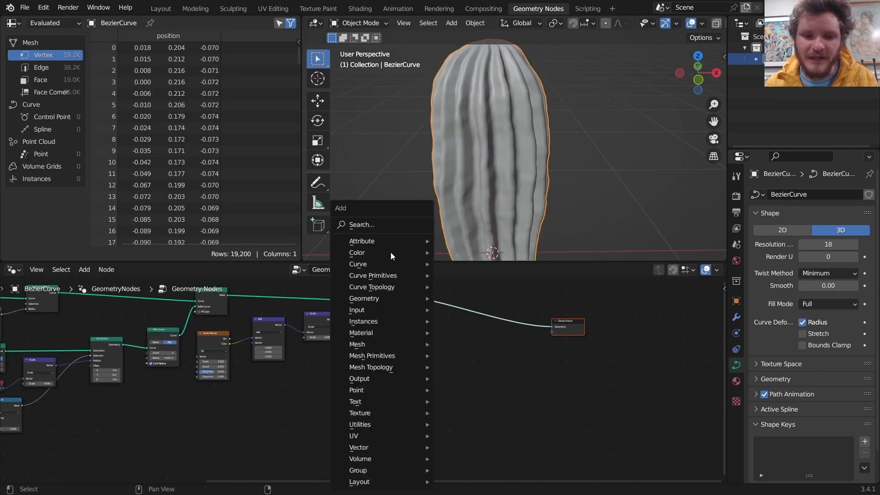
click(375, 225)
text(poin)
key(Return)
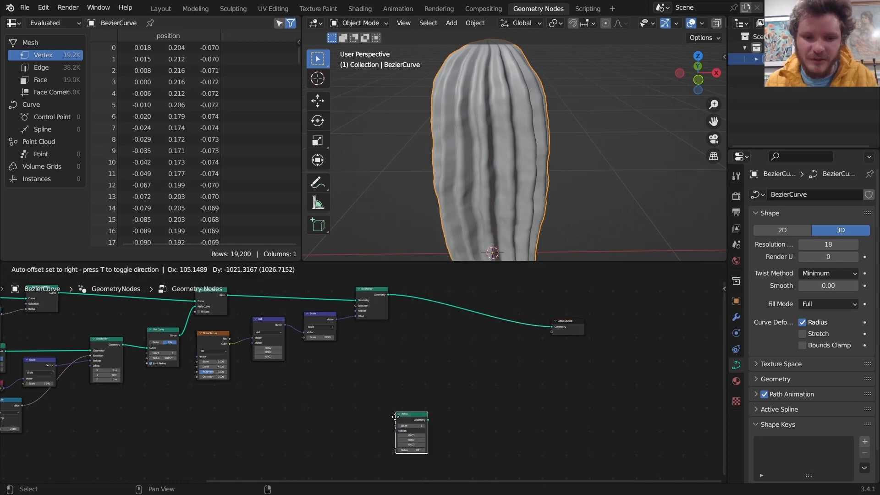
click(380, 404)
Step: Join all the existing cactus nodes in a frame and move it clear of the Points node
scroll(321, 364, down, 2)
scroll(321, 364, down, 4)
drag(76, 403, 467, 294)
key(ctrl+j)
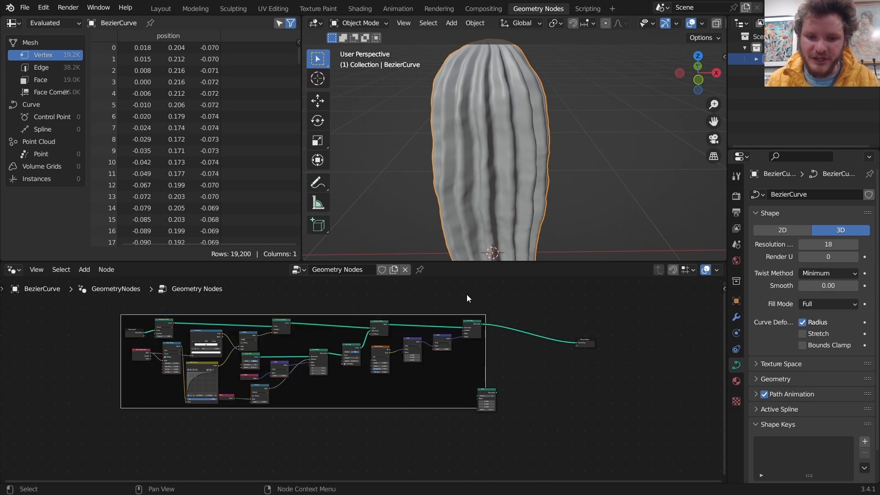
drag(484, 368, 426, 357)
Step: Preview the Points node through the Group Output and set its Count to 6
scroll(518, 396, up, 15)
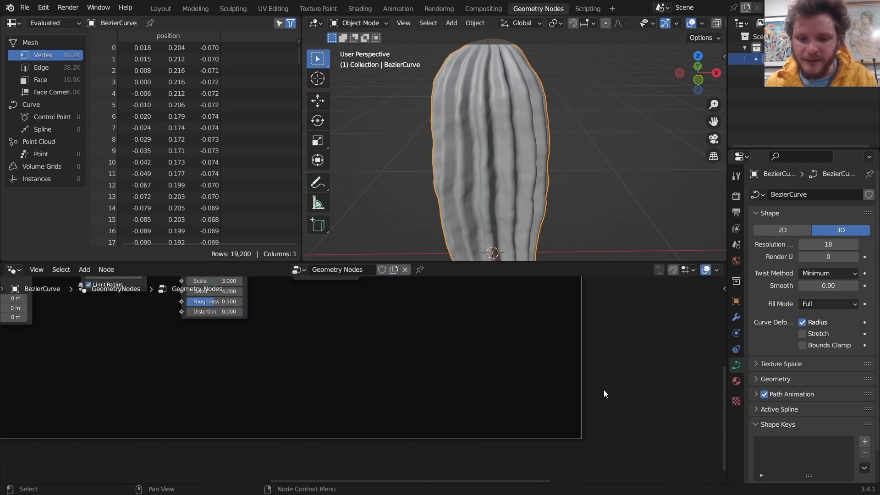
middle_drag(694, 408, 358, 366)
alt+shift+click(465, 378)
drag(465, 378, 375, 342)
scroll(380, 377, down, 2)
click(380, 366)
text(6)
key(Return)
scroll(496, 208, down, 1)
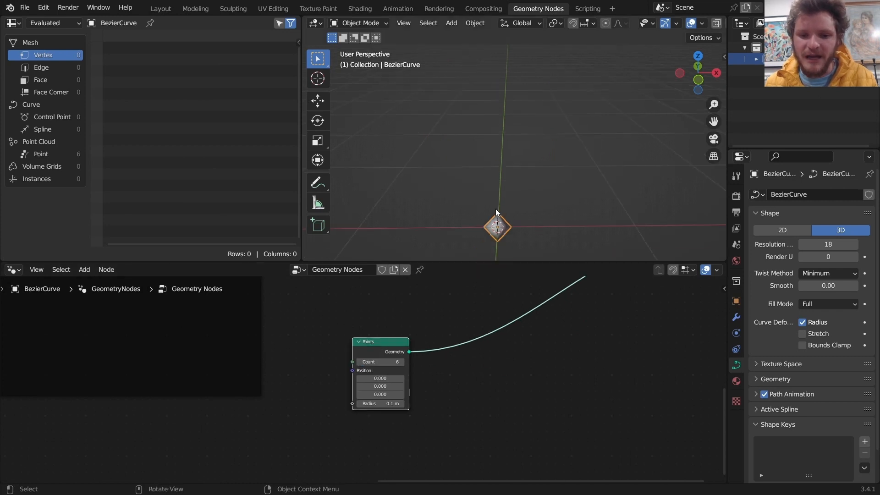
Step: Insert an Instance on Points node between the Points node and the Group Output
key(shift+a)
click(428, 223)
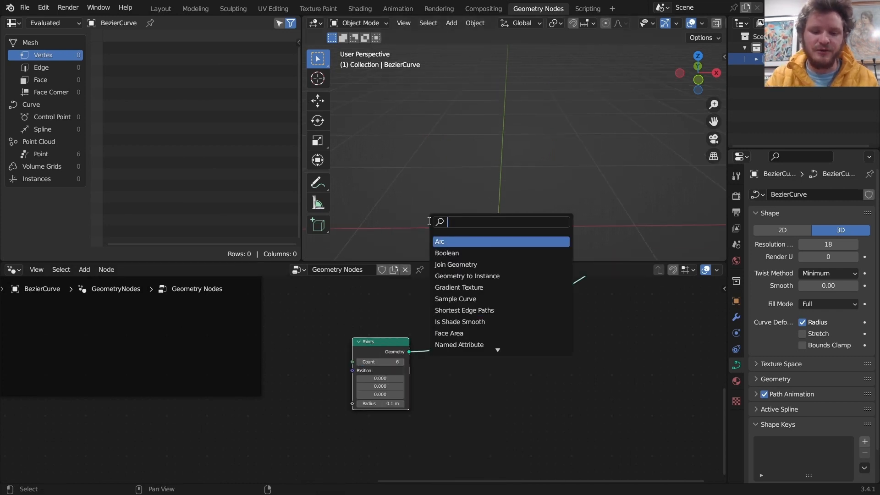
text(instance on)
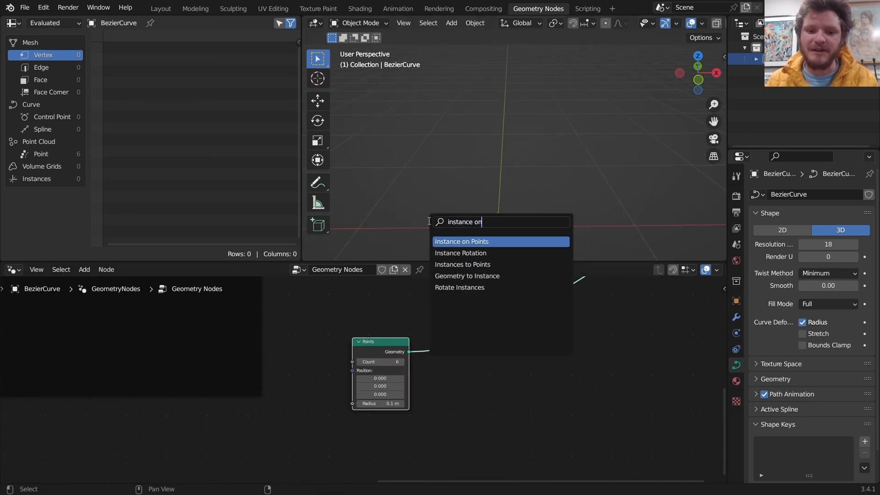
click(462, 241)
click(532, 332)
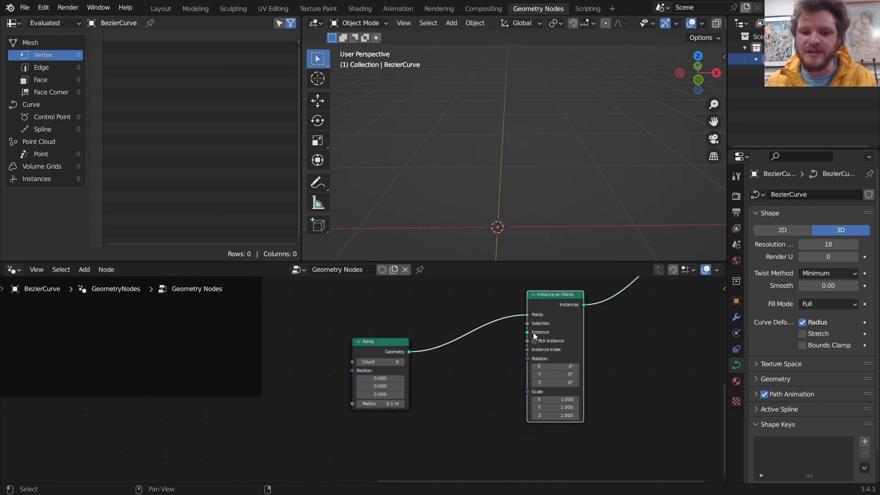
Step: Feed a new Curve Line node into the Instance input of Instance on Points and arrange it below the Points node
drag(527, 332, 440, 375)
text(curve)
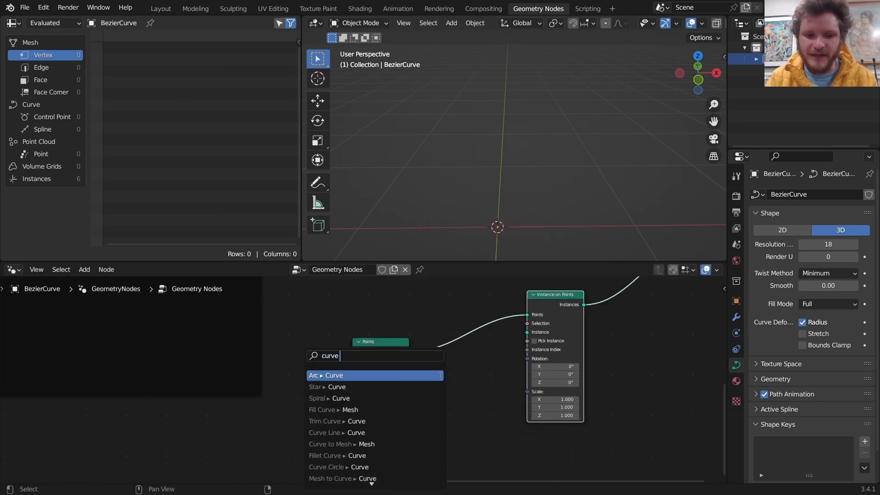
text( line)
click(440, 375)
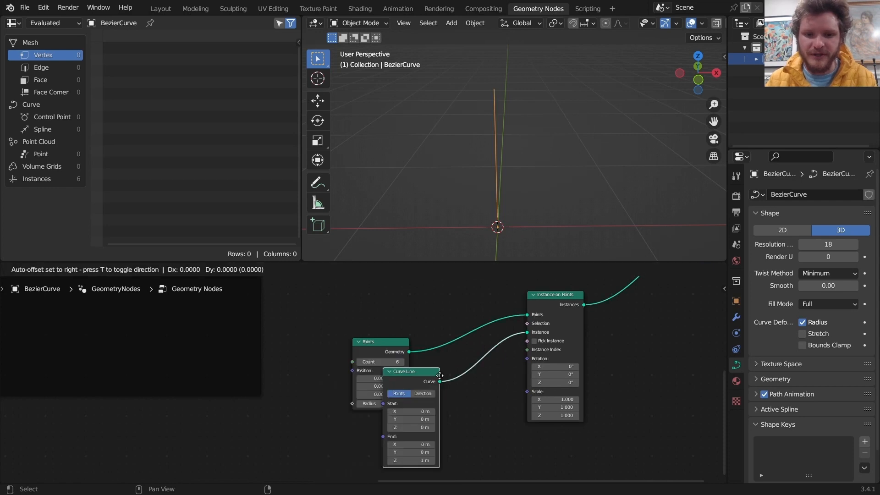
click(458, 402)
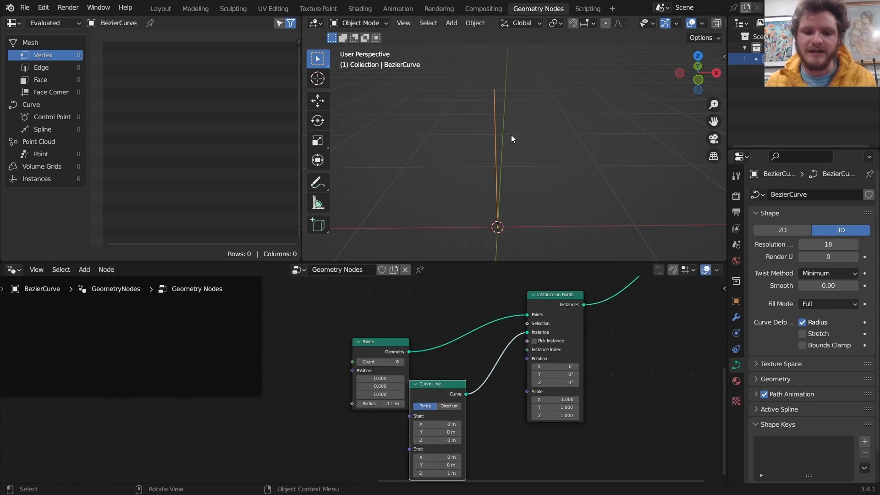
drag(381, 352, 350, 324)
drag(439, 383, 331, 393)
Step: Add a vector Random Value node driving the Rotation input of Instance on Points
key(shift+a)
text(ran)
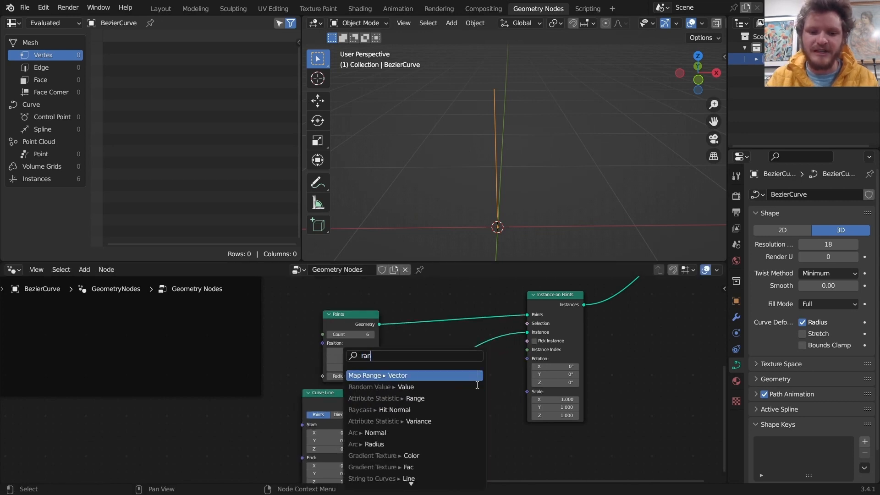
text(dom)
key(Return)
click(458, 419)
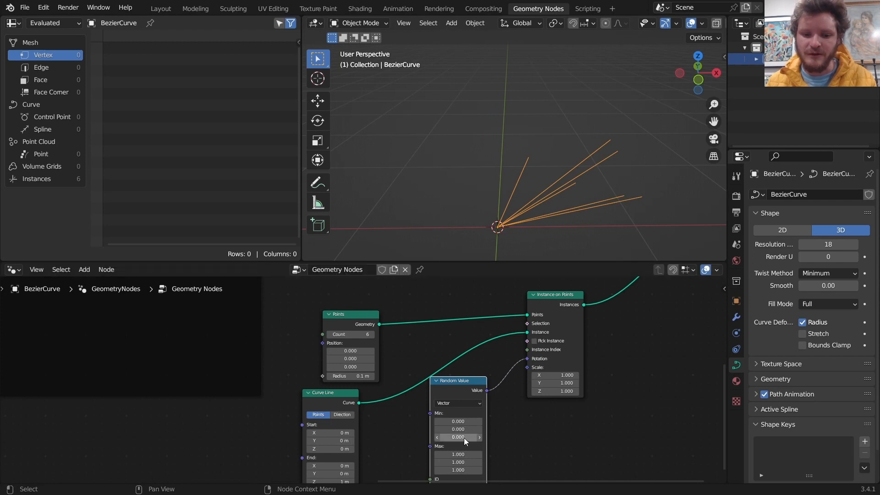
Step: Set all three Min components of the Random Value node to -1
drag(460, 438, 459, 421)
text(-1)
key(Return)
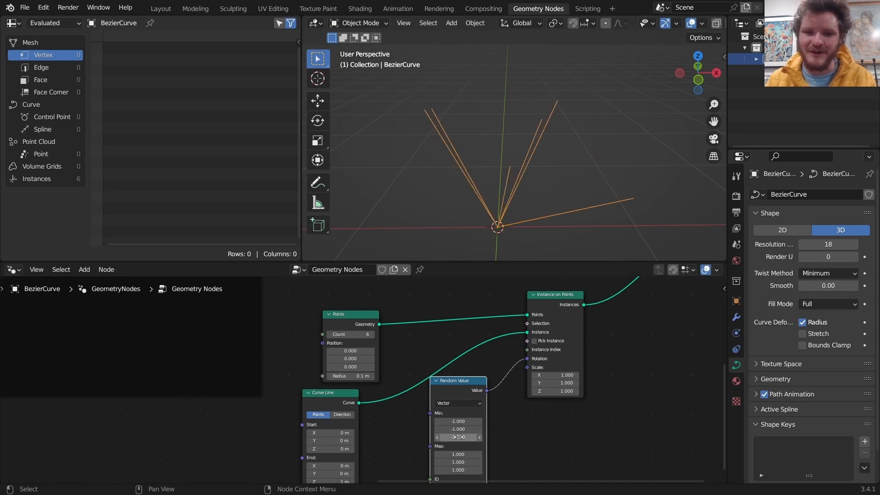
Step: Try Random Value seeds up to 4 for the needle directions and set the seed back to 0
middle_drag(502, 139, 479, 158)
shift+scroll(510, 394, down, 5)
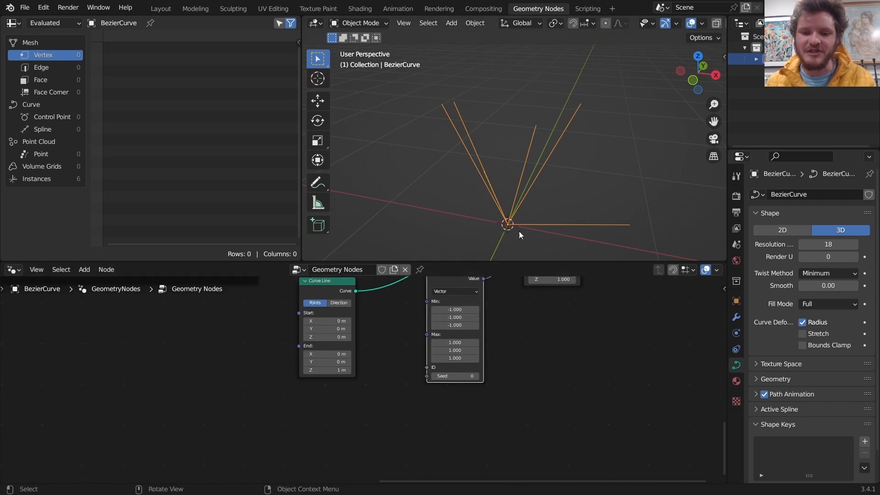
click(478, 378)
click(477, 379)
click(477, 378)
click(477, 378)
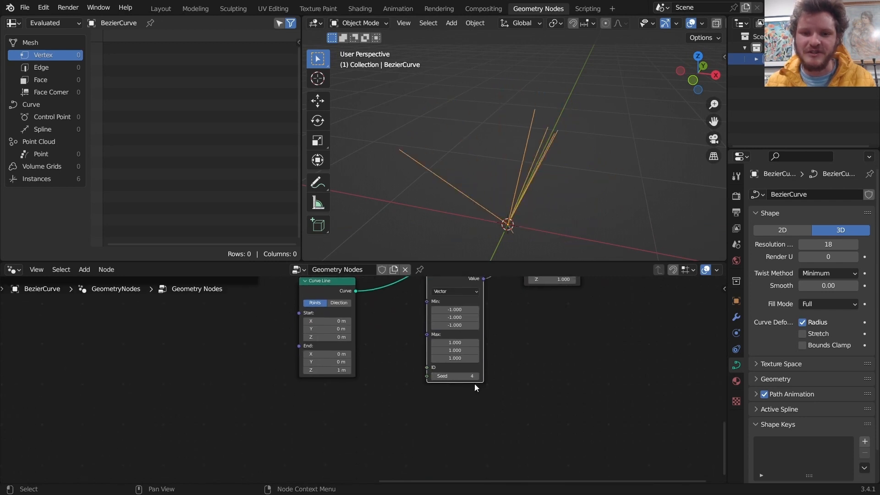
click(468, 378)
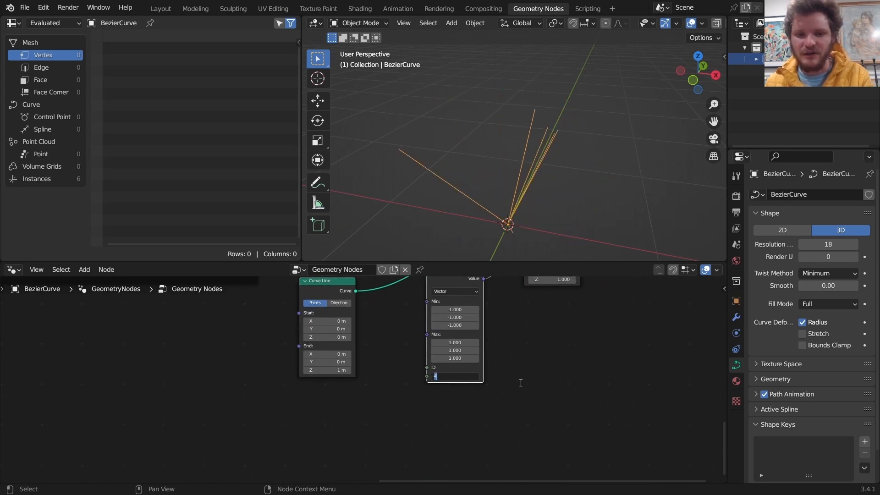
text(5)
key(Return)
Step: Insert a Realize Instances node after Instance on Points
scroll(543, 328, down, 3)
middle_drag(525, 313, 397, 422)
key(shift+a)
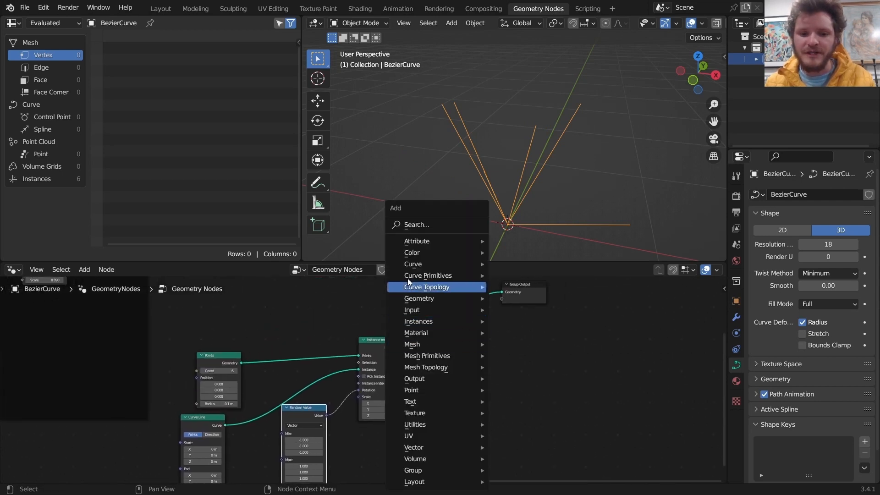
click(406, 224)
text(rea)
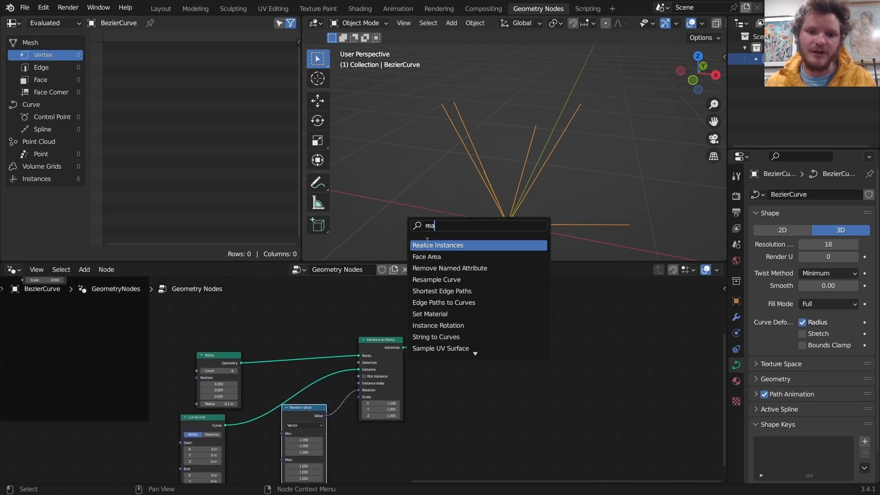
key(Return)
click(437, 347)
Step: Move the Group Output farther away and insert a Curve to Mesh node after Realize Instances
middle_drag(504, 293, 432, 310)
drag(433, 309, 573, 336)
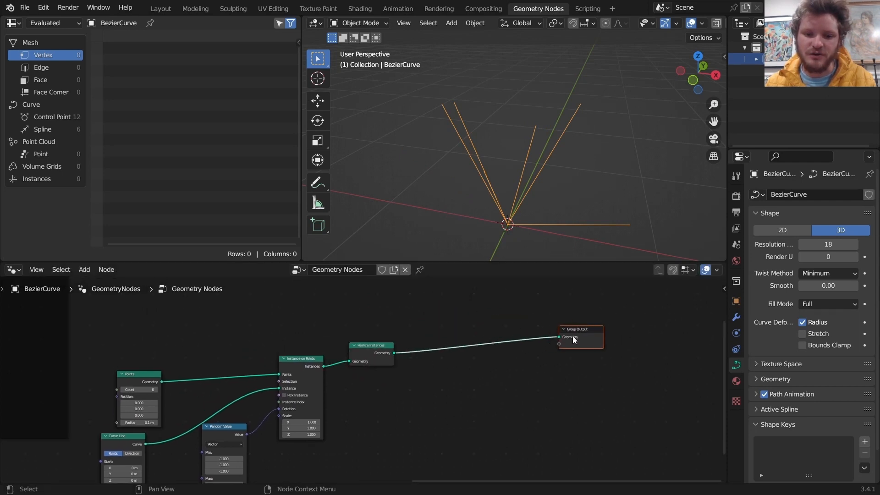
key(shift+a)
click(455, 224)
text(c)
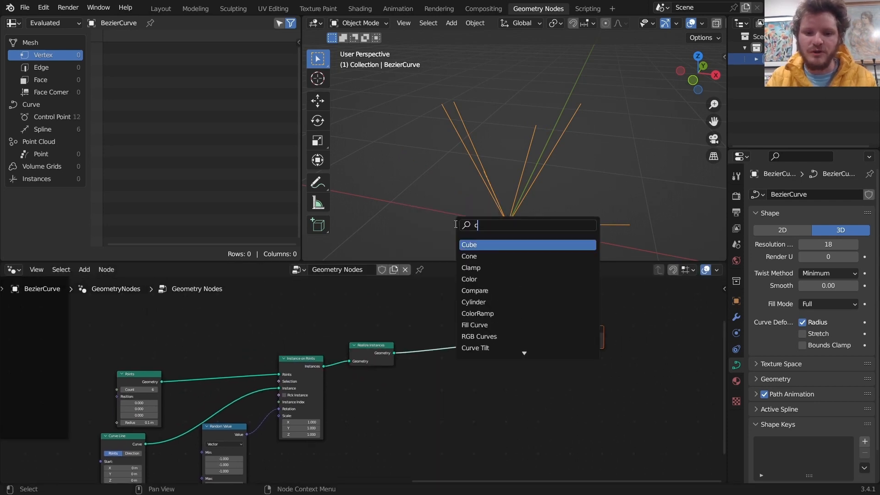
text(urve to)
key(Return)
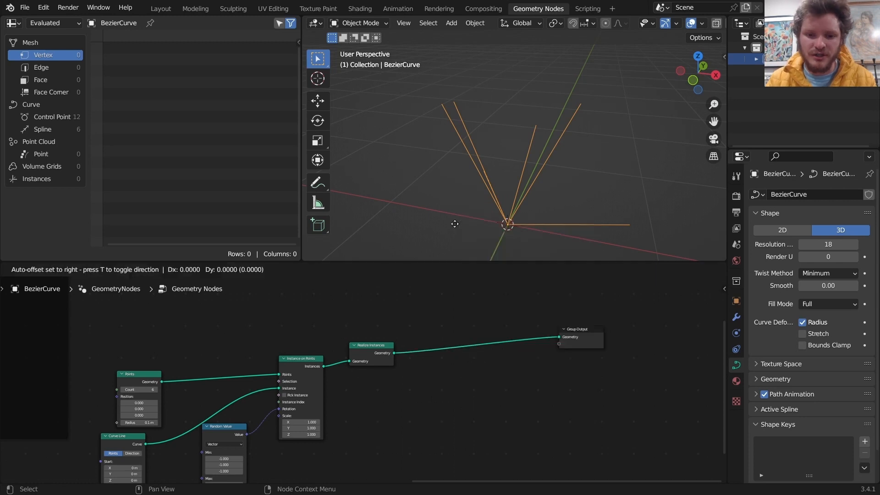
click(493, 328)
scroll(494, 328, up, 2)
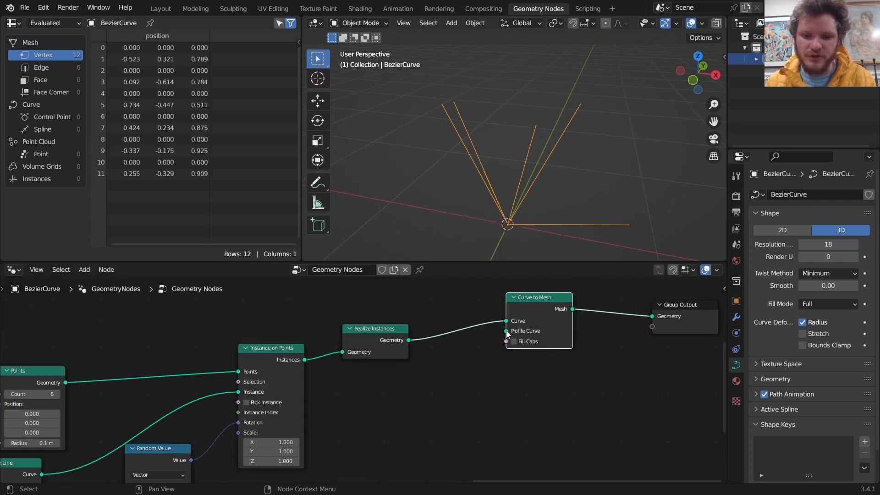
drag(506, 332, 271, 355)
text(circ)
key(Return)
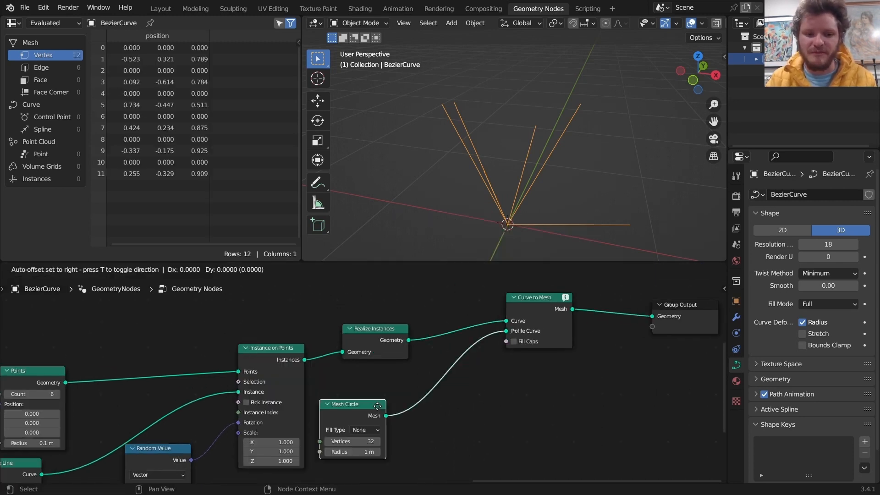
key(Escape)
Step: Connect a new Curve Circle node to the Profile Curve input of Curve to Mesh, with a radius of 0.02 m
drag(507, 330, 471, 354)
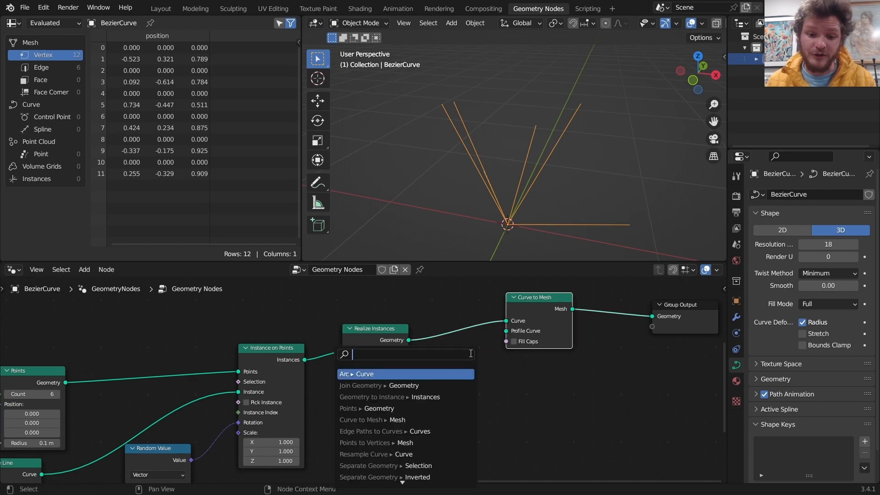
text(curve cir)
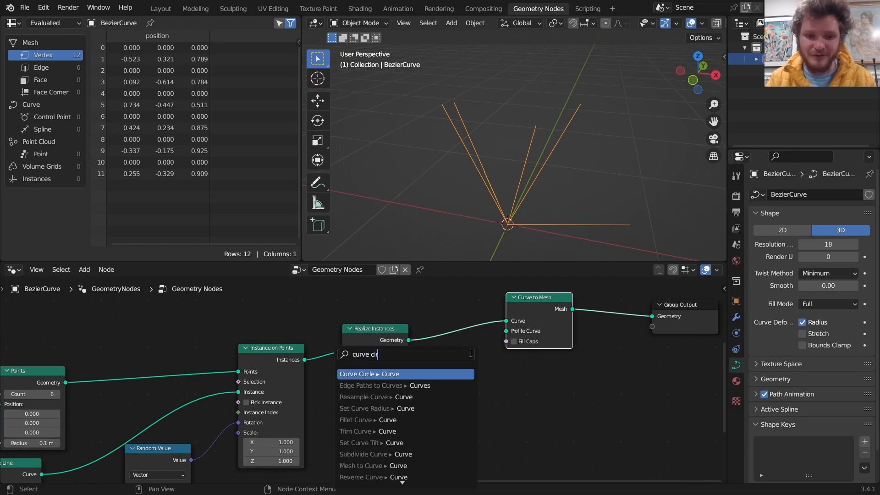
key(Return)
click(402, 377)
shift+drag(390, 418, 353, 419)
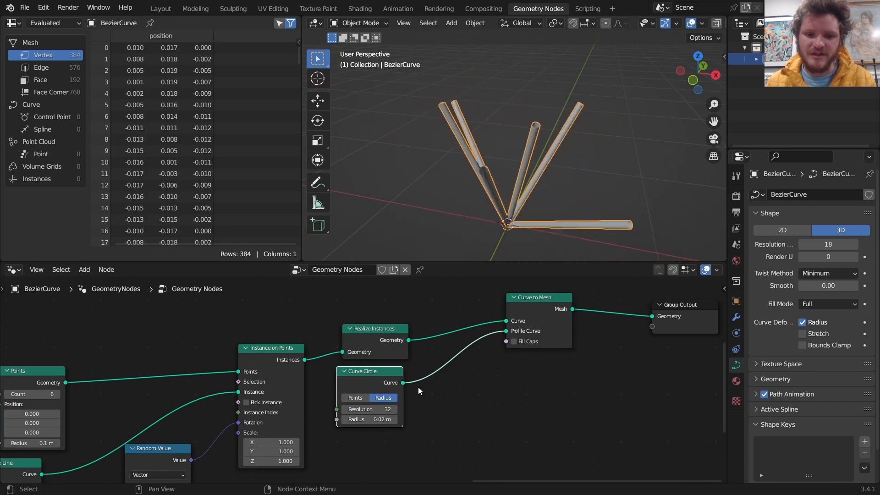
Step: Set the Curve Circle's resolution to 4
click(366, 409)
text(4)
key(Return)
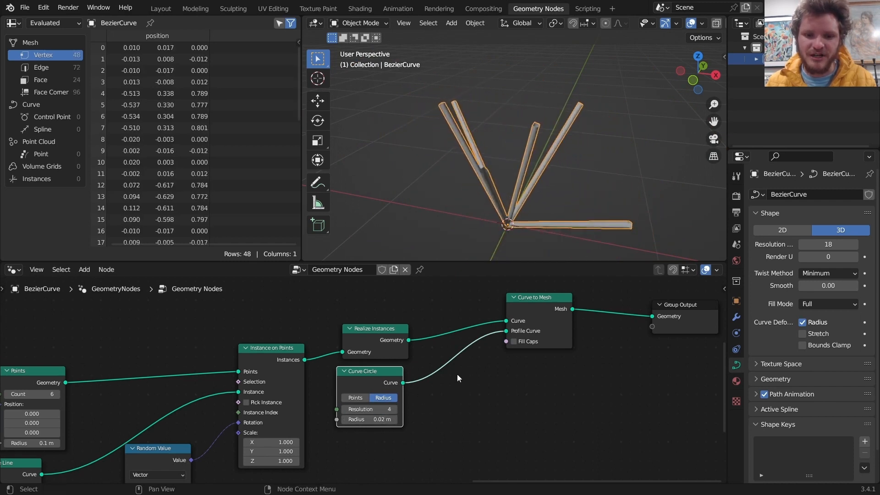
Step: Move Realize Instances aside and insert a Set Curve Radius node between it and Curve to Mesh
drag(389, 341, 371, 315)
middle_drag(476, 151, 492, 239)
drag(516, 238, 489, 225)
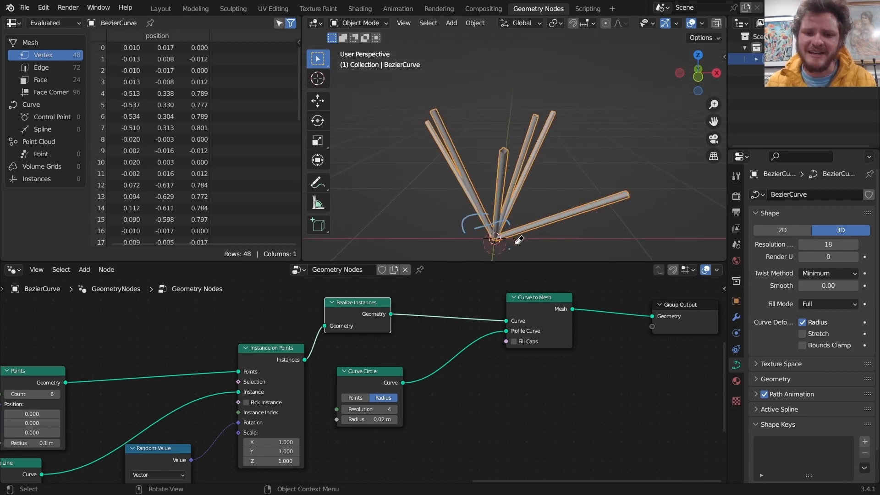
key(shift+a)
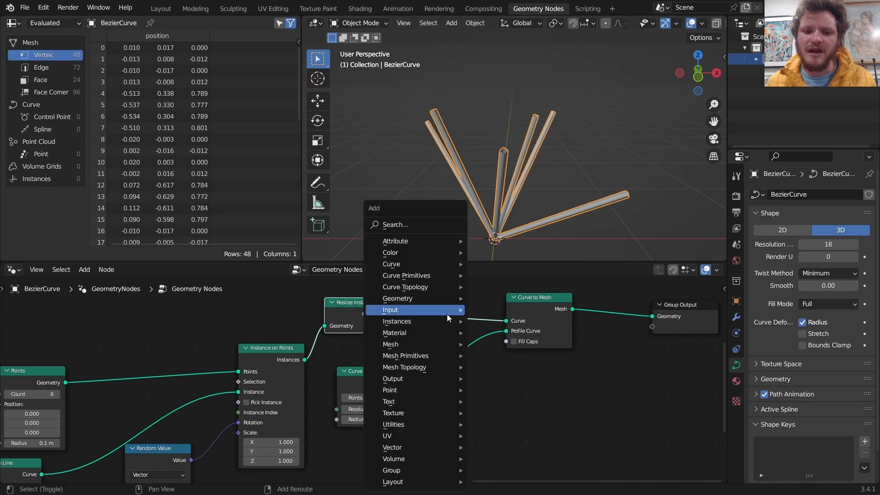
click(425, 221)
text(set c)
key(Down)
key(Return)
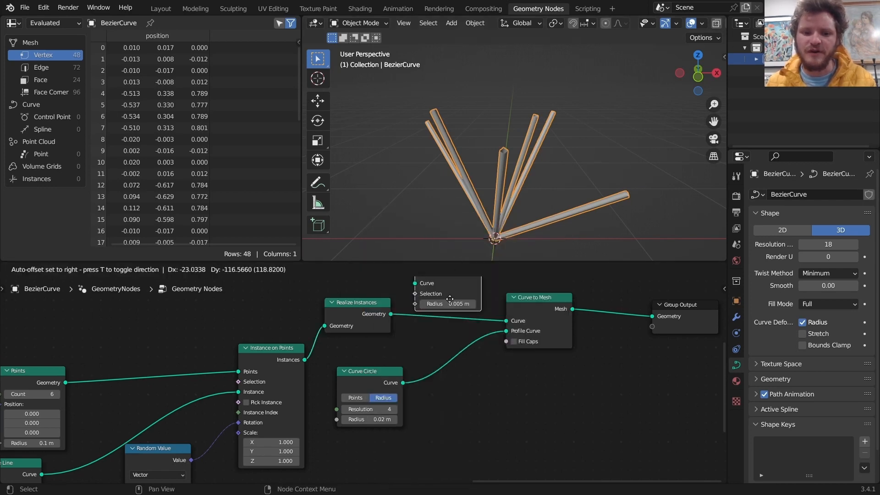
click(428, 314)
Step: Connect the Factor of a new Spline Parameter node to the Radius of Set Curve Radius
middle_drag(427, 314, 491, 355)
key(shift+a)
click(429, 304)
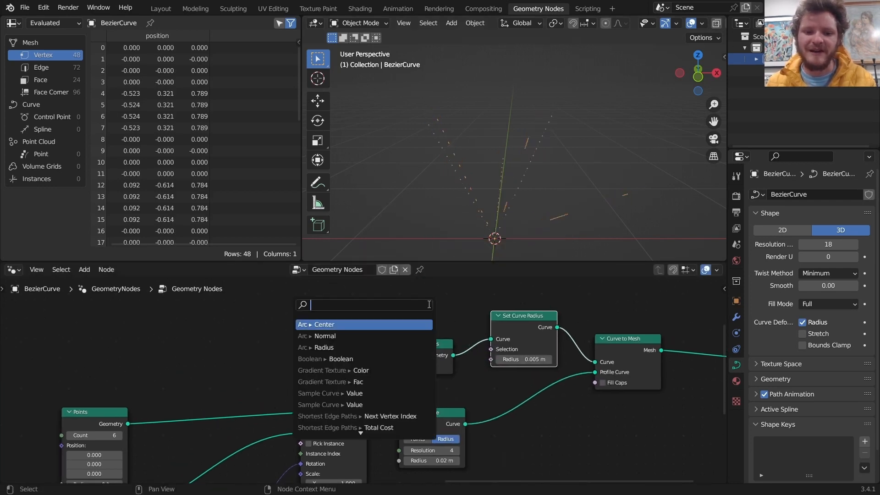
text(factoro)
key(BackSpace)
key(BackSpace)
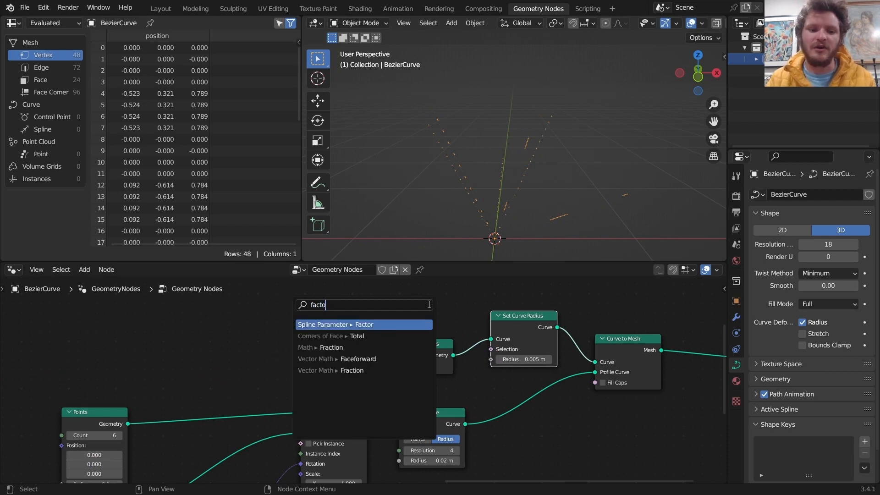
key(Return)
click(418, 299)
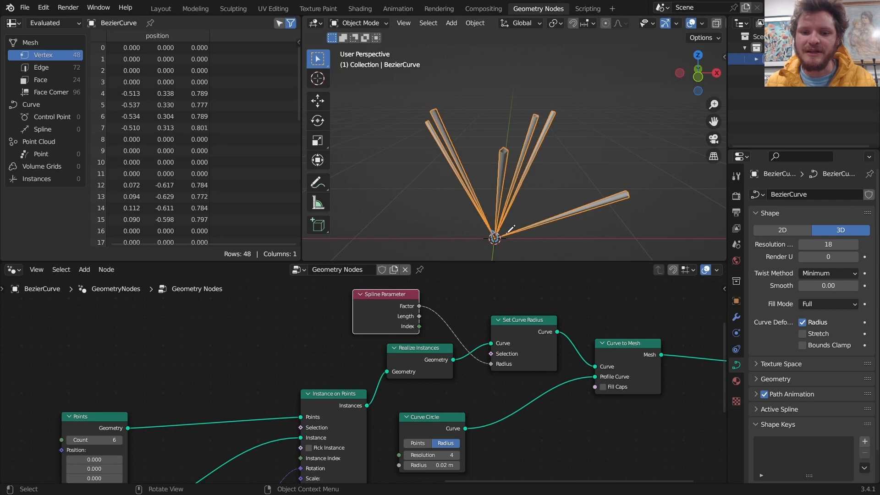
drag(510, 228, 624, 211)
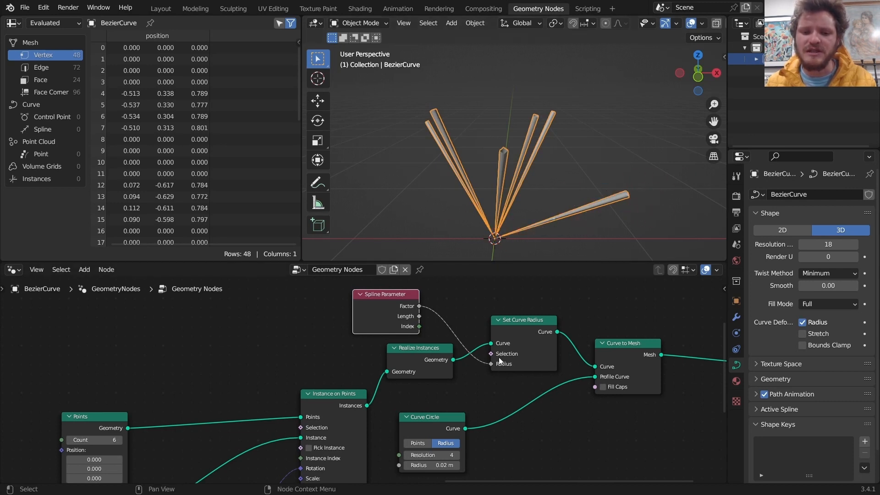
Step: Insert a Reverse Curve node between Realize Instances and Set Curve Radius, and deselect the curve object
middle_drag(514, 361, 475, 359)
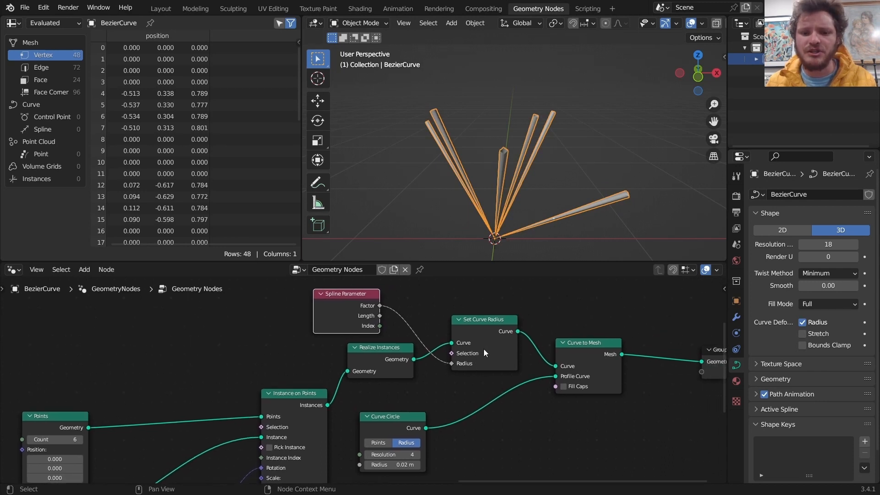
key(shift+a)
text(rever)
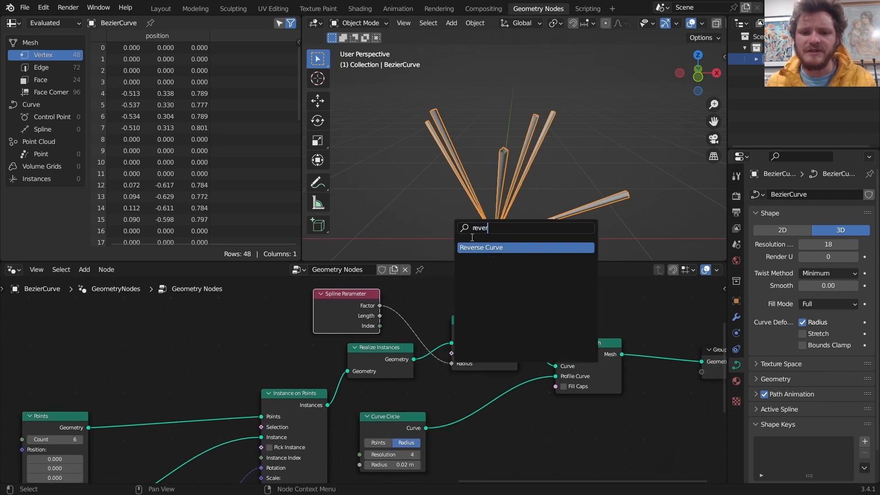
key(Return)
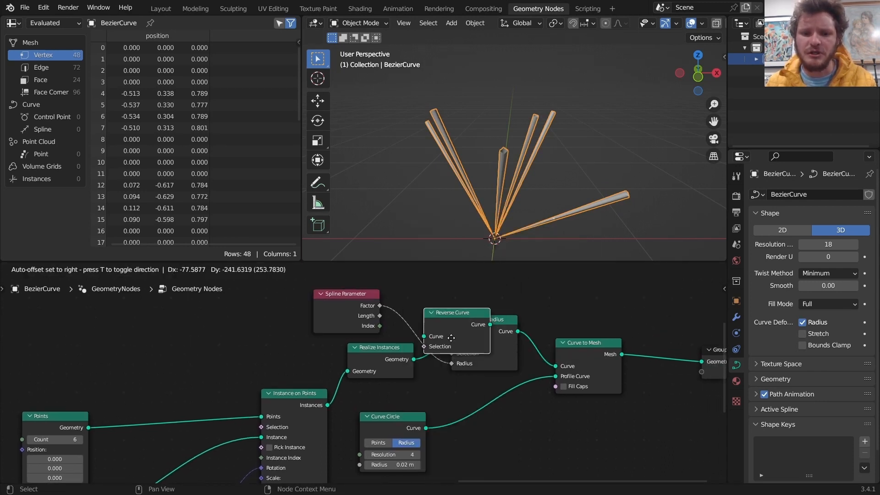
click(465, 373)
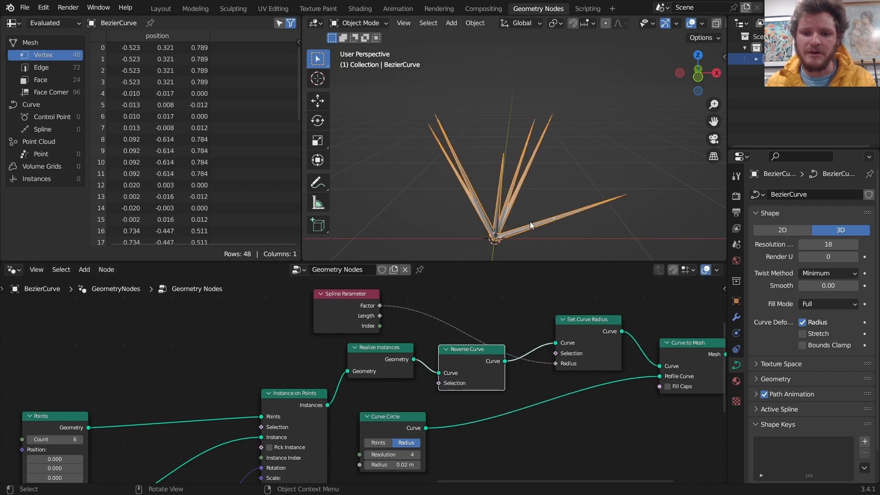
click(583, 221)
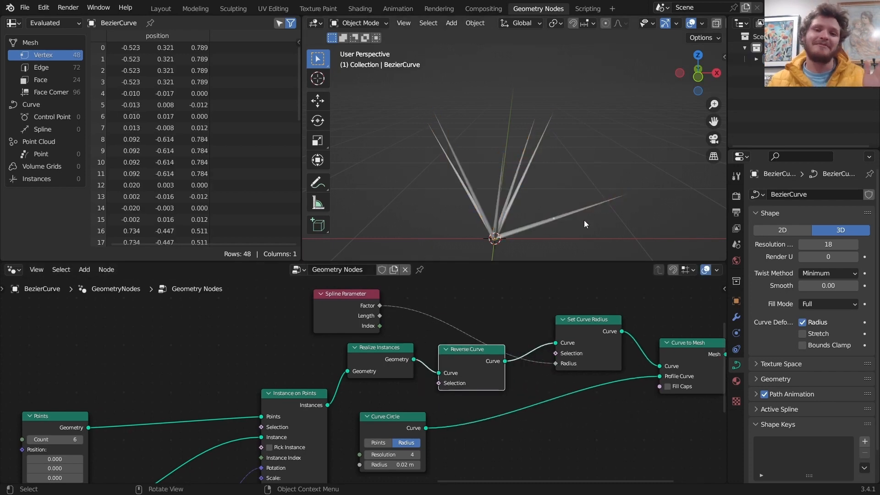
middle_drag(597, 215, 512, 193)
Step: Connect a new vector Random Value node to the Scale input of Instance on Points
scroll(337, 401, down, 5)
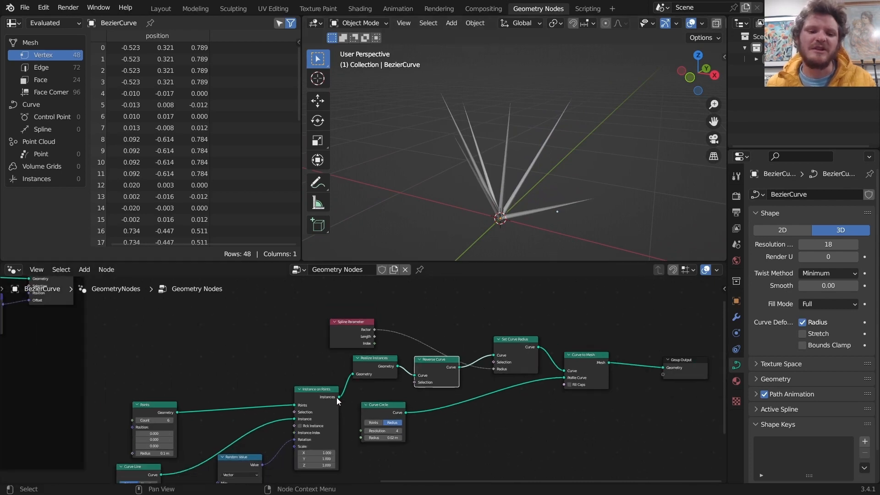
middle_drag(338, 401, 447, 311)
scroll(343, 360, up, 4)
drag(339, 364, 302, 368)
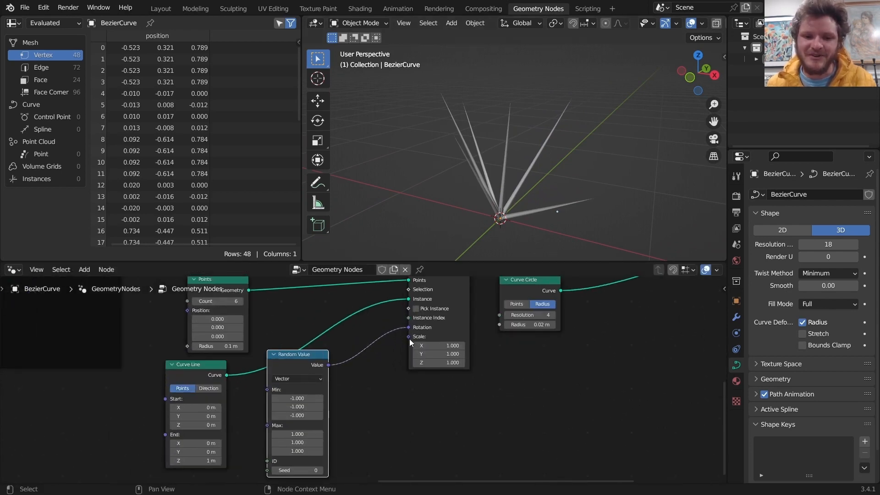
drag(408, 338, 370, 380)
text(random)
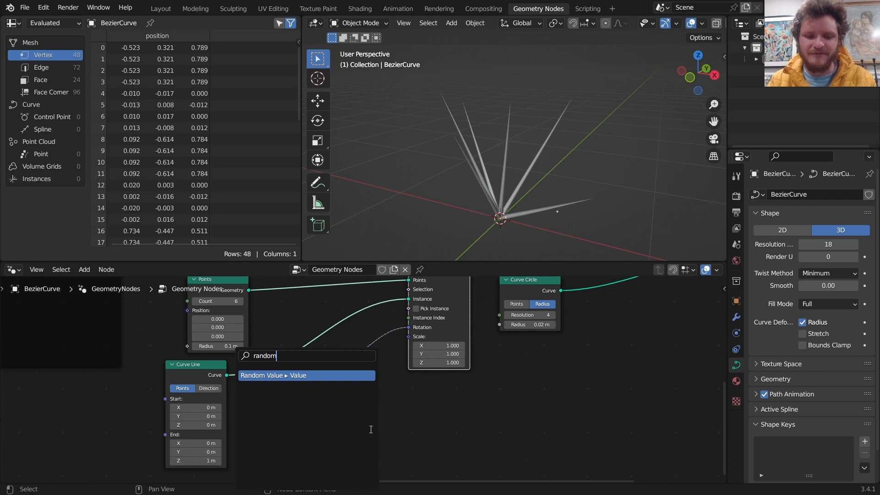
key(Return)
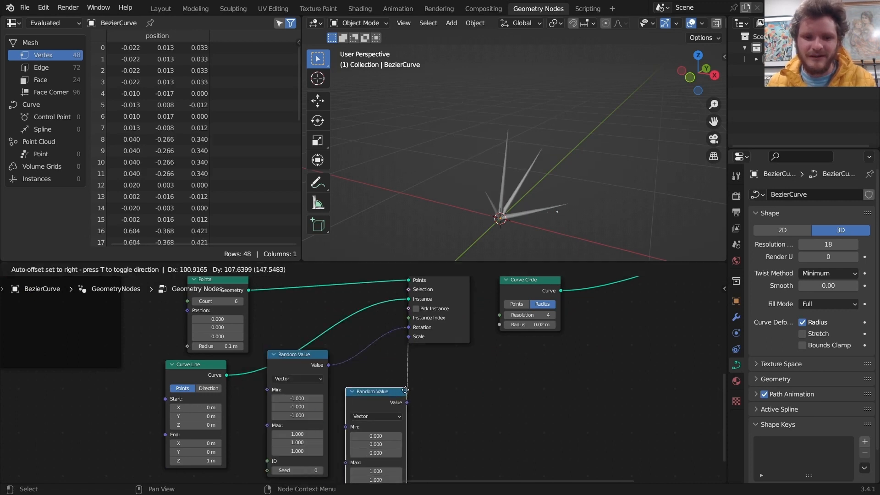
click(381, 410)
Step: Set all three Min components of the scale's Random Value node to 0.6
drag(381, 410, 381, 394)
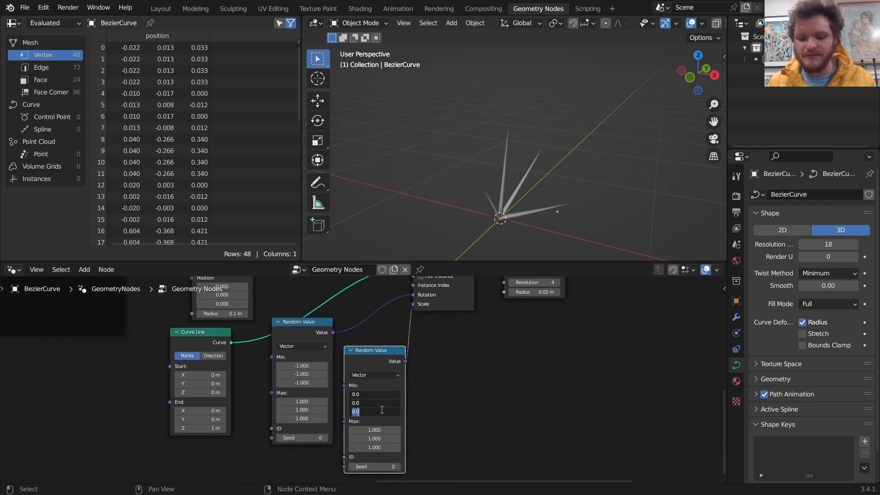
text(.6)
key(Return)
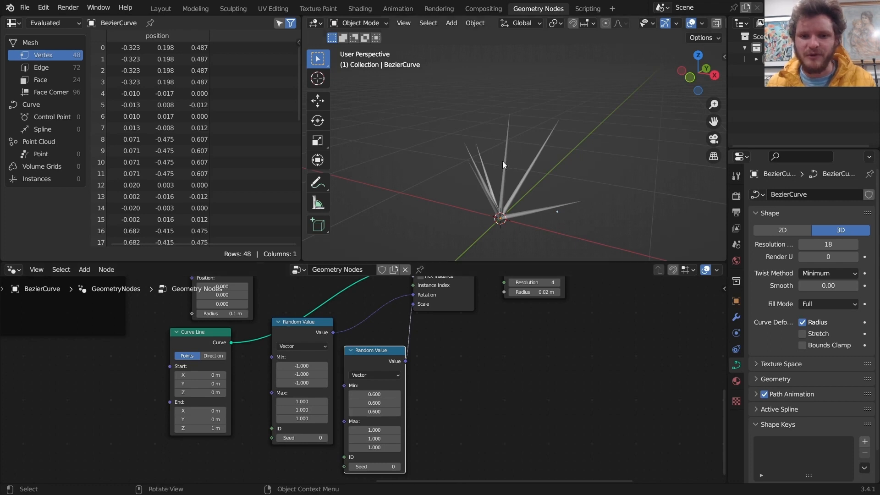
mouse_move(503, 161)
middle_down()
mouse_move(460, 193)
mouse_move(621, 167)
mouse_move(516, 171)
middle_up()
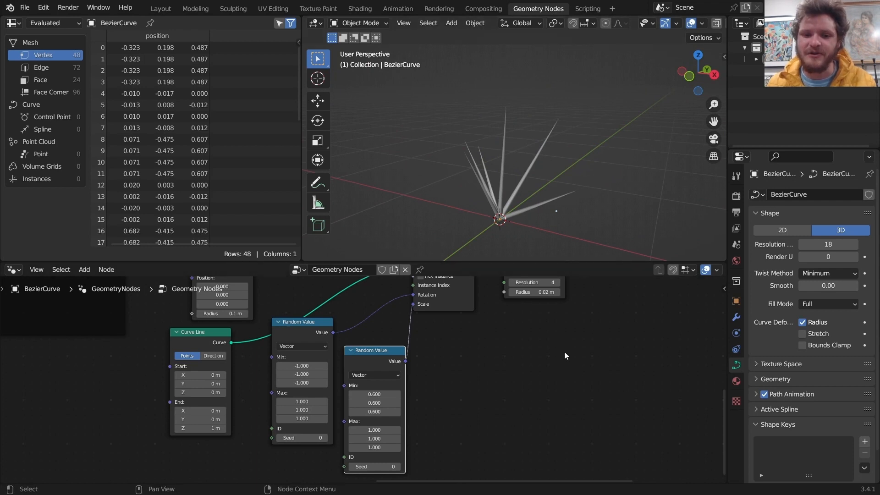
Step: Insert a Math node set to Multiply between Spline Parameter's Factor and the Radius of Set Curve Radius
scroll(564, 351, down, 5)
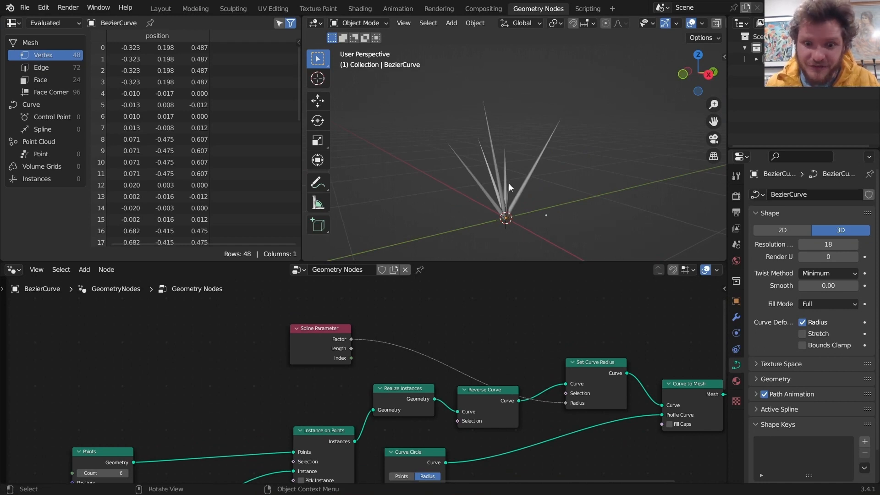
key(shift+a)
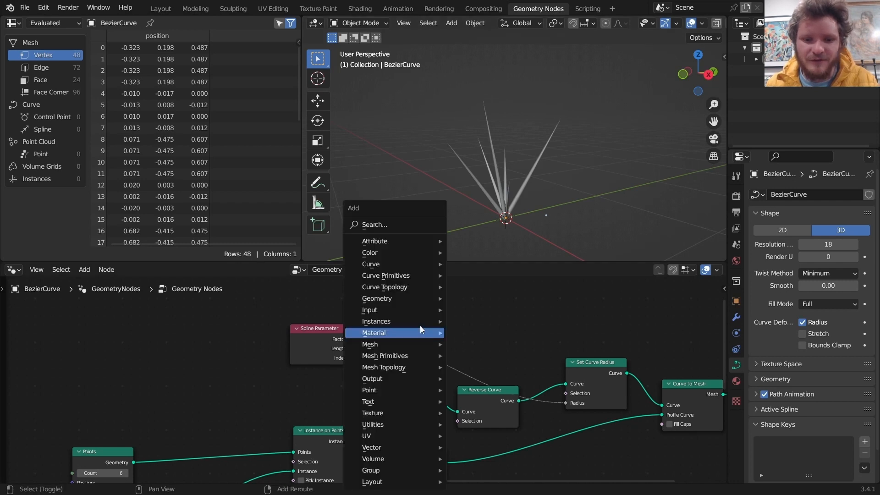
text(math)
key(Return)
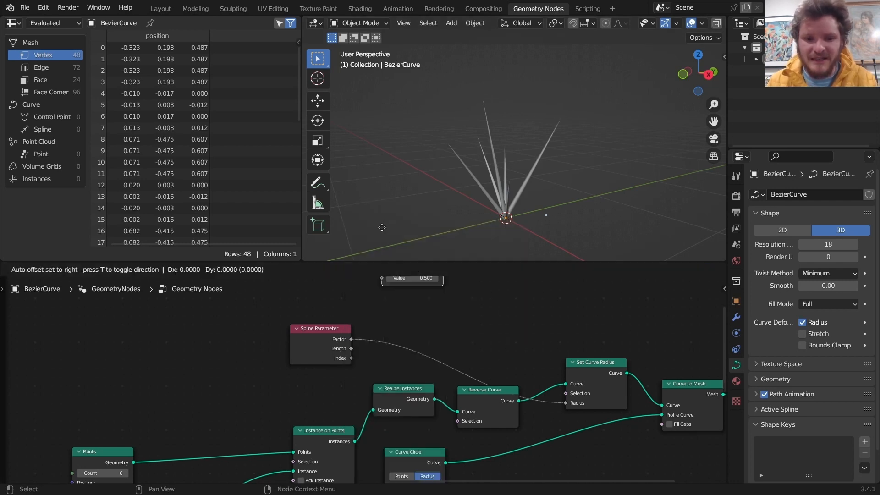
click(419, 329)
click(421, 333)
key(m)
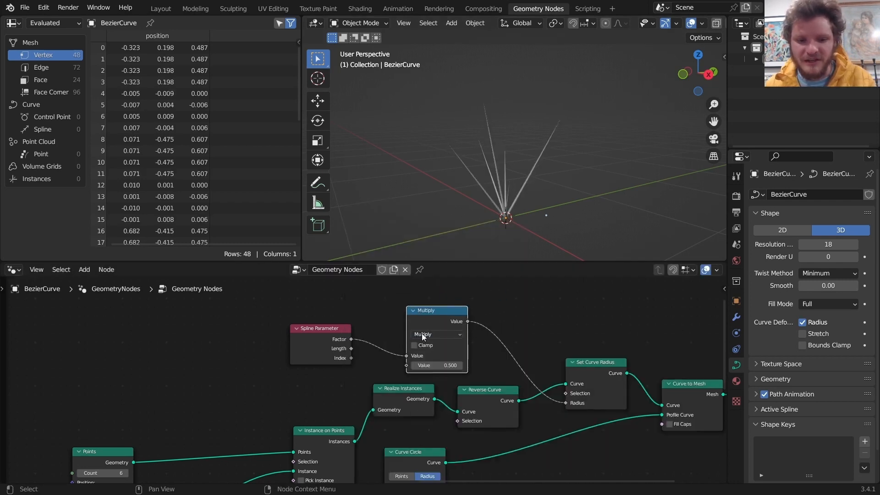
Step: Set the Multiply node's second value to 2.73, then try another value and undo that change
scroll(457, 372, up, 1)
drag(439, 365, 522, 365)
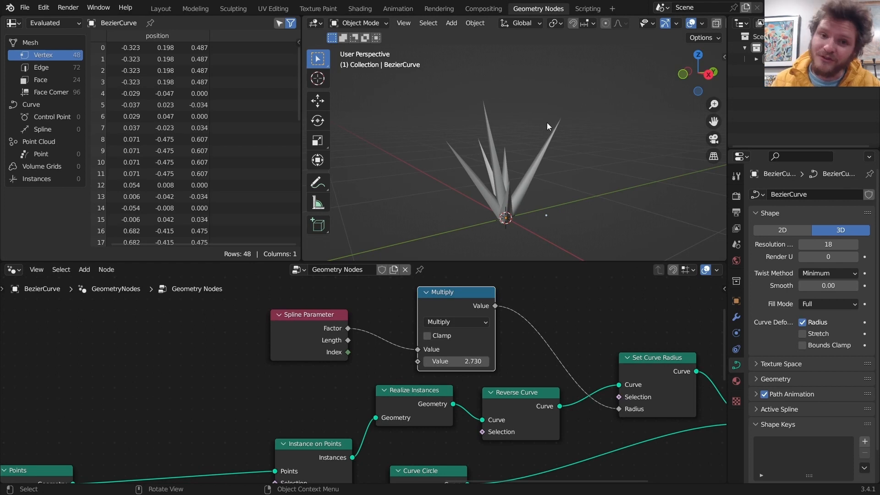
drag(472, 361, 461, 361)
key(ctrl+z)
Step: Connect a new float Random Value node to the second Value input of the Multiply node
middle_drag(432, 345, 519, 388)
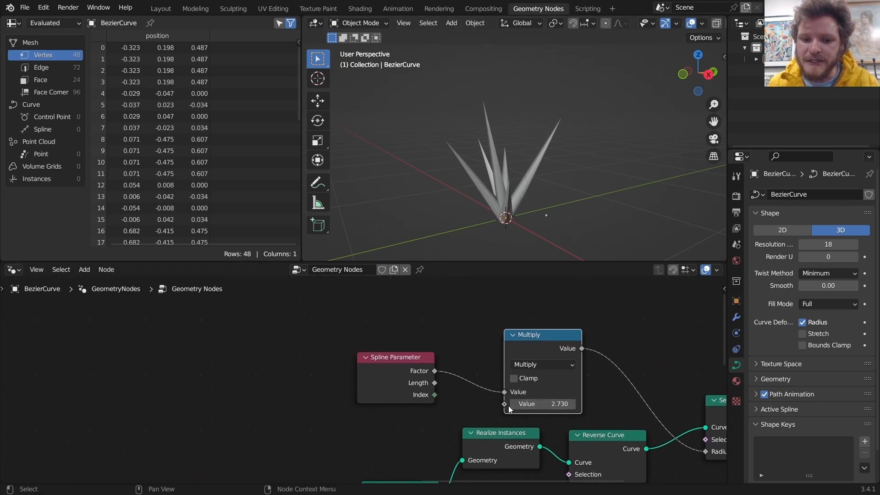
drag(505, 404, 447, 322)
text(rando)
key(Return)
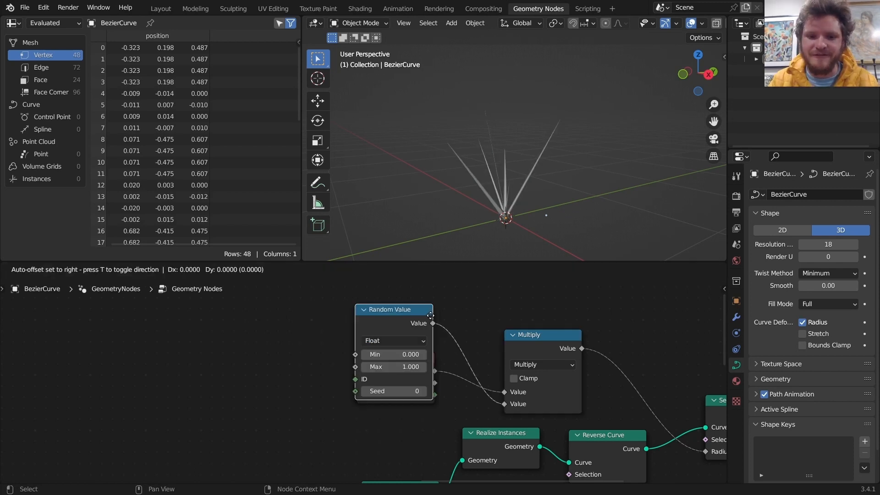
click(427, 278)
Step: Set the radius Random Value node's Min to 1 and Max to 3
drag(394, 328, 491, 327)
middle_drag(510, 197, 508, 231)
click(401, 339)
text(3)
key(Return)
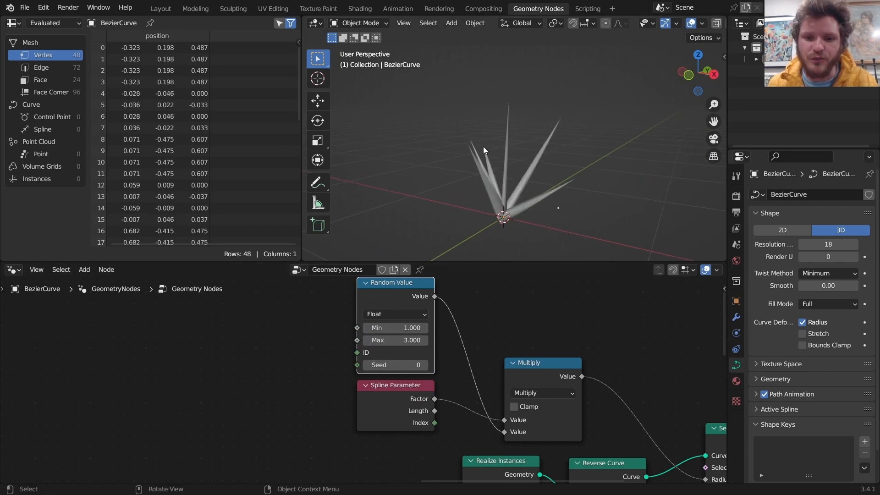
middle_drag(483, 147, 508, 188)
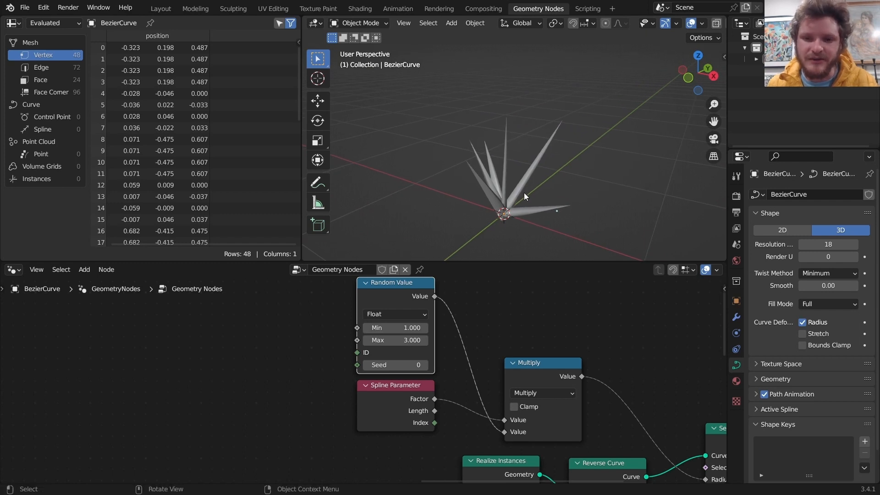
key(ctrl+z)
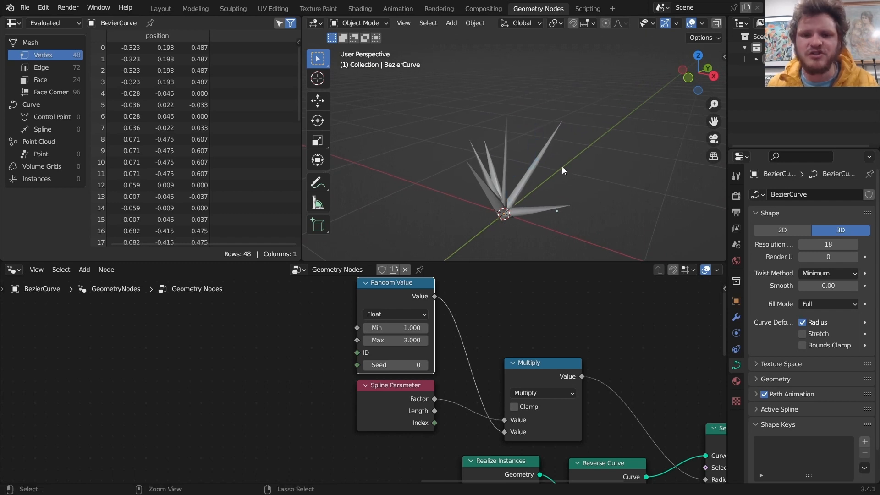
Step: Preview the cactus body by connecting its Set Position node to the Group Output
scroll(515, 182, down, 2)
scroll(551, 374, down, 4)
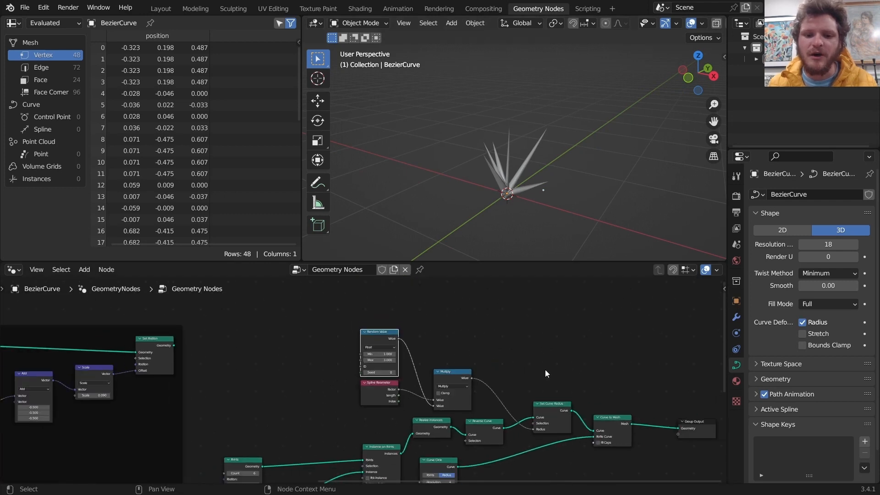
alt+shift+click(204, 353)
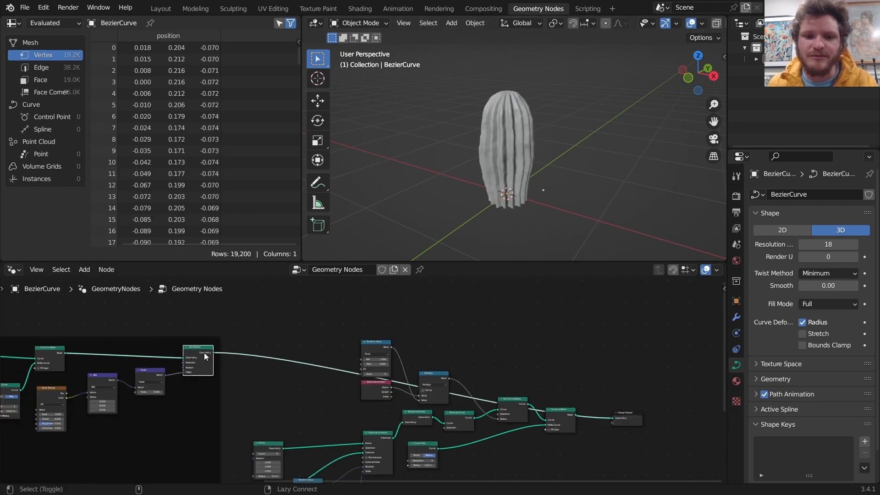
scroll(510, 134, up, 4)
middle_drag(502, 144, 495, 83)
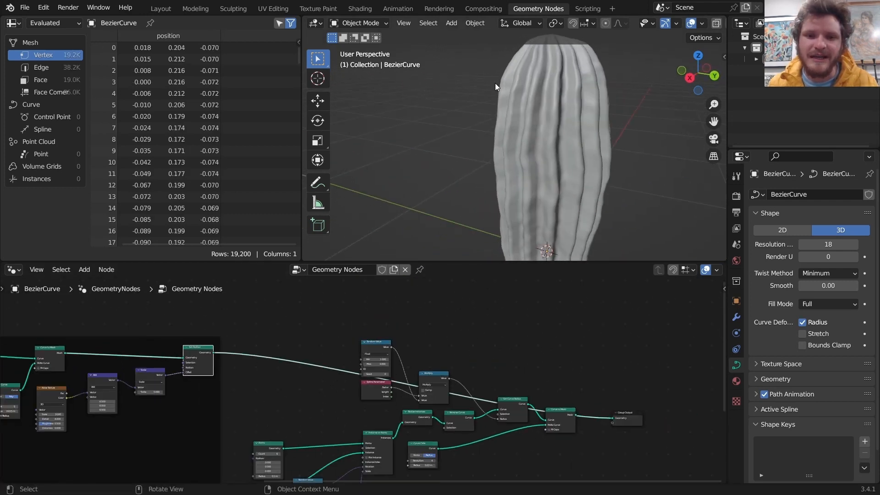
Step: Draw annotation lines along the cactus ribs and erase them again
drag(506, 66, 484, 213)
middle_drag(513, 102, 480, 95)
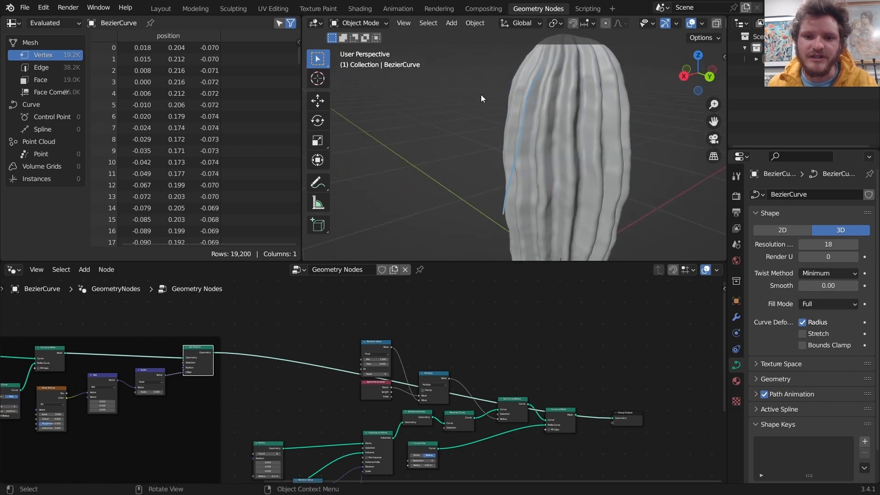
drag(521, 63, 502, 168)
right_drag(502, 168, 525, 82)
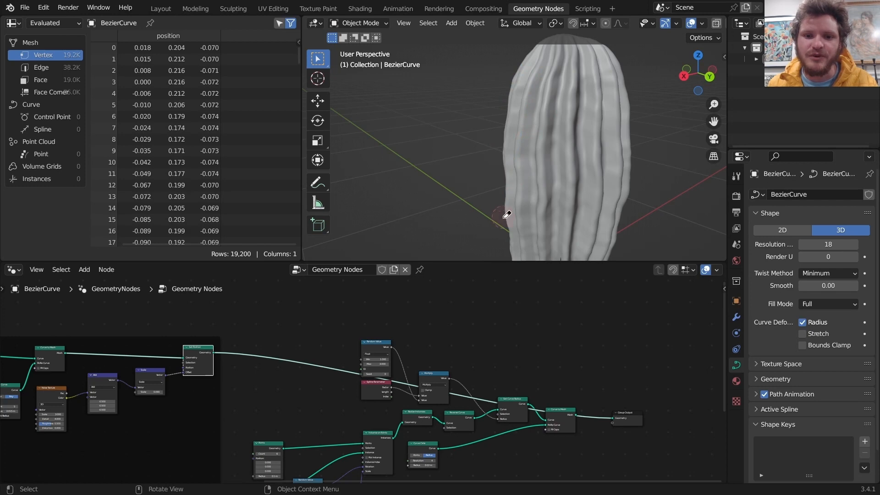
Step: Connect the Resample Curve output and the ColorRamp's Color to the Viewer node and examine the mask on the profile curve
middle_drag(507, 214, 593, 174)
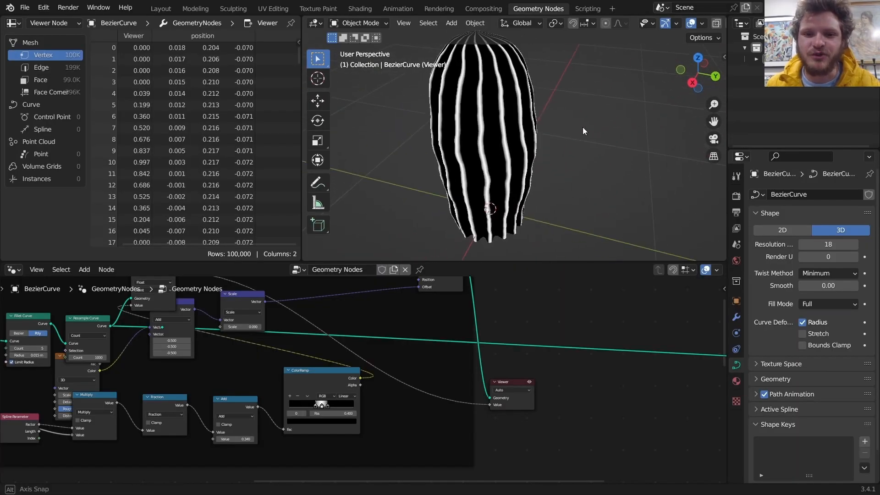
middle_drag(582, 127, 682, 124)
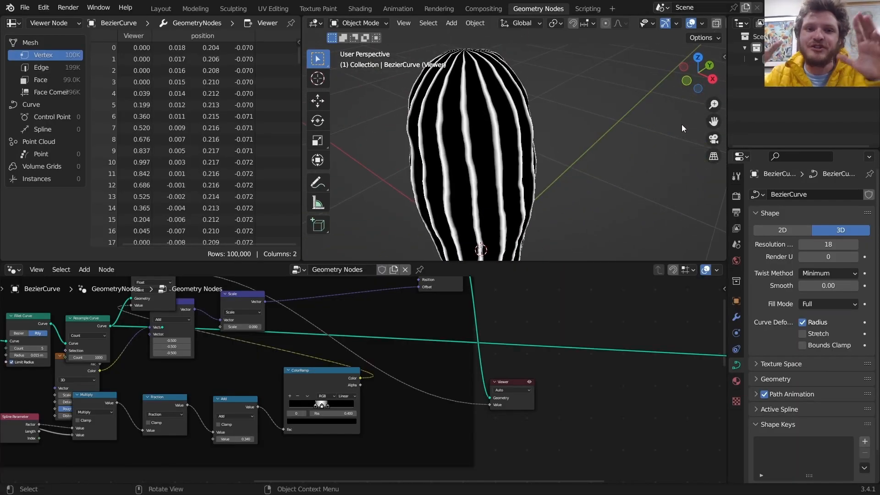
middle_drag(522, 153, 492, 199)
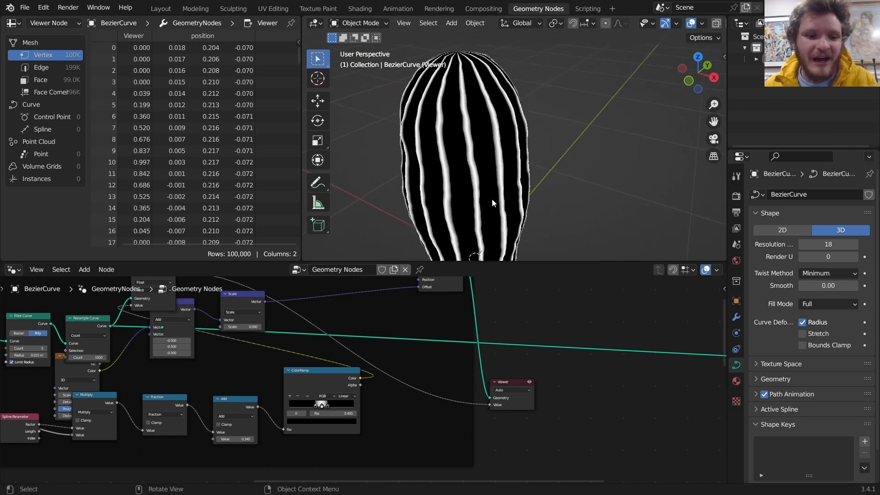
middle_drag(323, 330, 381, 335)
drag(166, 328, 550, 403)
drag(418, 384, 548, 410)
shift+middle_drag(493, 204, 463, 32)
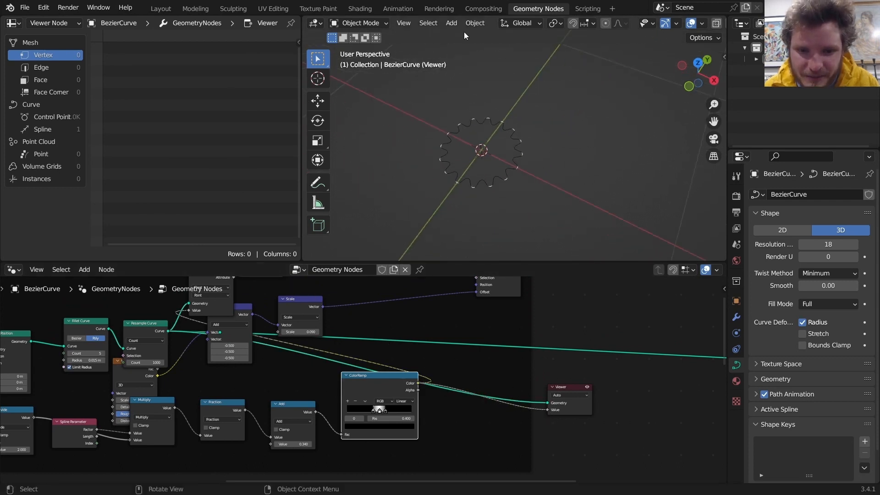
scroll(502, 129, up, 3)
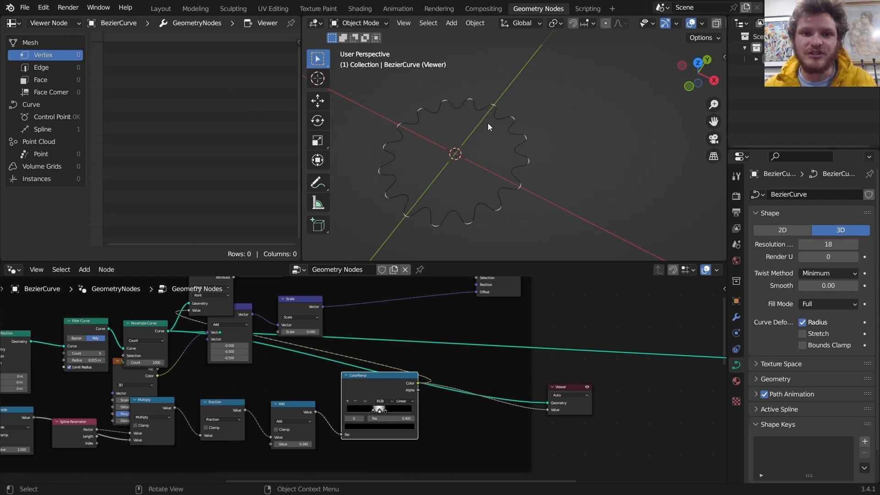
Step: Connect the needles' Curve to Mesh node to the Group Output and delete the Viewer node
scroll(521, 394, down, 2)
middle_drag(520, 394, 515, 297)
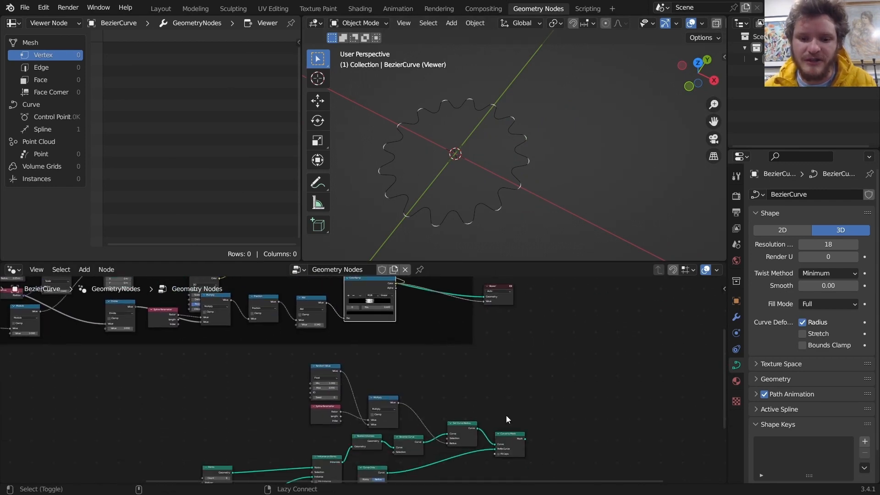
alt+shift+click(510, 436)
scroll(523, 348, down, 2)
click(463, 318)
key(x)
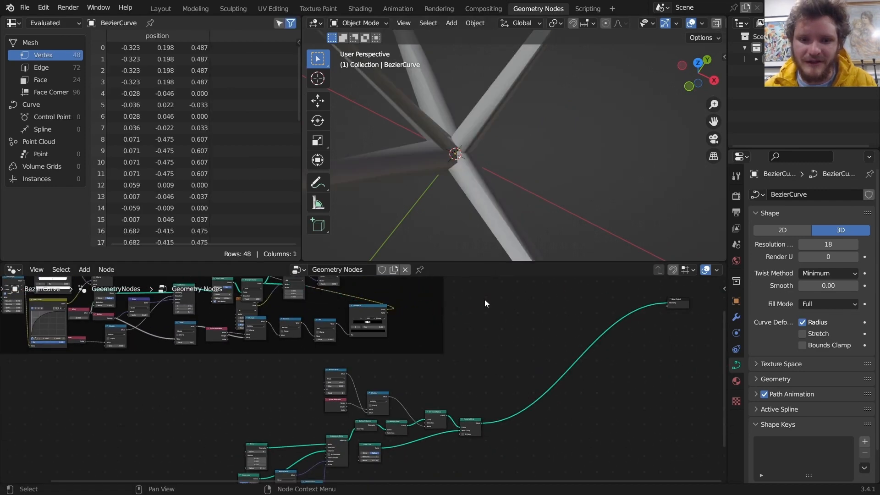
Step: Reopen the earlier cactus file from the recent files without saving the changes to AFTEER.blend
click(25, 7)
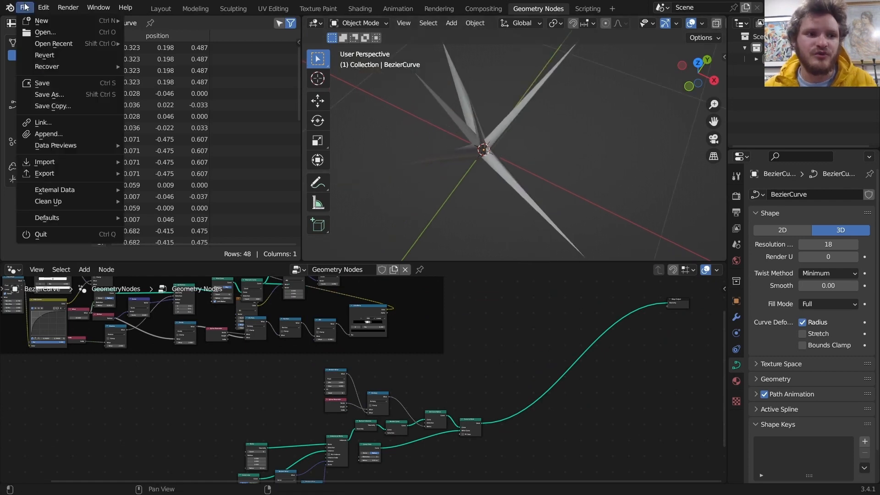
mouse_move(40, 44)
click(171, 54)
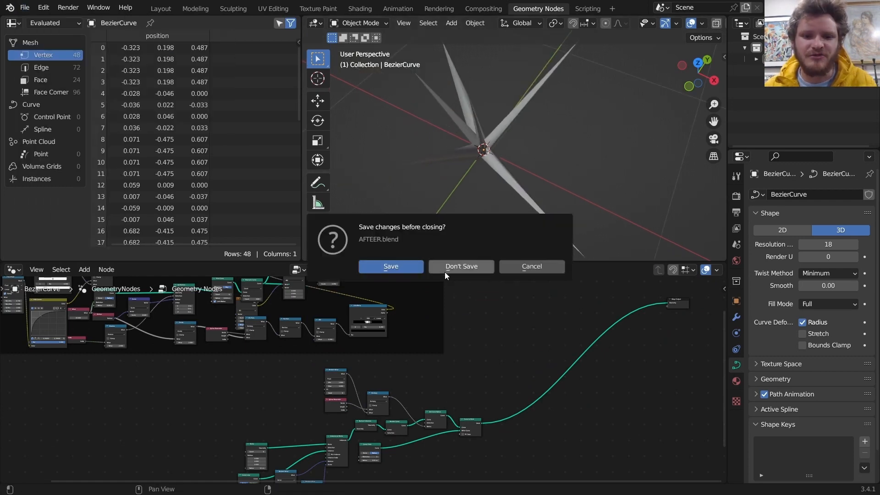
click(453, 274)
scroll(465, 340, down, 4)
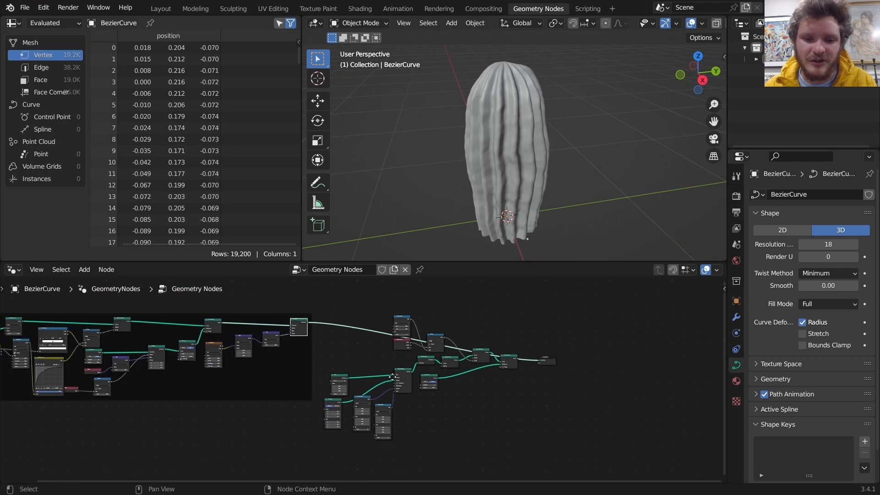
Step: Move the needle nodes below the cactus body frame and connect the body's Set Position node to the Group Output
drag(496, 426, 359, 298)
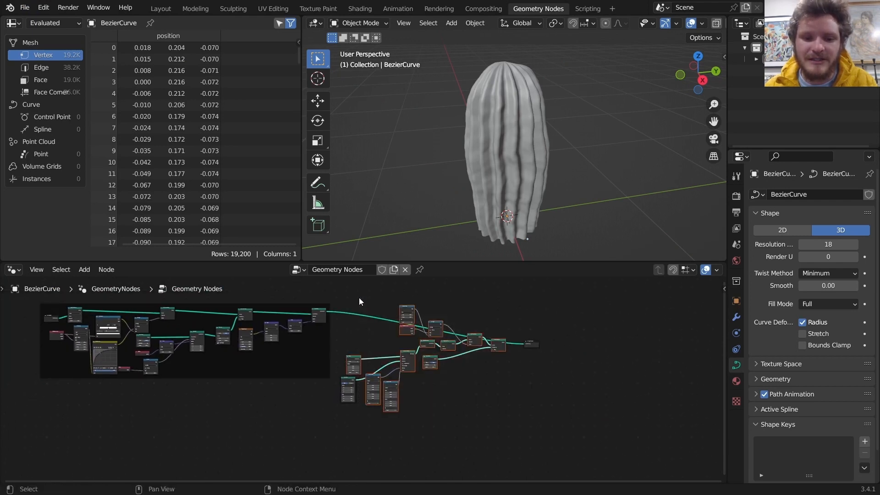
key(g)
key(Escape)
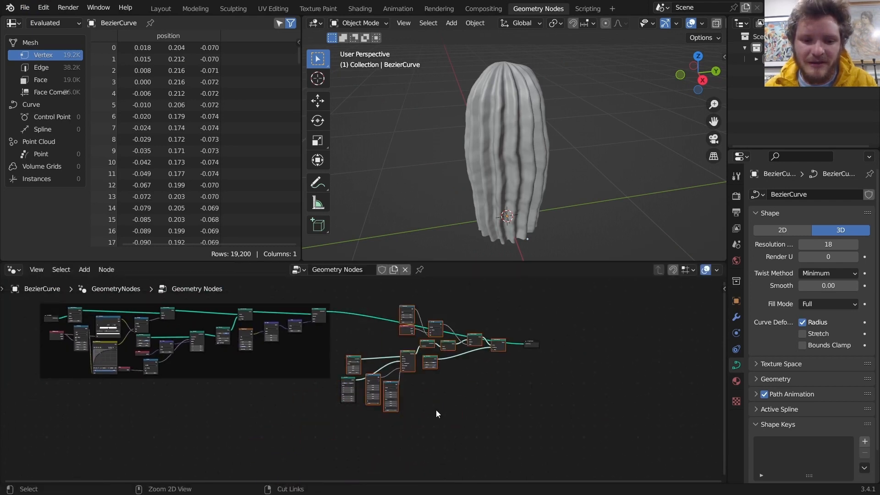
key(g)
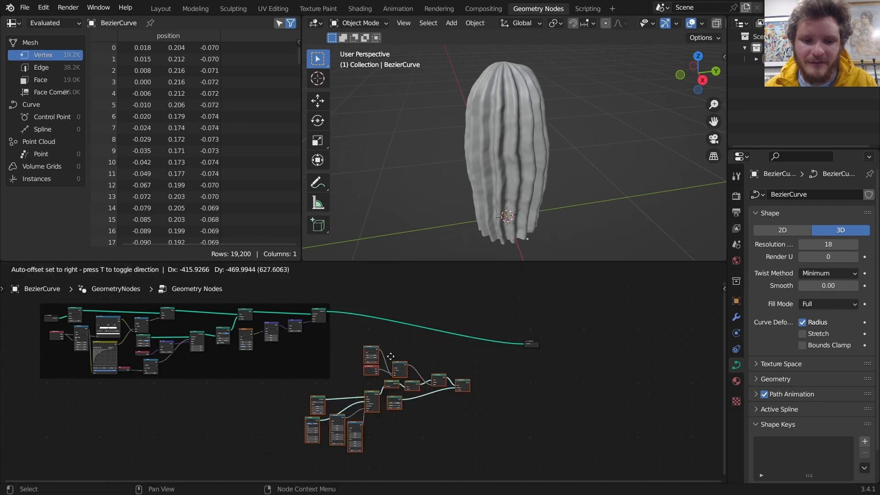
click(279, 385)
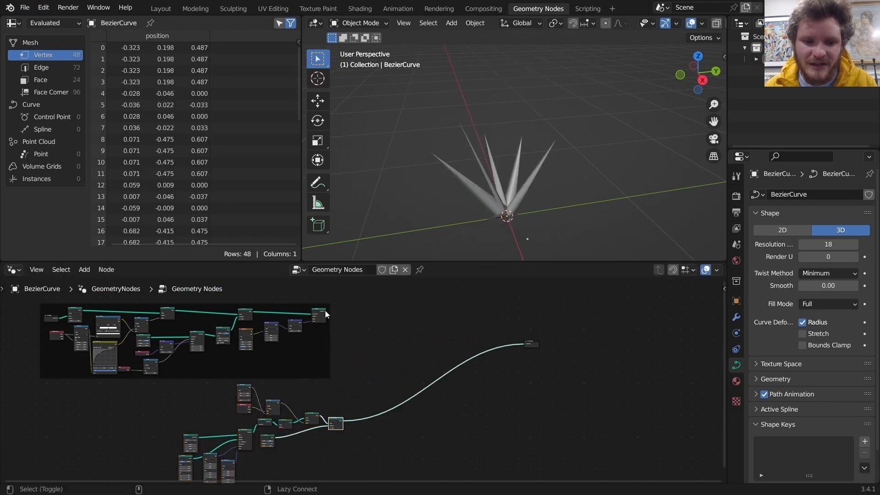
scroll(293, 309, up, 3)
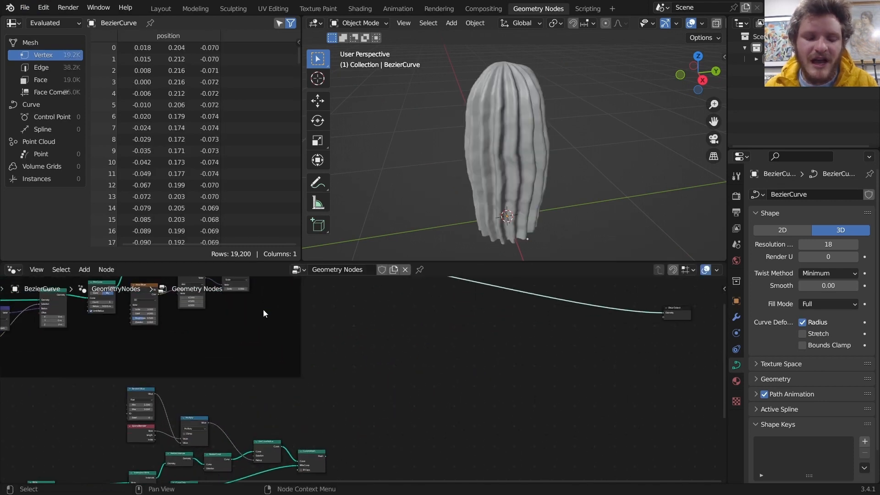
middle_drag(263, 309, 399, 357)
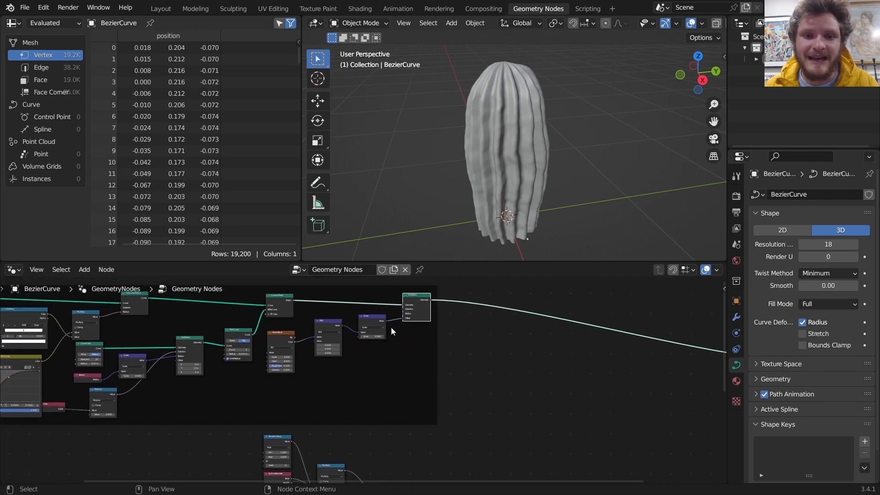
Step: Connect the Fillet Curve node to the Group Output and view the star-shaped profile curve from above
ctrl+middle_drag(328, 350, 328, 351)
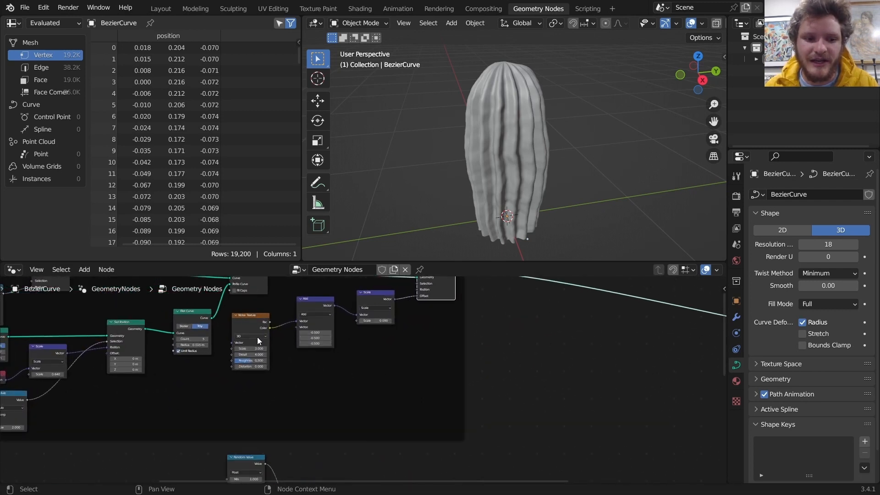
ctrl+shift+click(191, 311)
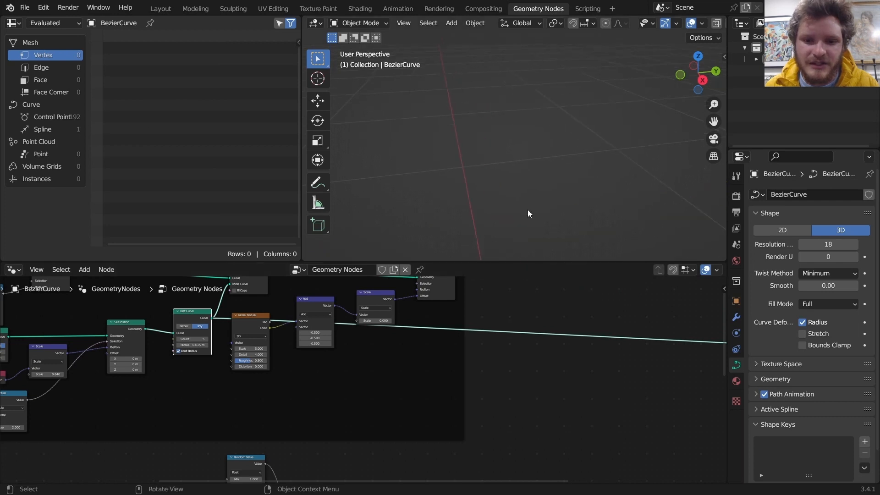
middle_drag(512, 153, 507, 93)
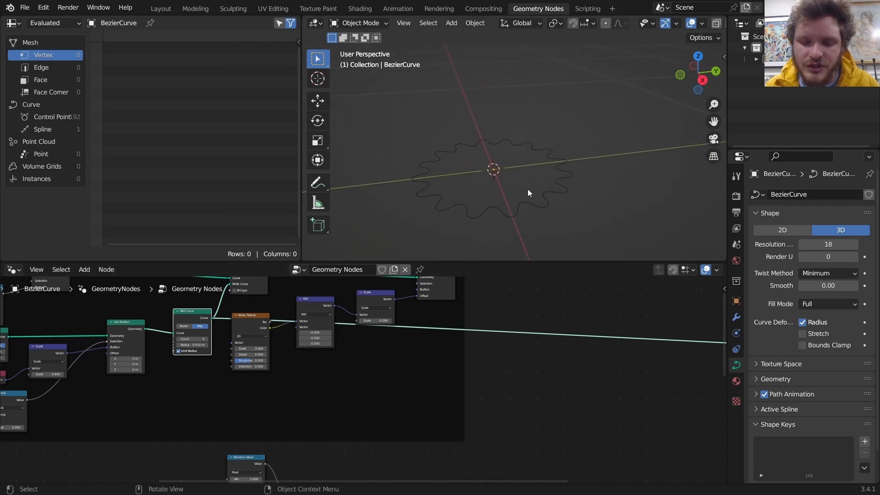
scroll(527, 193, up, 2)
mouse_move(527, 163)
middle_down()
mouse_move(526, 216)
mouse_move(547, 154)
middle_up()
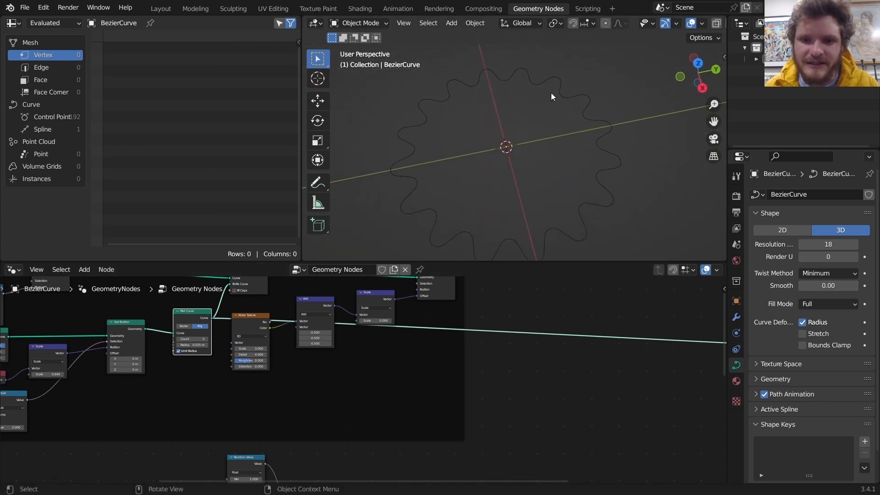
Step: Add a Spline Parameter node below the Fillet Curve node
middle_drag(269, 381, 371, 361)
key(shift+a)
click(325, 221)
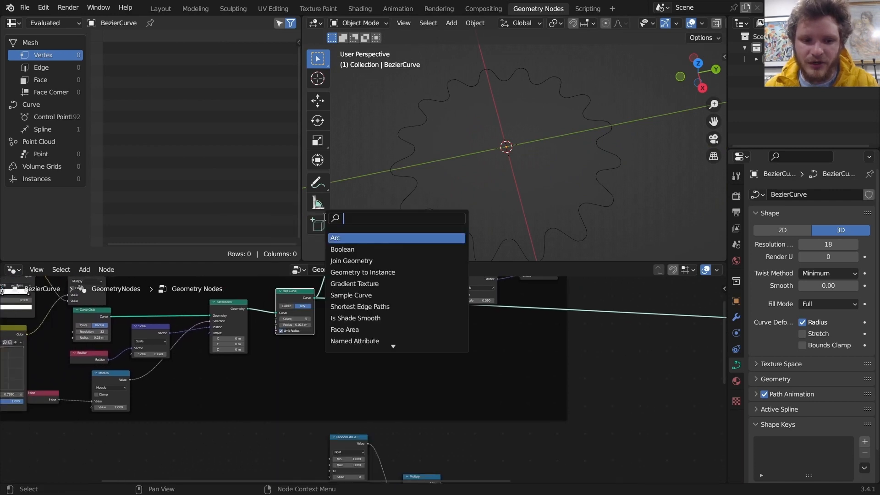
text(spline p)
key(Return)
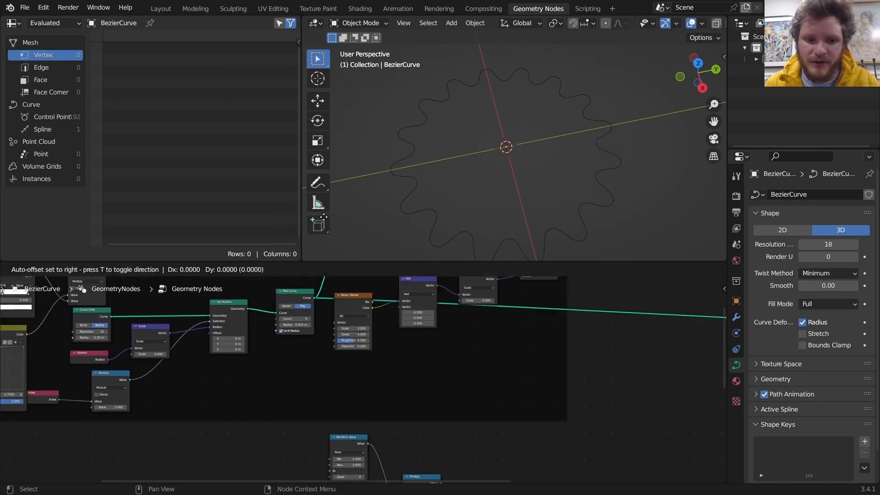
click(252, 386)
Step: Add a Viewer node for the profile curve and connect the Spline Parameter's Factor to its Value input
middle_drag(366, 345, 338, 350)
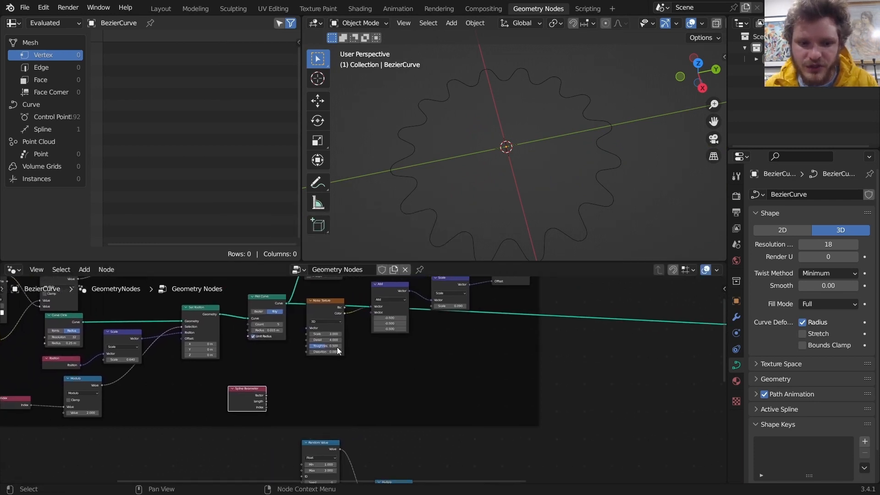
ctrl+shift+click(329, 302)
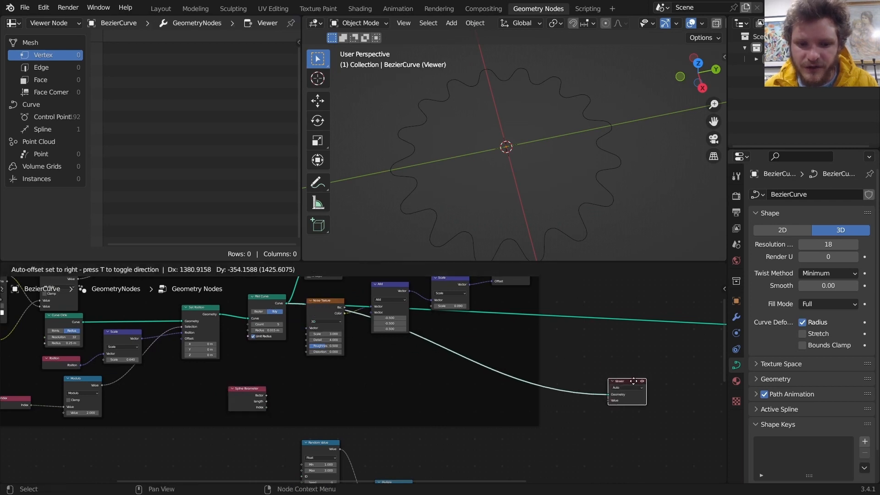
drag(265, 395, 607, 397)
scroll(474, 177, down, 2)
middle_drag(496, 186, 518, 204)
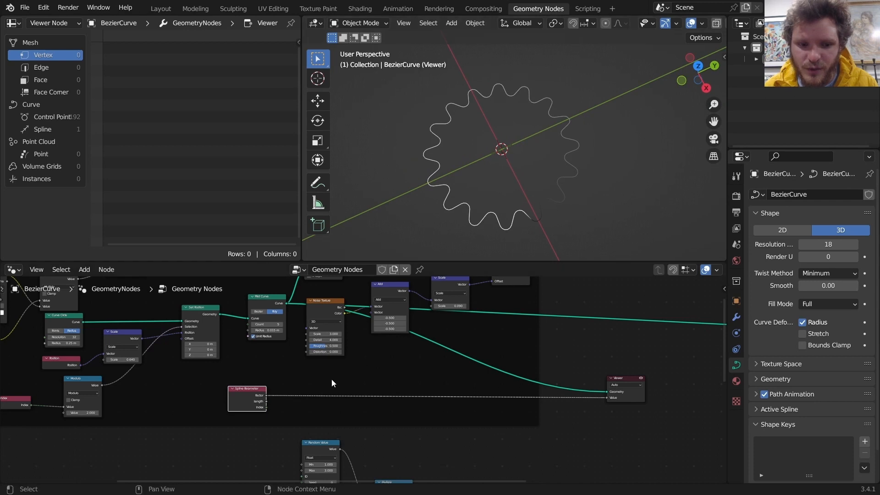
Step: Insert a Math node set to Multiply between the Spline Parameter's Factor and the Viewer
middle_drag(332, 378, 342, 349)
key(shift+a)
click(313, 228)
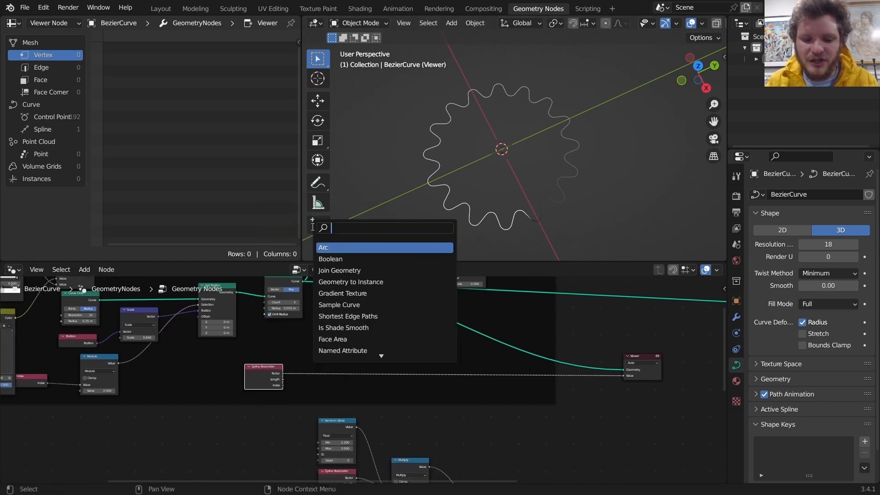
text(noise)
key(Return)
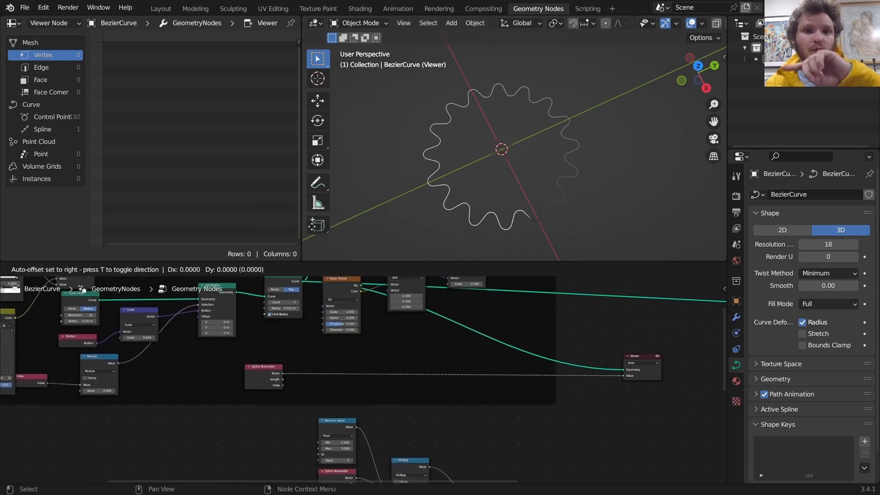
click(336, 364)
click(335, 361)
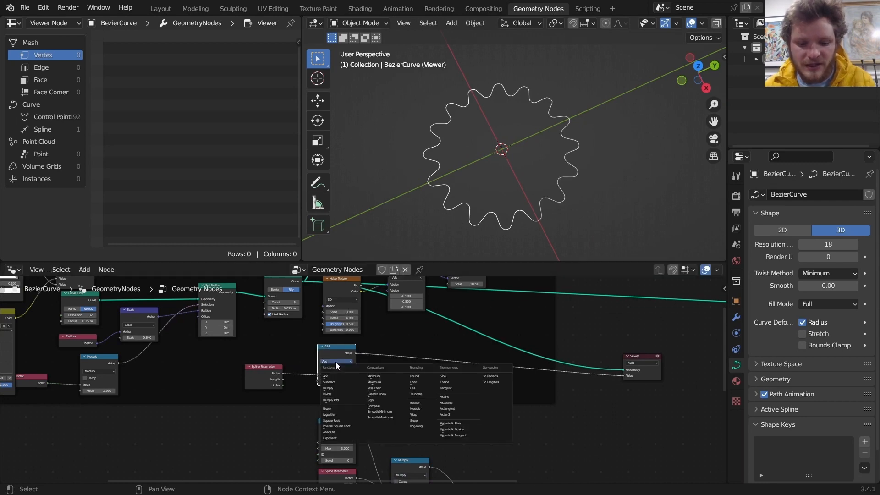
click(331, 361)
Step: Add a Value node driving the Curve Circle's Resolution and set it to 32
middle_drag(168, 336, 433, 348)
scroll(313, 315, up, 5)
middle_drag(313, 315, 395, 357)
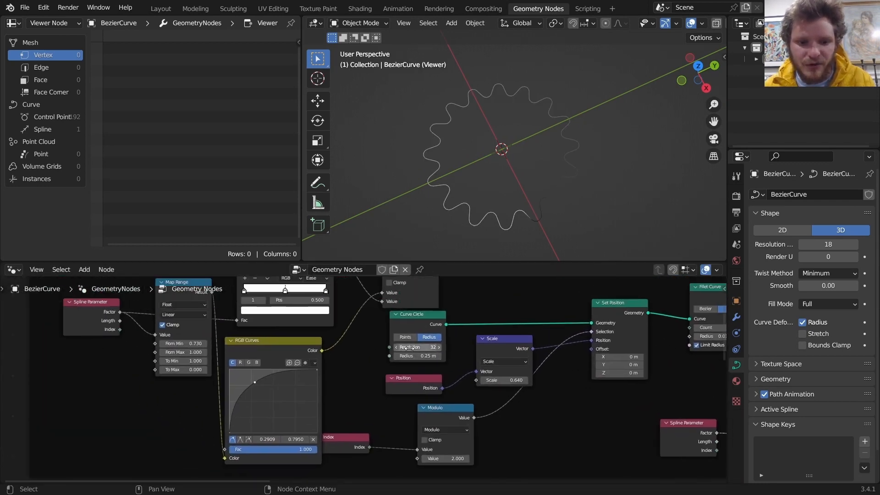
scroll(395, 357, up, 8)
drag(407, 318, 315, 336)
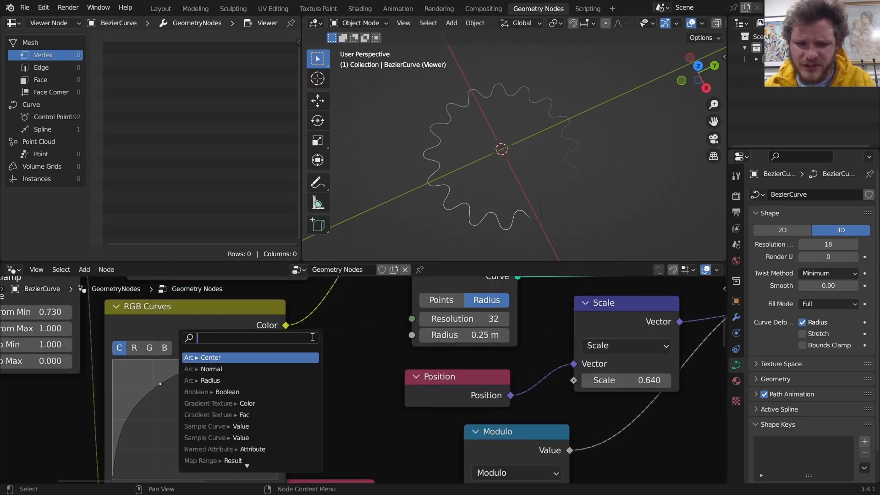
text(va)
click(284, 357)
click(340, 371)
click(340, 377)
text(32)
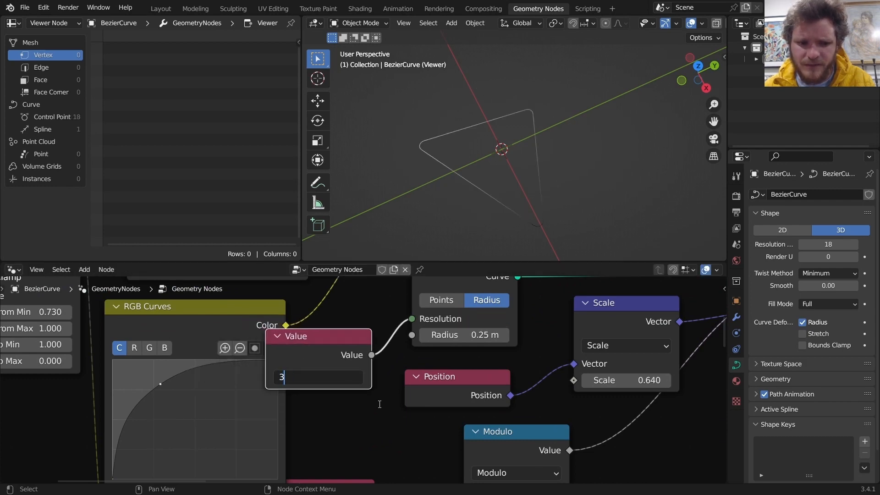
key(Return)
Step: Connect the Value node to the second input of the Multiply node as well
scroll(389, 397, down, 4)
middle_drag(444, 390, 216, 381)
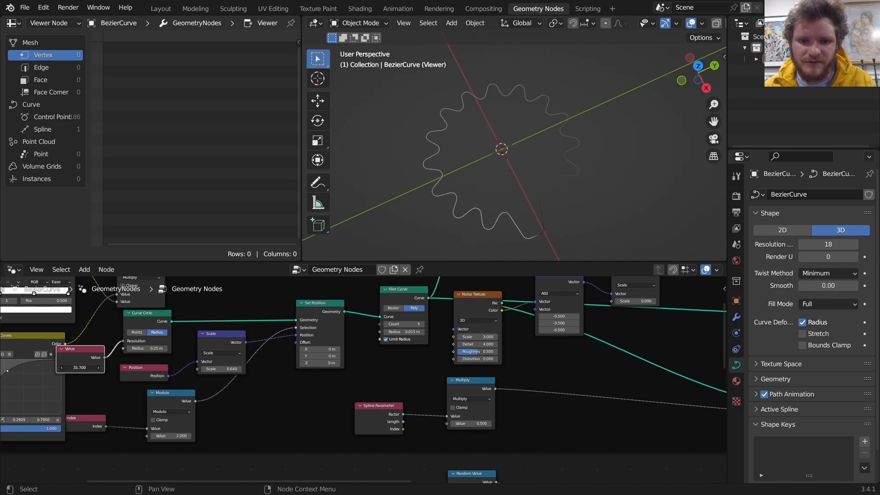
middle_drag(156, 361, 75, 348)
scroll(34, 351, down, 2)
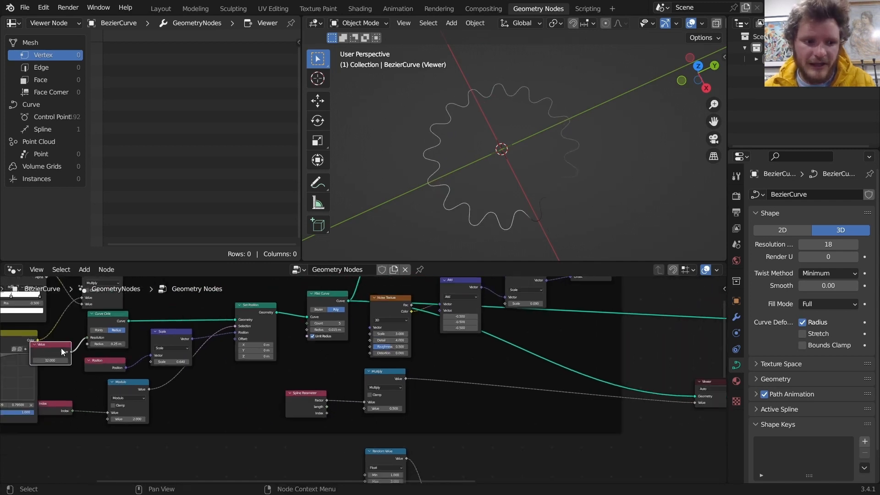
drag(71, 352, 370, 408)
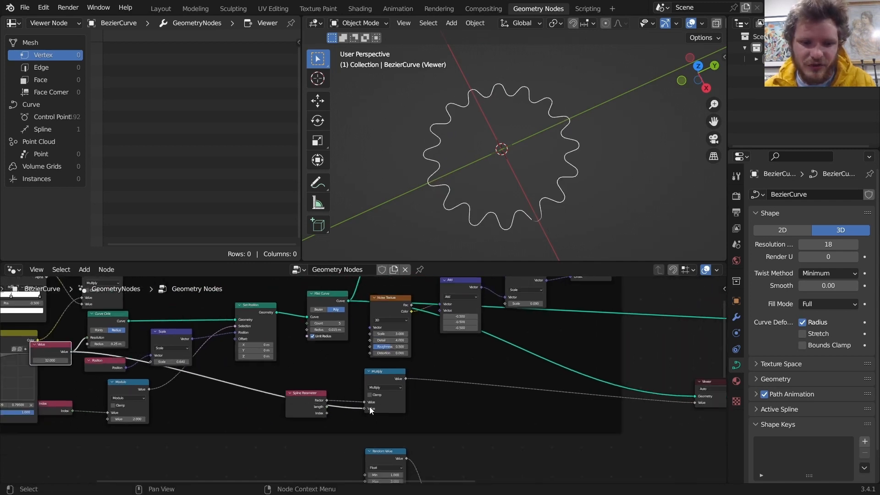
Step: Duplicate the Multiply node onto the link to the Viewer and set the copy to Fraction
click(375, 376)
key(shift+d)
click(438, 379)
click(457, 389)
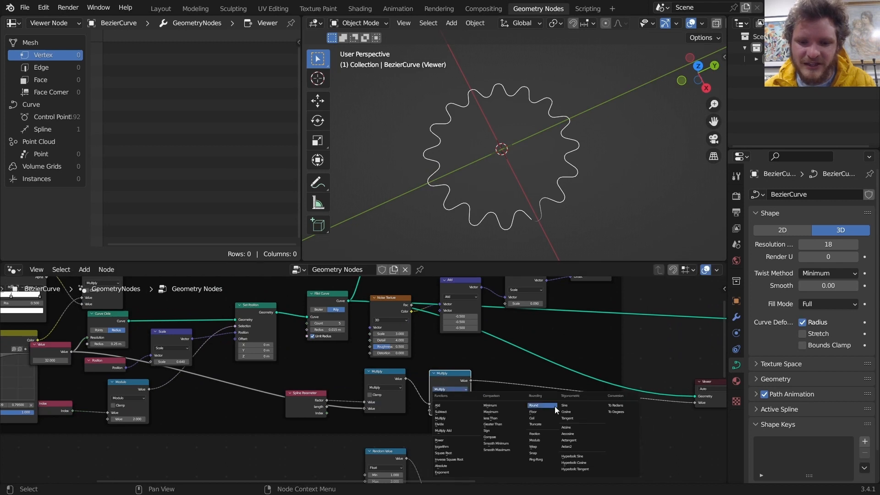
click(542, 433)
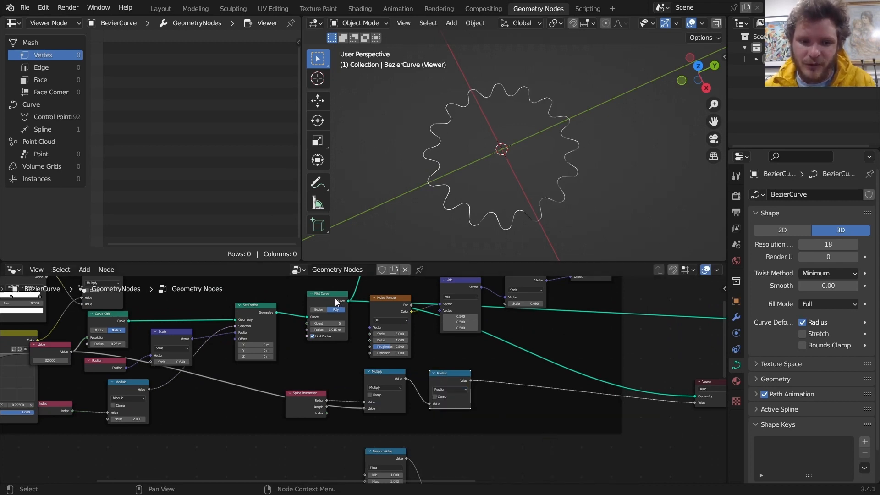
Step: Add a reroute on the Fillet Curve's output links and move the surrounding nodes to make room after Fillet Curve
drag(337, 302, 319, 302)
middle_drag(337, 306, 322, 362)
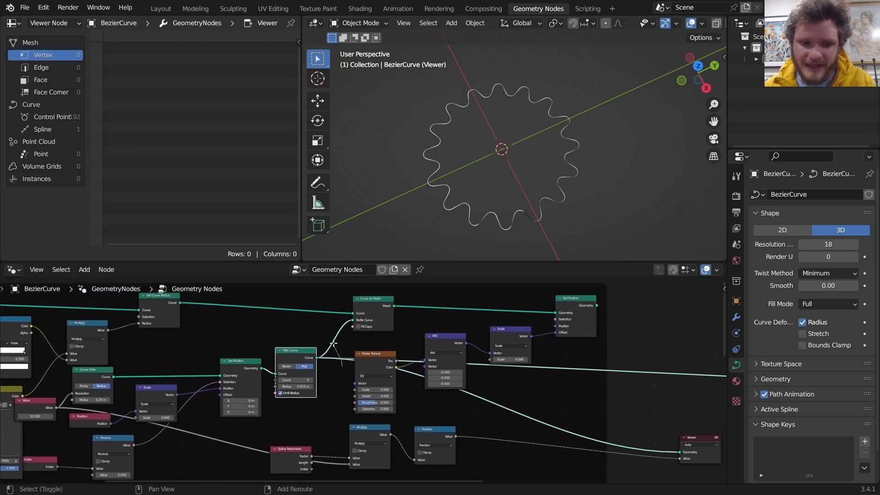
shift+right_drag(333, 343, 334, 345)
key(g)
click(363, 324)
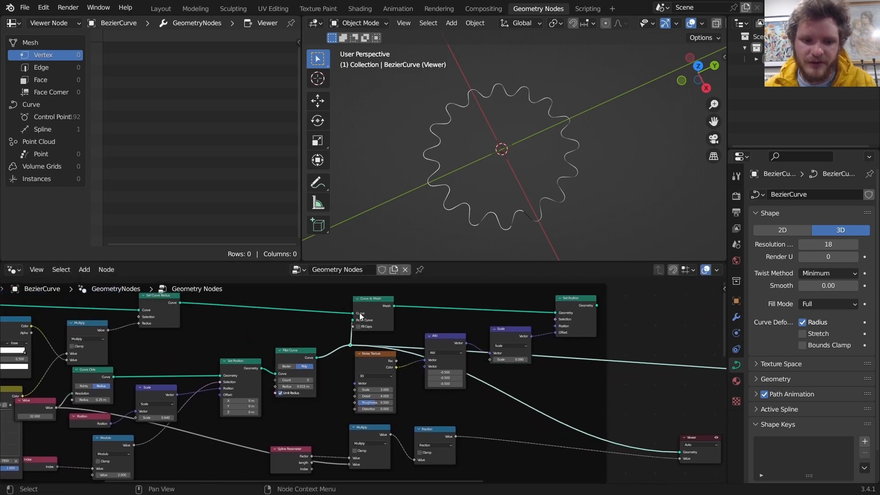
drag(367, 307, 424, 299)
drag(365, 355, 393, 362)
Step: Insert a Resample Curve node between Fillet Curve and the reroute and set its Count to 1000
scroll(358, 356, up, 2)
key(shift+a)
text(res)
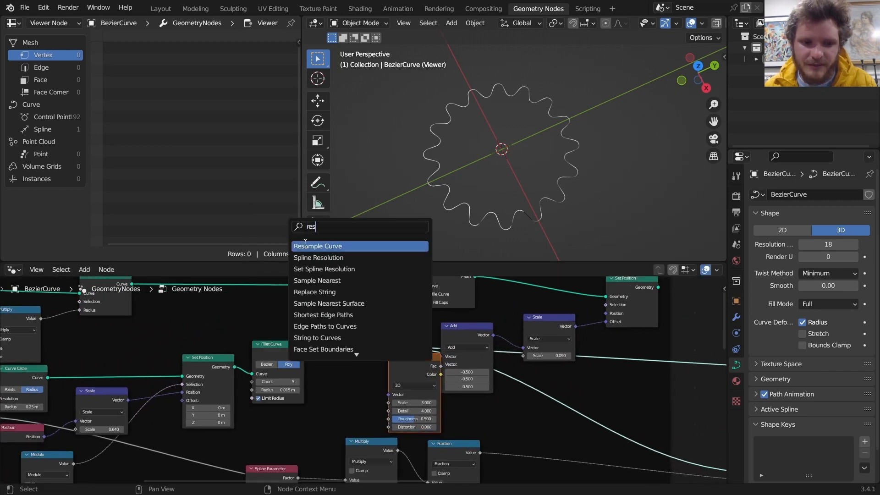
key(Return)
click(334, 358)
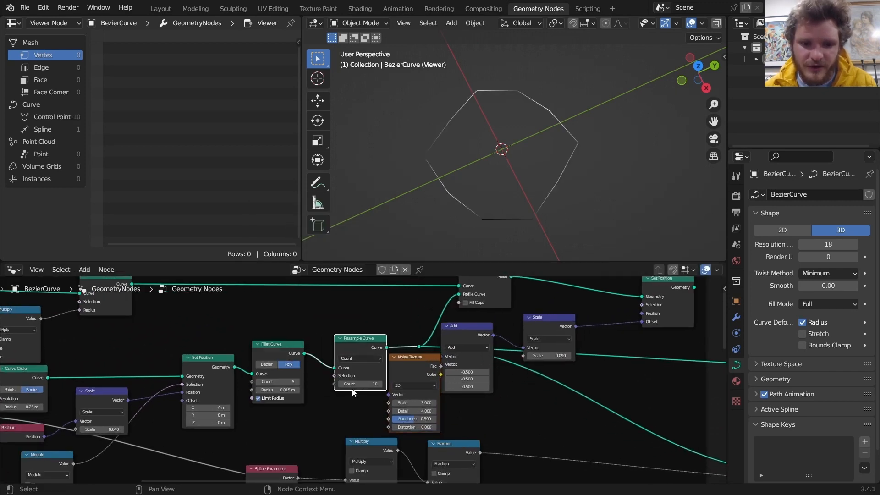
drag(360, 383, 411, 384)
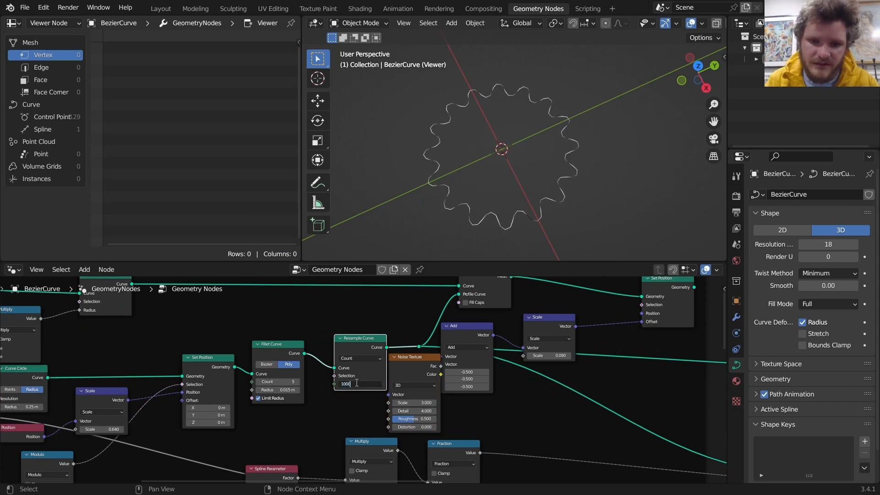
key(Return)
scroll(559, 174, up, 3)
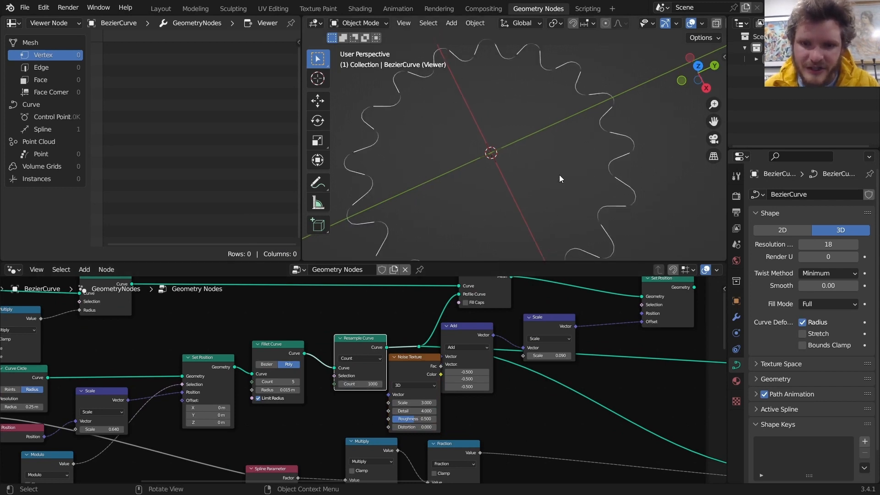
Step: Insert a ColorRamp node on the link between the Fraction node and the Viewer
scroll(591, 172, up, 1)
scroll(605, 163, down, 1)
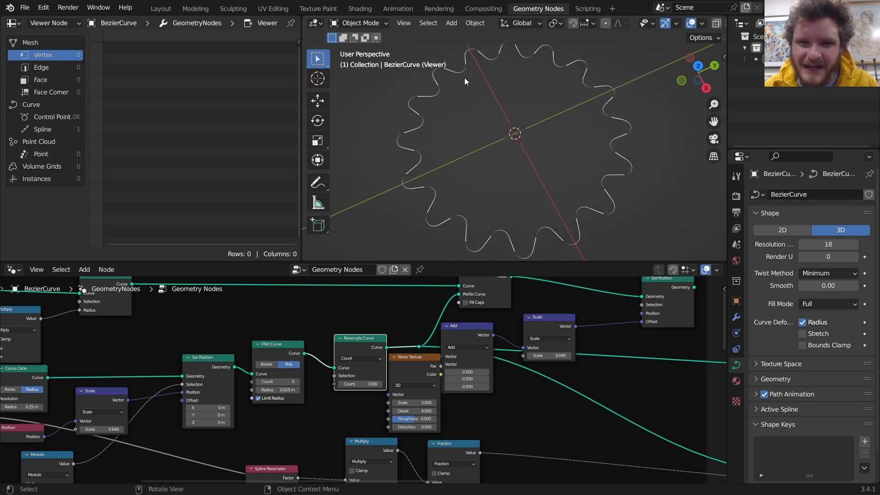
middle_drag(526, 394, 357, 372)
scroll(329, 371, up, 2)
key(shift+a)
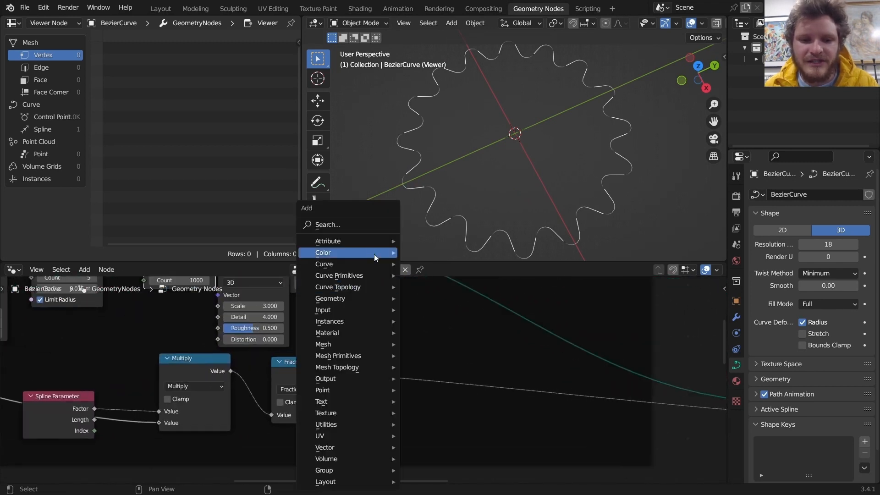
text(colo)
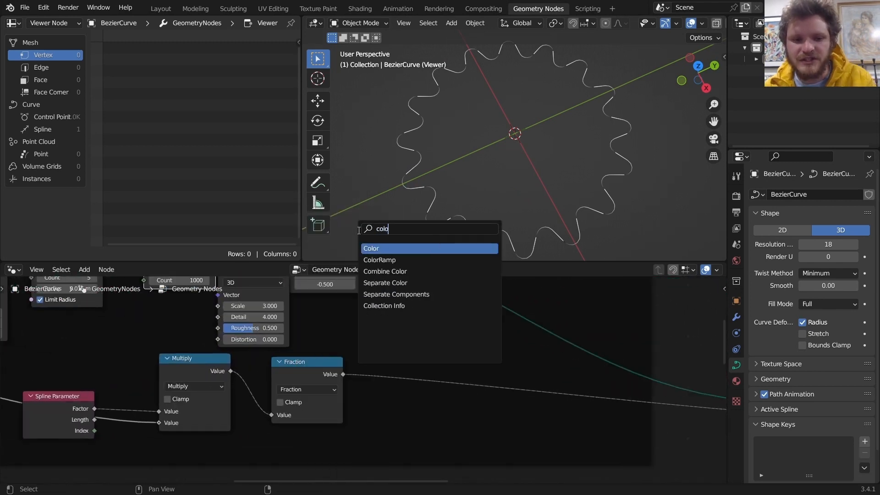
click(382, 260)
click(415, 373)
middle_drag(441, 408, 420, 391)
click(417, 390)
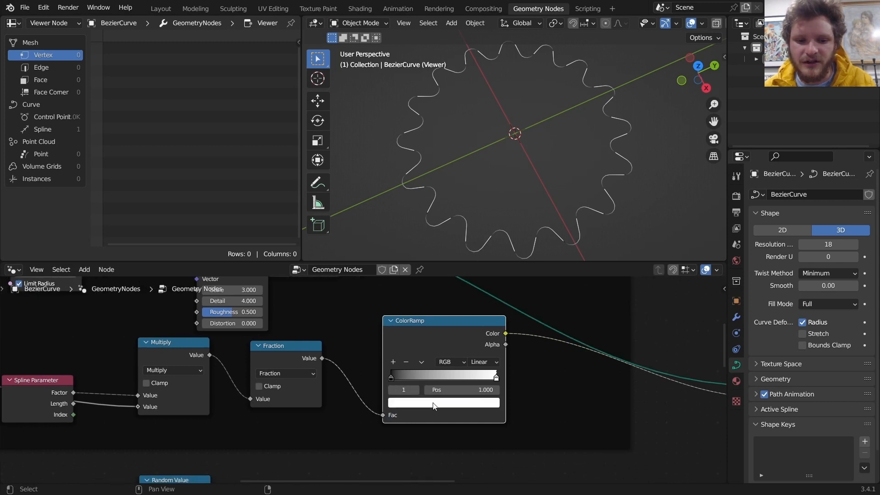
Step: Set the ColorRamp's end stop to black and add a white stop at position 0.5
click(434, 403)
click(463, 403)
click(475, 329)
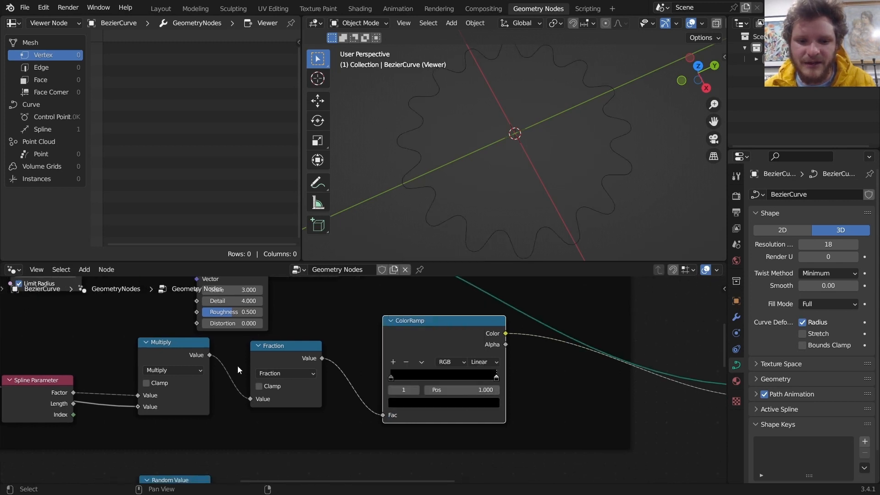
click(393, 362)
click(411, 403)
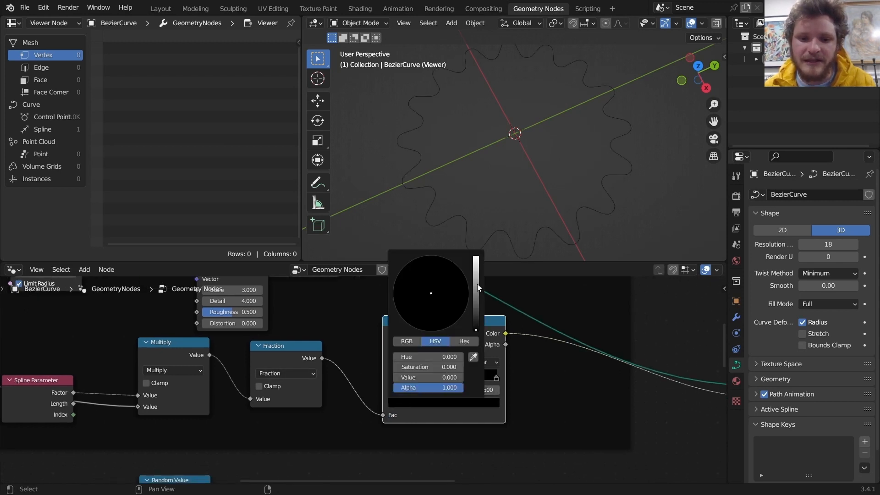
drag(477, 284, 475, 257)
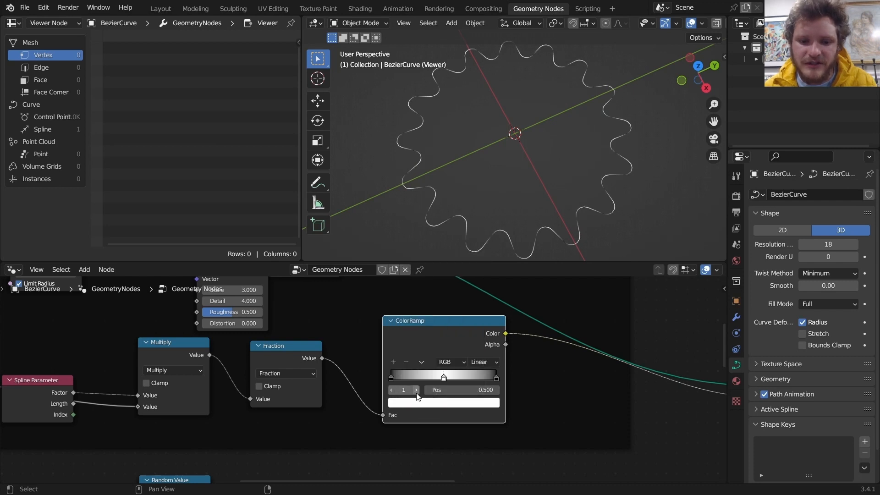
Step: Move the ColorRamp's last stop to position 0.6 and its first stop to 0.4
click(416, 389)
click(475, 390)
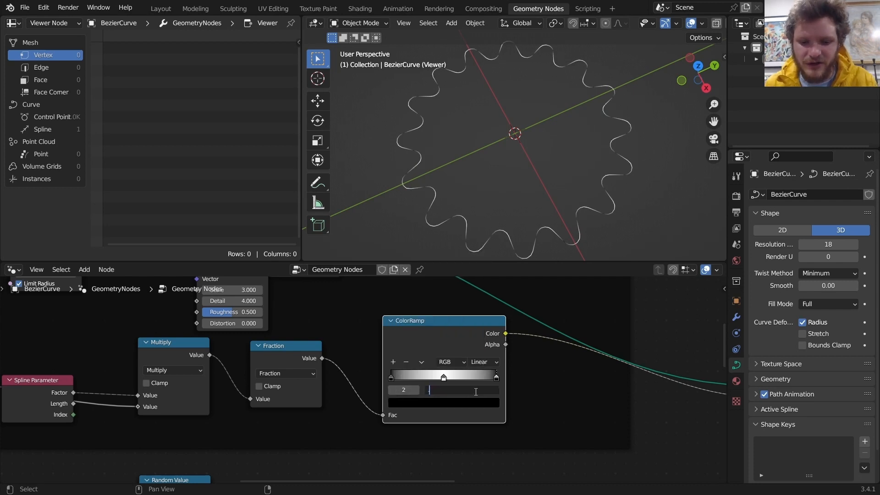
text(0.6)
key(Return)
click(390, 389)
click(391, 389)
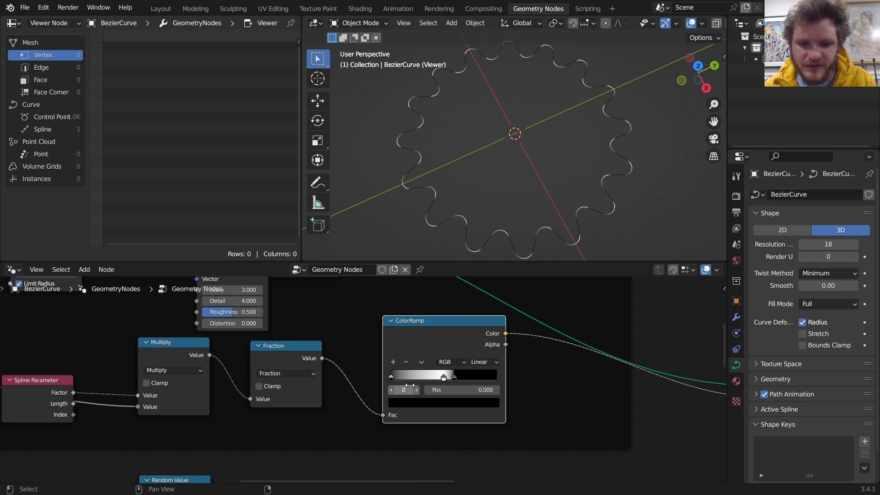
click(459, 389)
text(0.4)
key(Return)
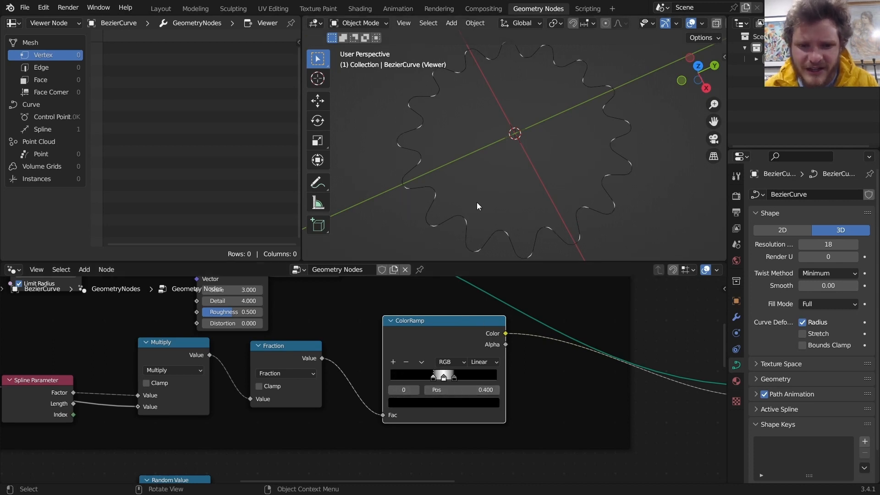
Step: Duplicate the Multiply node onto the Value node's link to it, and set the copy to Divide by 2
scroll(260, 384, down, 2)
middle_drag(144, 386, 357, 391)
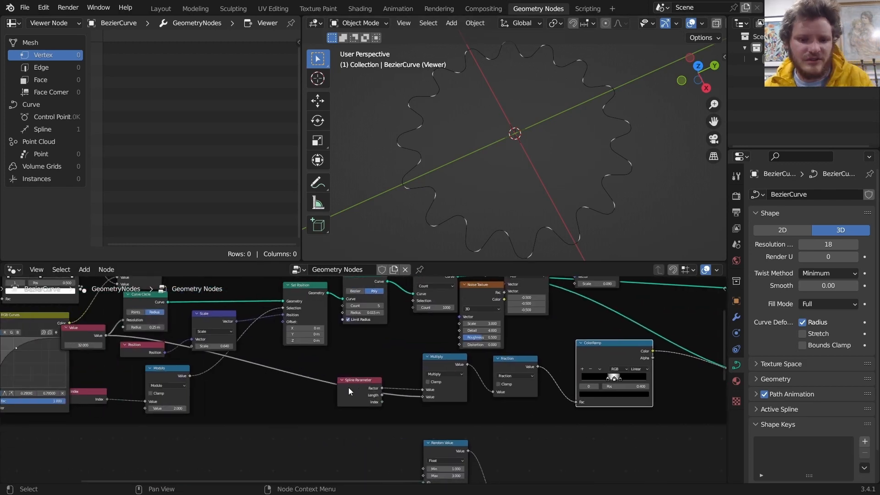
scroll(348, 387, up, 2)
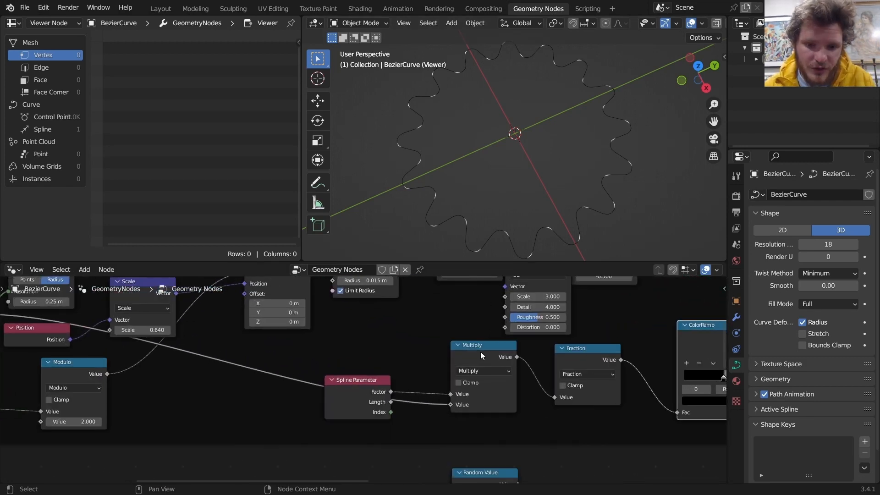
key(shift+d)
click(237, 377)
click(237, 381)
key(d)
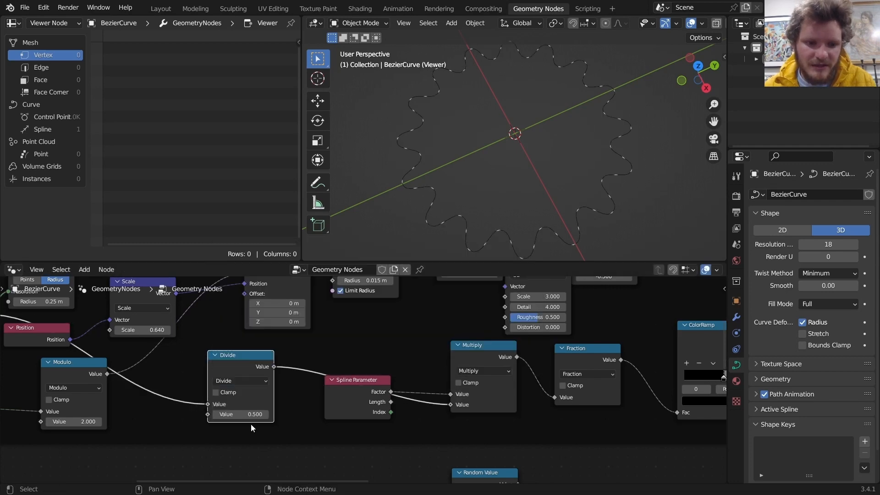
click(251, 415)
text(2)
key(Return)
Step: Duplicate the Fraction node onto its link to the ColorRamp, set the copy to Add and its value to 0.340
middle_drag(538, 395, 300, 401)
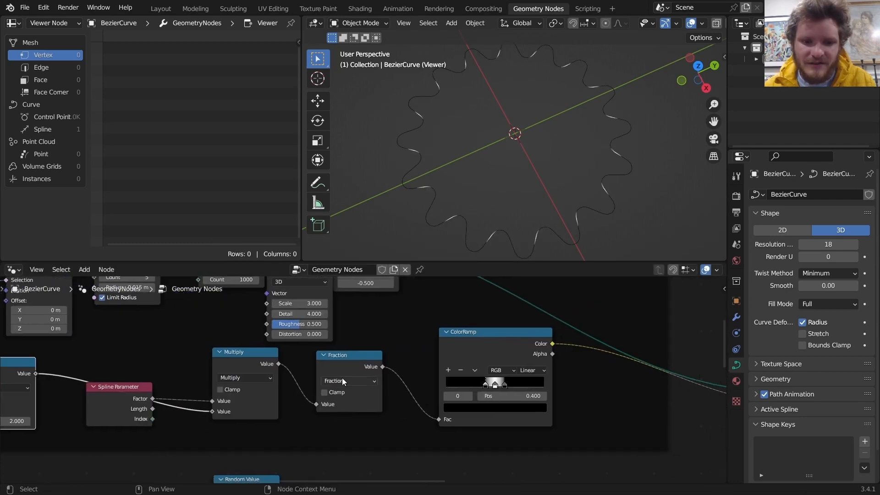
drag(352, 366, 348, 370)
key(shift+d)
click(417, 373)
key(BackSpace)
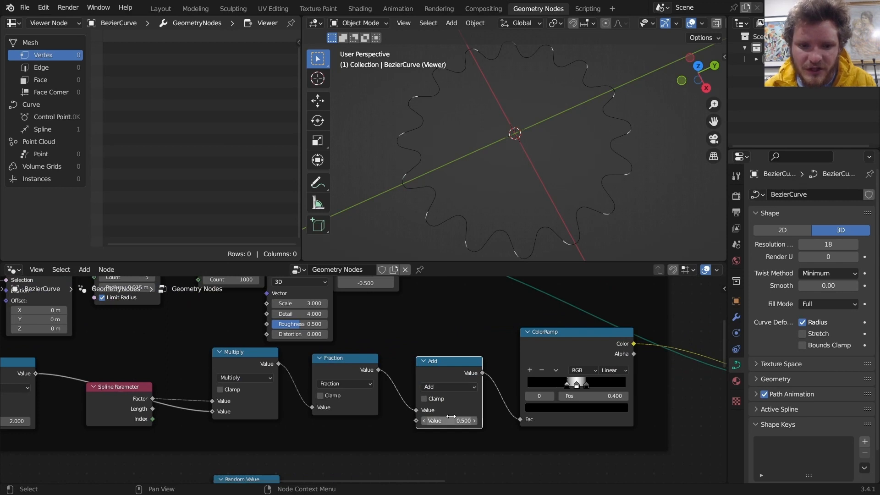
shift+drag(451, 420, 458, 420)
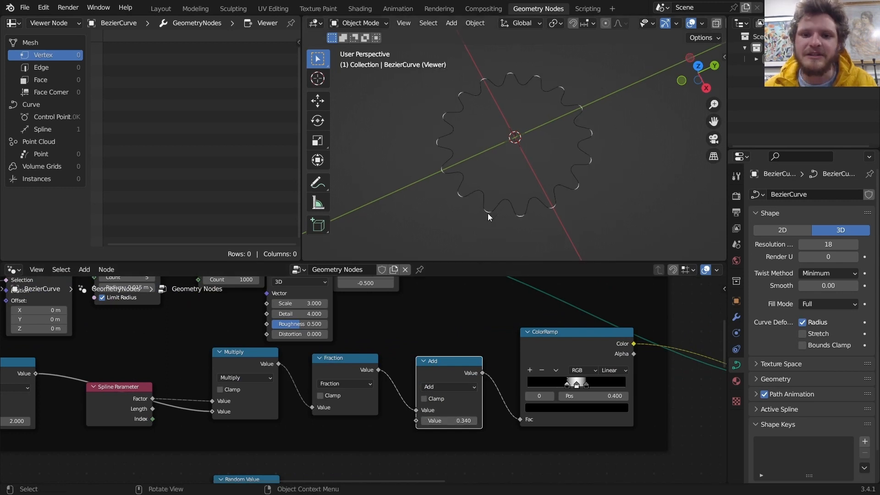
Step: Connect the final Set Position node's Geometry output to the Viewer's Geometry input to preview the full cactus
scroll(504, 383, down, 3)
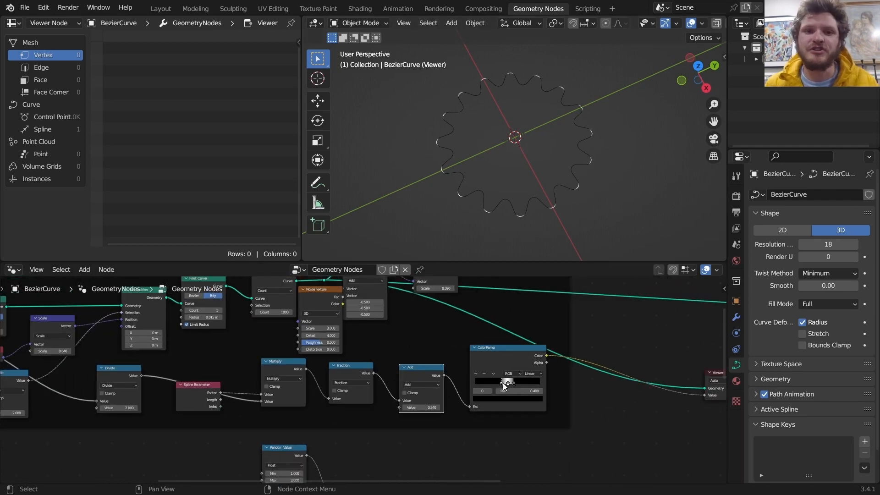
scroll(509, 357, down, 3)
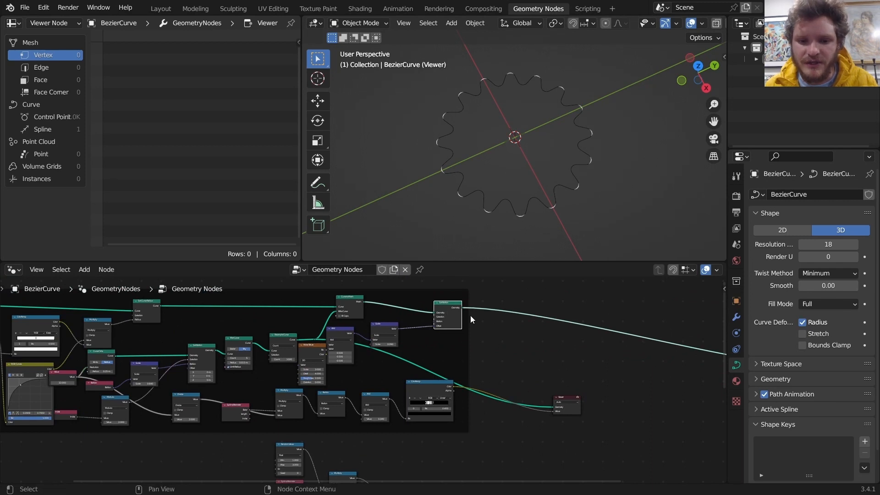
drag(460, 310, 557, 408)
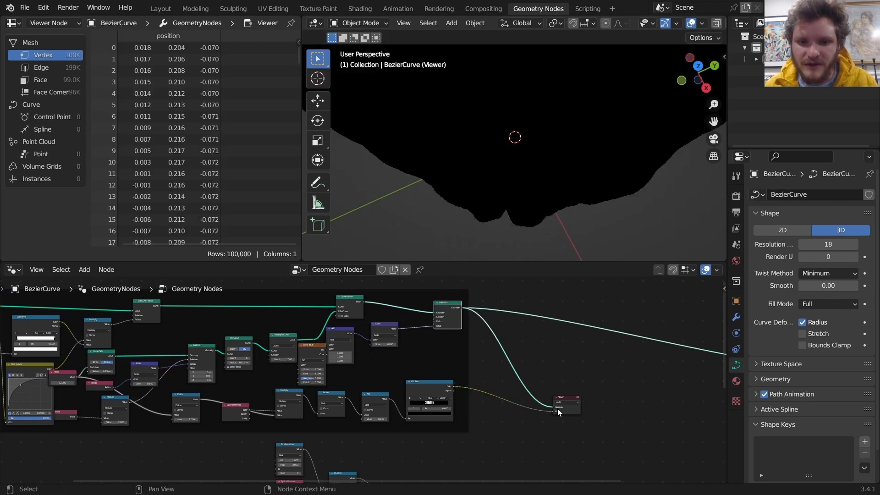
middle_drag(495, 188, 530, 116)
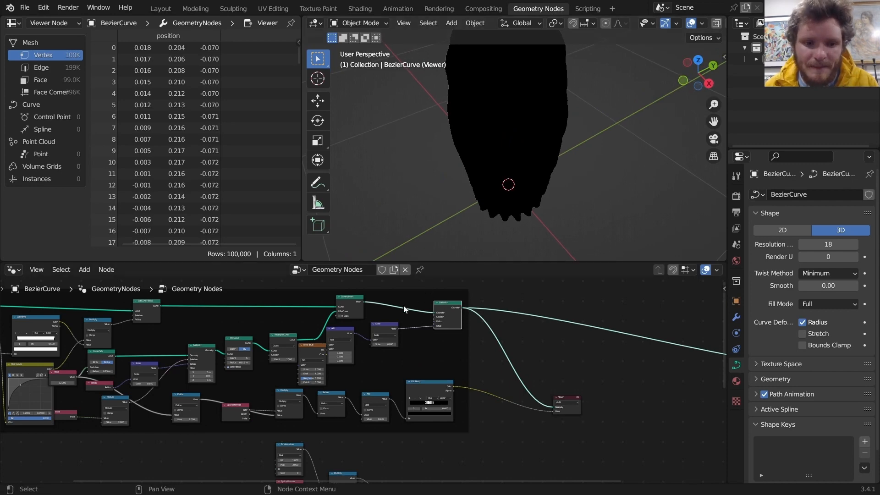
Step: Dissolve the reroute after Resample Curve and move the Curve to Mesh and Resample Curve nodes to make room between them
scroll(496, 325, up, 3)
drag(353, 295, 424, 290)
click(299, 365)
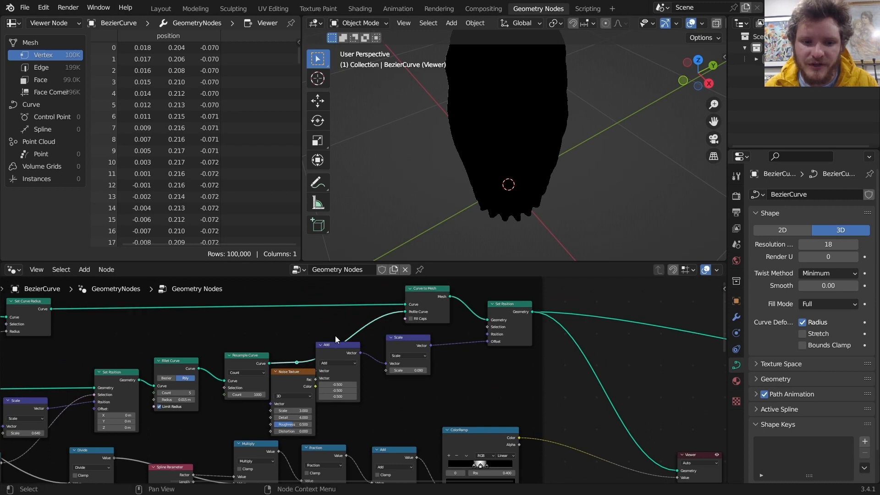
key(ctrl+x)
drag(267, 355, 252, 341)
middle_drag(304, 342, 309, 341)
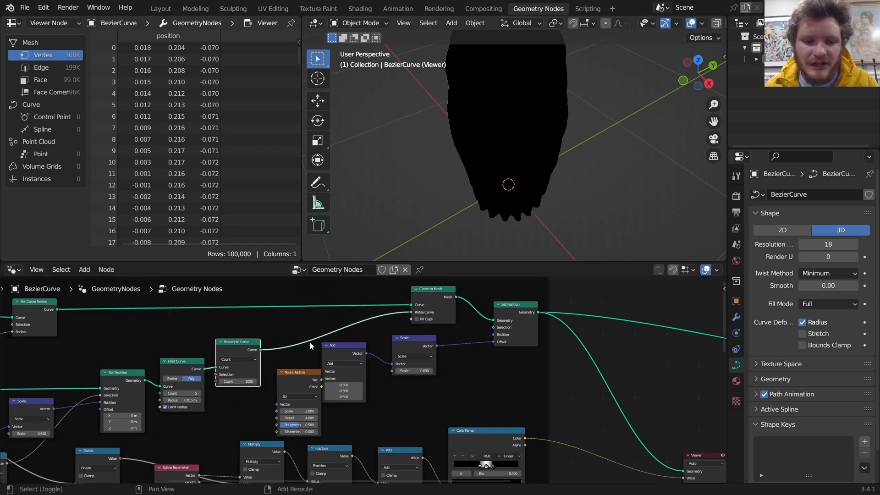
Step: Insert a Capture Attribute node on the link between Resample Curve and Curve to Mesh's Profile Curve input
key(shift+a)
text(capt)
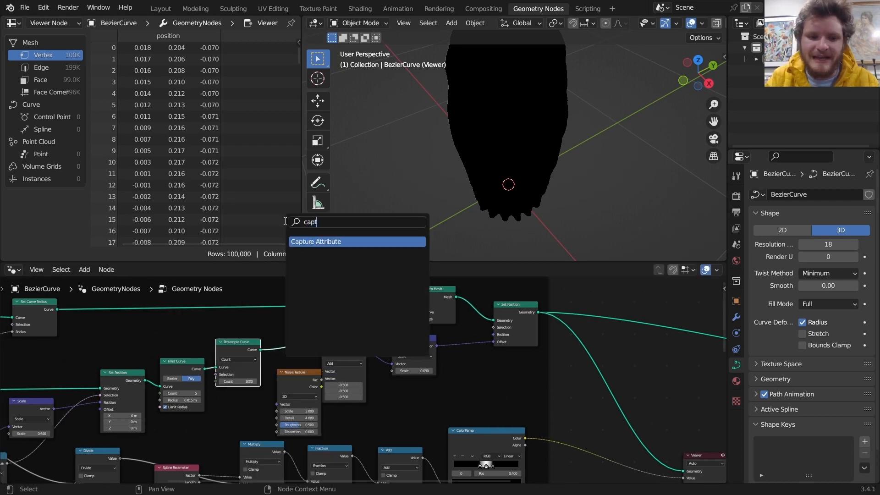
key(Return)
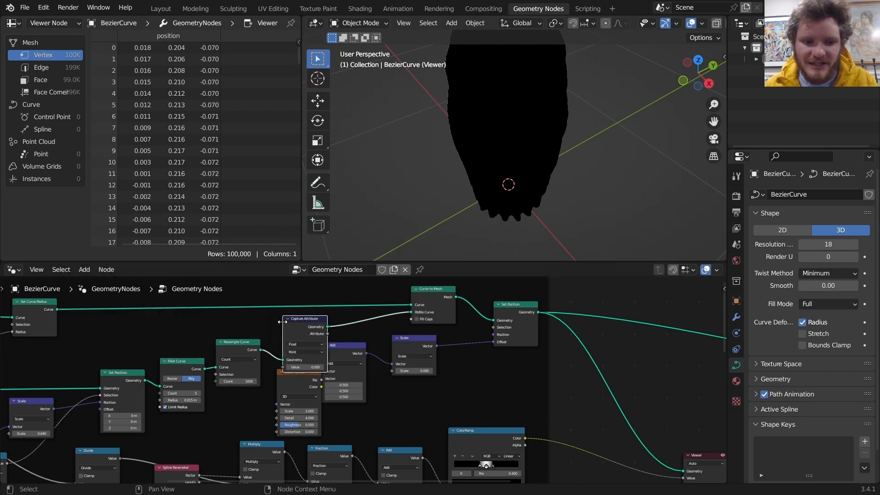
click(293, 319)
middle_drag(397, 368, 407, 357)
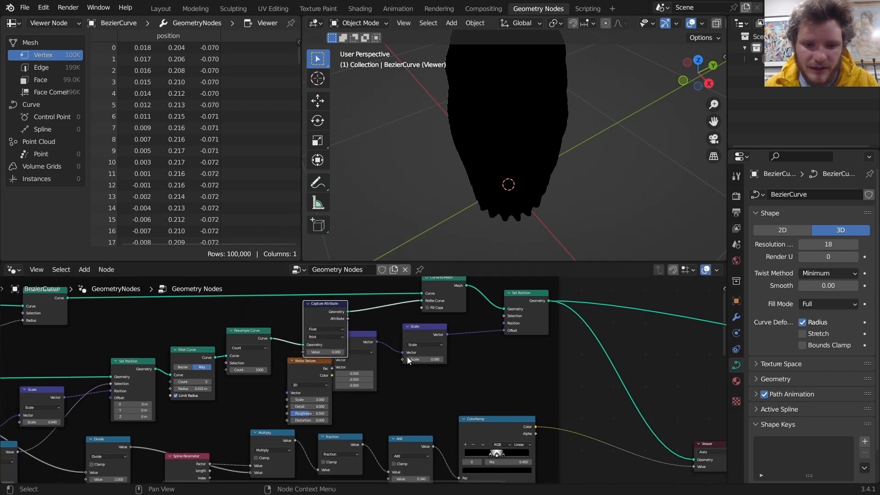
Step: Connect the ColorRamp's Color to the Capture Attribute's Value, and its Attribute output to the Viewer's Value input
drag(535, 427, 301, 352)
middle_drag(394, 364, 326, 373)
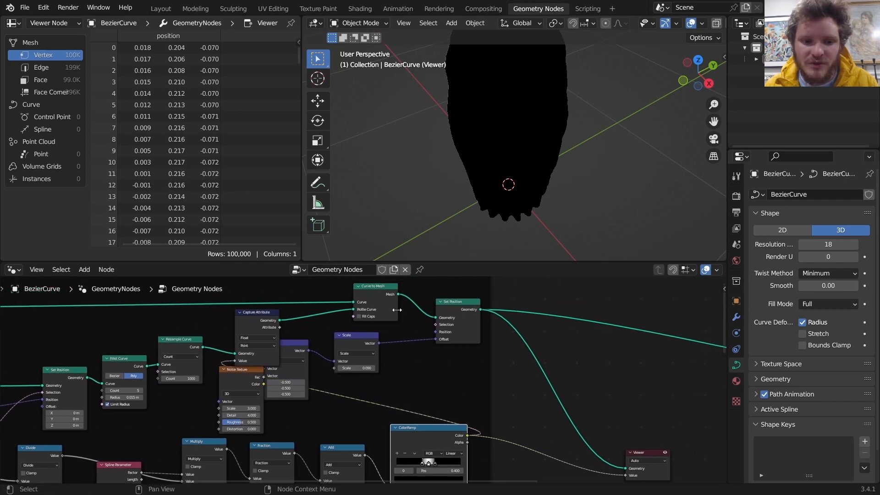
middle_drag(397, 310, 348, 303)
drag(230, 320, 576, 438)
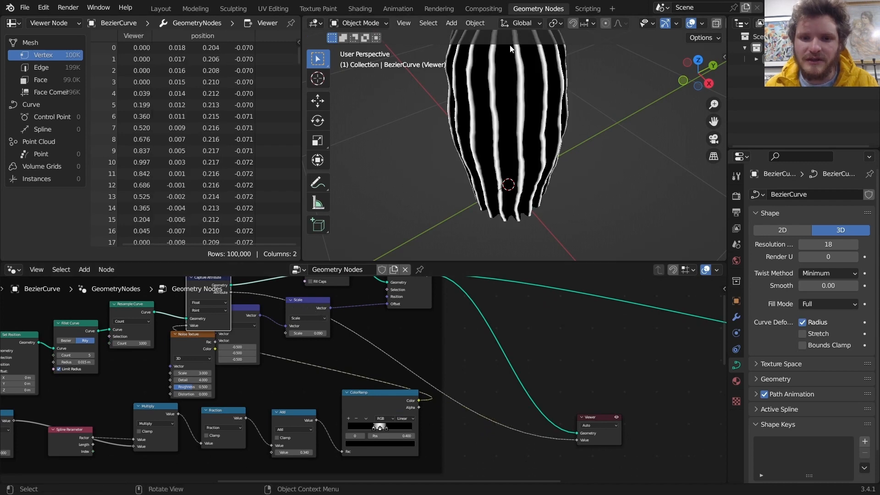
Step: Examine the captured stripe mask along the cactus ribs from several angles and distances
middle_drag(509, 45, 695, 90)
scroll(572, 156, up, 5)
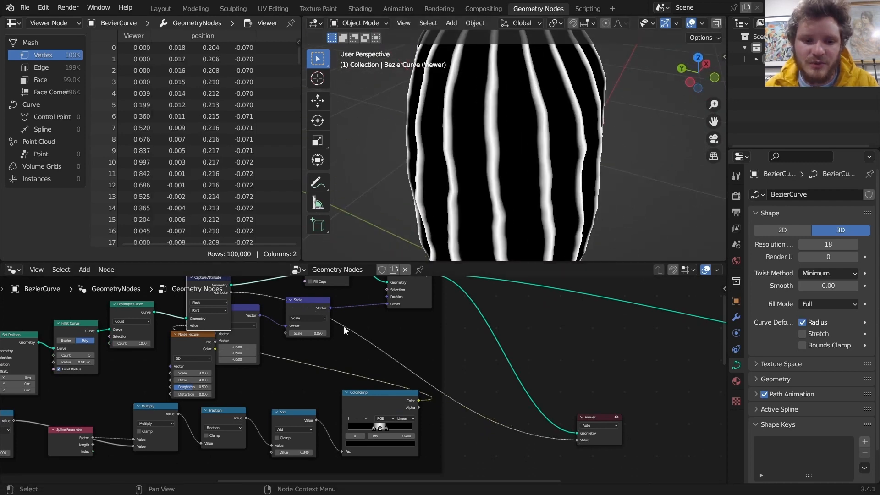
middle_drag(343, 326, 353, 379)
drag(411, 322, 406, 322)
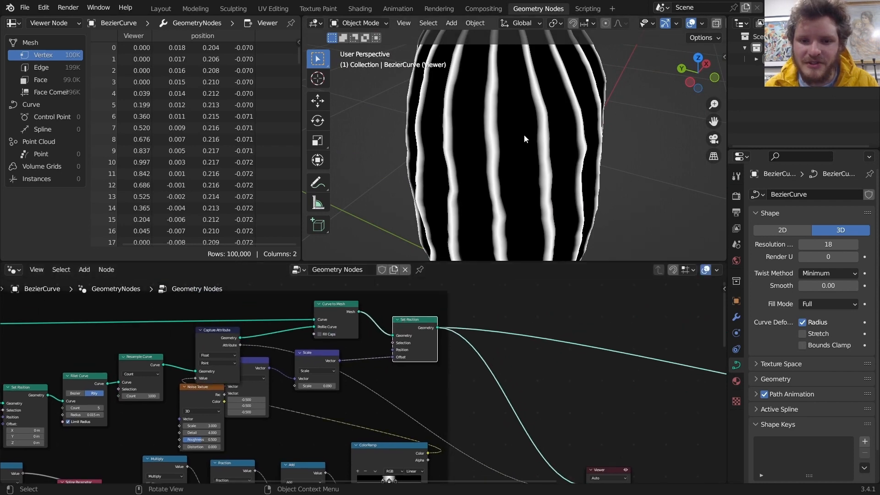
scroll(524, 139, down, 5)
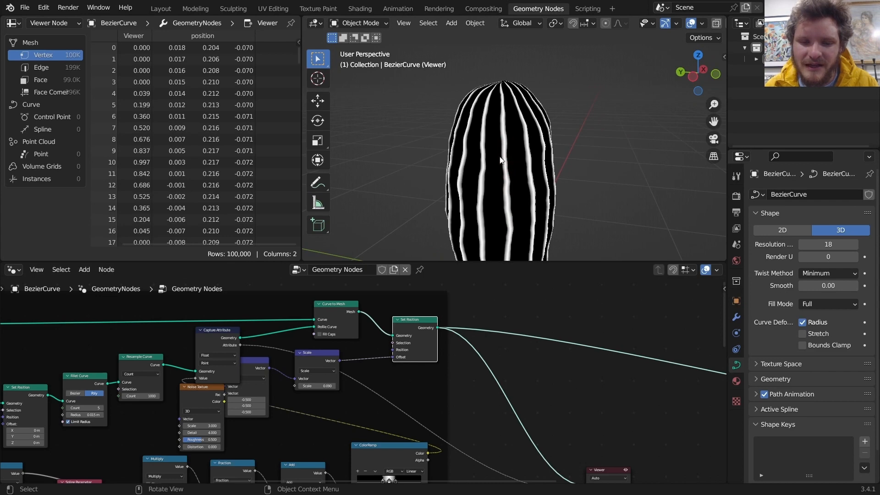
middle_drag(137, 481, 263, 405)
shift+drag(138, 407, 139, 407)
key(ctrl+z)
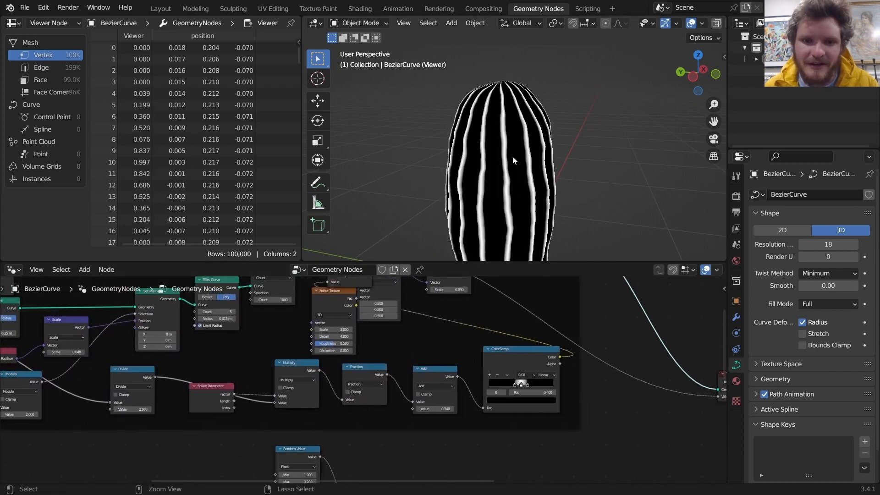
scroll(518, 138, down, 2)
middle_drag(518, 138, 512, 158)
middle_drag(272, 381, 428, 401)
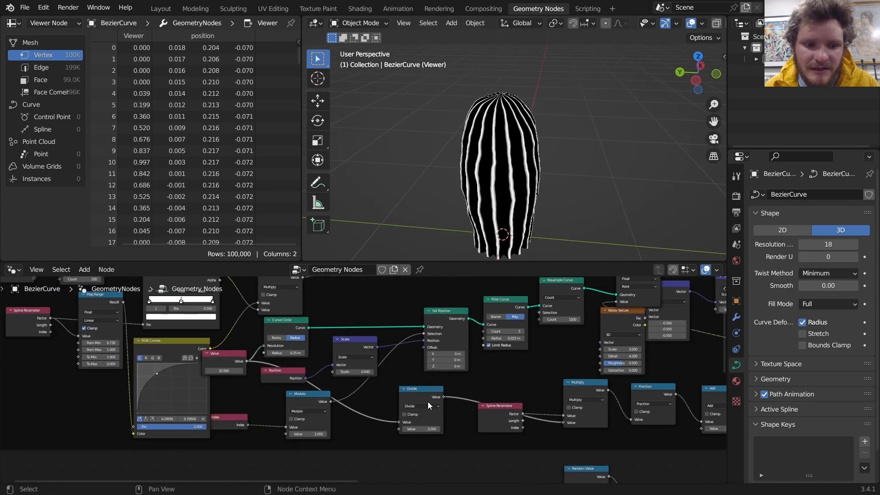
Step: Try 24 in the Value node that drives the rib count, check the stripes, and undo the change
mouse_move(224, 371)
shift+mouse_down()
mouse_move(211, 371)
mouse_move(227, 373)
shift+mouse_up()
click(227, 370)
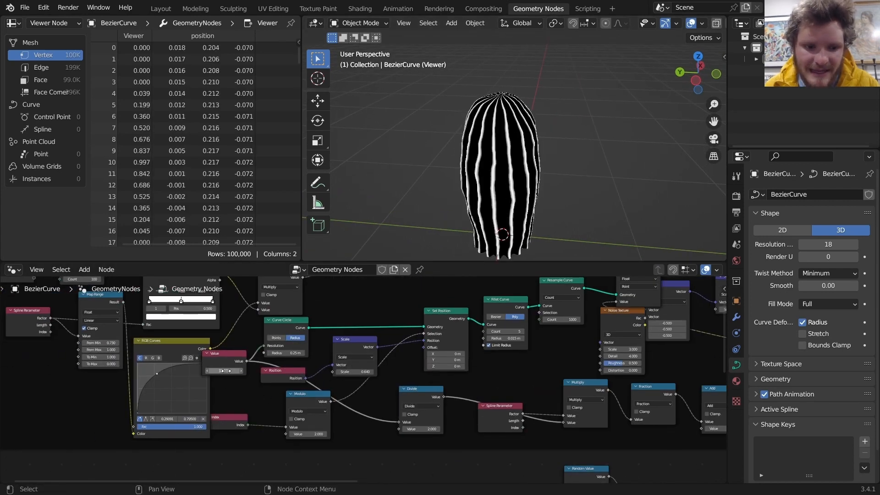
text(24)
key(Return)
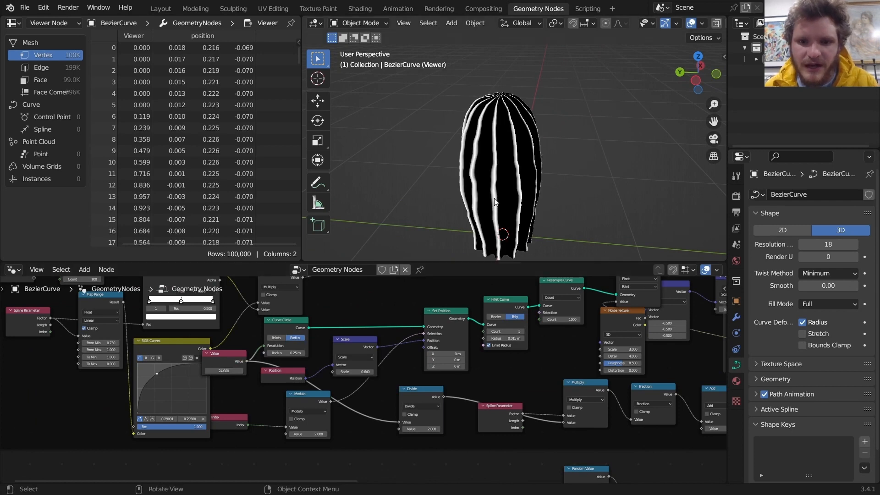
middle_drag(439, 176, 502, 166)
key(ctrl+z)
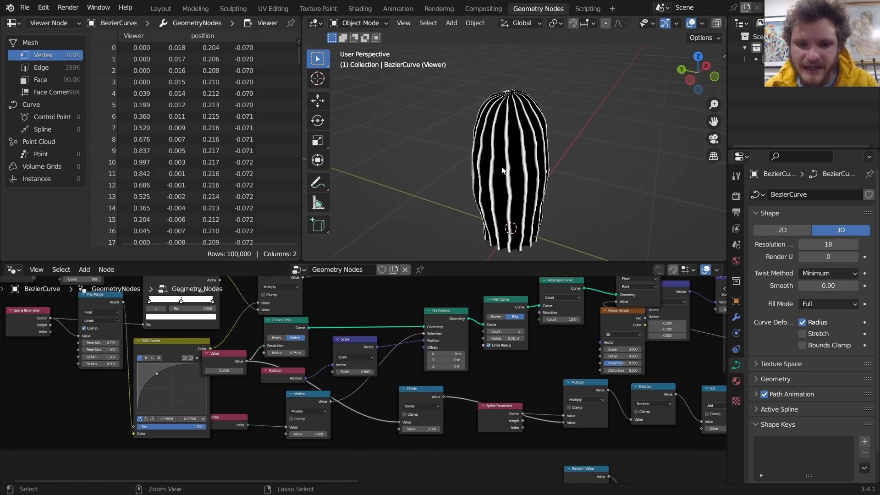
Step: Delete the Viewer node from the node tree
middle_drag(615, 383, 481, 344)
scroll(230, 397, down, 3)
drag(462, 408, 434, 359)
key(x)
scroll(434, 359, down, 4)
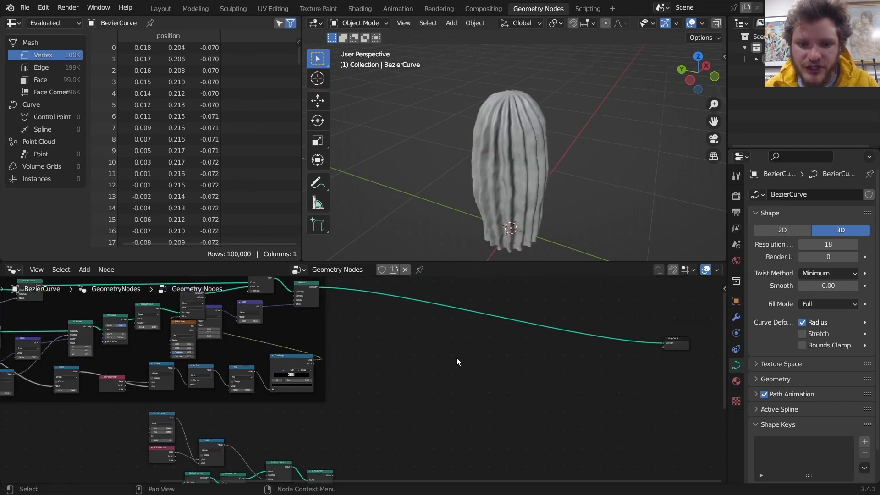
Step: Route the needle cluster's Curve to Mesh node to the Group Output to preview it, then reconnect the cactus body's Set Position node
middle_drag(356, 435, 372, 407)
alt+shift+click(341, 447)
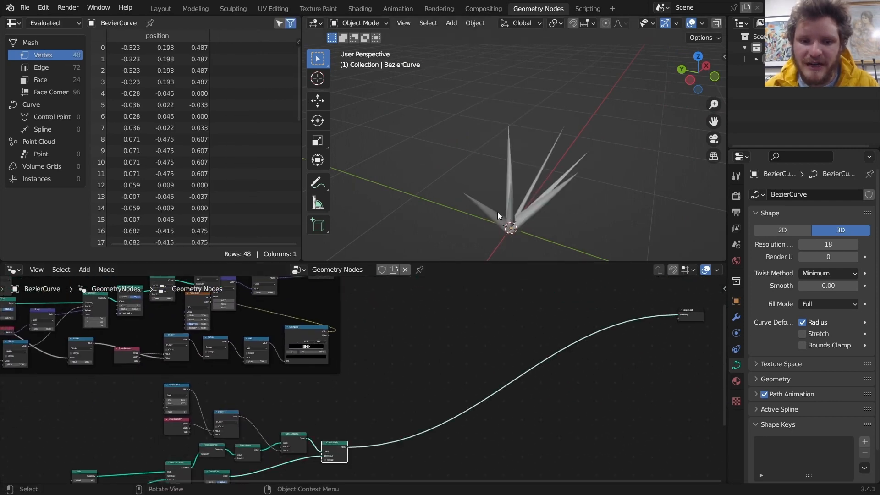
middle_drag(365, 308, 369, 396)
alt+shift+click(325, 351)
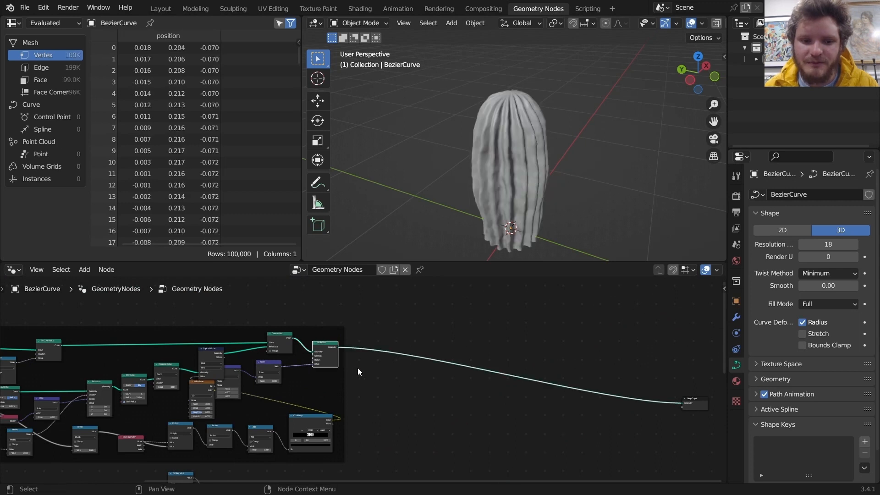
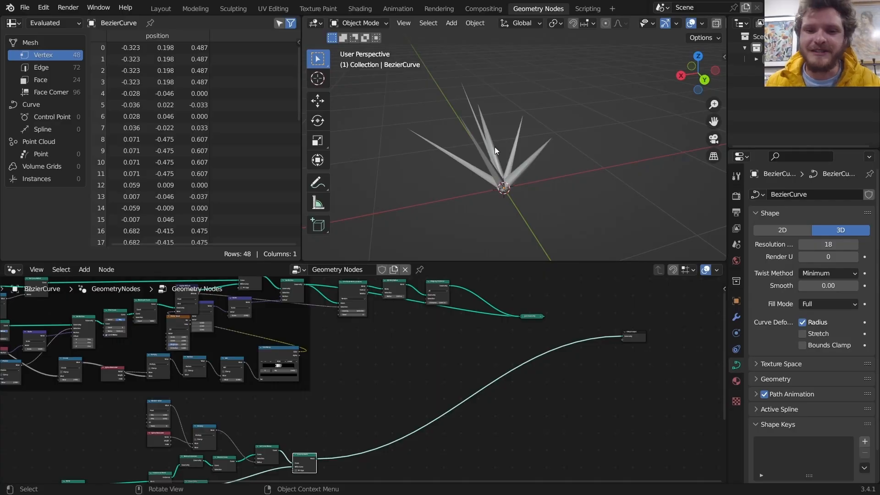
Step: Route the cactus body and then the Join Geometry node to the Group Output, and examine the points placed along the ribs
middle_drag(511, 150, 504, 159)
middle_drag(323, 291, 349, 315)
alt+shift+click(326, 306)
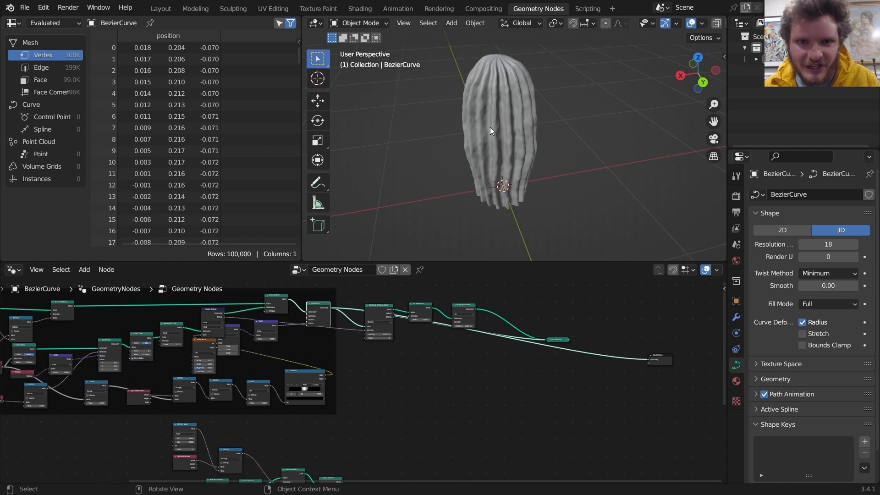
scroll(517, 291, up, 2)
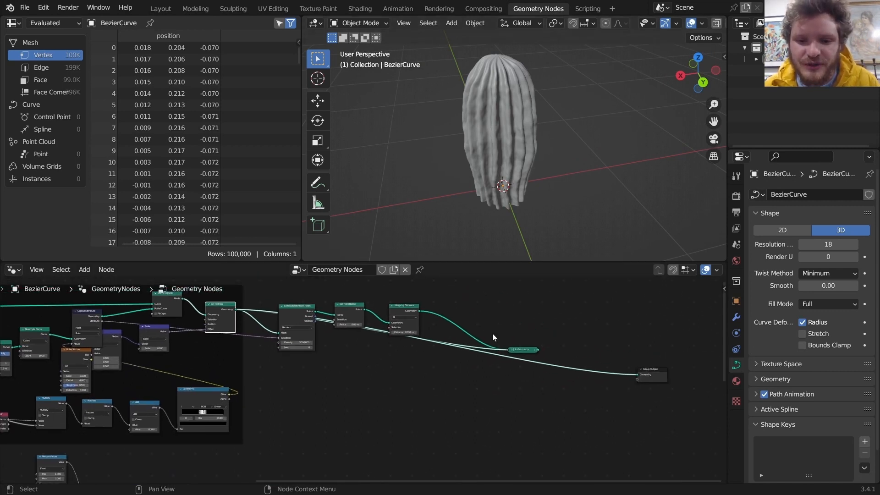
ctrl+shift+click(527, 348)
mouse_move(529, 119)
middle_down()
mouse_move(580, 111)
mouse_move(529, 114)
middle_up()
scroll(526, 112, up, 5)
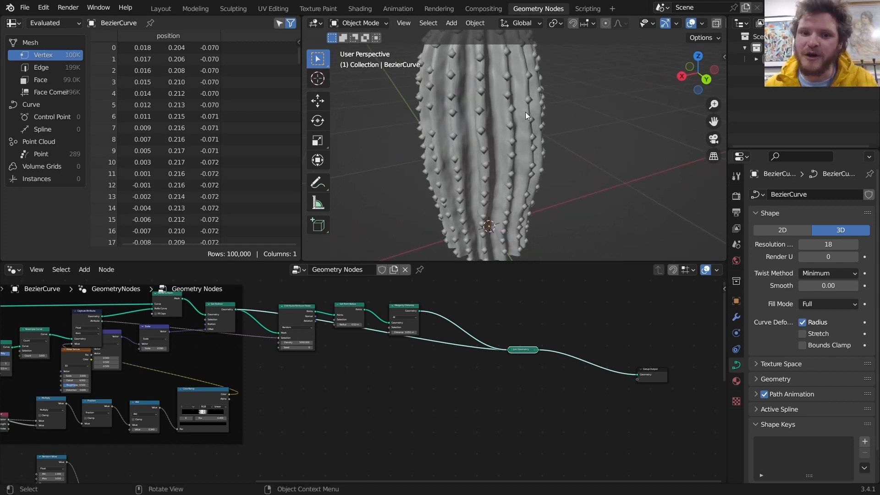
scroll(518, 100, down, 3)
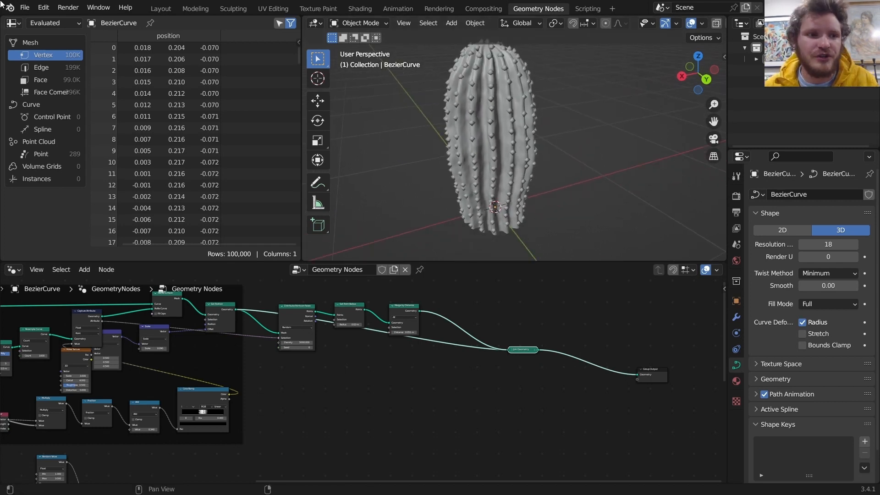
Step: Open the recent file before.blend
click(24, 8)
mouse_move(54, 44)
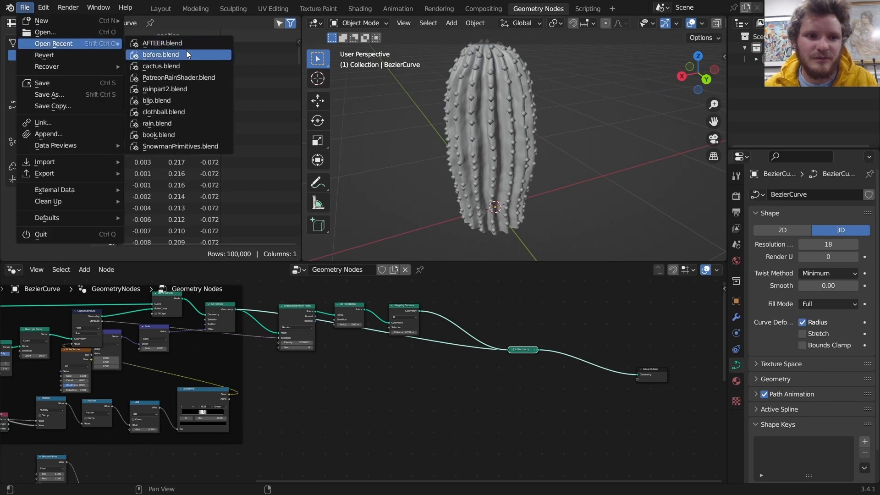
click(186, 52)
click(451, 266)
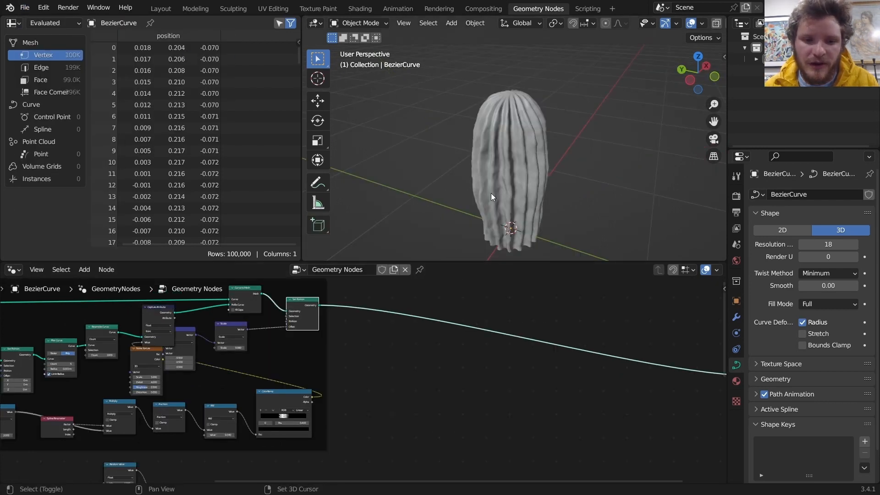
Step: Enclose all the needle cluster nodes in a frame and position it below the cactus body frame
middle_drag(490, 194, 524, 147)
middle_drag(387, 349, 444, 277)
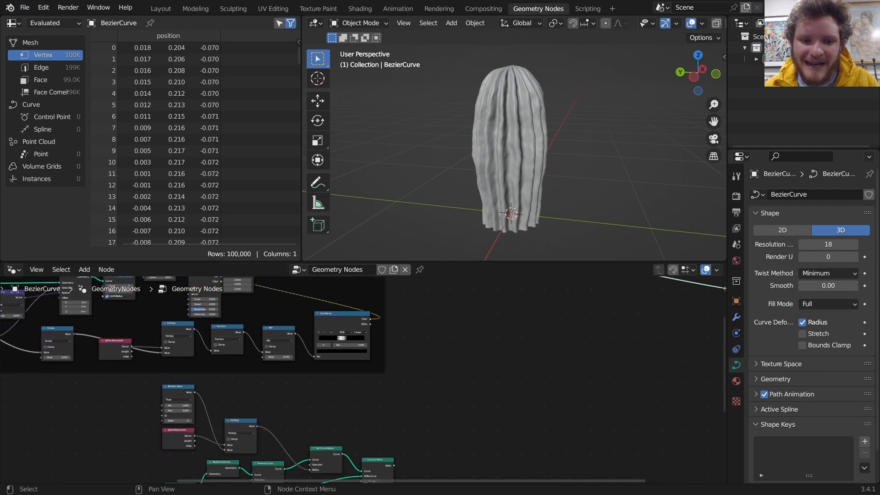
scroll(359, 430, down, 3)
middle_drag(359, 431, 421, 374)
drag(437, 438, 227, 340)
key(ctrl+j)
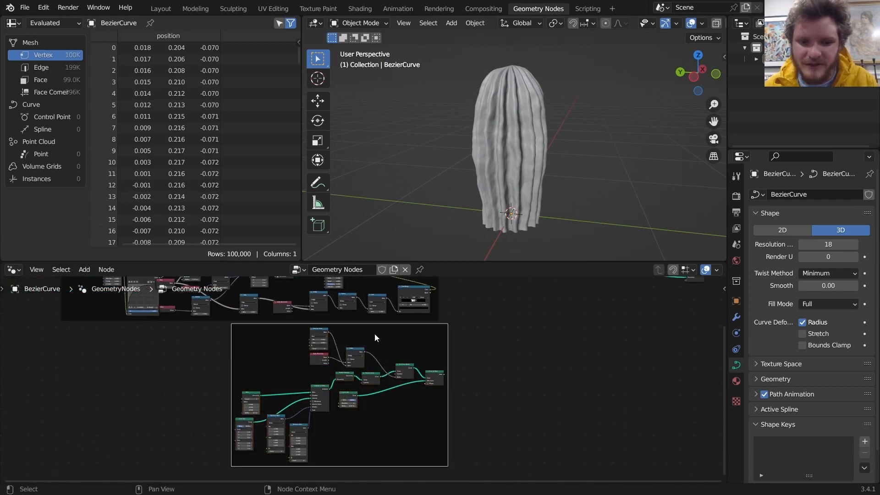
drag(377, 326, 368, 328)
Step: Insert a Distribute Points on Faces node between Set Position and the Group Output, and set its Density to 5000
middle_drag(369, 328, 294, 420)
scroll(413, 341, up, 8)
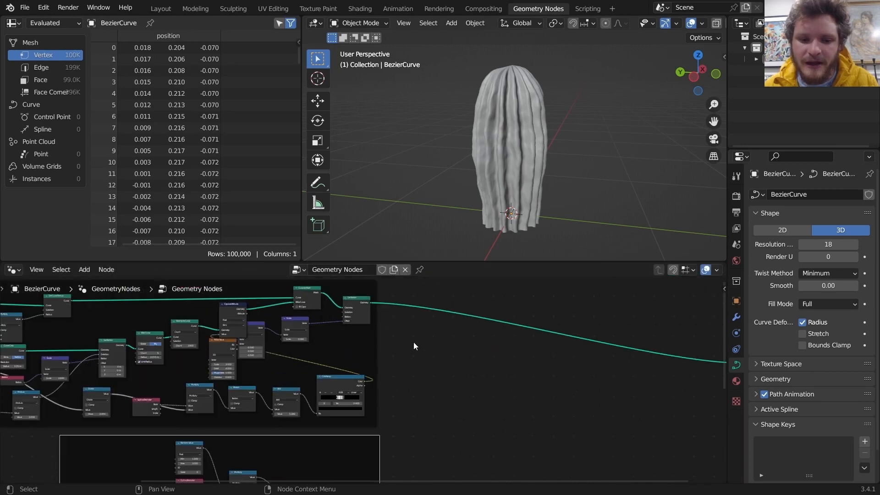
middle_drag(447, 309, 377, 390)
key(shift+a)
text(dist)
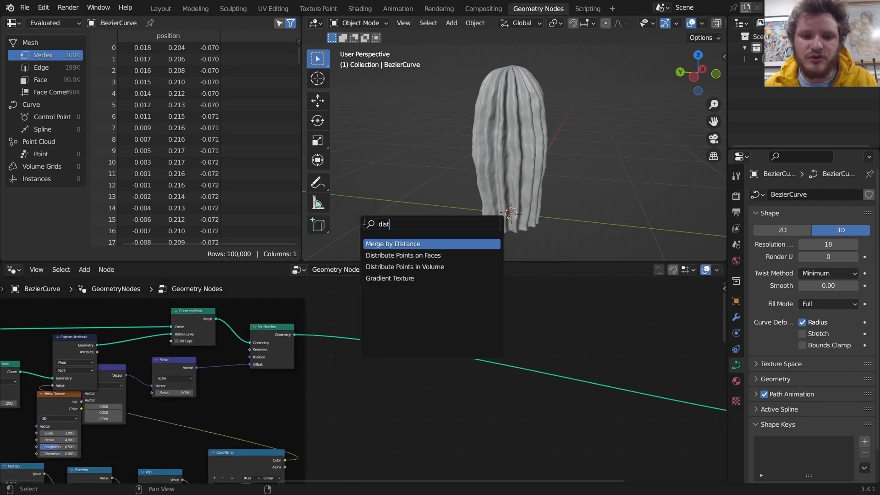
click(399, 255)
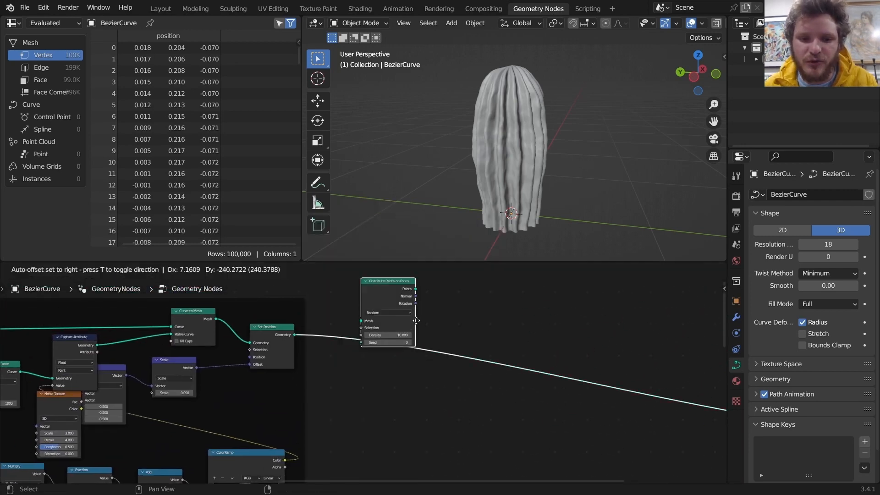
click(417, 349)
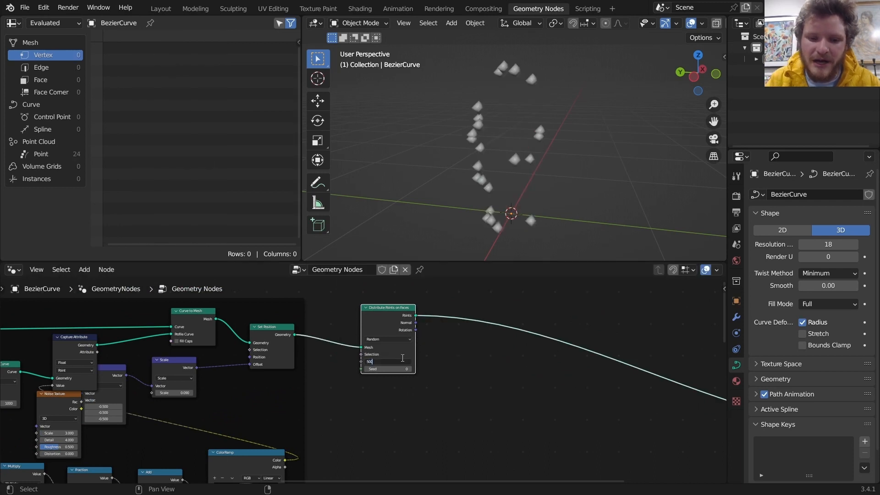
key(Return)
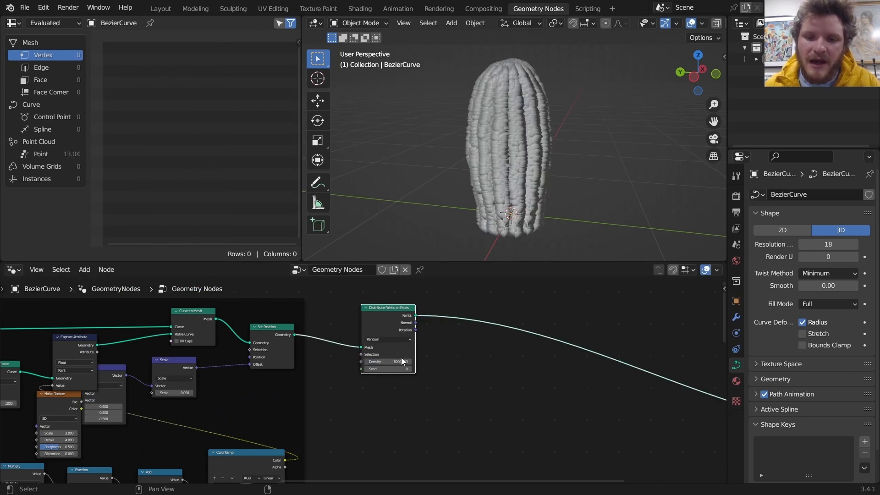
middle_drag(495, 192, 612, 134)
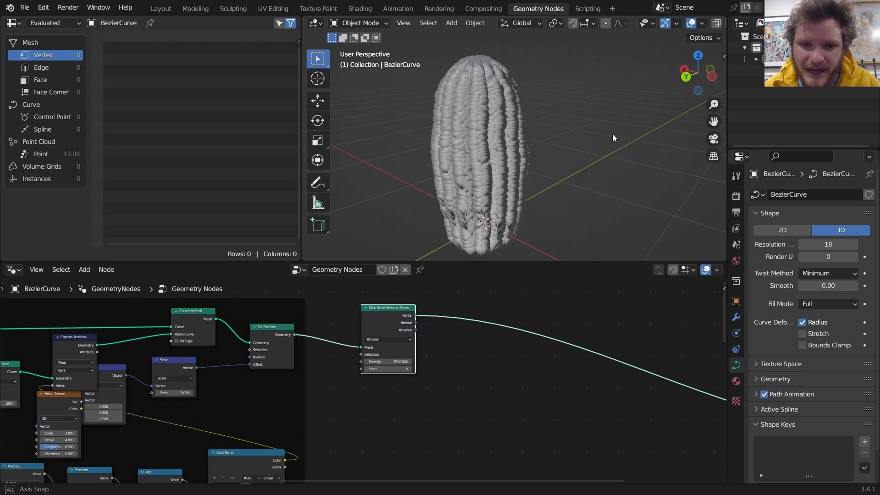
Step: Insert a Set Point Radius node after Distribute Points on Faces and set its Radius to 0.01 m
key(shift+a)
click(429, 225)
text(set)
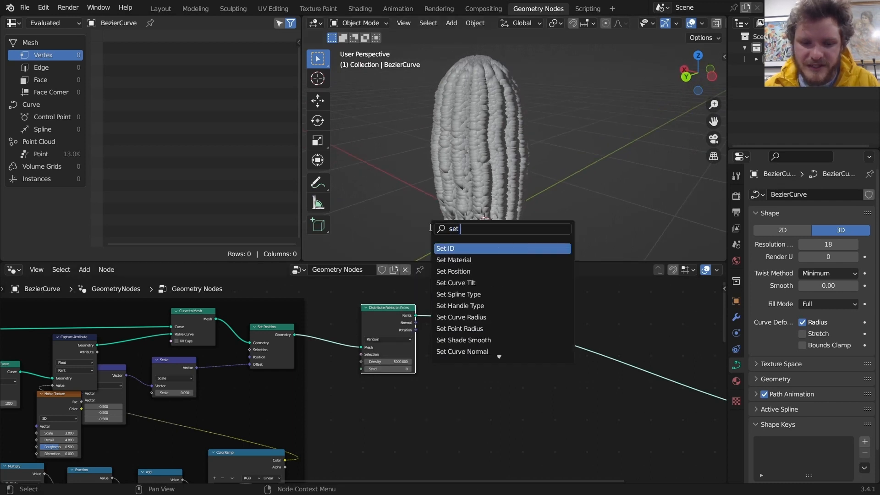
text( point)
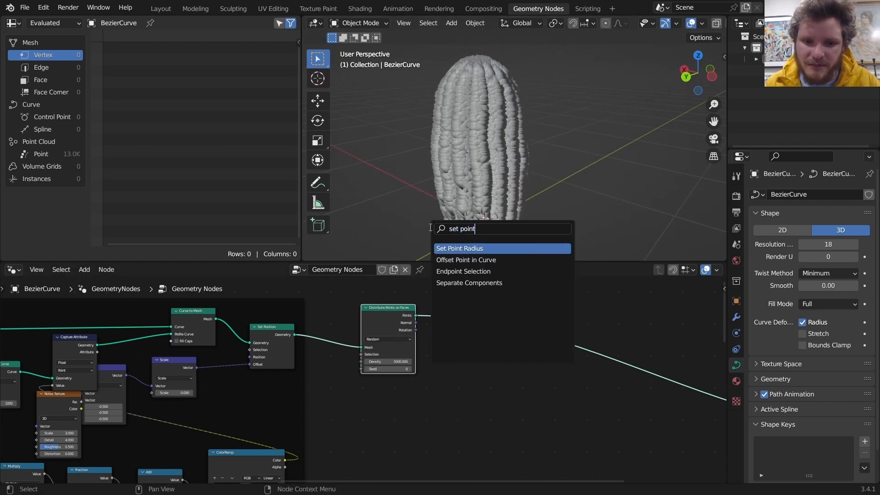
click(450, 252)
click(462, 323)
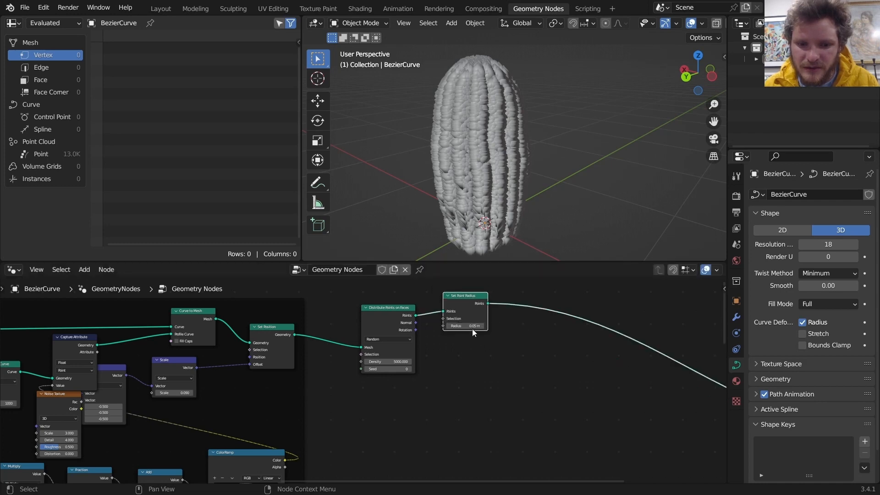
click(472, 325)
text(.01)
key(Return)
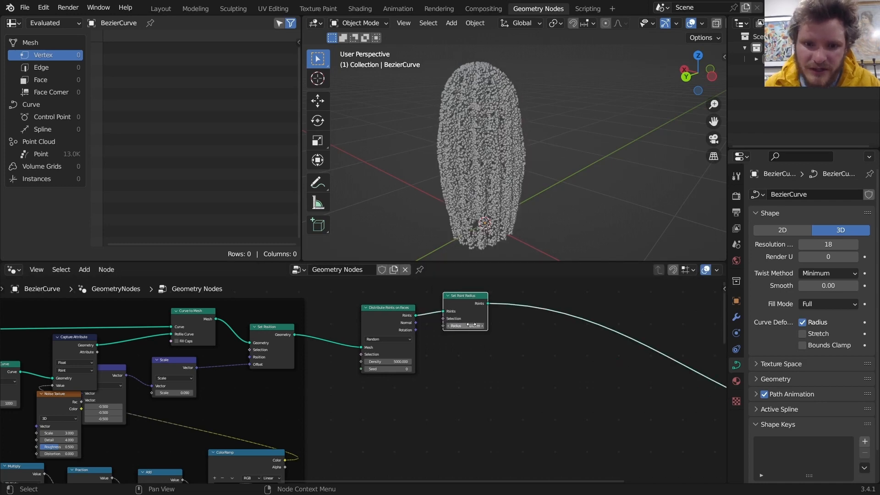
middle_drag(462, 108, 494, 122)
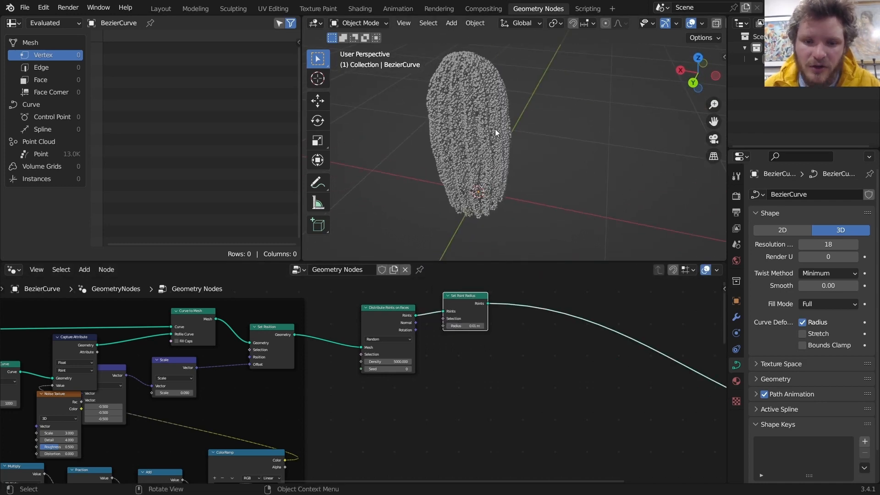
Step: Space the two point nodes away from the cactus frame and connect Capture Attribute's Attribute output to the Selection of Distribute Points on Faces
drag(530, 365, 358, 290)
drag(378, 316, 472, 314)
middle_drag(269, 368, 348, 345)
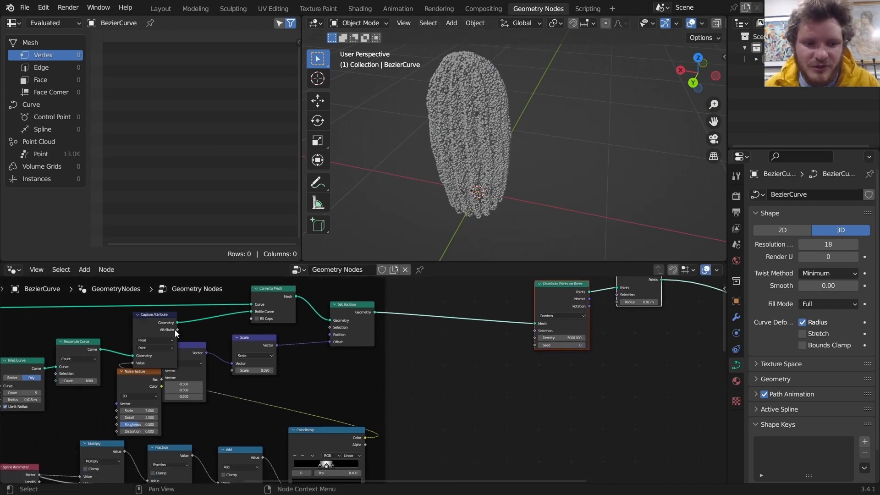
drag(178, 323, 541, 332)
middle_drag(472, 134, 524, 134)
scroll(462, 131, up, 3)
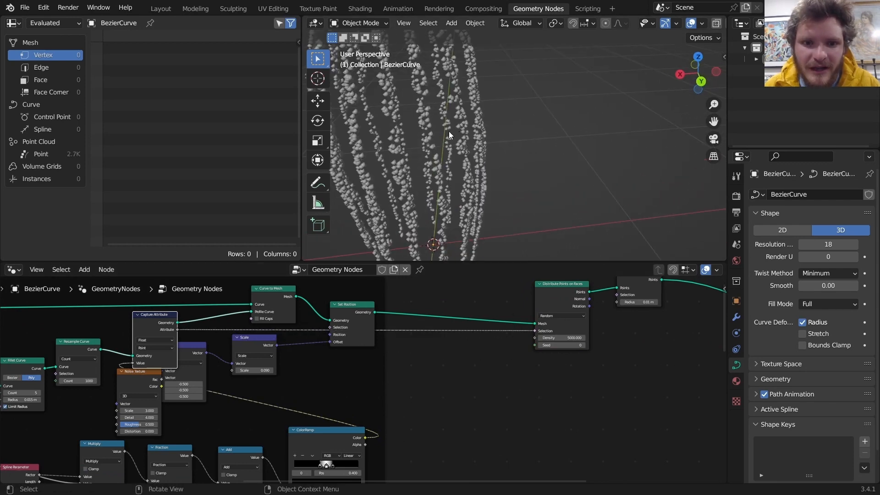
shift+middle_drag(384, 92, 449, 135)
scroll(572, 312, up, 2)
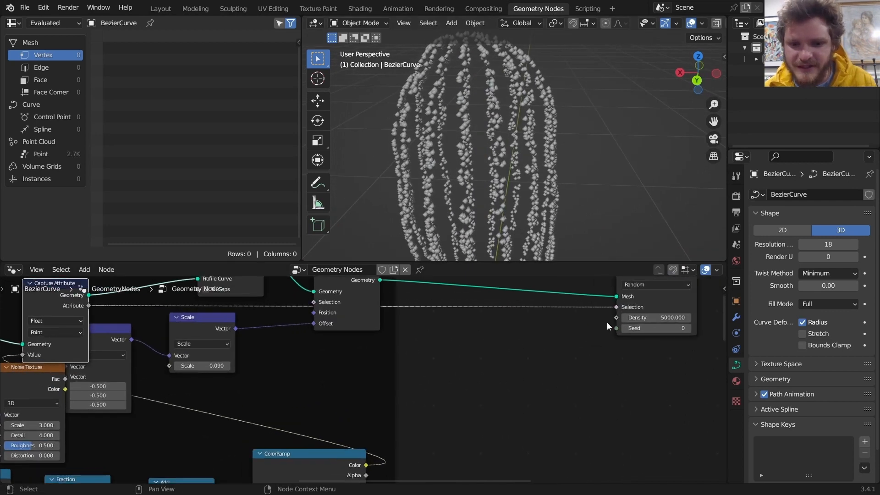
Step: Try the Poisson Disk method on Distribute Points on Faces with Density Max set to 5000
click(565, 316)
click(551, 338)
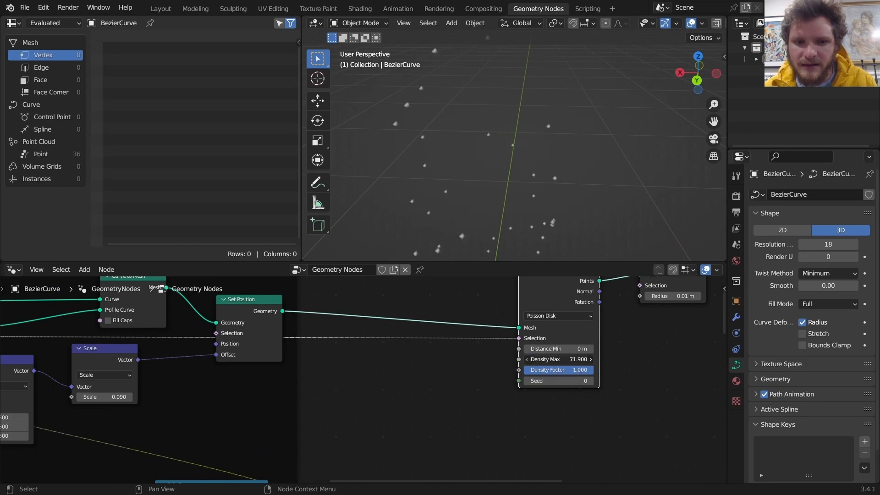
click(551, 359)
text(5000)
key(Return)
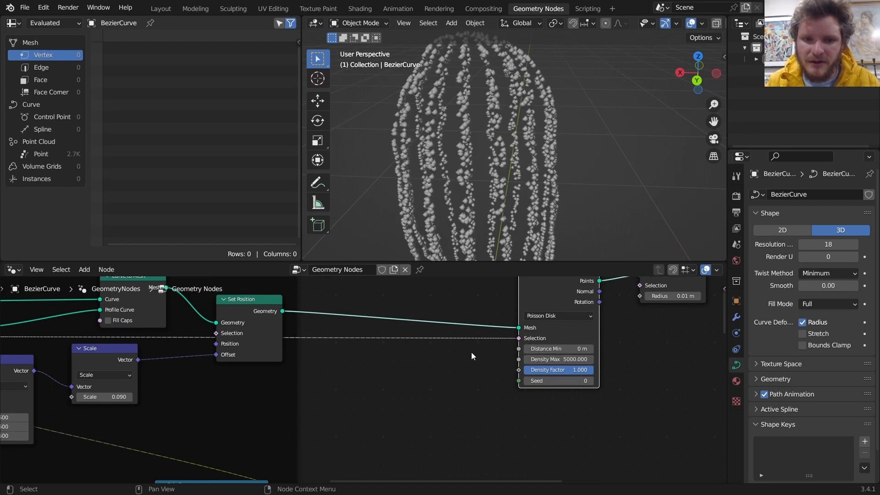
middle_drag(442, 106, 467, 119)
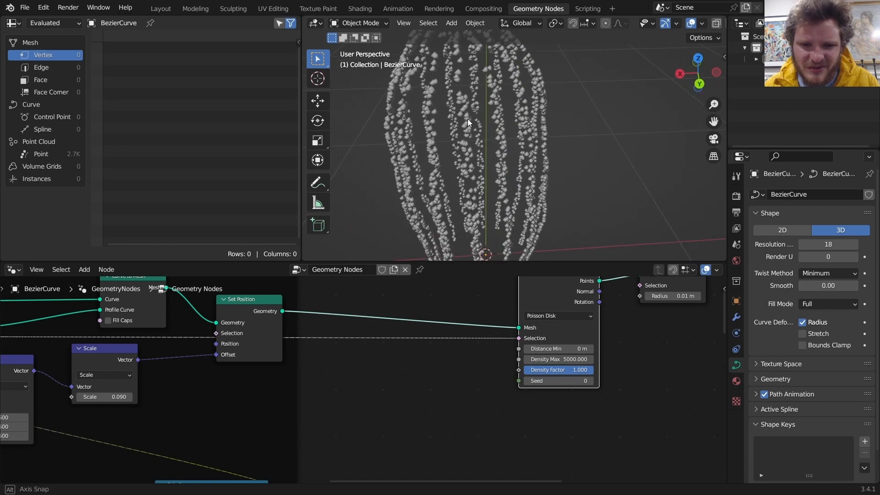
Step: Try a Distance Min of 0.02 m, check the point spacing, and switch the distribution method back to Random
drag(567, 349, 571, 348)
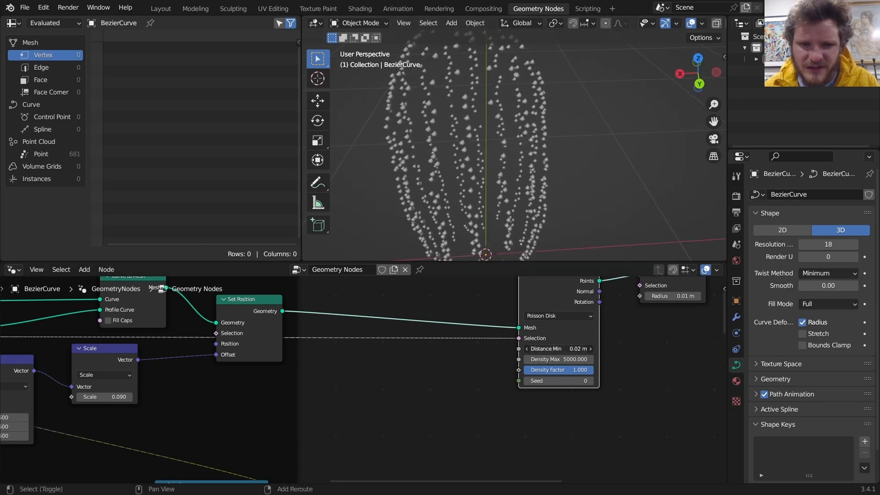
scroll(530, 139, down, 3)
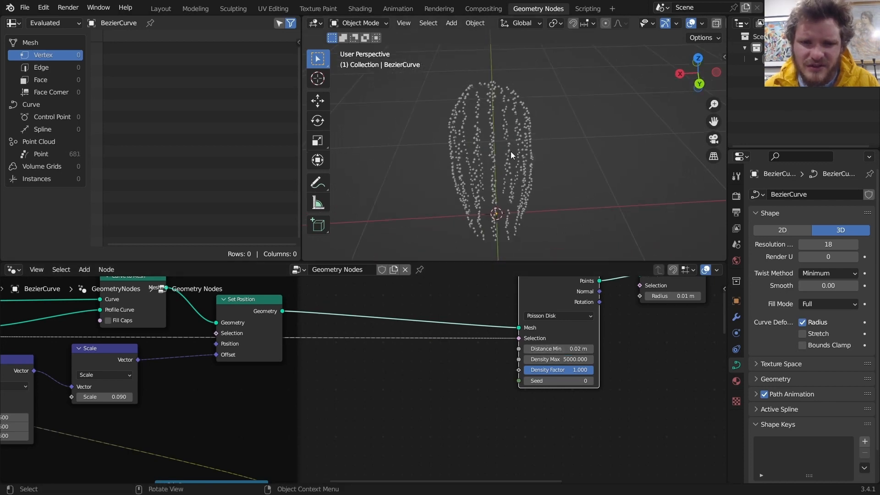
middle_drag(510, 151, 536, 131)
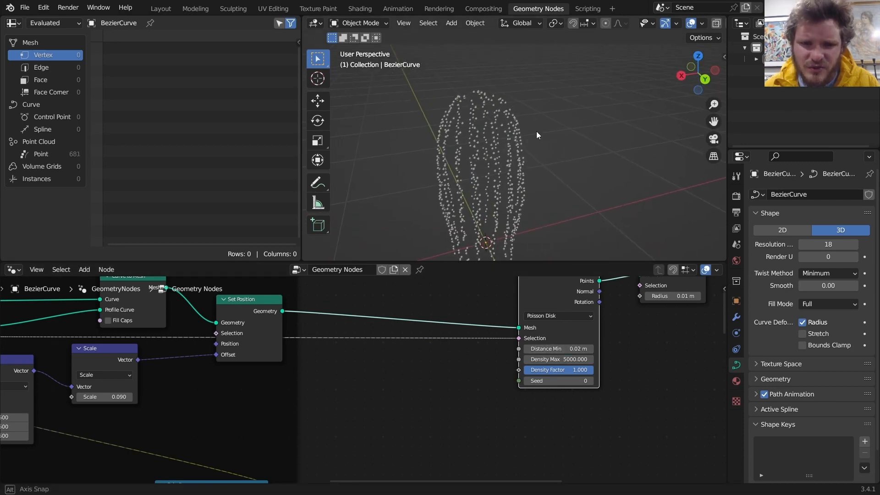
click(557, 320)
click(554, 328)
Step: Move Distribute Points on Faces closer to Set Position and remove the Set Point Radius node while keeping the chain linked
drag(555, 290, 461, 306)
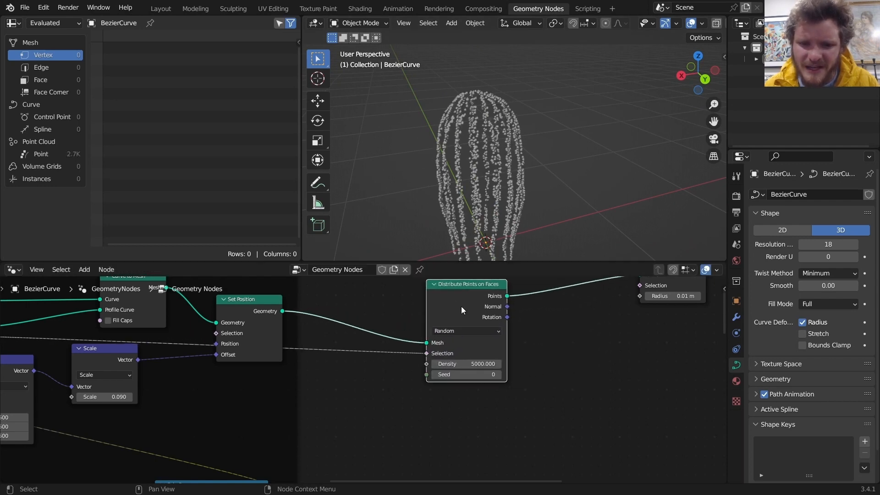
middle_drag(493, 318, 401, 380)
drag(563, 317, 477, 341)
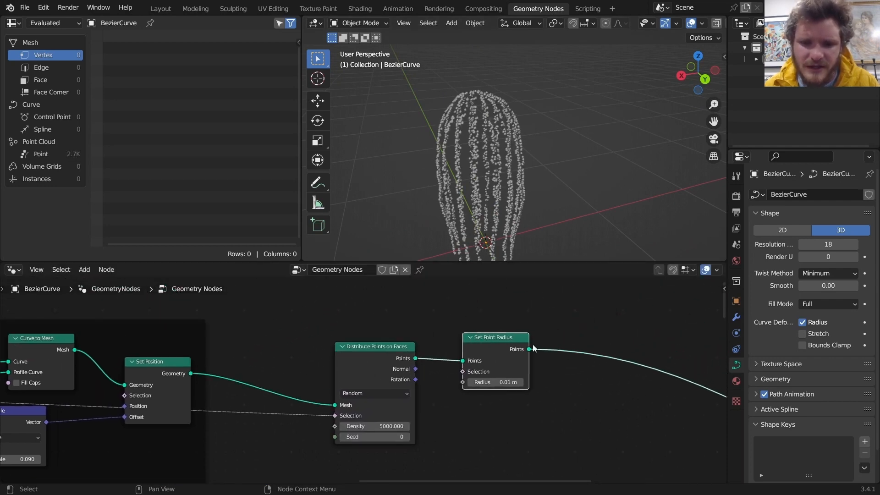
key(ctrl+x)
Step: Insert a Merge by Distance node after Distribute Points on Faces and set its distance to 0.061 m
middle_drag(510, 343, 490, 317)
key(shift+a)
click(416, 226)
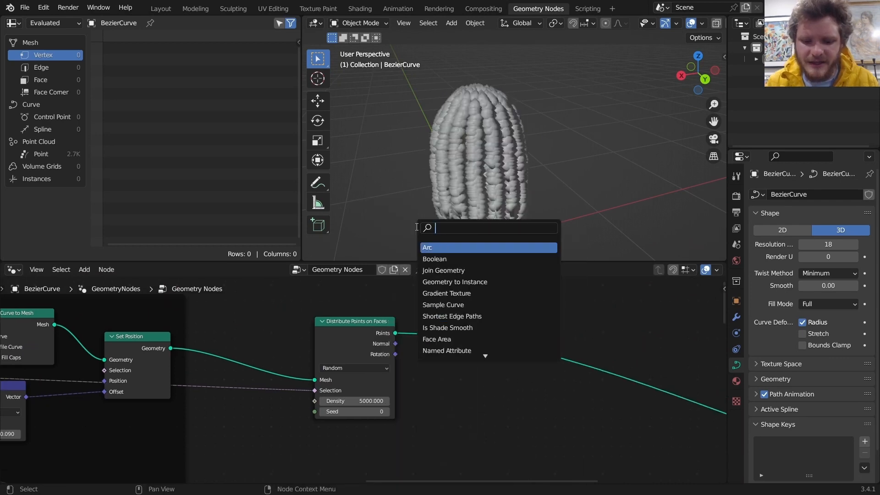
text(merge)
key(Return)
click(487, 367)
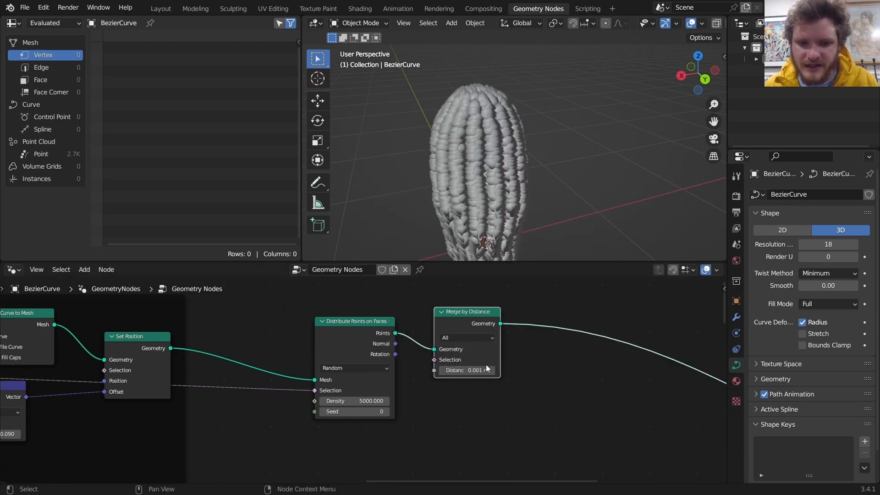
mouse_move(486, 368)
mouse_down()
mouse_move(518, 368)
mouse_move(486, 367)
mouse_up()
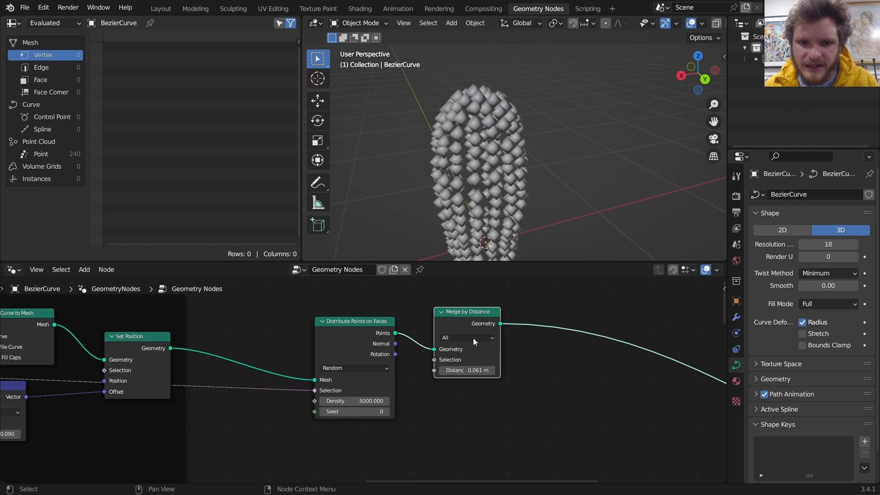
middle_drag(504, 206, 491, 150)
Step: Make room before Merge by Distance and insert a Set Point Radius node there with a radius of 0.02 m
drag(454, 317, 513, 319)
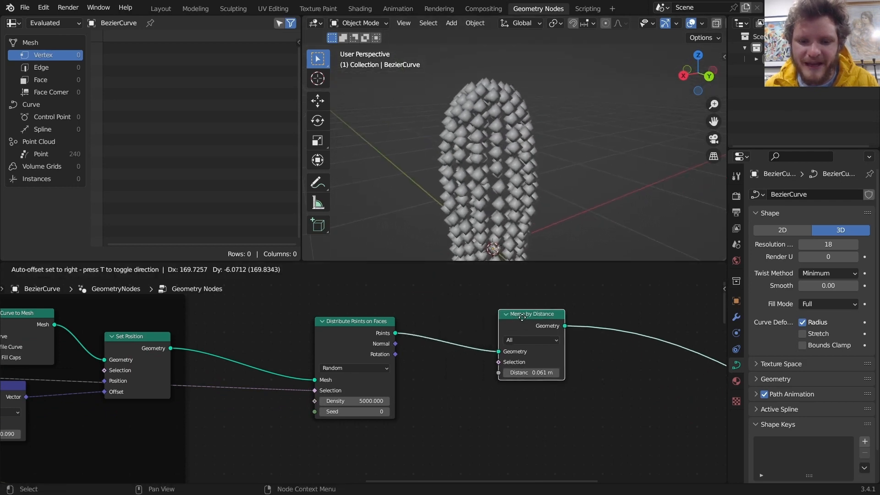
key(shift+a)
click(447, 226)
text(set)
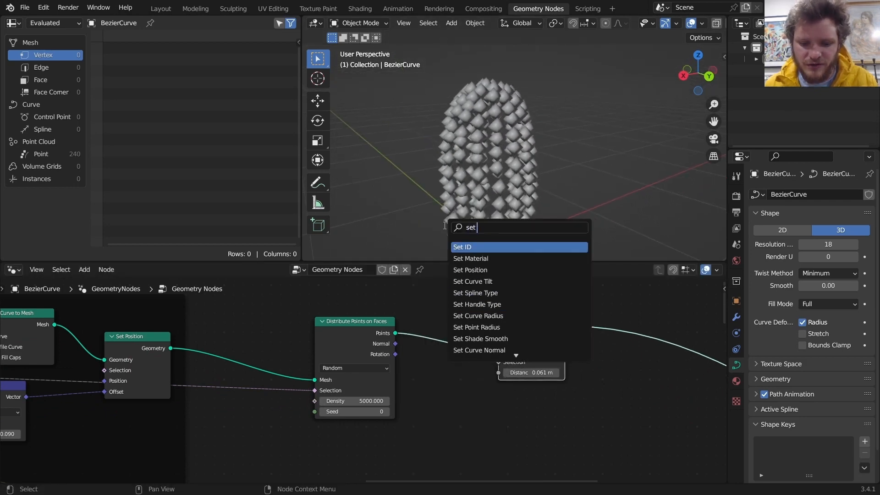
text( point)
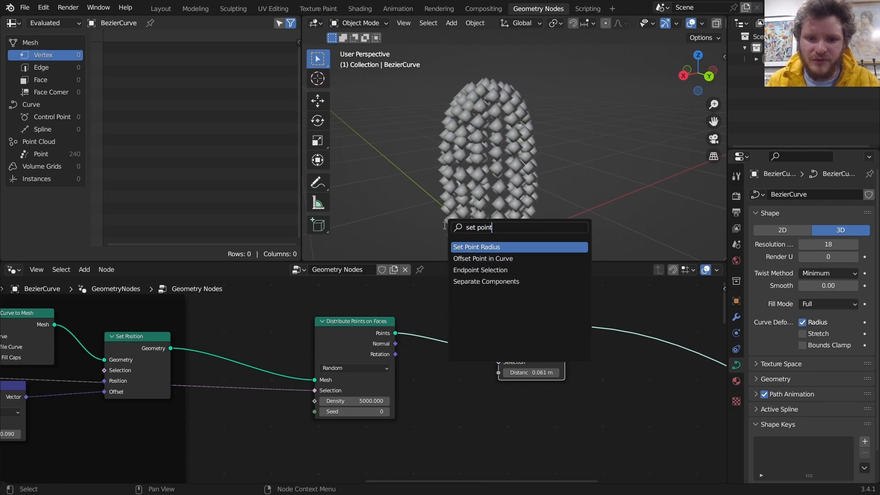
key(Return)
click(463, 341)
click(464, 363)
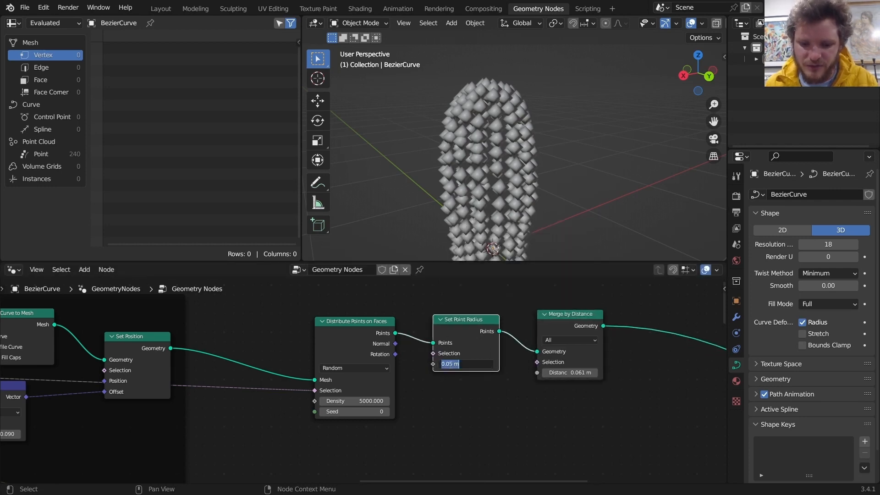
text(.02)
key(Return)
Step: Lower the Merge by Distance threshold to 0.051 m while checking the point spacing along the ribs
middle_drag(491, 169, 510, 133)
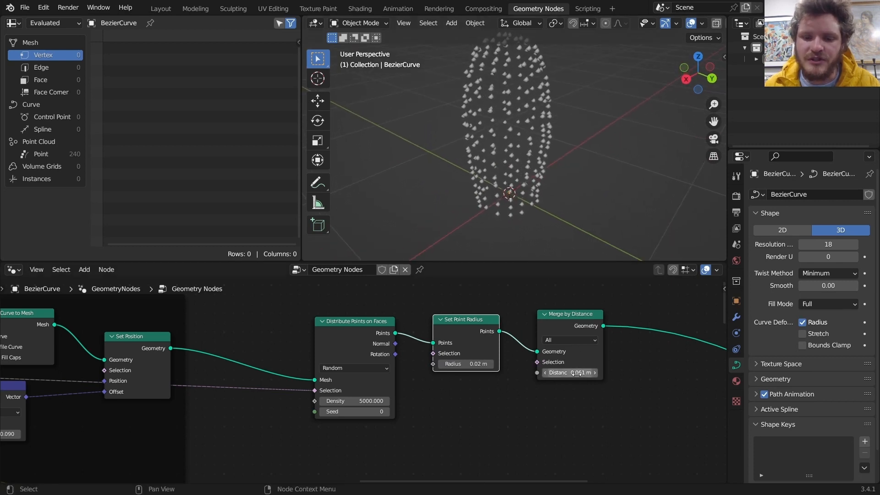
mouse_move(575, 373)
shift+mouse_down()
mouse_move(586, 373)
mouse_move(567, 372)
mouse_move(576, 372)
shift+mouse_up()
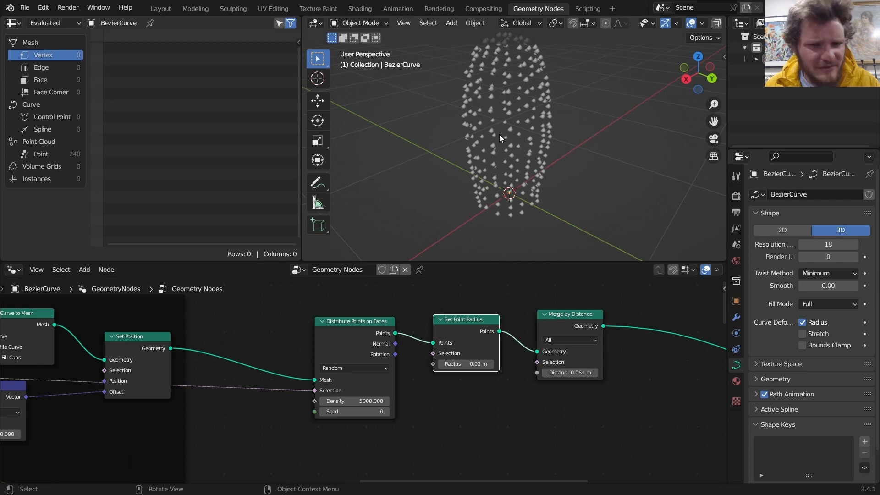
middle_drag(499, 134, 535, 148)
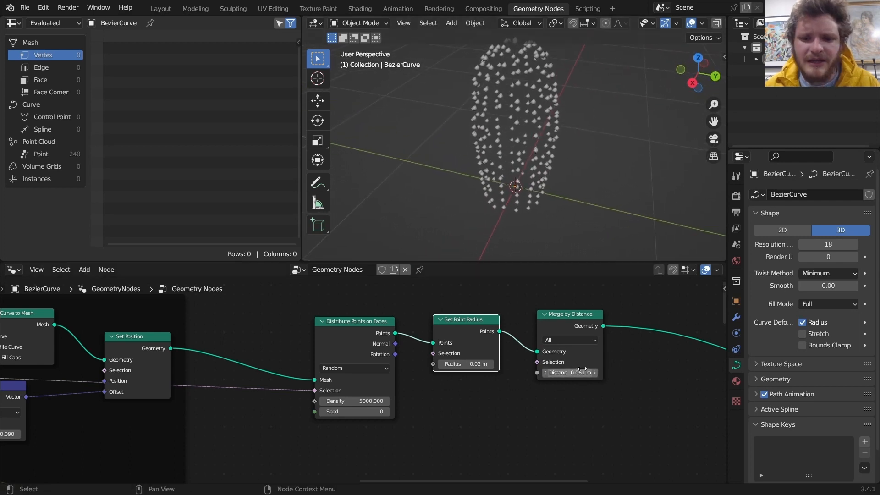
shift+drag(576, 373, 575, 372)
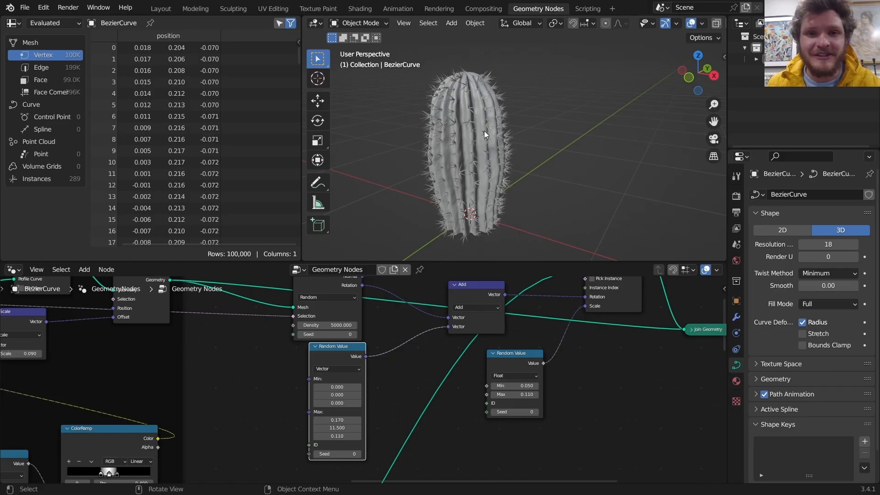
Step: Look over the finished spiny cactus and reopen a recent file that holds the earlier node setup
mouse_move(485, 134)
middle_down()
mouse_move(462, 138)
mouse_move(504, 128)
mouse_move(492, 131)
middle_up()
click(25, 8)
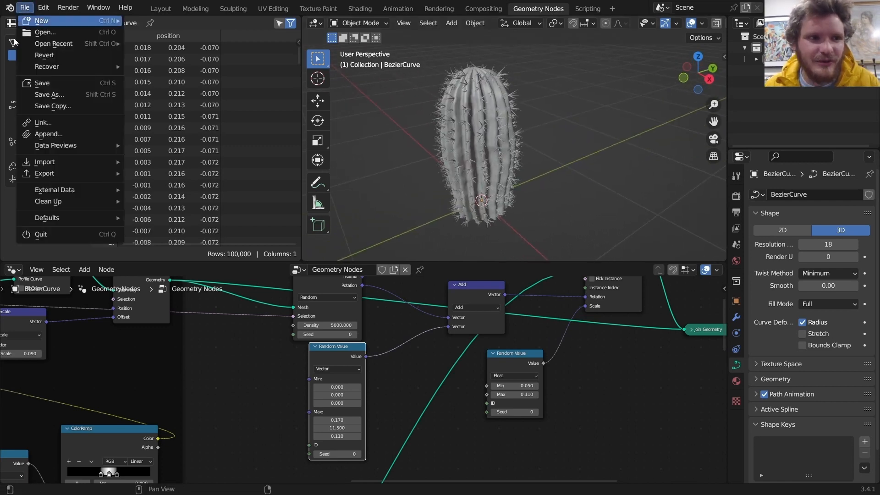
mouse_move(53, 44)
click(172, 55)
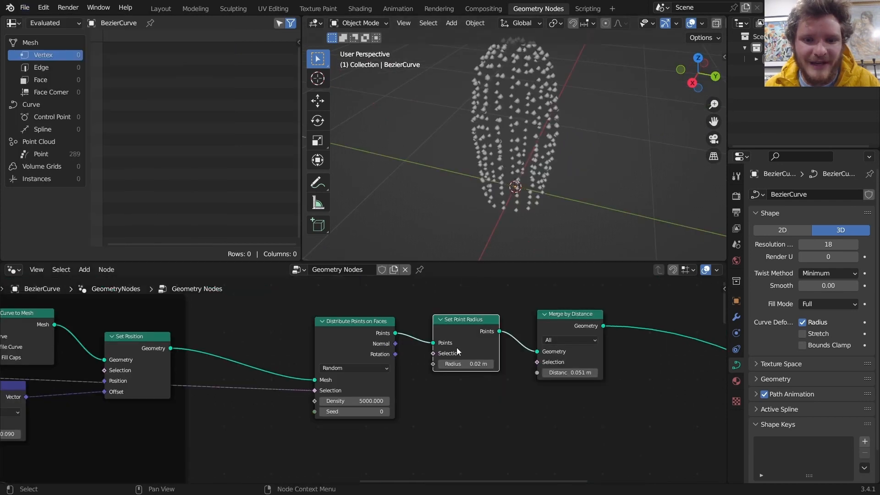
Step: Preview the needle cluster's last node through the Group Output, then route Merge by Distance back to the output
scroll(454, 348, down, 3)
middle_drag(550, 98, 529, 120)
scroll(458, 362, down, 8)
middle_drag(395, 432, 440, 355)
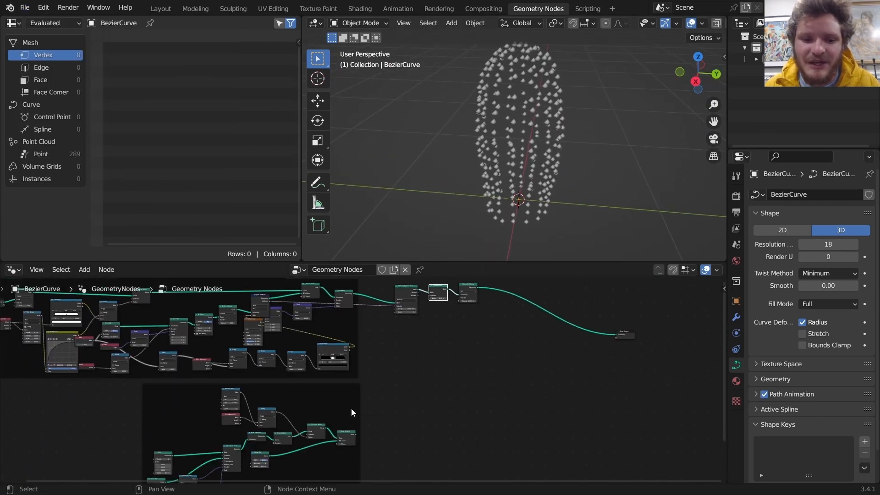
alt+shift+click(345, 437)
middle_drag(486, 331, 433, 372)
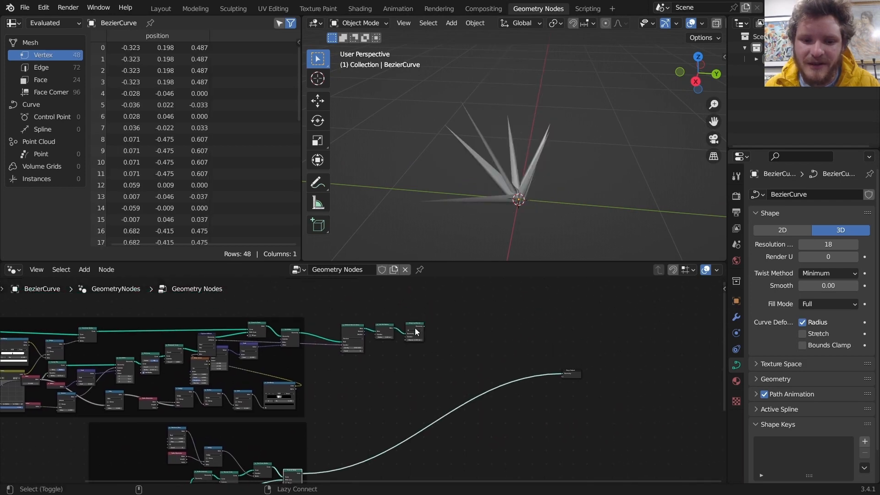
alt+shift+click(415, 334)
scroll(454, 339, up, 7)
middle_drag(482, 316, 449, 326)
key(shift+a)
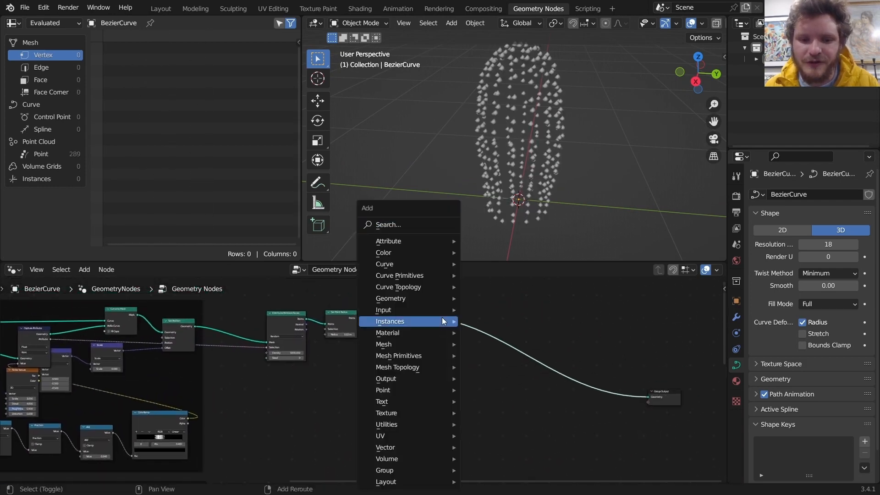
click(412, 224)
text(instance eon)
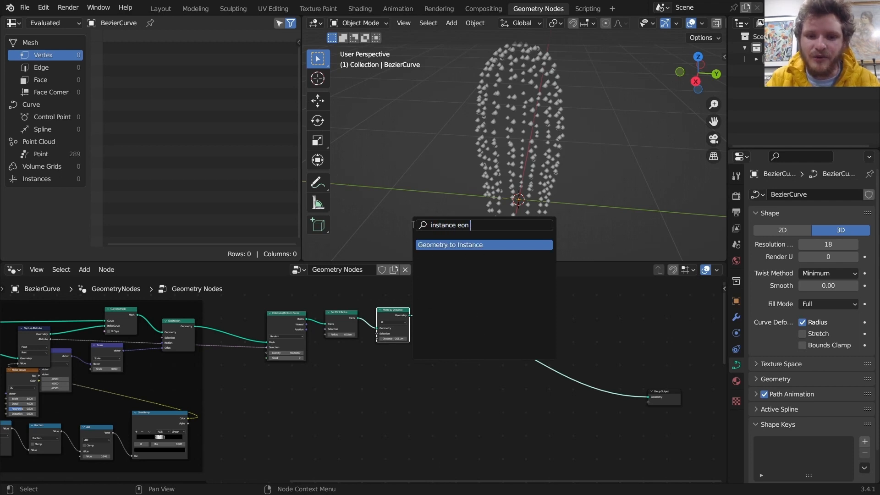
key(Return)
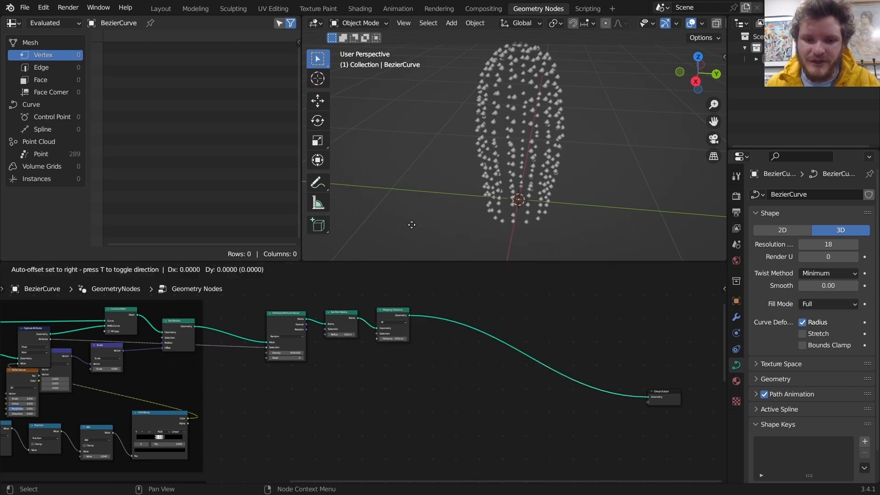
click(444, 345)
Step: Insert Instance on Points after Merge by Distance and connect the needle cluster's output to its Instance input
key(shift+a)
click(410, 224)
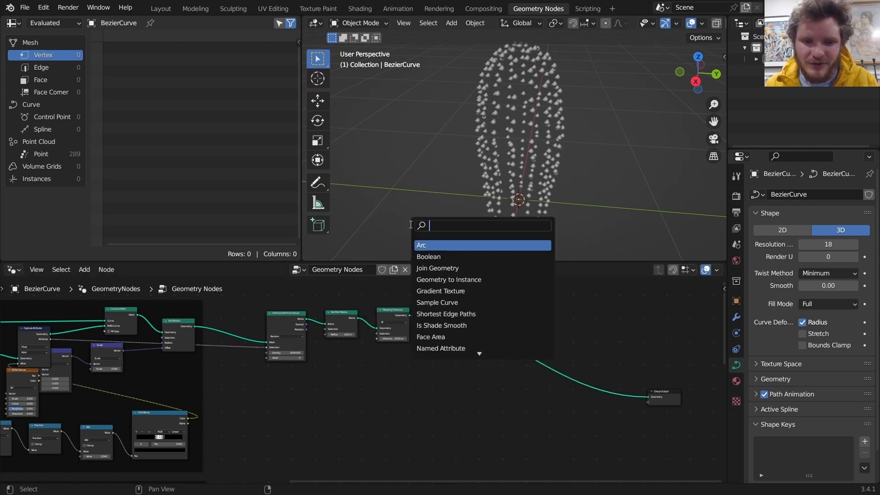
text(instance on)
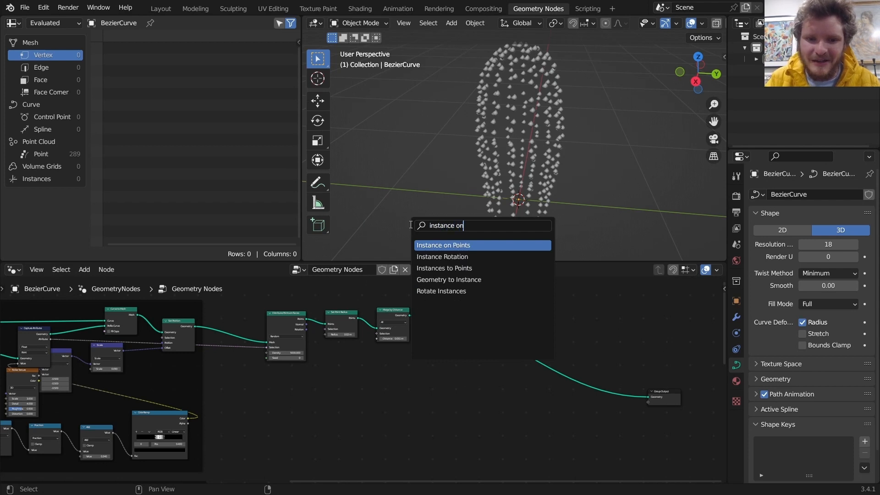
key(Return)
click(462, 306)
middle_drag(407, 350, 413, 340)
scroll(413, 340, down, 2)
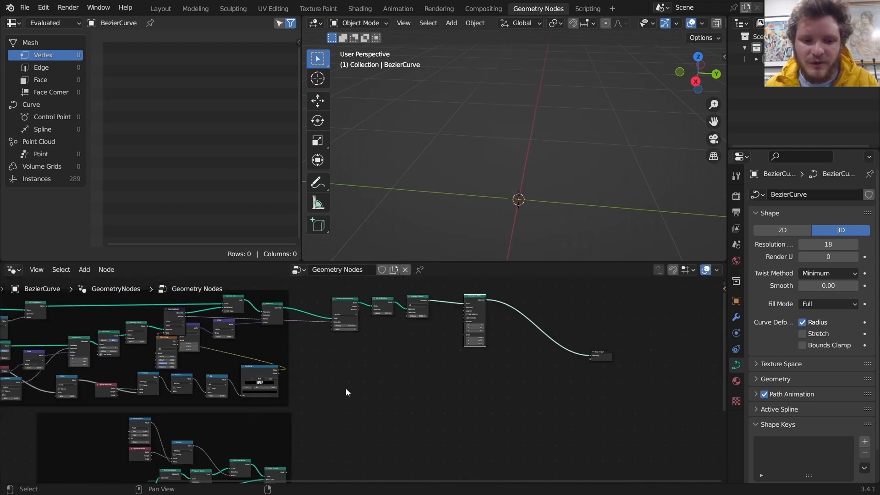
alt+right_drag(276, 467, 471, 318)
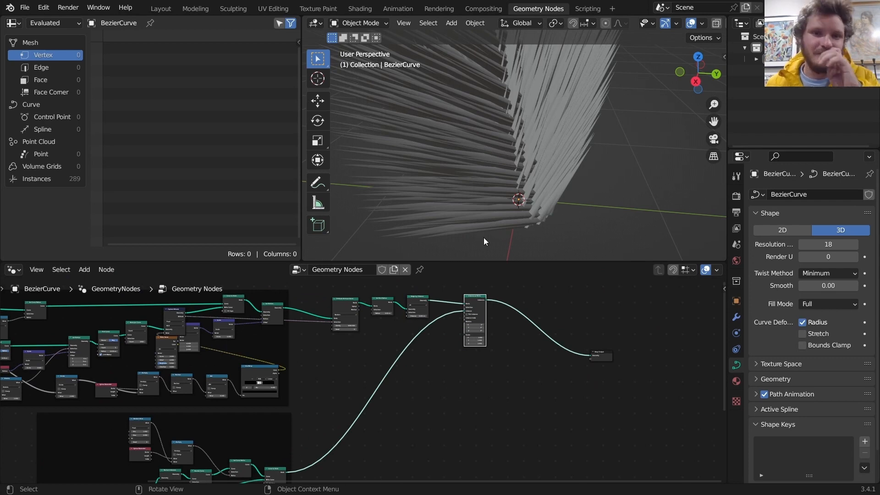
Step: Add a float Random Value node below the point nodes and connect its Value to the Scale of Instance on Points
scroll(477, 313, up, 3)
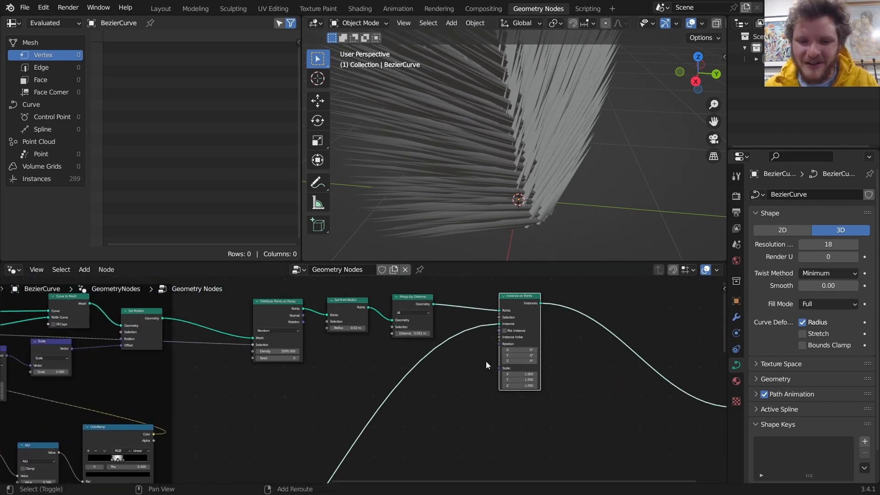
key(shift+a)
text(random)
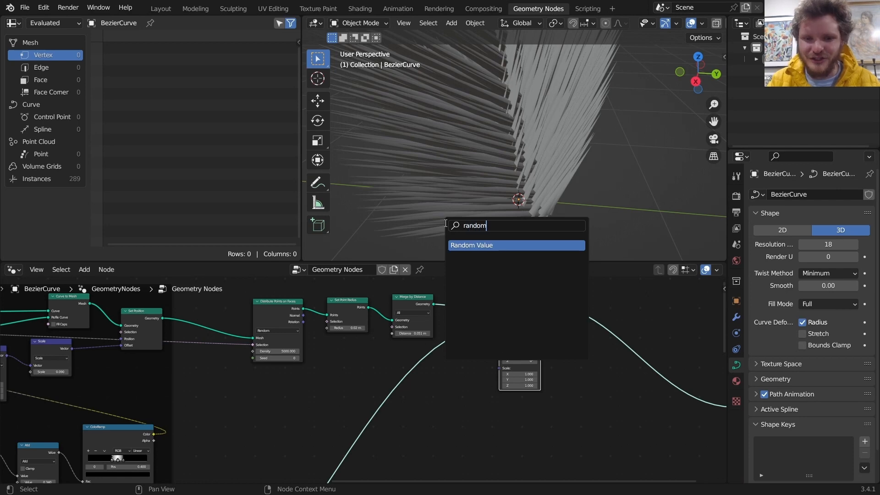
key(Return)
click(433, 379)
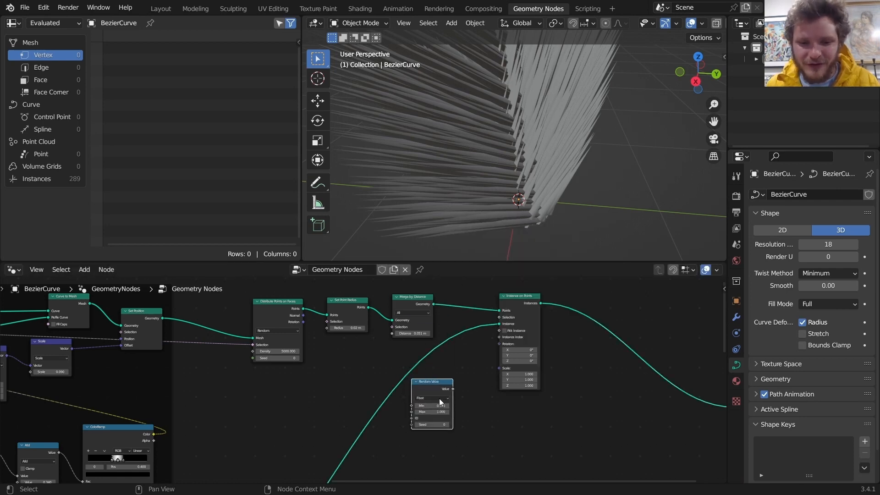
scroll(477, 384, up, 2)
middle_drag(499, 384, 387, 367)
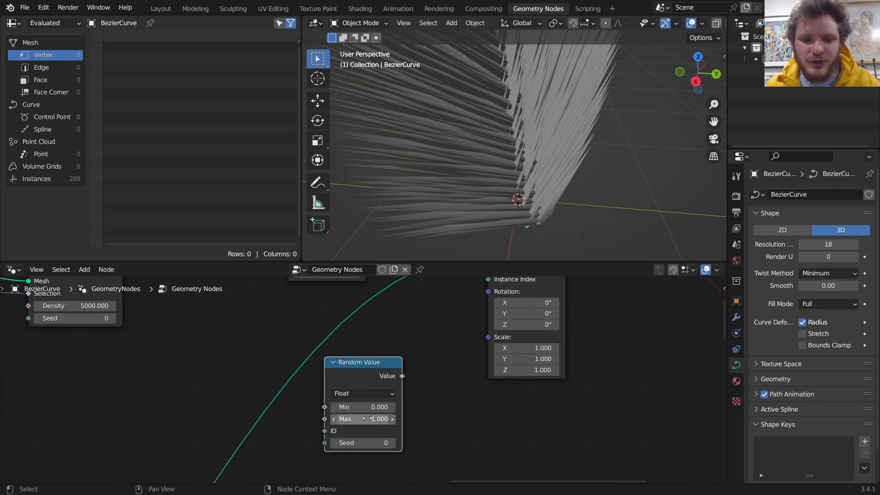
mouse_move(402, 376)
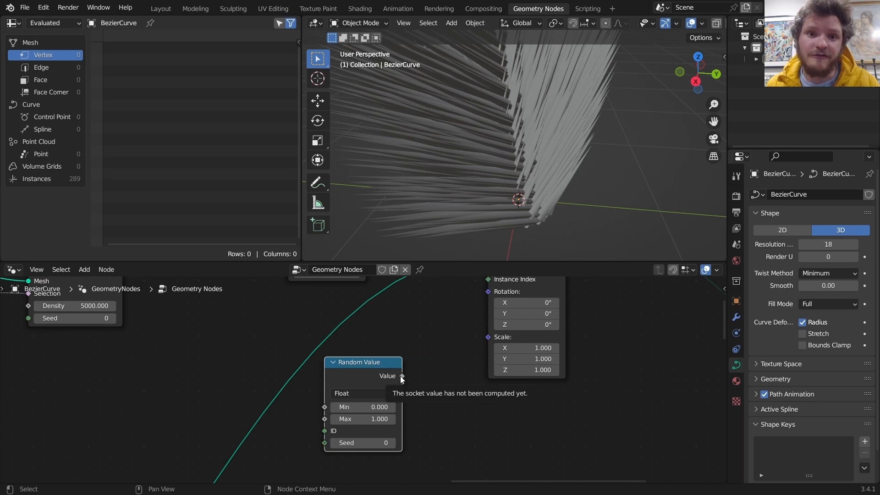
drag(401, 376, 486, 337)
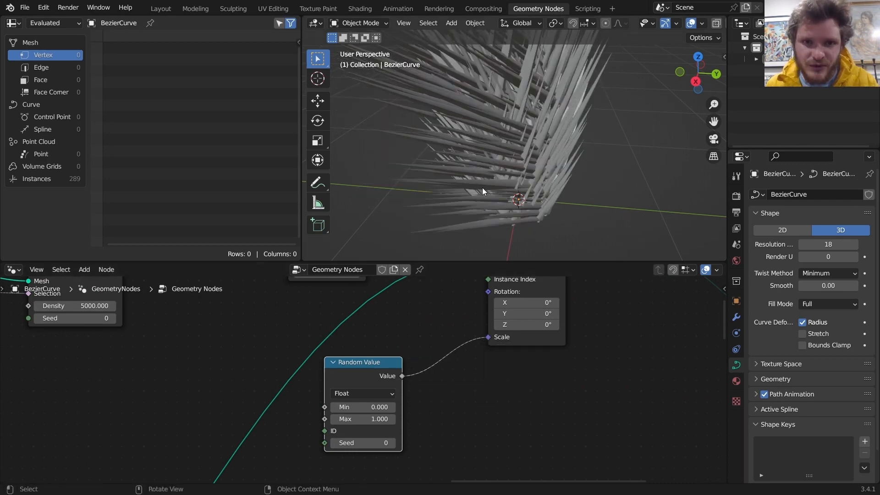
Step: Set the Random Value node's Max to 0.12 and Min to 0.05 to scale the needle clusters down
click(379, 419)
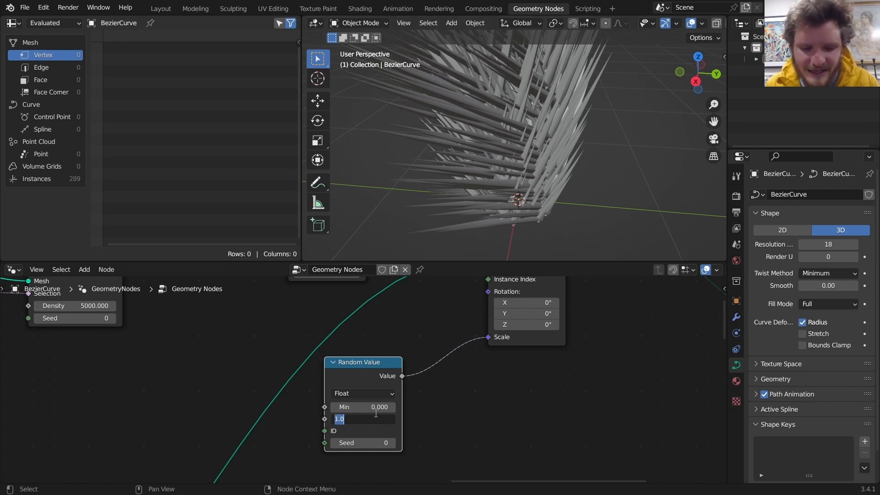
text(.1)
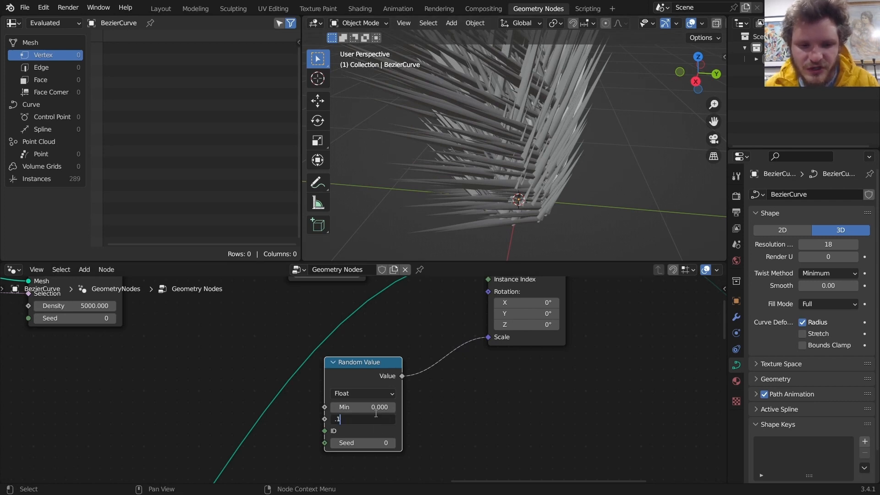
text(2)
key(Return)
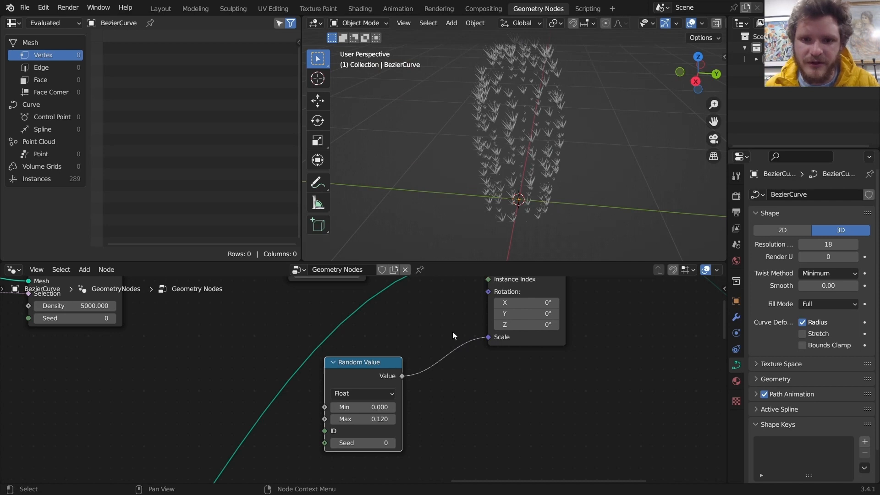
middle_drag(530, 128, 549, 126)
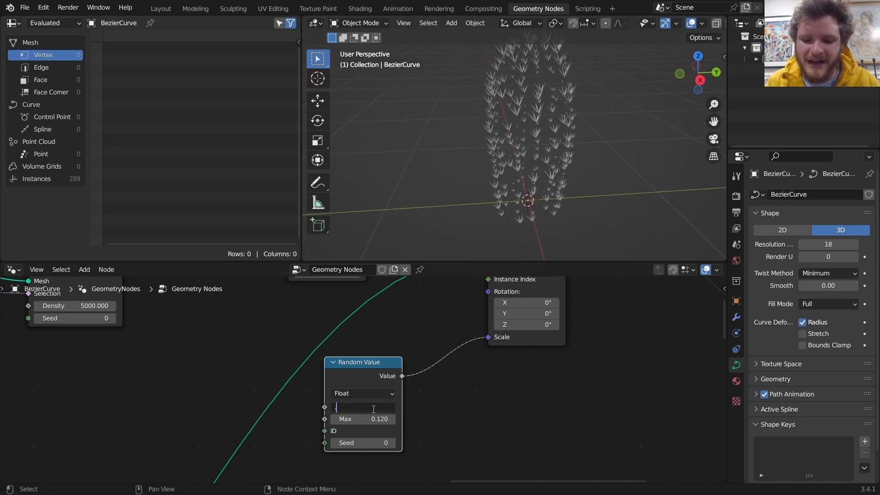
click(373, 407)
text(.05)
key(Return)
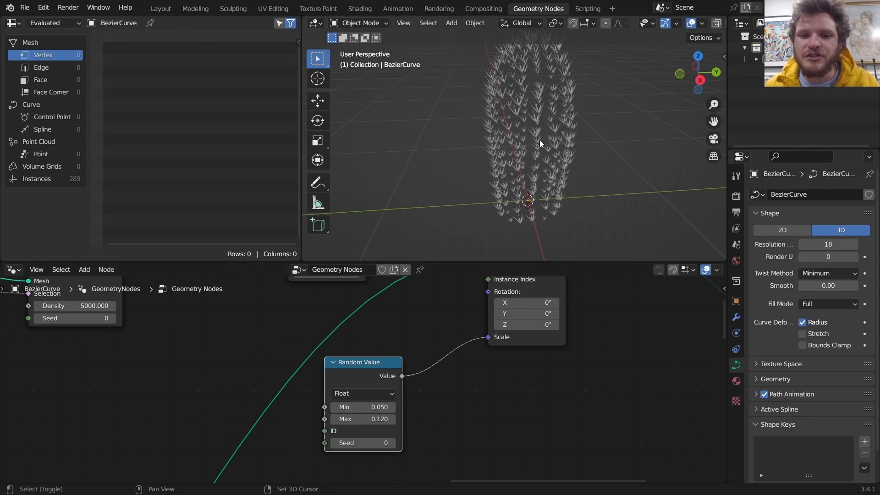
middle_drag(540, 139, 505, 166)
Step: Combine the Instance on Points output with the Set Position geometry through a Join Geometry node and inspect the spines up close
scroll(533, 374, down, 10)
middle_drag(432, 324, 508, 361)
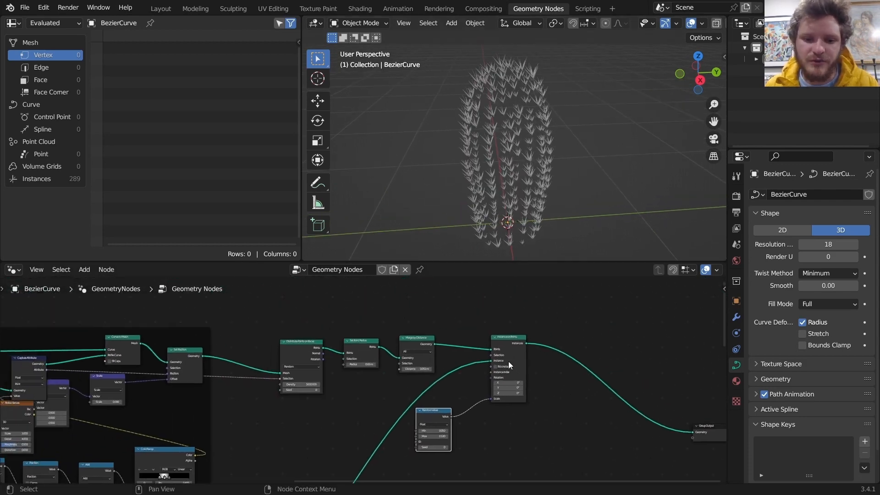
ctrl+shift+right_drag(512, 341, 205, 351)
scroll(544, 147, up, 8)
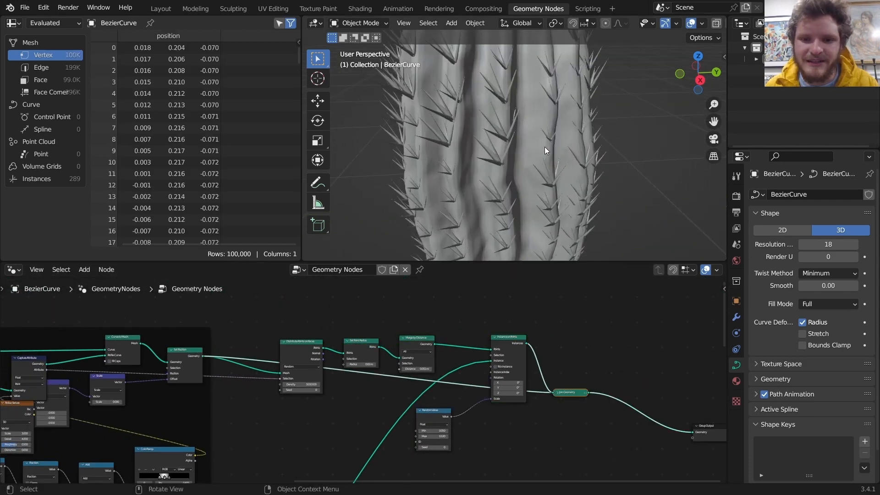
Step: Connect the Rotation output of Distribute Points on Faces to the Rotation input of Instance on Points and check the spines up close
mouse_move(544, 146)
middle_down()
mouse_move(524, 132)
mouse_move(535, 152)
middle_up()
scroll(527, 150, down, 8)
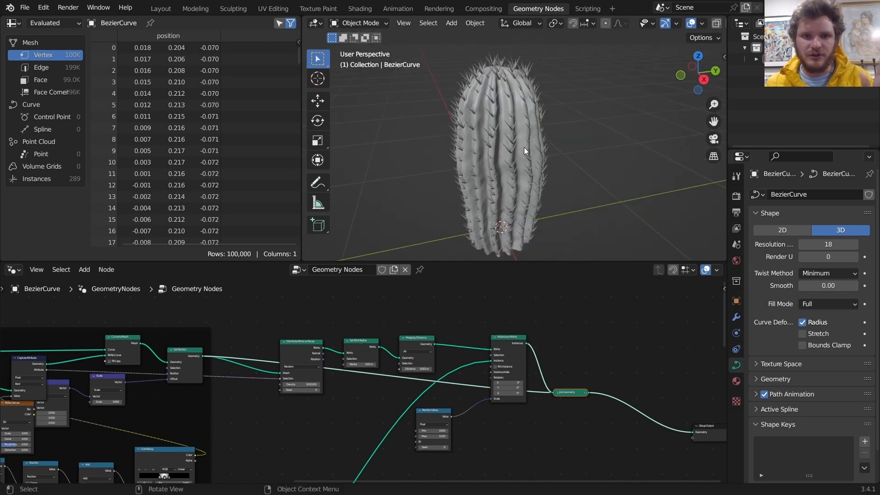
scroll(441, 366, up, 3)
middle_drag(441, 365, 348, 392)
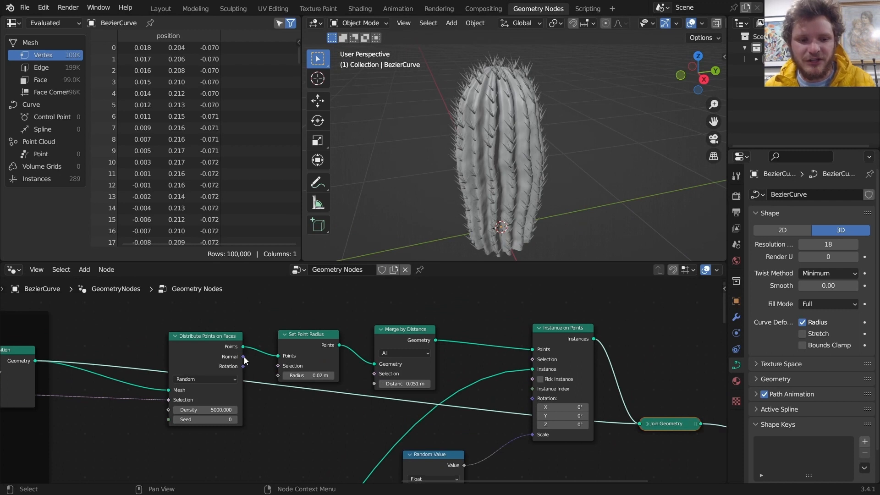
drag(243, 357, 533, 398)
key(ctrl+z)
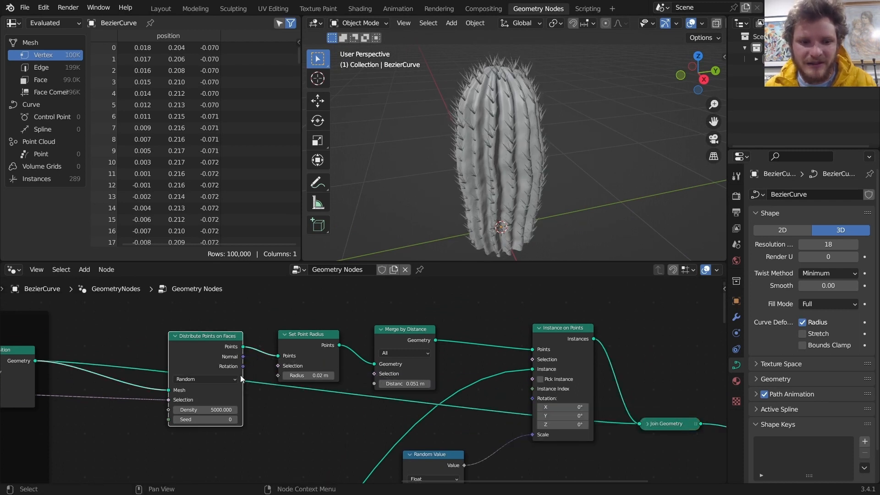
drag(241, 367, 529, 397)
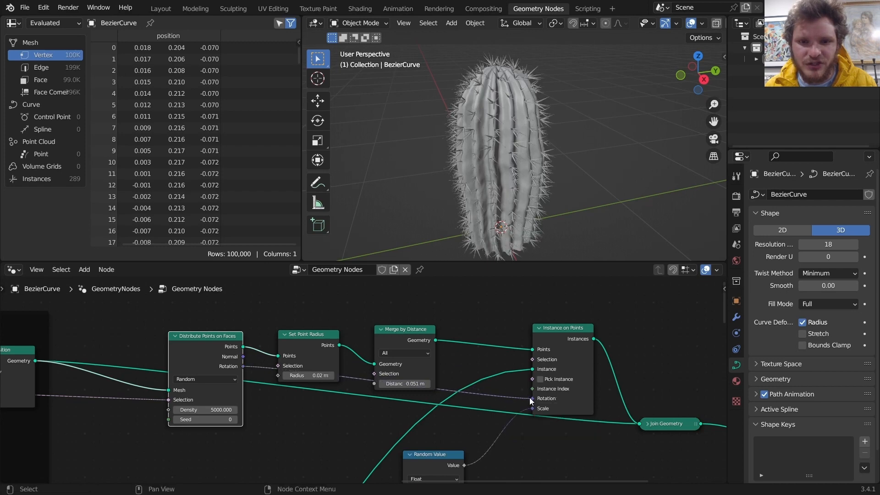
mouse_move(508, 117)
middle_down()
mouse_move(497, 122)
mouse_move(502, 115)
middle_up()
scroll(502, 115, up, 6)
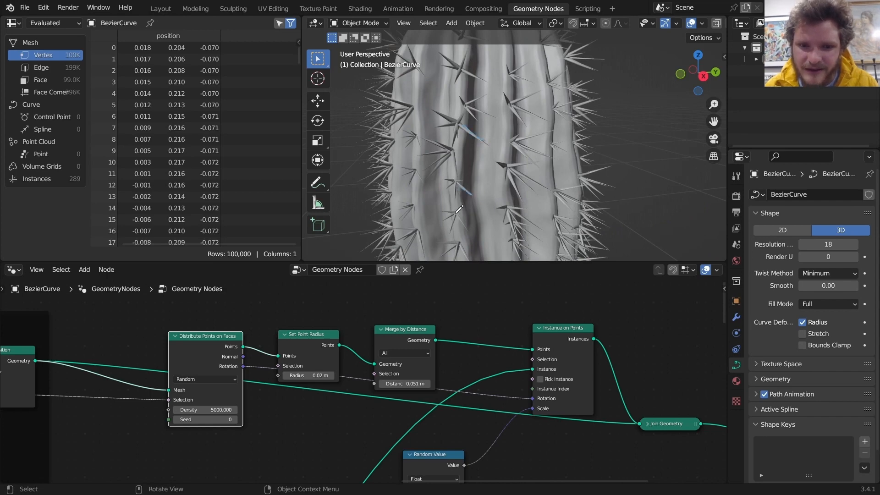
Step: Move Set Point Radius and Merge by Distance out of the way and insert a Vector Math Add node into the rotation link
middle_drag(392, 342, 433, 310)
drag(344, 371, 449, 285)
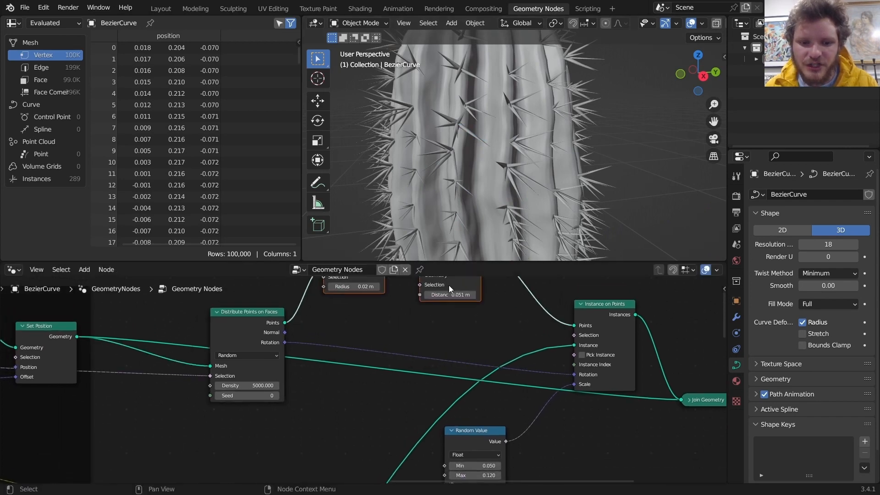
key(shift+a)
click(403, 224)
text(vec)
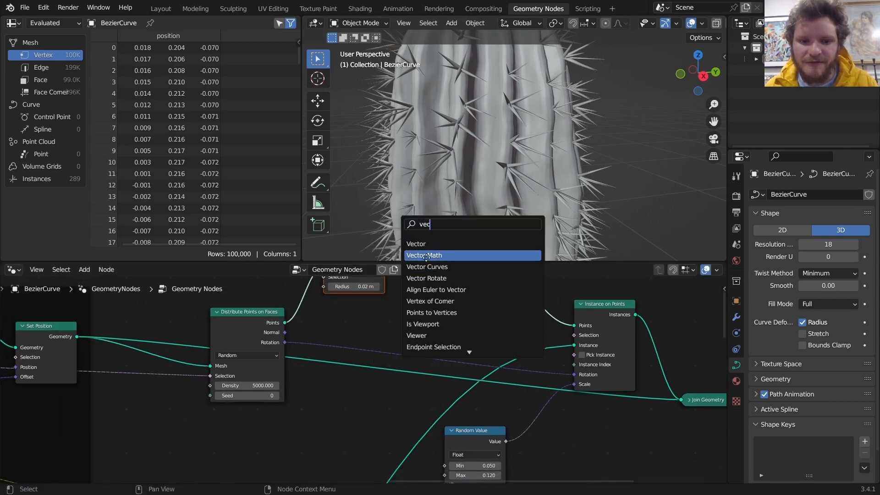
click(423, 255)
click(407, 358)
Step: Feed the Add node's second Vector input from a new vector Random Value node
drag(398, 364, 290, 362)
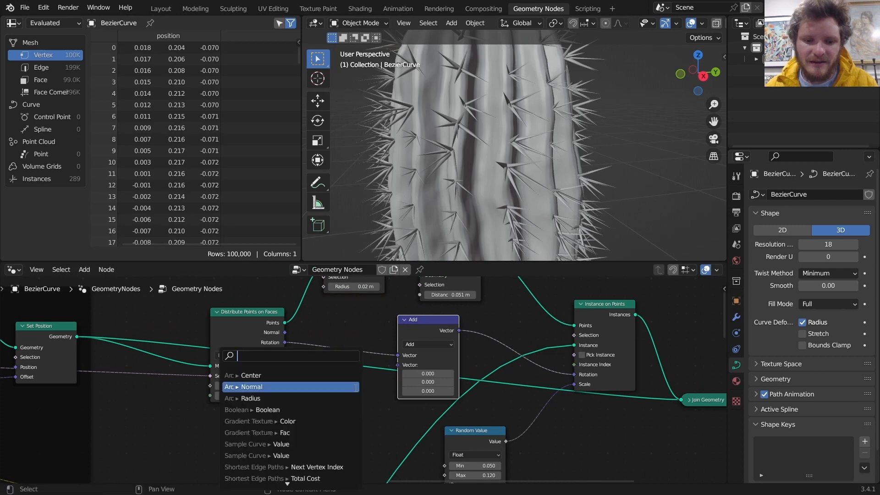
text(random)
key(Return)
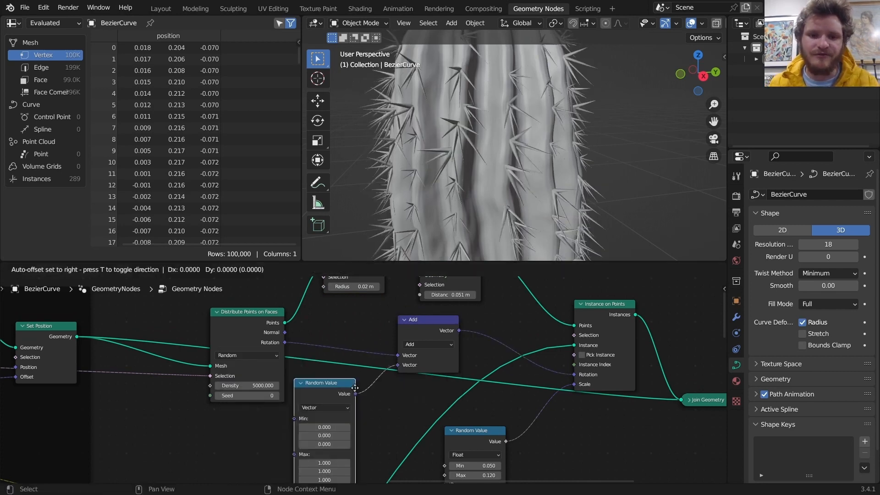
click(355, 388)
Step: Set the vector Random Value's Max to 0 on X and Z and 10.5 on Y to spin the needle clusters randomly
shift+scroll(353, 391, down, 4)
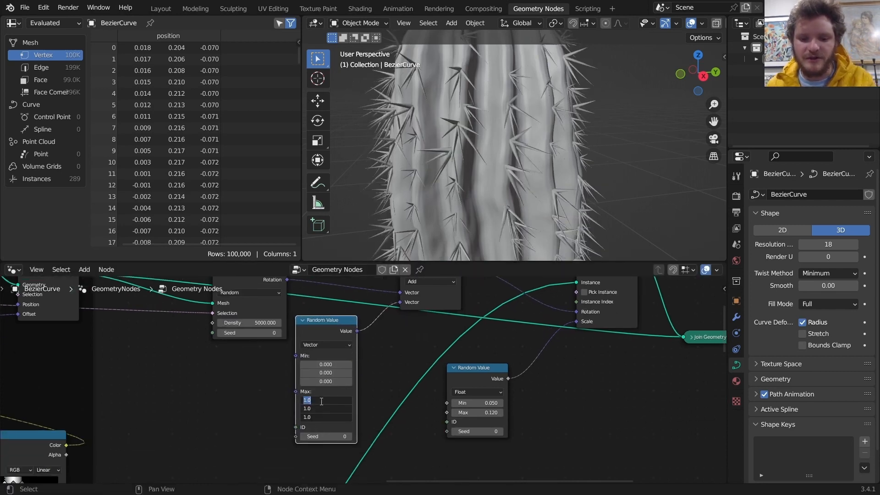
text(0)
key(Return)
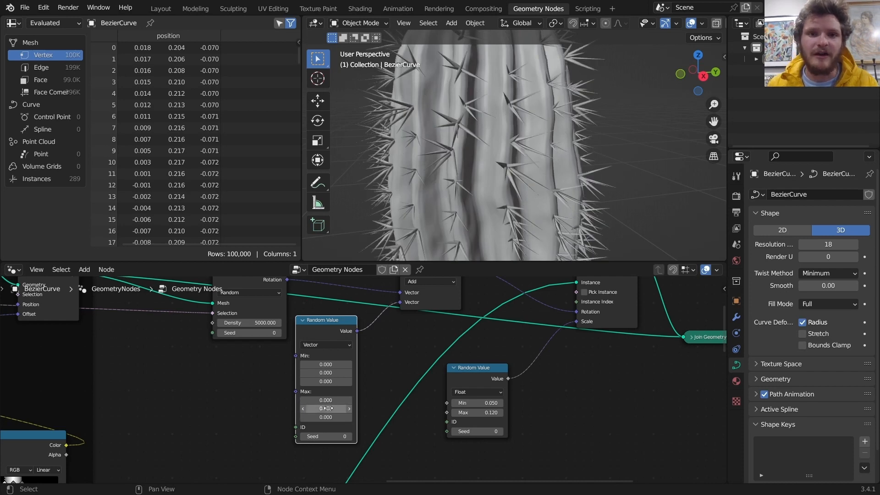
drag(327, 400, 462, 409)
key(ctrl+z)
key(ctrl+z)
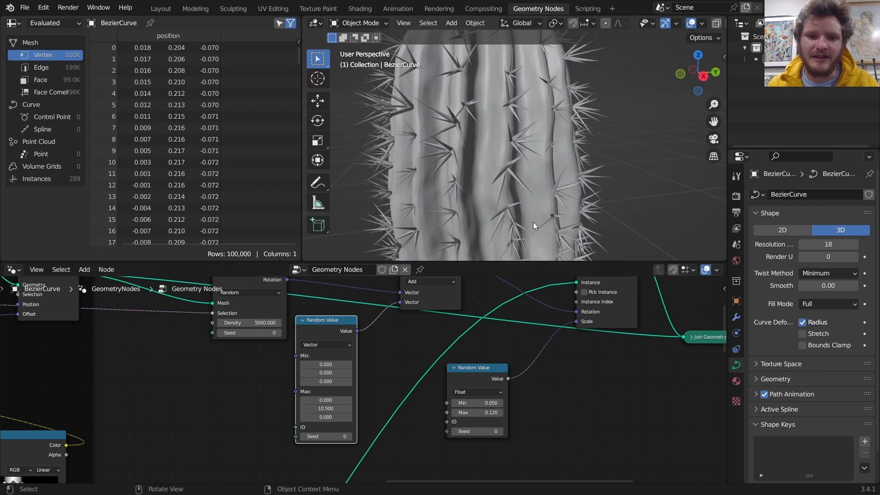
scroll(484, 149, down, 5)
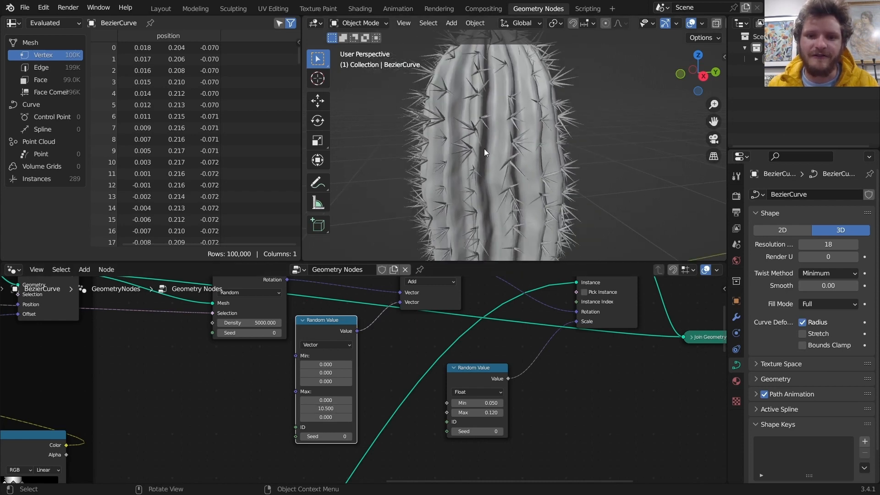
Step: Set the vector Random Value's Max X and Z to 0.1, Min X to -0.1 and Min Z to 0.1
click(330, 400)
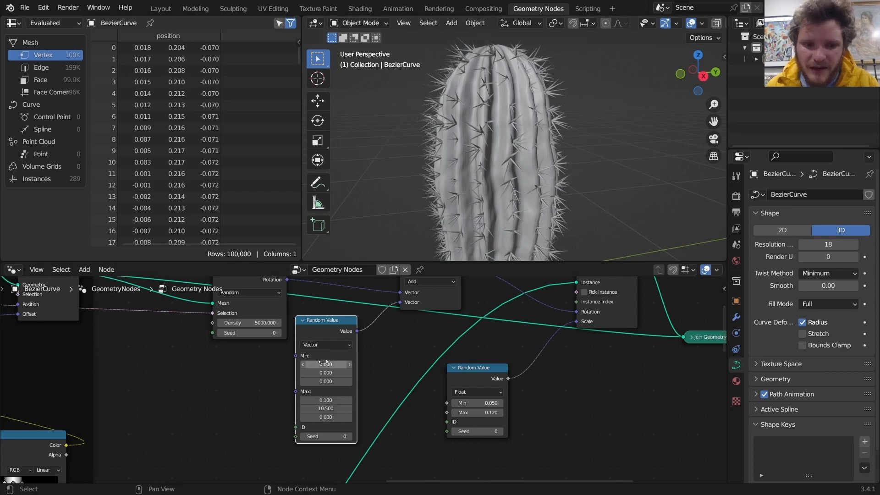
text(0.1)
key(Return)
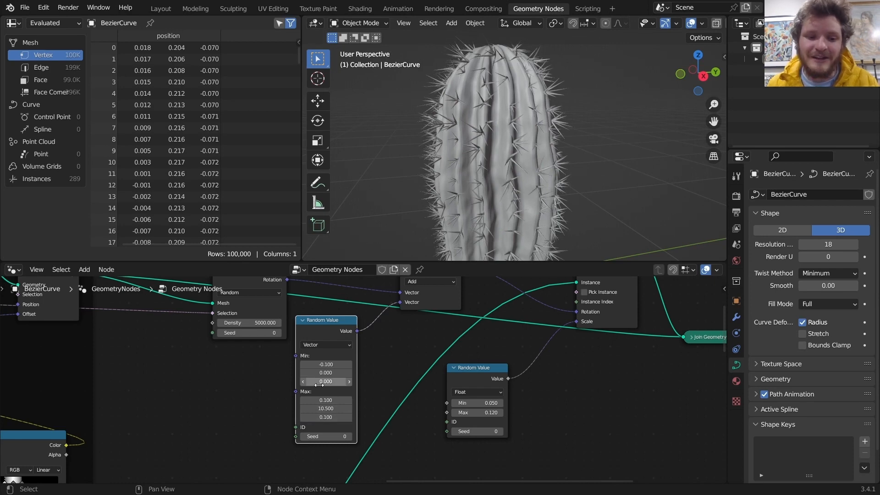
text(0.1)
key(Return)
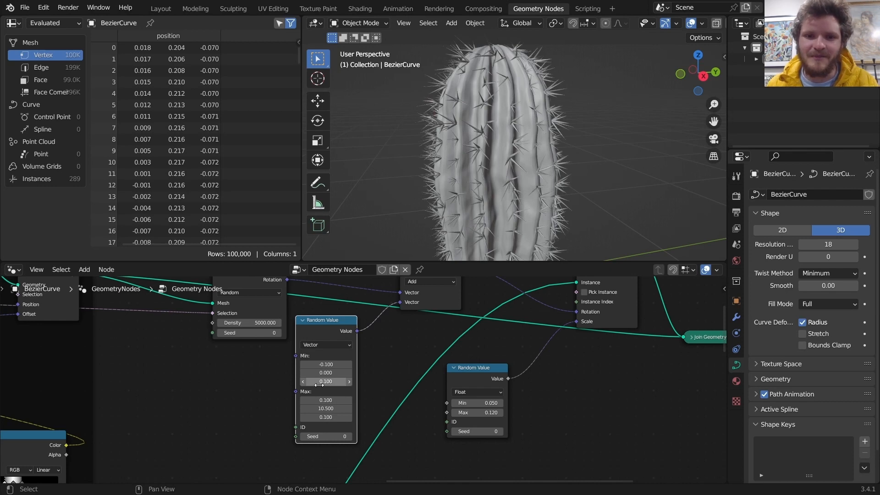
Step: Try adjusting the Max of the needle scale and the distance of Merge by Distance, undoing each change
scroll(480, 123, down, 2)
mouse_move(505, 146)
middle_down()
mouse_move(484, 143)
mouse_move(509, 151)
middle_up()
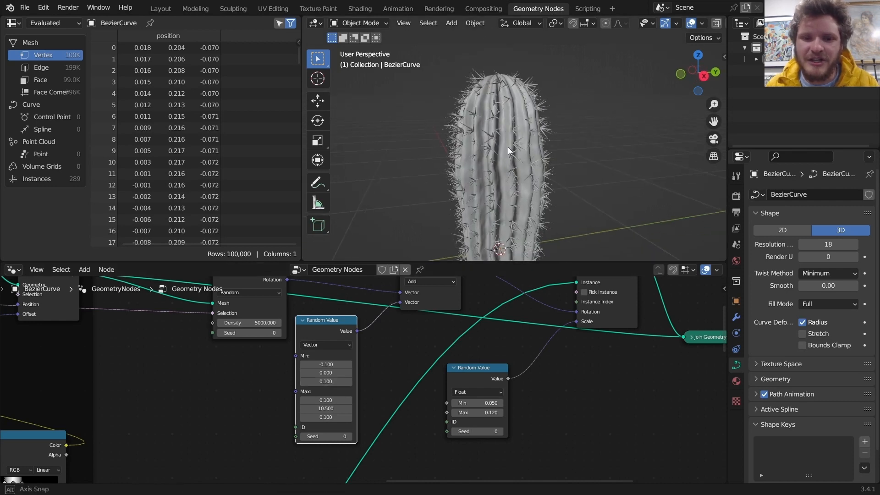
shift+drag(477, 412, 457, 412)
key(ctrl+z)
middle_drag(257, 322, 380, 422)
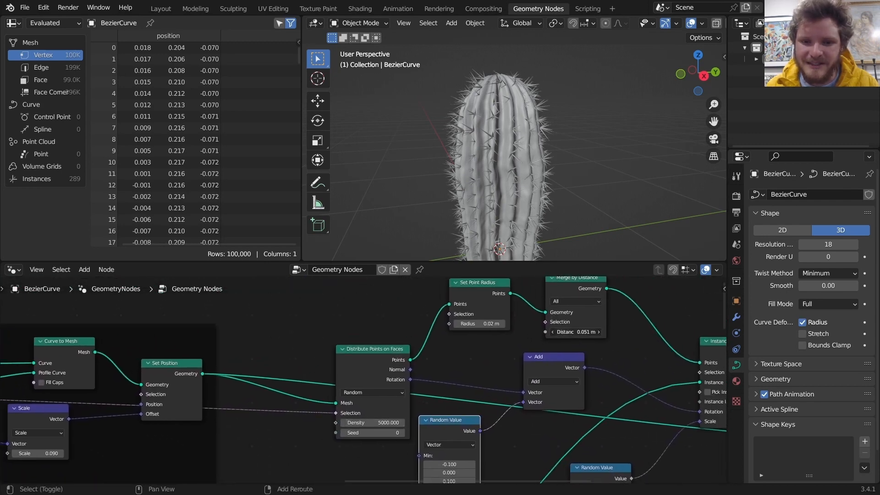
shift+drag(575, 331, 566, 332)
key(ctrl+z)
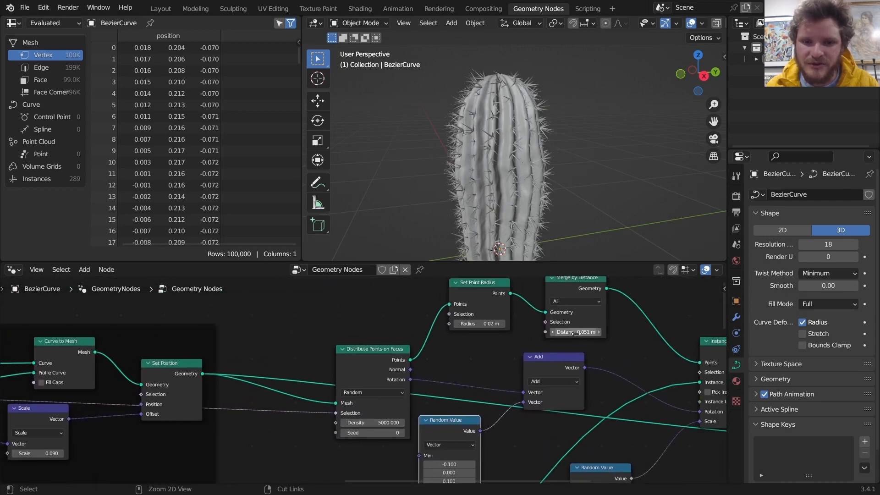
Step: Try a value of 24 in the Value node driving the curve circle's resolution, inspect the ribs and undo it
mouse_move(493, 158)
middle_down()
mouse_move(552, 171)
mouse_move(548, 183)
mouse_move(487, 138)
mouse_move(494, 158)
middle_up()
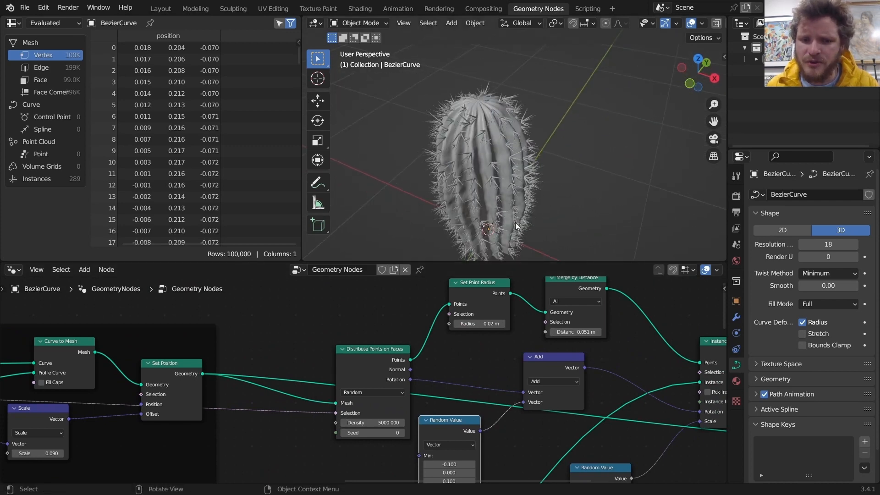
middle_drag(516, 225, 508, 133)
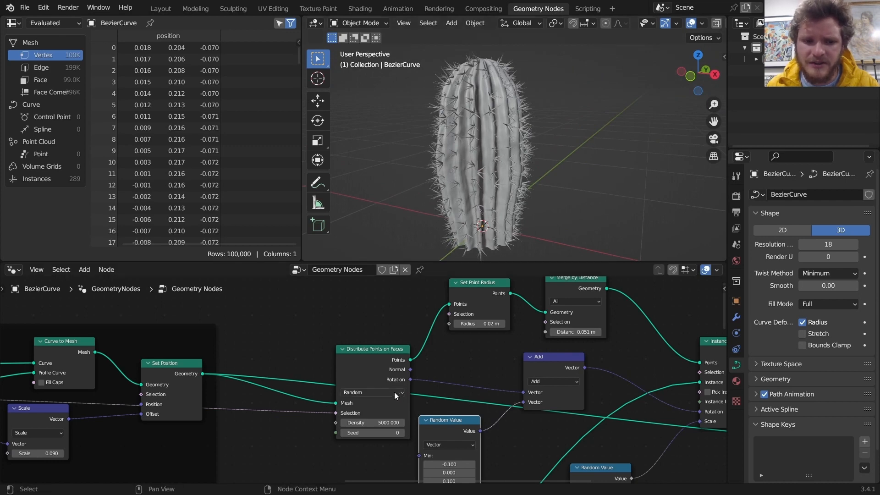
scroll(394, 391, down, 8)
middle_drag(238, 425, 531, 364)
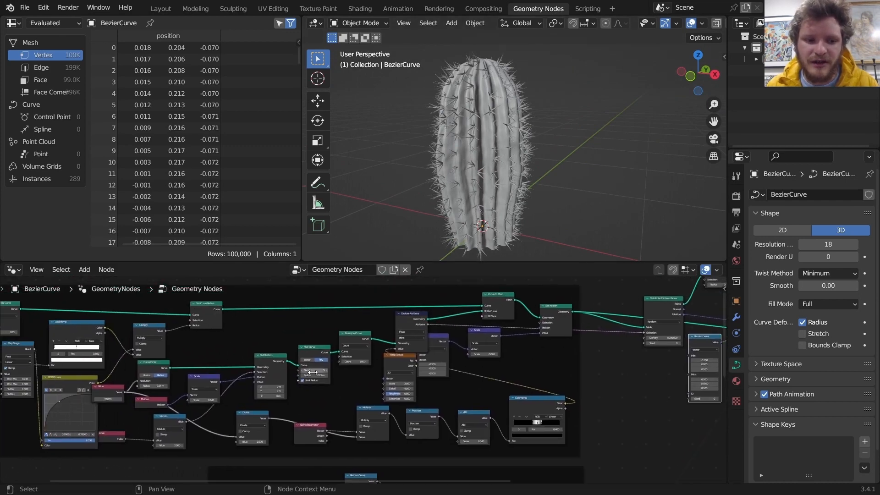
middle_drag(120, 374, 316, 356)
scroll(315, 356, up, 7)
drag(172, 375, 107, 375)
key(ctrl+z)
click(170, 376)
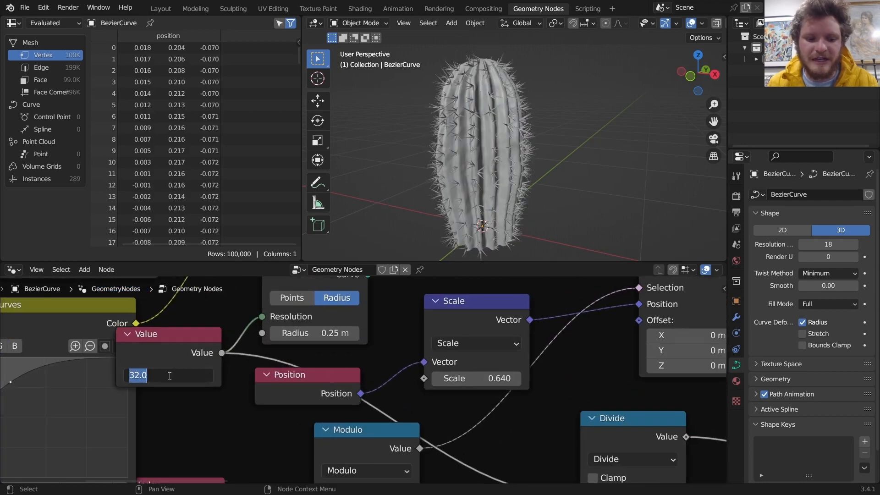
text(24)
key(Return)
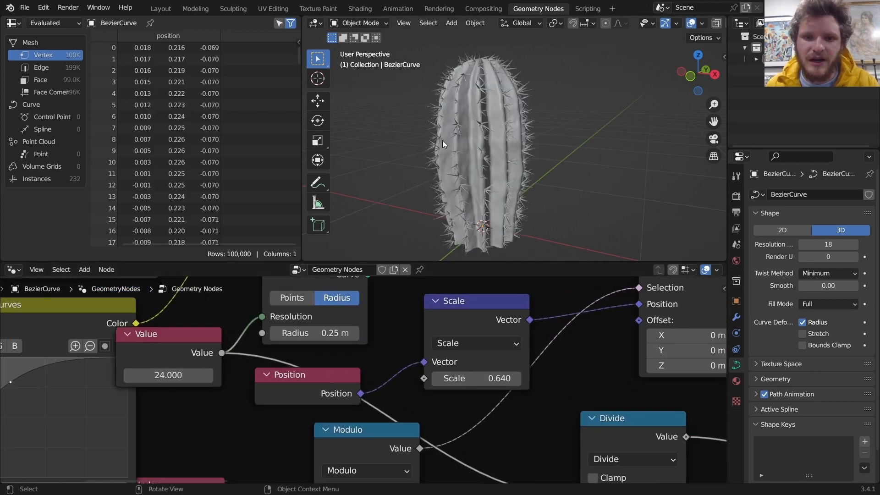
middle_drag(442, 140, 473, 71)
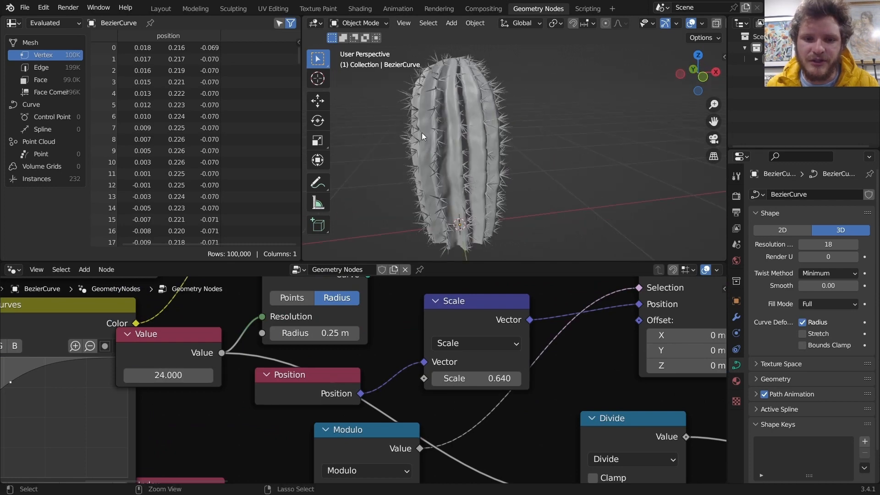
key(ctrl+z)
Step: Set the Value node driving the curve circle's resolution to 26 and inspect the cactus with its node tree
middle_drag(488, 106, 419, 116)
click(165, 376)
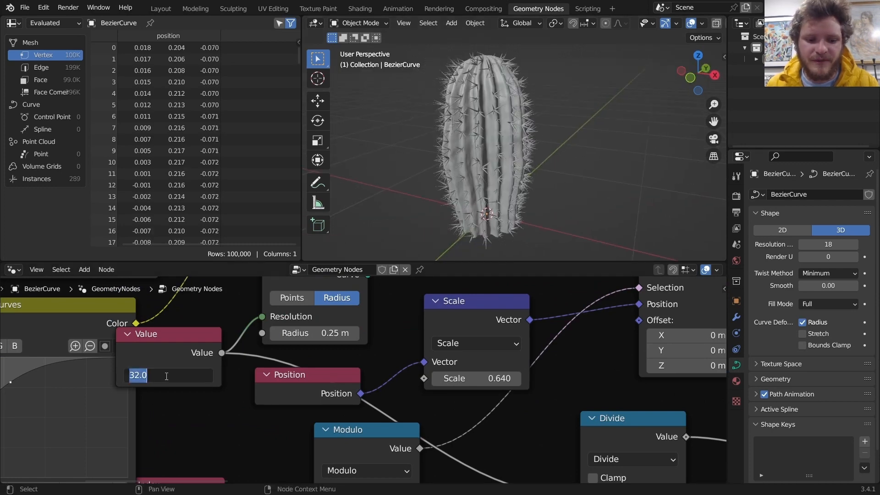
key(Return)
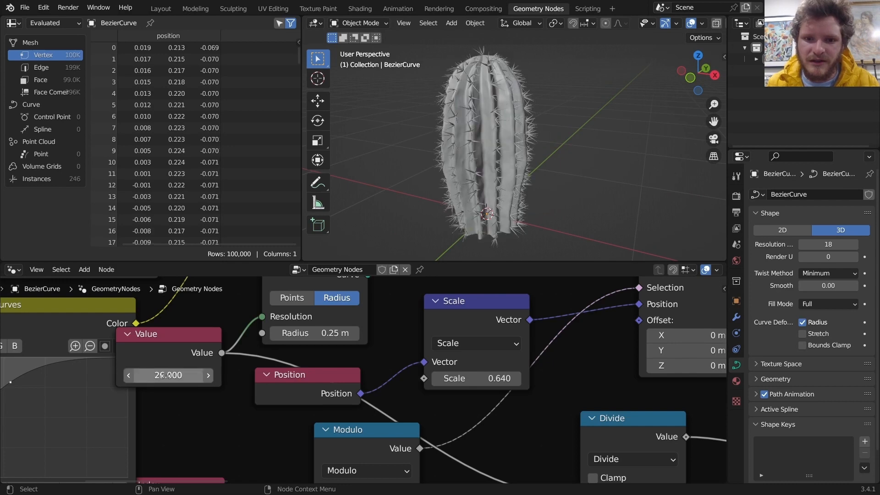
middle_drag(458, 138, 523, 124)
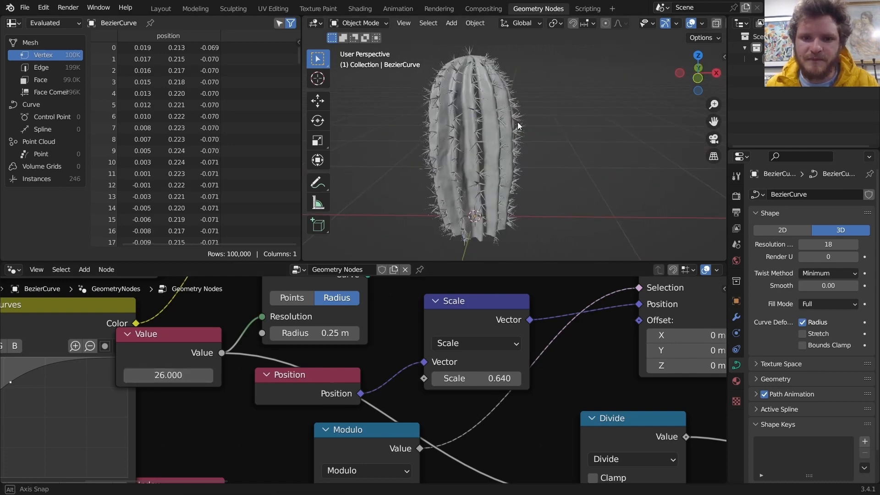
scroll(610, 338, down, 8)
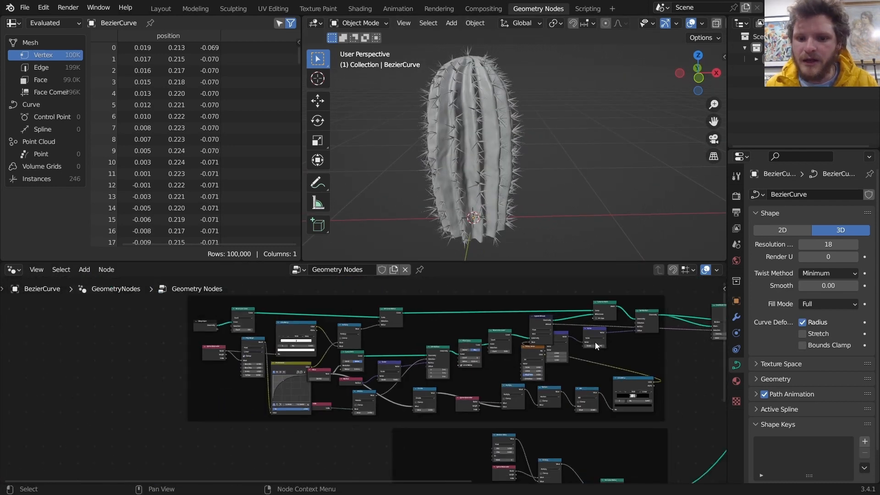
middle_drag(595, 342, 269, 367)
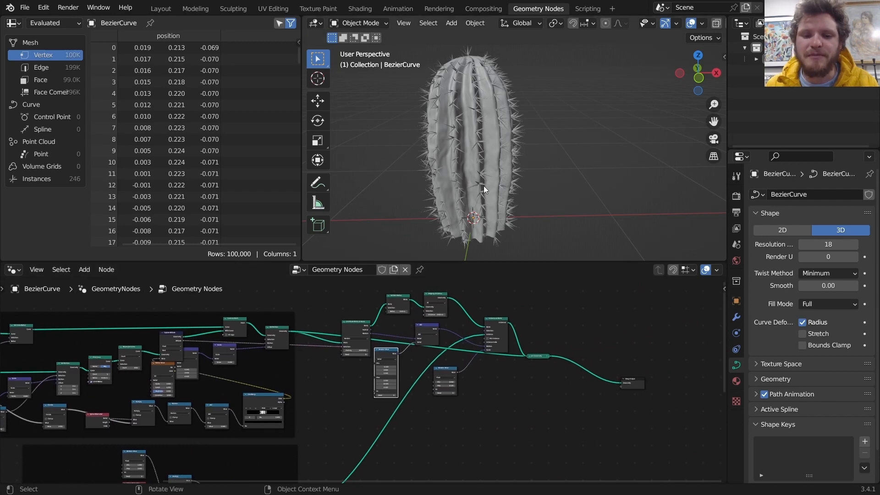
mouse_move(487, 128)
middle_down()
mouse_move(447, 131)
mouse_move(477, 125)
middle_up()
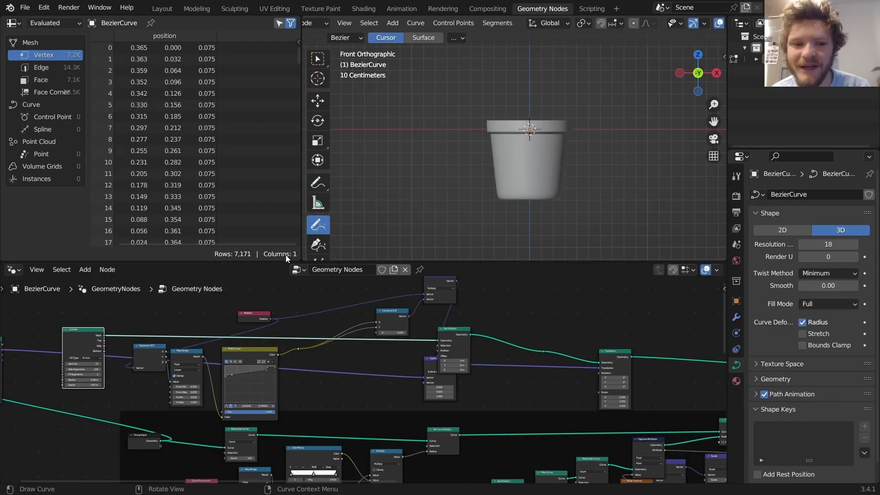
Step: Link the Cylinder mesh directly to the Transform node, draw a test cactus curve beside the pot, and undo the curve
alt+right_drag(89, 340, 612, 366)
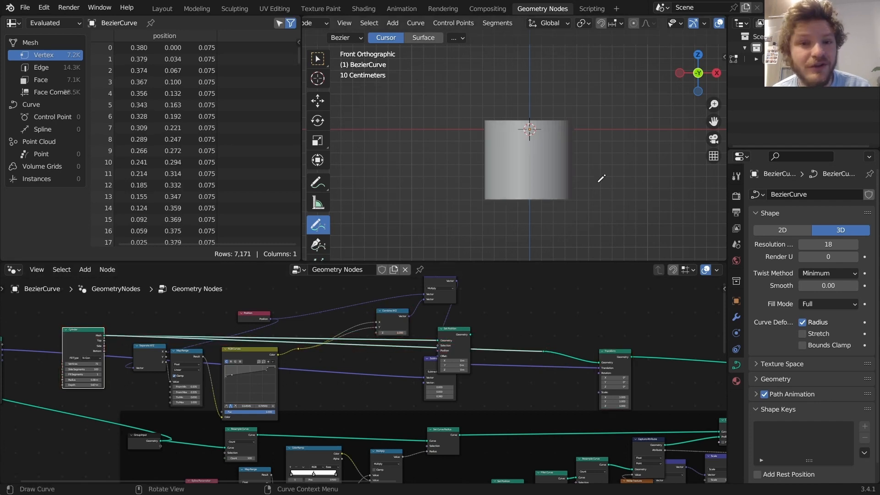
scroll(598, 181, down, 2)
shift+middle_drag(602, 152, 534, 162)
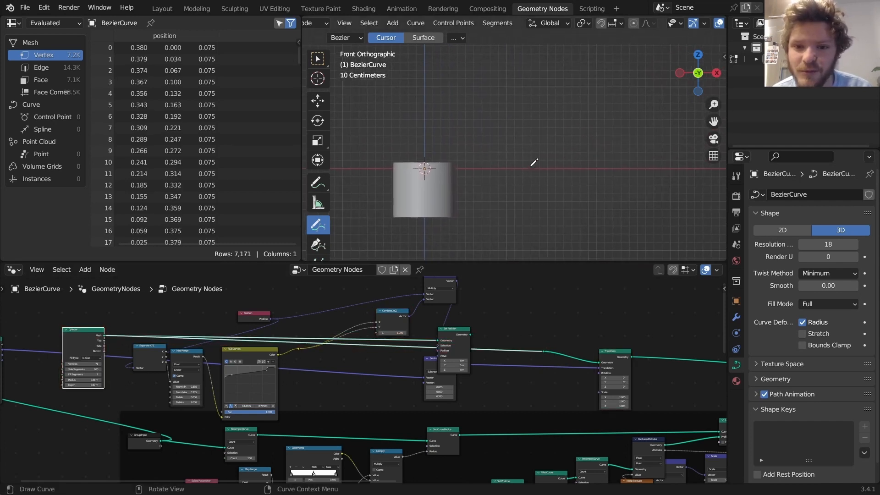
drag(539, 109, 527, 87)
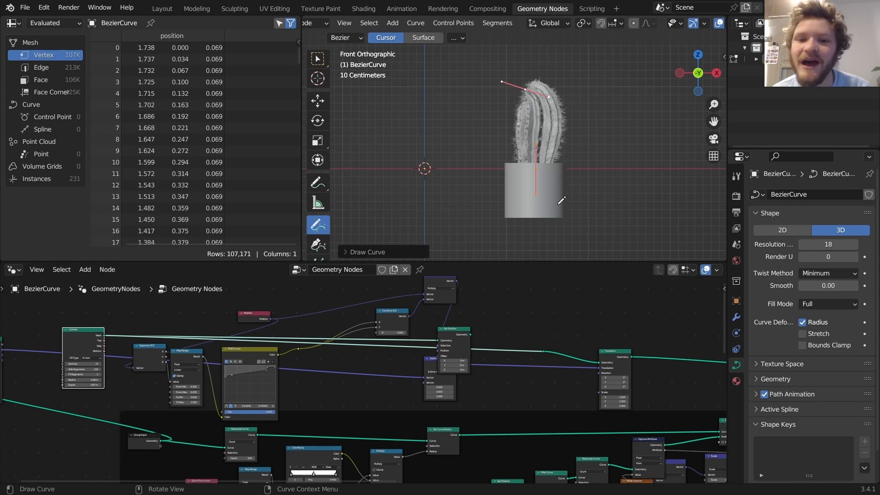
key(ctrl+z)
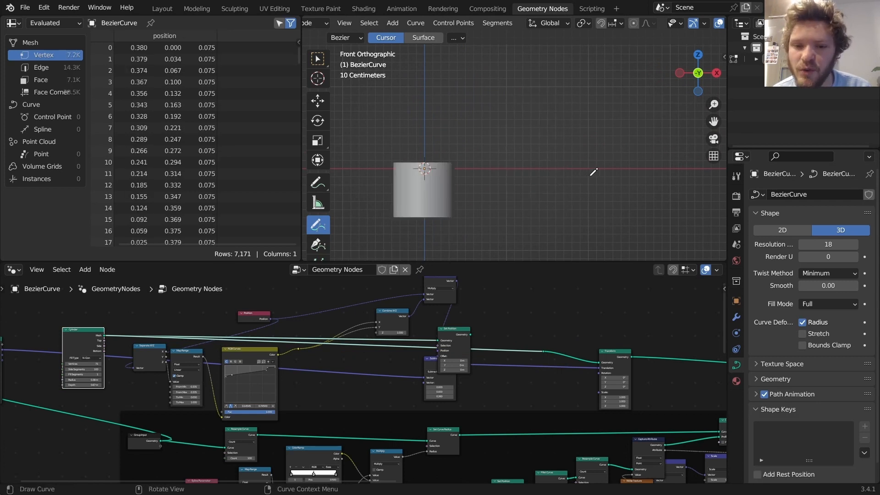
Step: Draw another bent test cactus curve and reconnect the Set Position output to the Transform node
drag(590, 90, 574, 90)
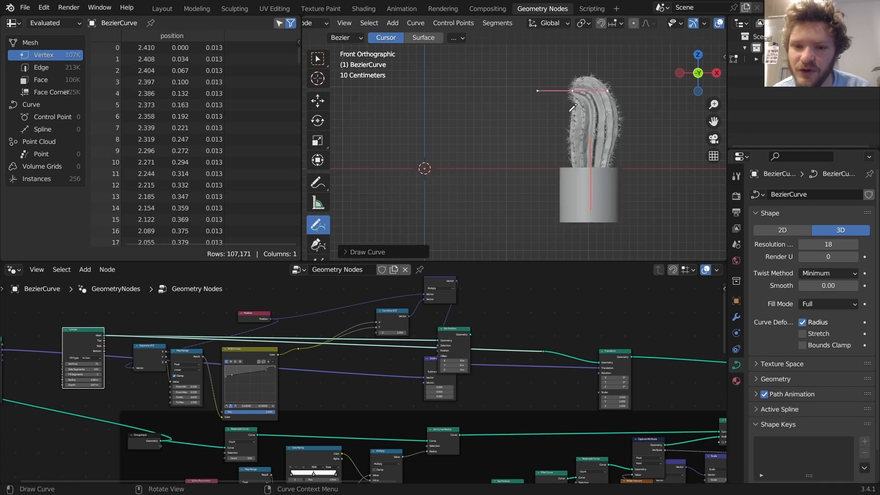
drag(462, 334, 537, 345)
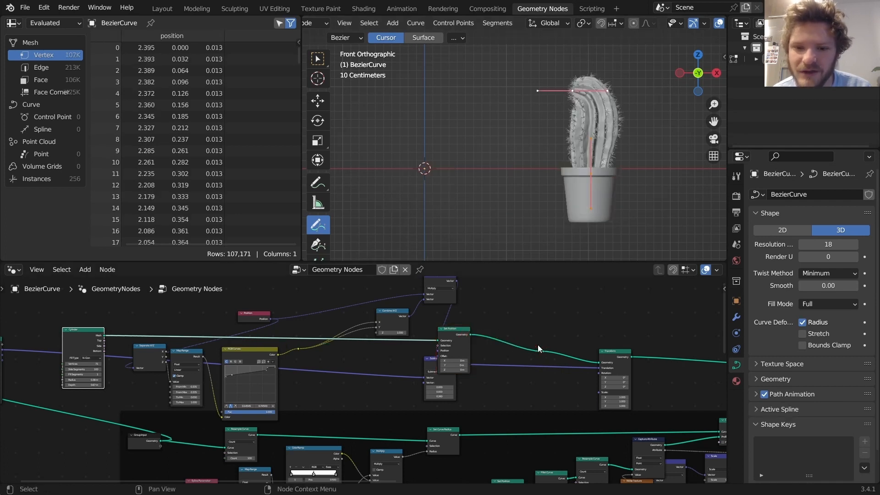
Step: Open the recent file with the cactus without a pot, discarding the changes to AFTEER.blend, and put the curve in Object Mode
click(24, 7)
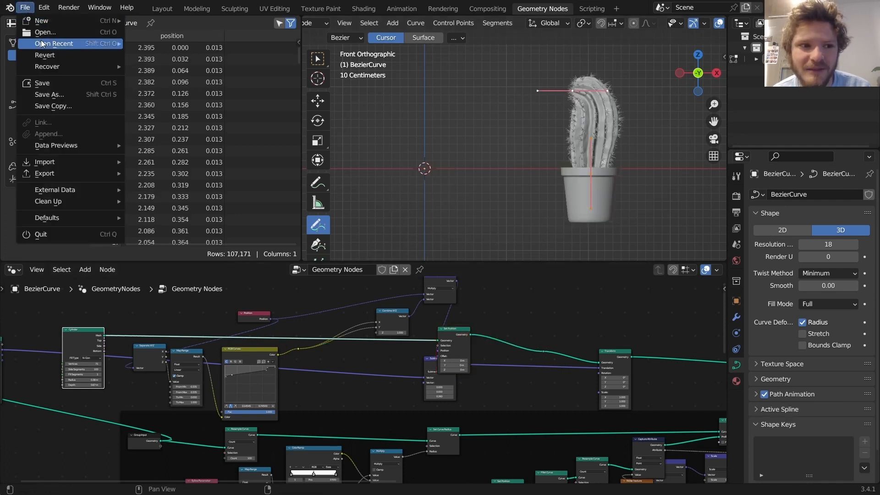
mouse_move(54, 43)
click(156, 56)
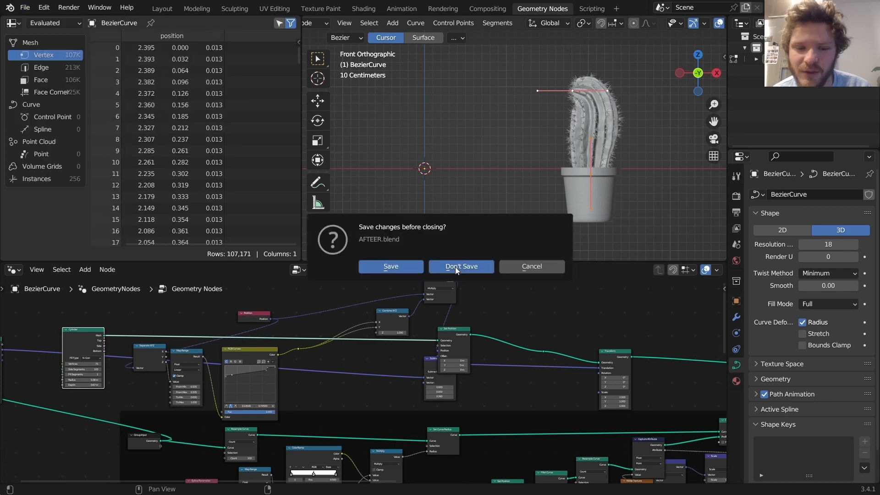
click(455, 267)
key(Tab)
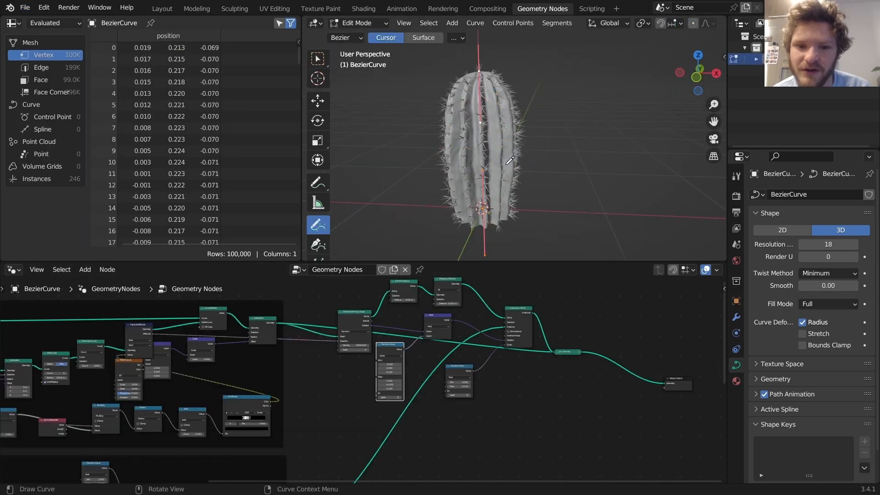
key(Tab)
Step: Add a Cylinder mesh node in the empty area above the cactus node frame
scroll(385, 354, down, 6)
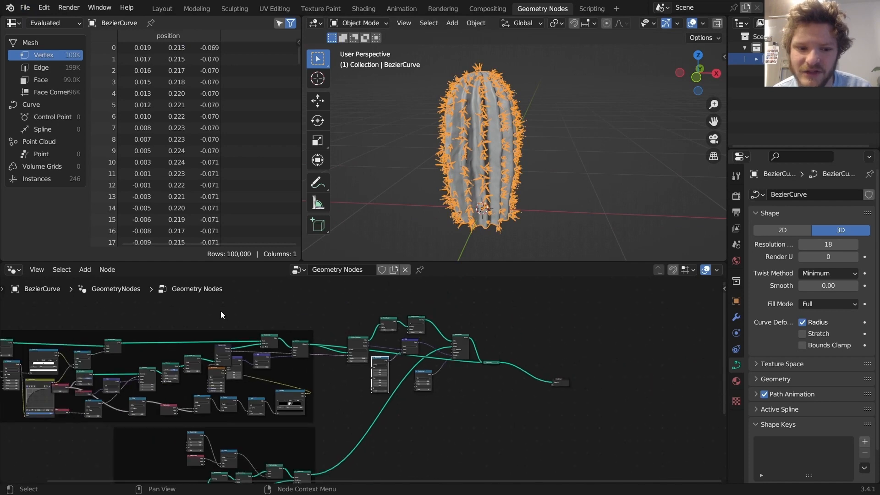
middle_drag(112, 310, 358, 347)
scroll(358, 347, up, 4)
key(shift+a)
text(cyl)
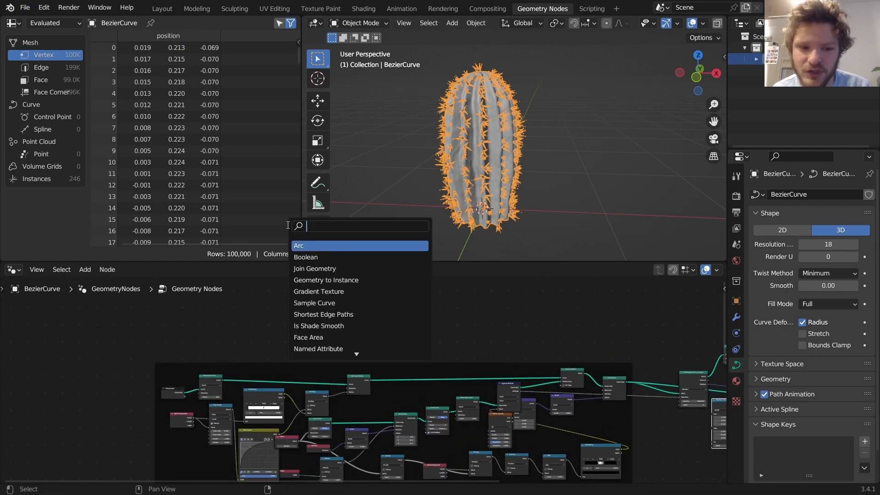
key(Return)
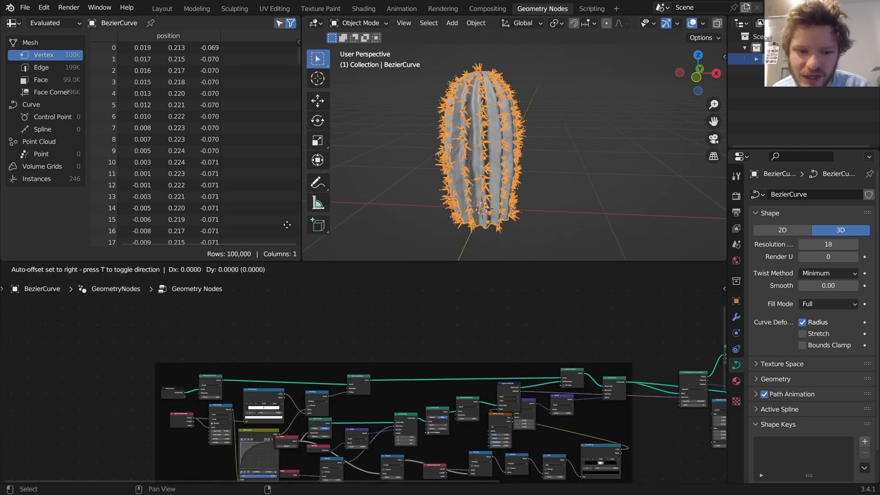
click(319, 293)
scroll(247, 307, up, 3)
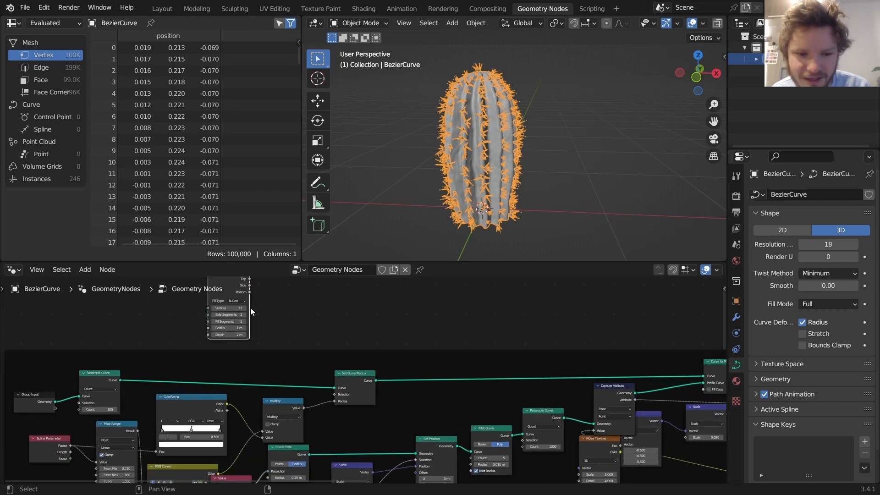
middle_drag(250, 307, 405, 350)
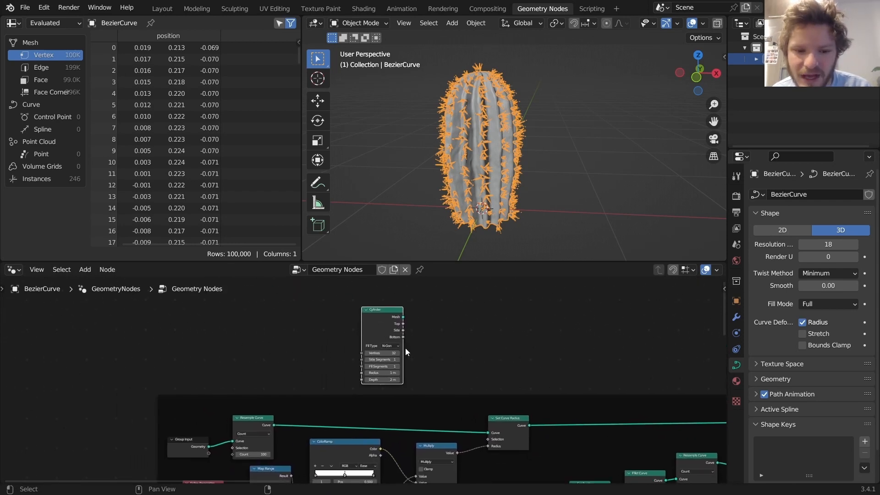
Step: Send the Cylinder node's mesh to the output and view it in front orthographic view
ctrl+shift+click(380, 314)
scroll(504, 161, down, 3)
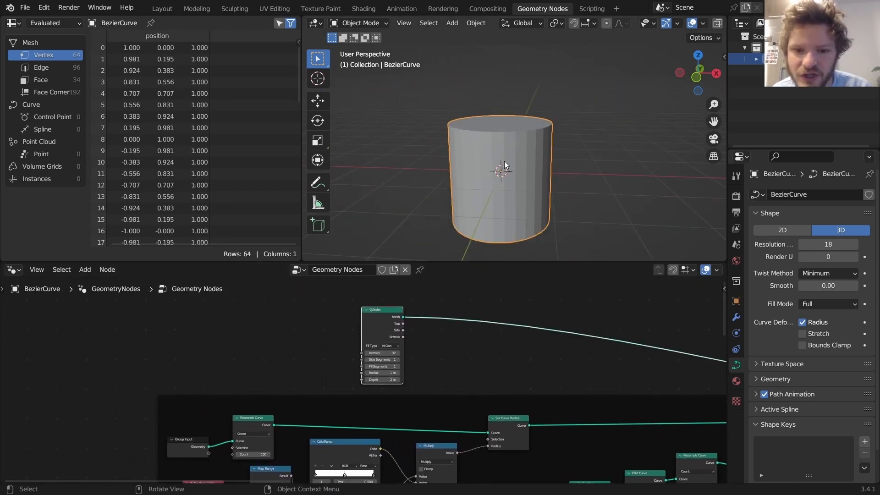
click(693, 77)
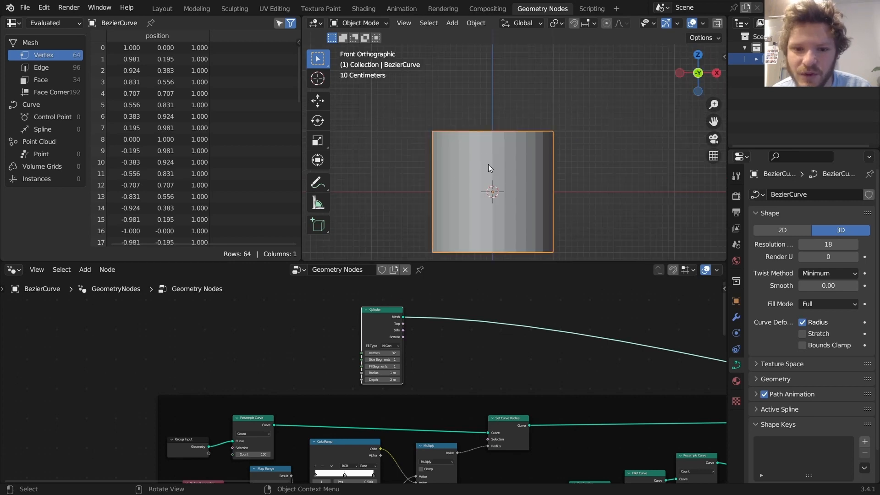
Step: Insert a Transform node on the link after the Cylinder, keeping its translation at zero
scroll(444, 318, up, 1)
key(shift+a)
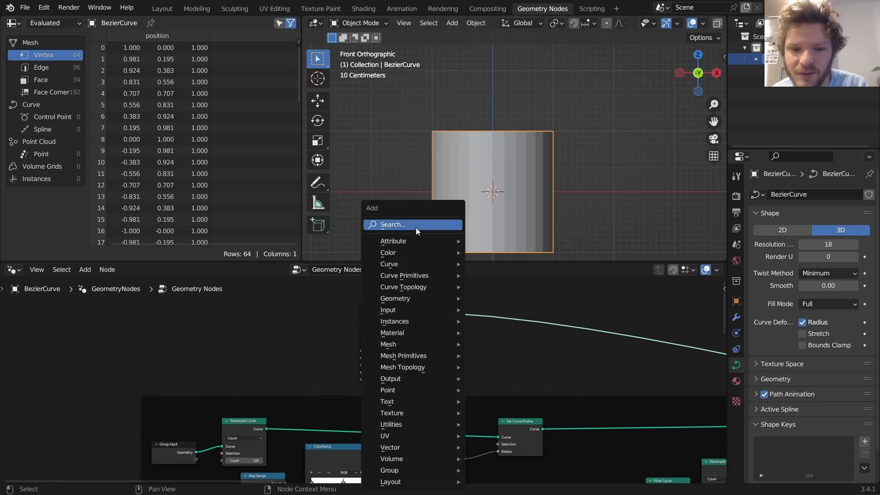
click(416, 227)
text(tra)
key(Return)
click(475, 292)
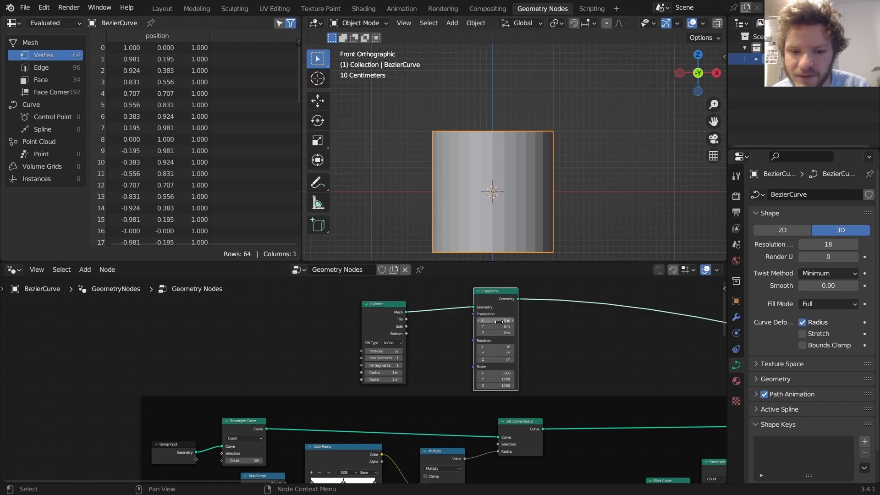
mouse_move(495, 320)
mouse_down()
mouse_move(514, 320)
mouse_move(498, 319)
mouse_up()
key(ctrl+z)
Step: Add a Sample Curve node in front of the Cylinder node
middle_drag(348, 363, 435, 337)
key(shift+a)
click(330, 225)
text(sample)
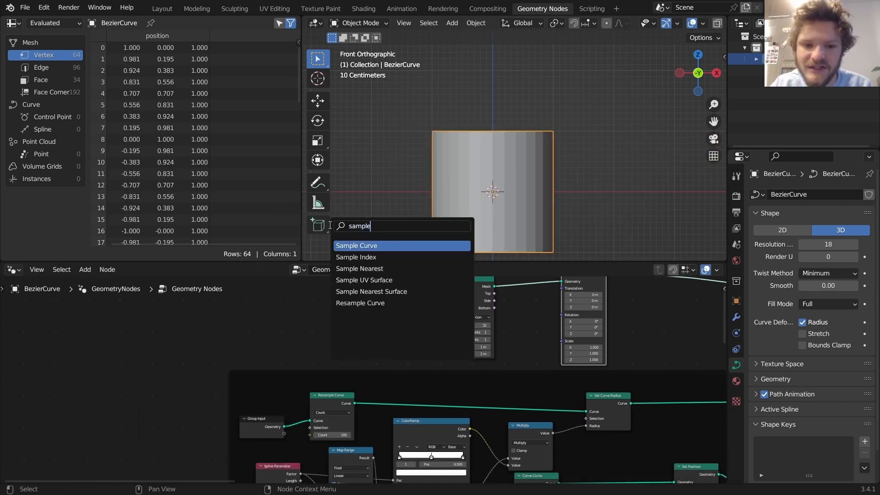
key(Return)
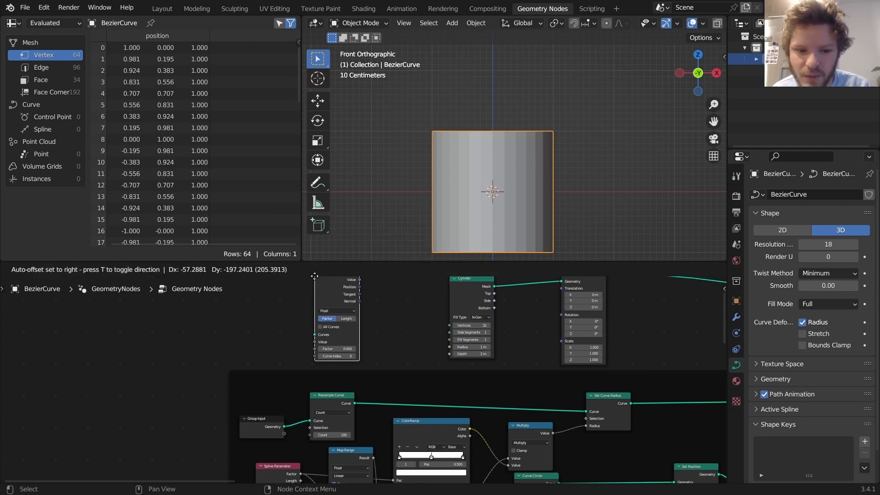
click(314, 278)
Step: Move the Group Input node away from Resample Curve and link its Geometry to the Sample Curve node's Curves input
drag(270, 423, 210, 414)
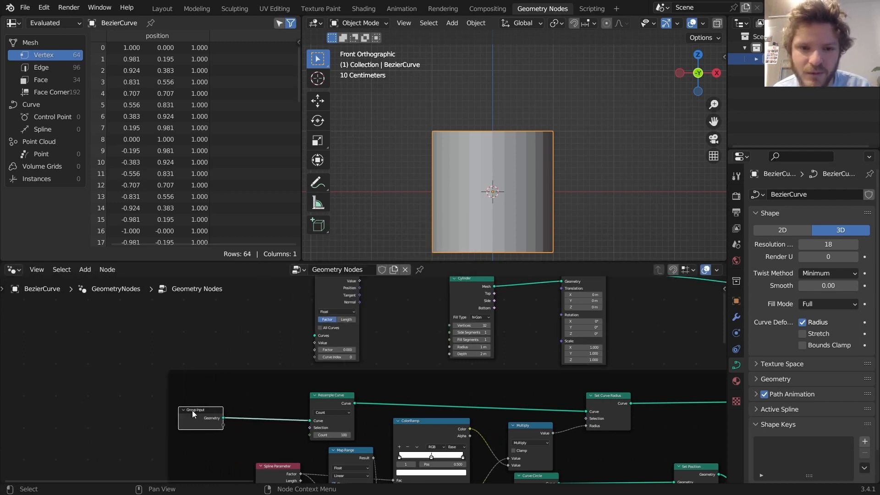
middle_drag(219, 417, 244, 436)
drag(244, 436, 334, 359)
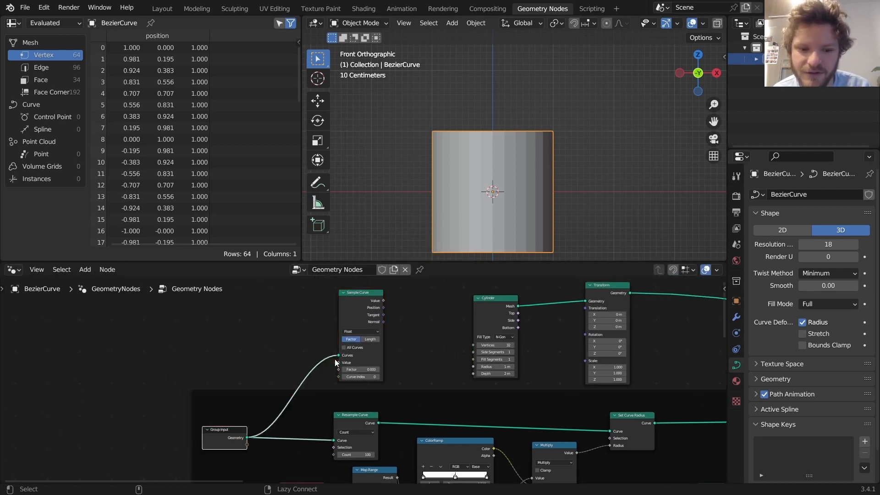
scroll(334, 358, up, 1)
scroll(367, 362, up, 1)
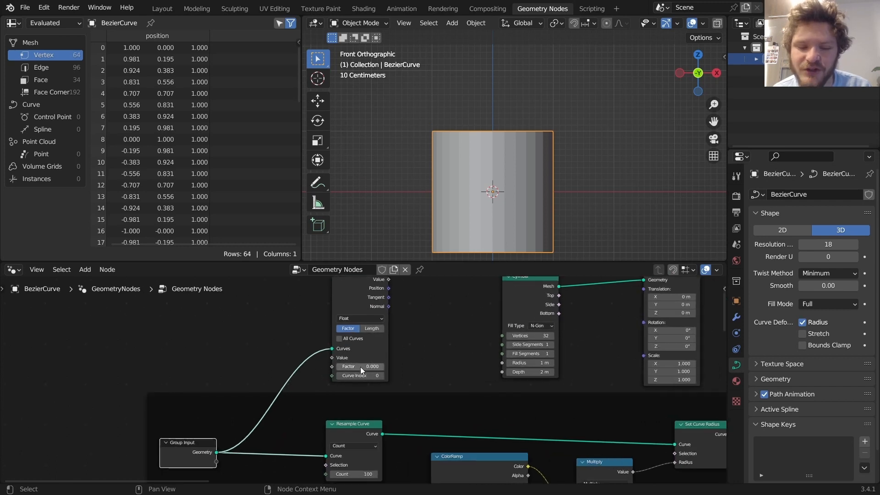
Step: Connect the Sample Curve node's Position output to the Transform node's Translation input
middle_drag(421, 346, 249, 394)
click(213, 338)
drag(213, 337, 472, 342)
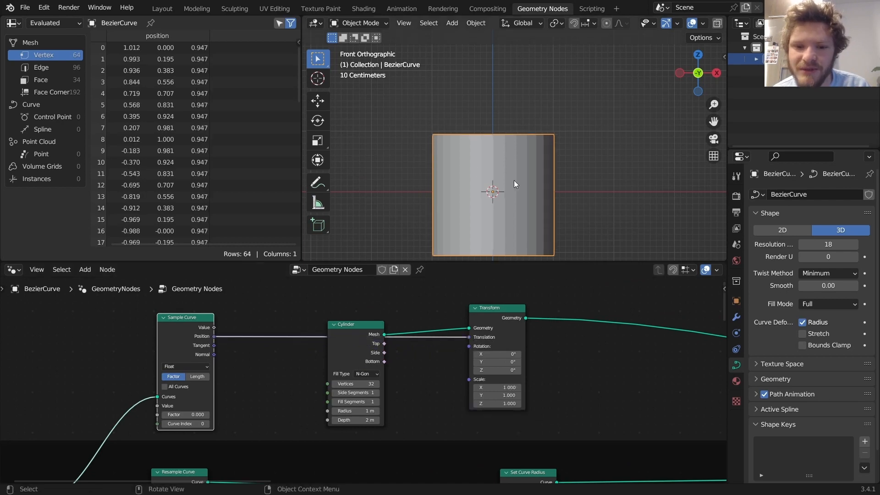
Step: Route the Transform output through a reroute into the Join Geometry node and output the joined cactus and cylinder
scroll(508, 386, down, 15)
middle_drag(546, 386, 363, 351)
shift+right_drag(358, 354, 603, 394)
ctrl+shift+click(603, 396)
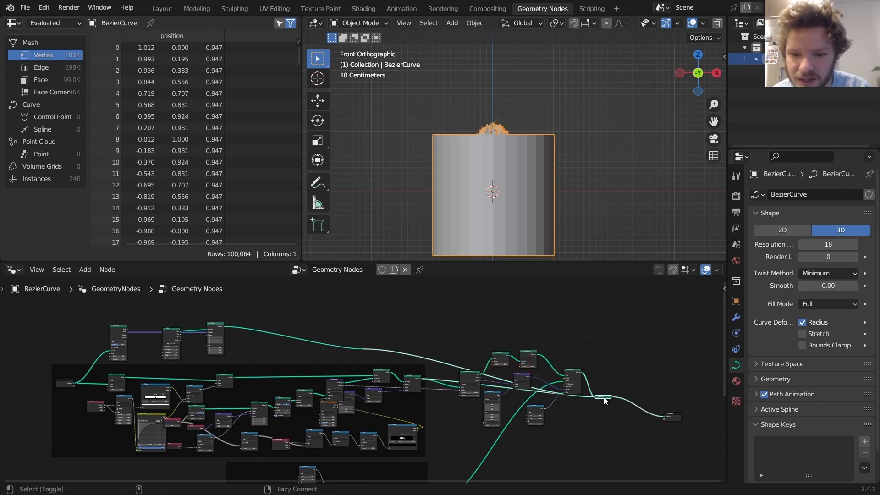
Step: Switch the viewport to wireframe shading and look at the cactus inside the cylinder
scroll(705, 22, down, 3)
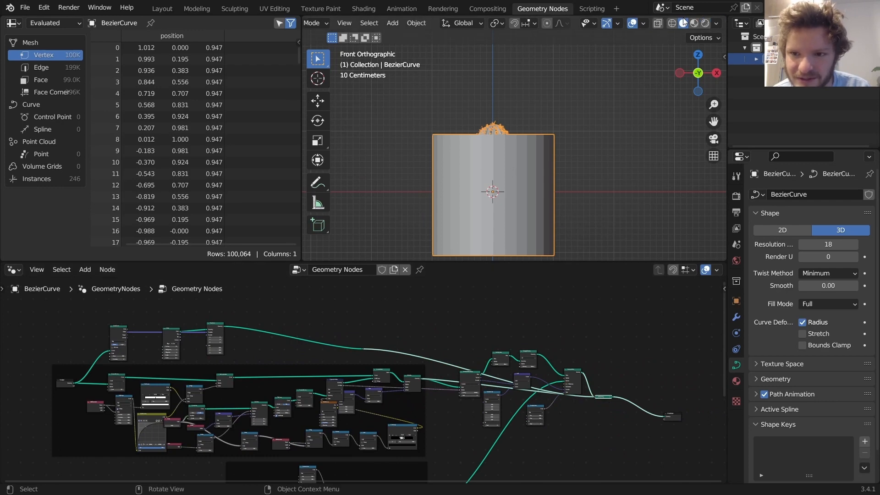
click(672, 23)
scroll(494, 196, up, 3)
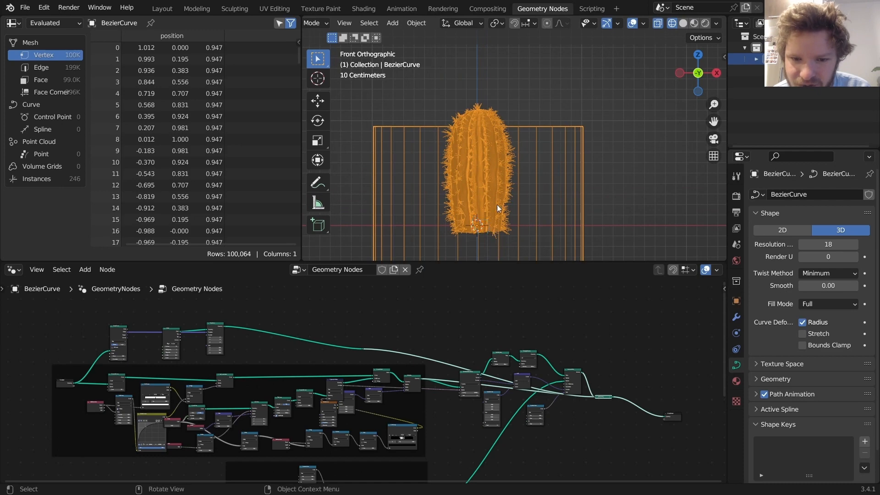
Step: Set the Transform node's X, Y and Z scale to 0.380 so the cylinder fits around the cactus
scroll(497, 200, down, 4)
middle_drag(349, 356, 547, 355)
scroll(423, 352, up, 7)
scroll(422, 348, up, 3)
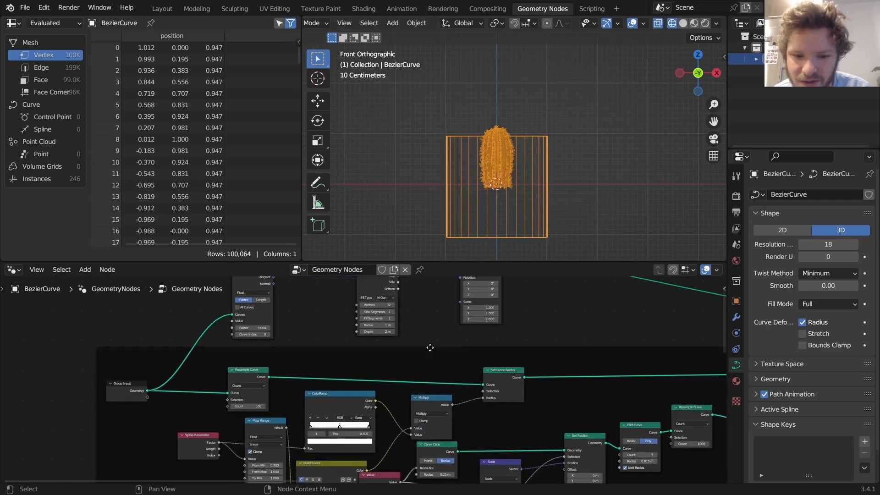
scroll(482, 370, up, 2)
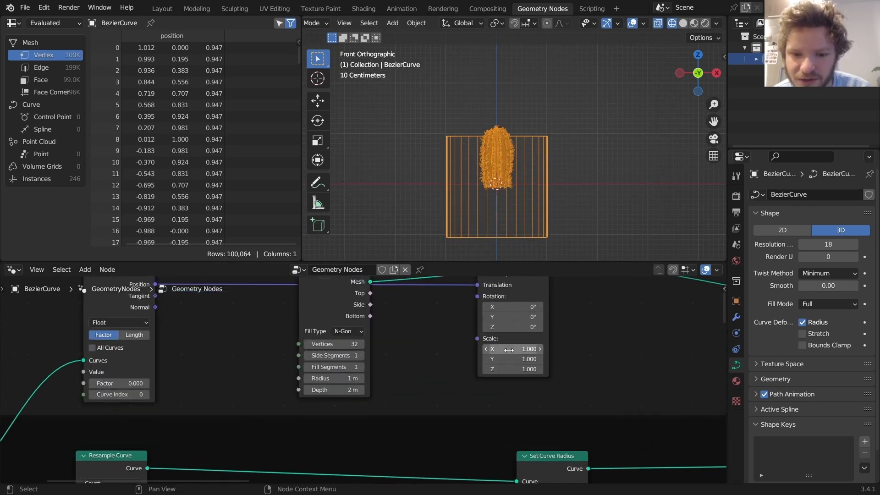
mouse_move(513, 348)
mouse_down()
mouse_move(512, 369)
mouse_move(481, 369)
mouse_move(511, 348)
mouse_up()
key(ctrl+z)
scroll(364, 379, up, 2)
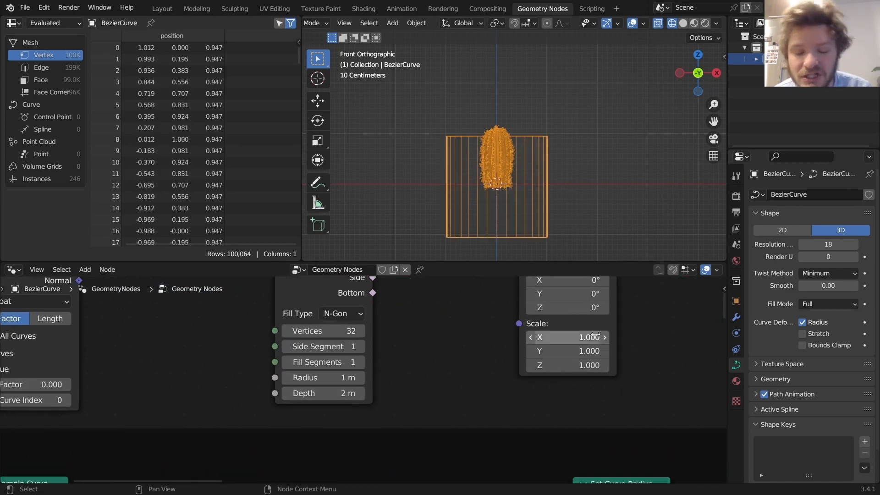
drag(594, 335, 565, 365)
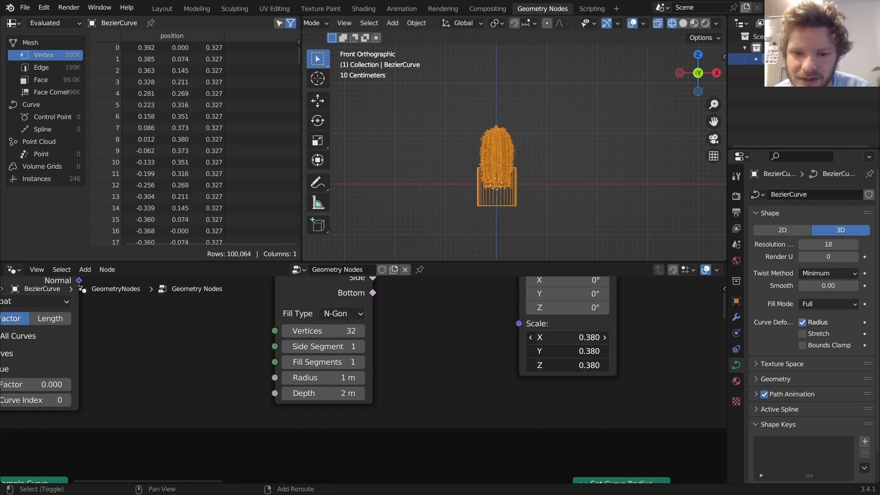
scroll(493, 151, up, 4)
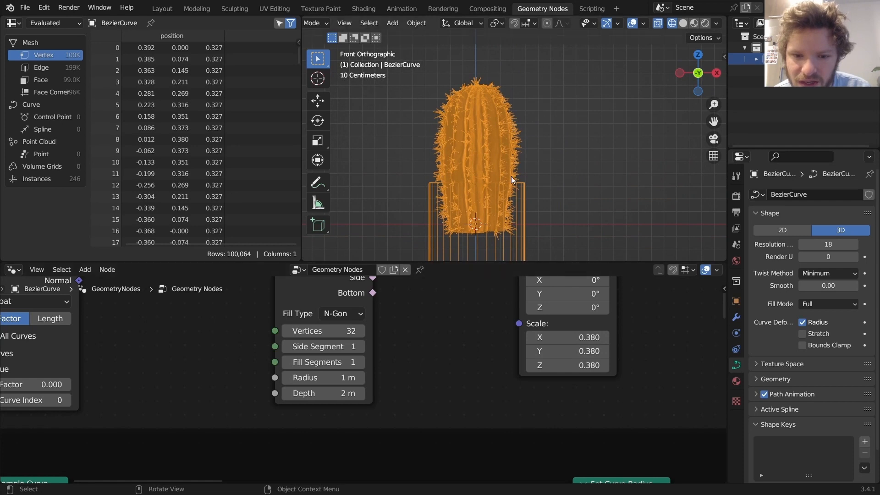
Step: Insert a Vector Math node set to Add between the Sample Curve Position and the Transform Translation
scroll(510, 176, down, 2)
middle_drag(505, 305, 563, 383)
key(shift+a)
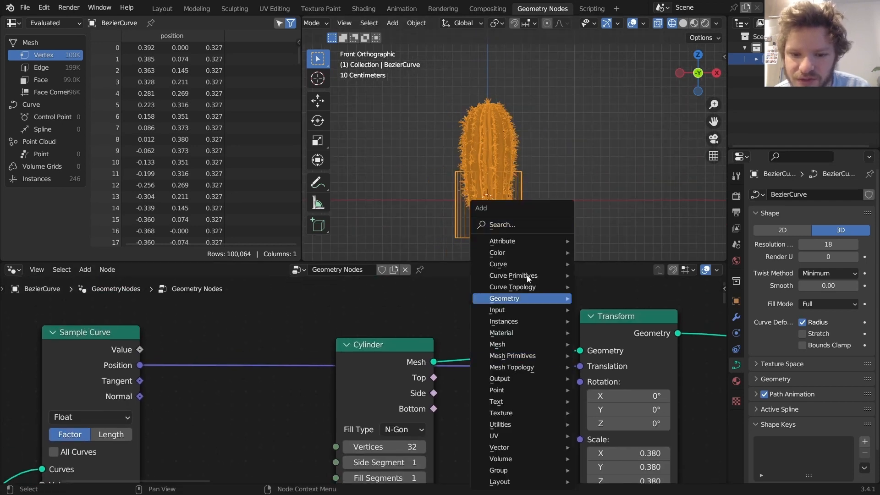
click(513, 224)
text(vec)
click(533, 252)
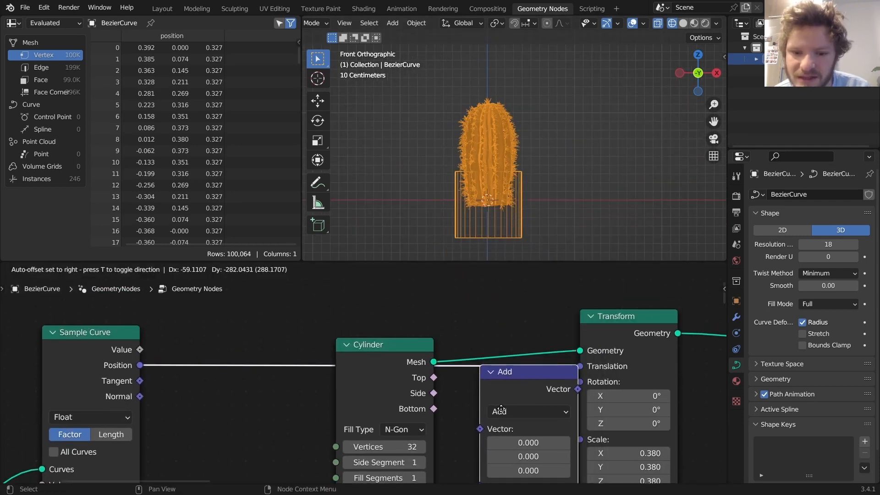
click(510, 390)
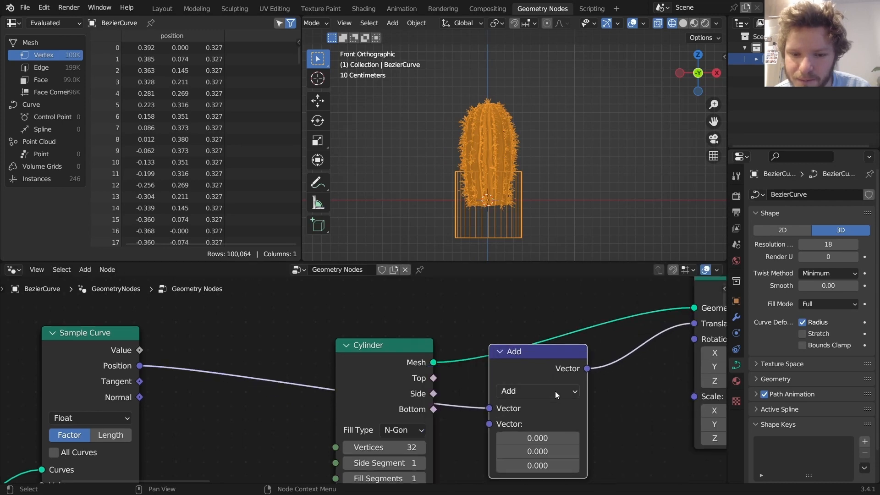
Step: Set the Add node's Z value to -0.240 and the Transform node's Z scale to 0.320 to lower and shorten the cylinder
middle_drag(554, 392, 537, 318)
drag(523, 403, 490, 403)
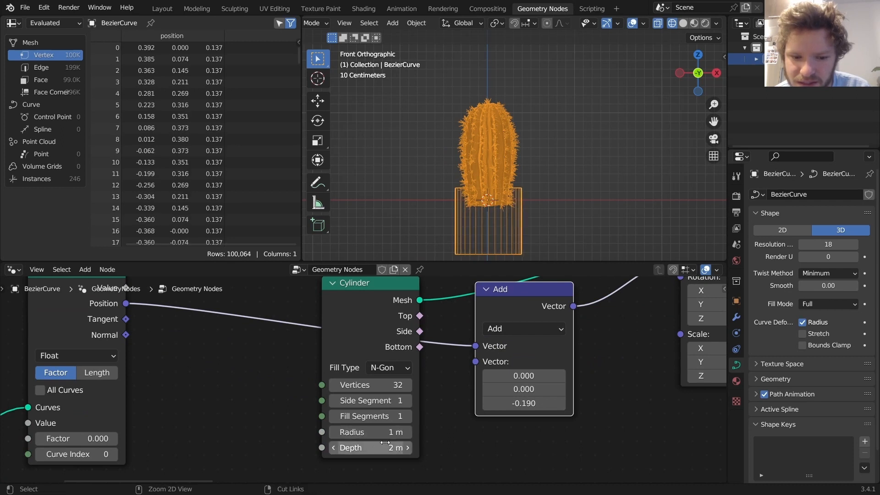
drag(388, 441, 385, 441)
key(ctrl+z)
middle_drag(587, 353, 439, 372)
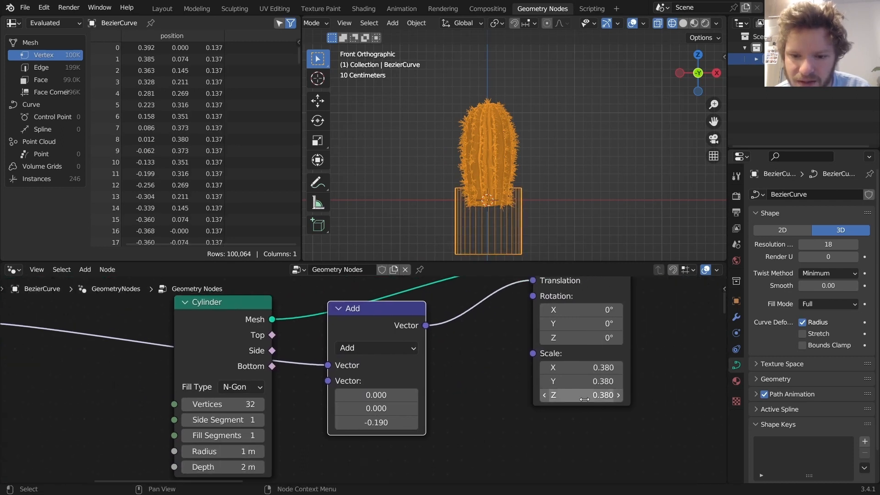
shift+drag(587, 396, 541, 397)
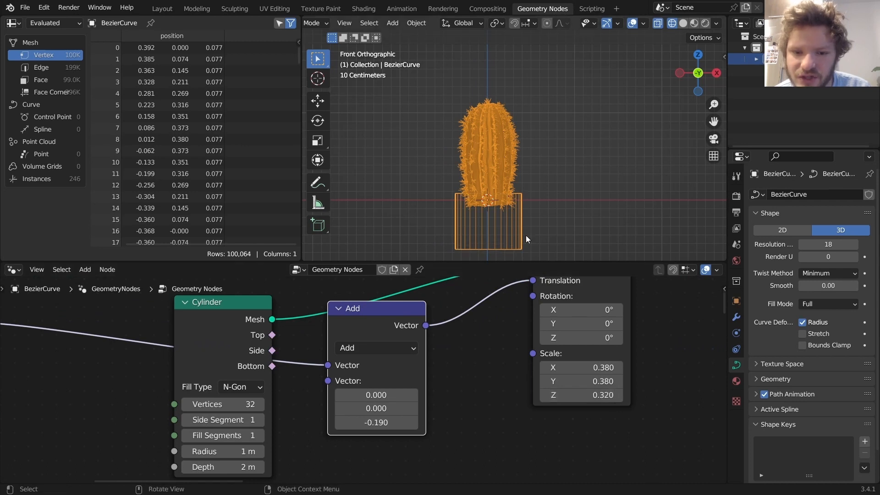
shift+drag(379, 422, 360, 421)
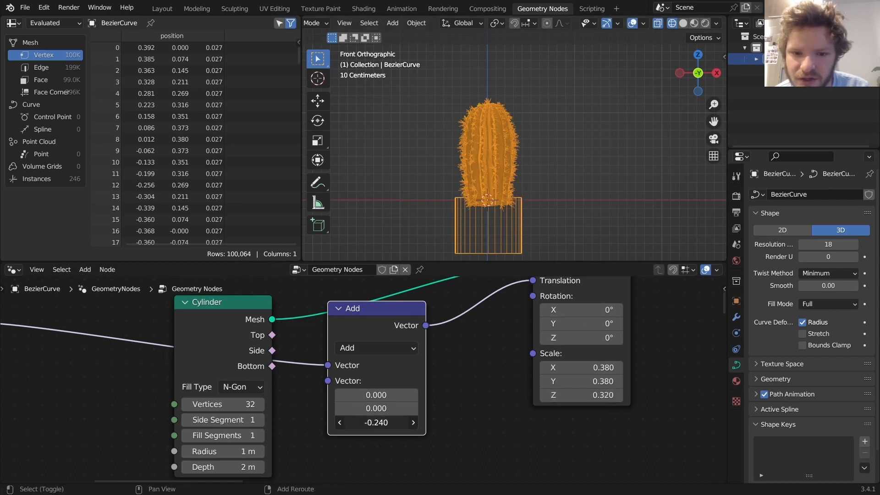
Step: Enter Edit Mode on the cactus curve, try moving its base control point sideways and undo the move
scroll(556, 175, down, 3)
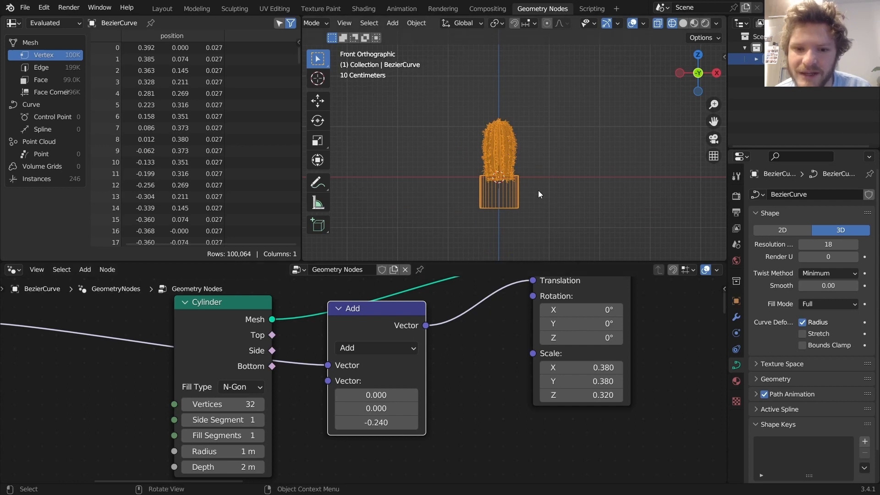
key(Tab)
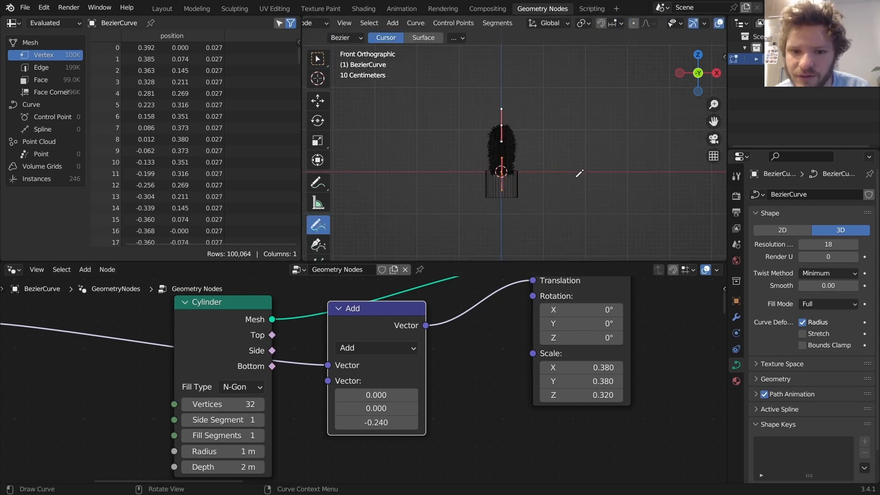
click(317, 59)
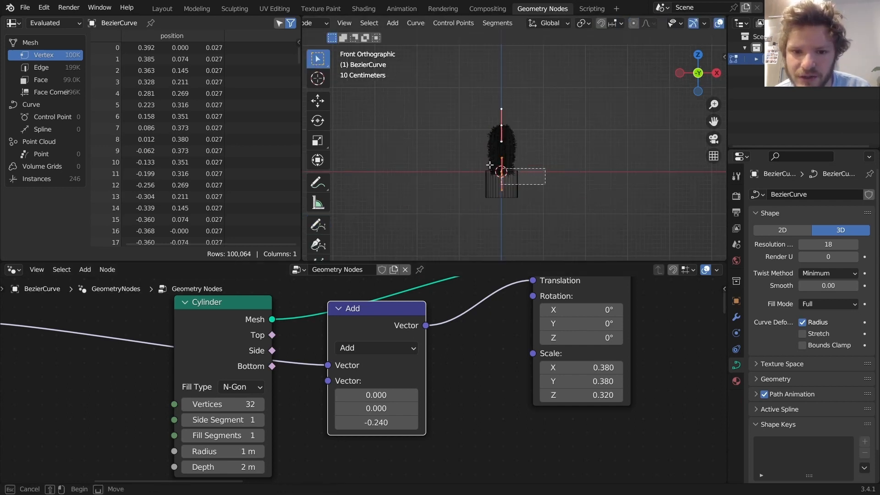
drag(500, 167, 546, 186)
key(g)
click(624, 173)
key(ctrl+z)
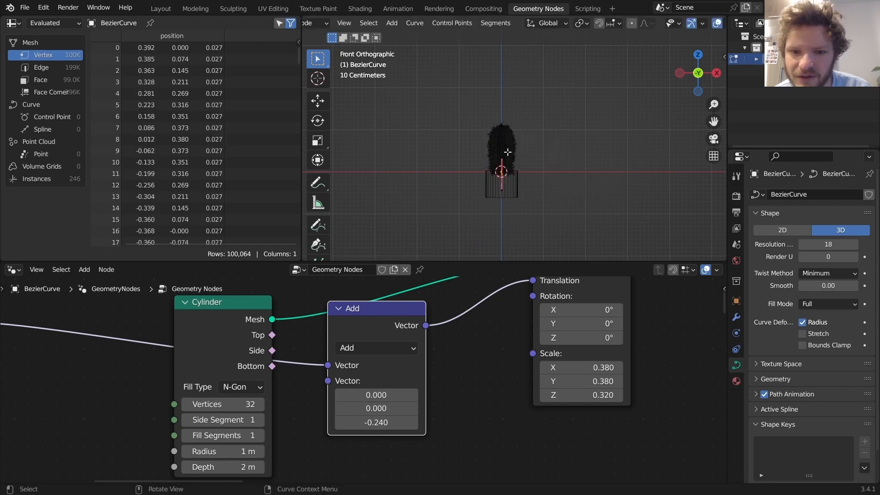
Step: Delete all vertices of the existing curve and activate the curve Draw tool
key(a)
key(x)
click(507, 153)
click(318, 243)
click(320, 224)
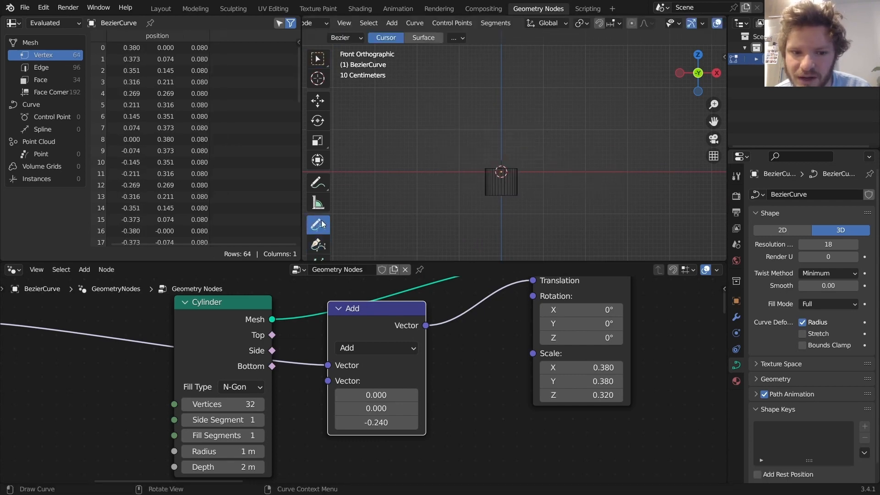
Step: Draw several bent and winding test curves on both sides of the origin to test the cylinder's placement, undoing each one
drag(590, 104, 590, 105)
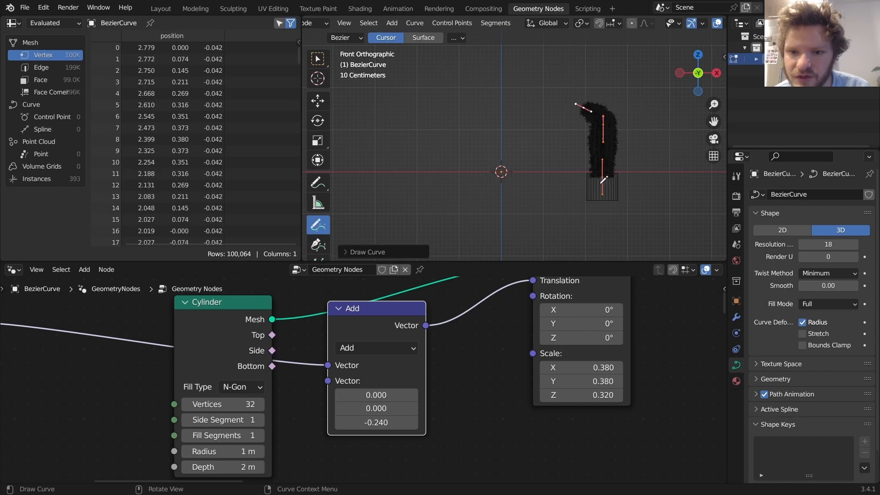
key(ctrl+z)
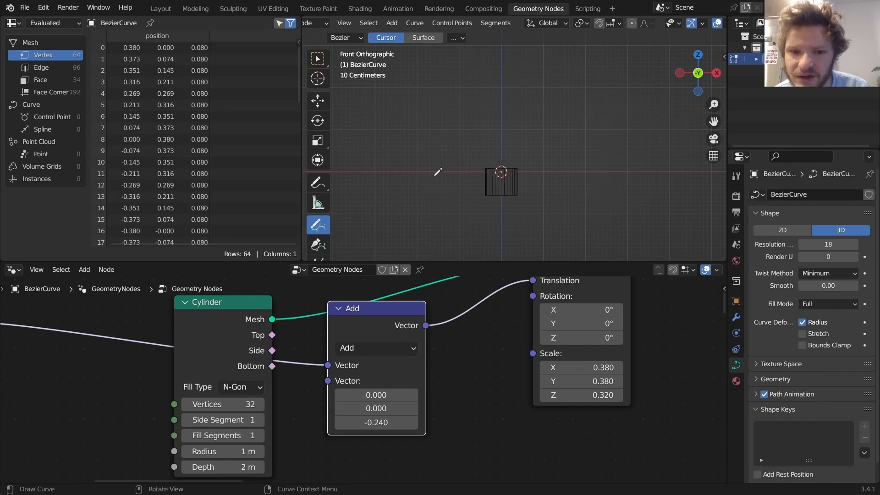
mouse_move(433, 175)
mouse_down()
mouse_move(444, 97)
mouse_move(461, 95)
mouse_up()
key(ctrl+z)
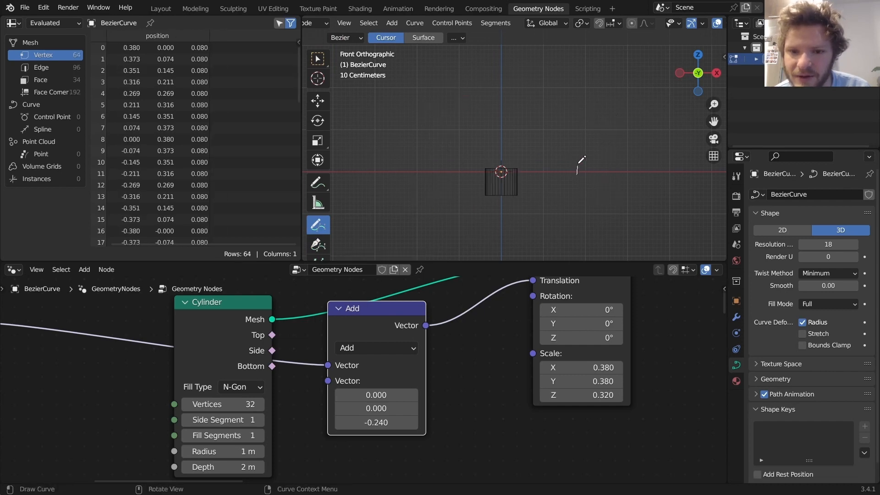
mouse_move(581, 159)
mouse_down()
mouse_move(647, 137)
mouse_move(596, 92)
mouse_move(697, 45)
mouse_up()
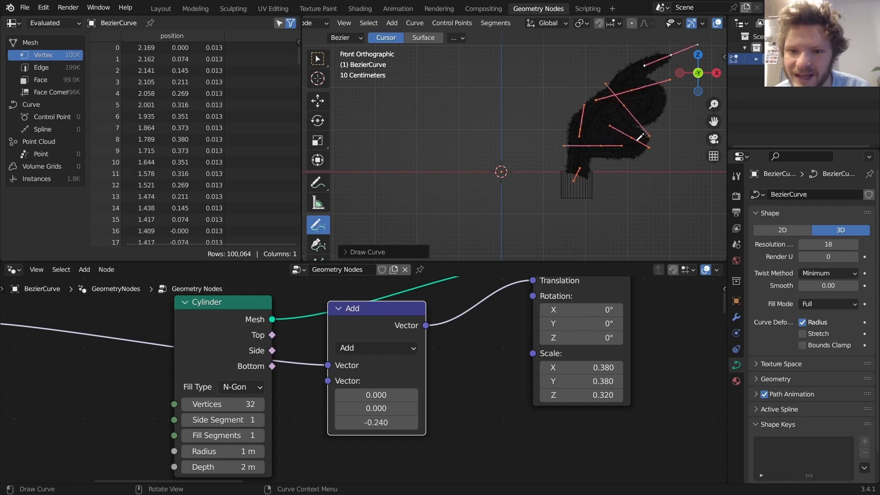
key(ctrl+z)
drag(604, 154, 556, 98)
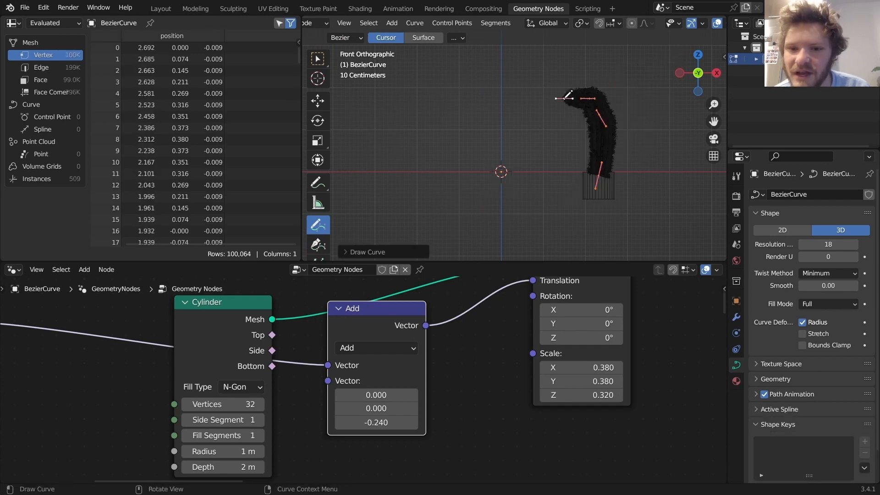
key(ctrl+z)
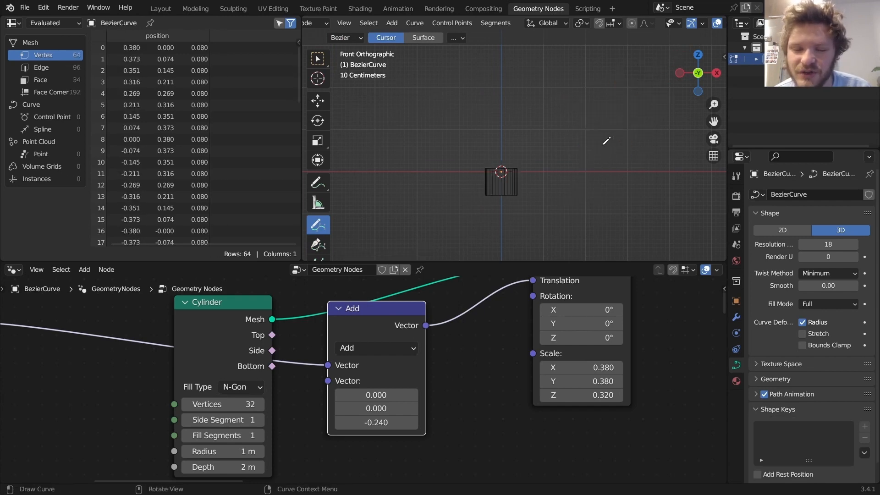
scroll(511, 193, up, 3)
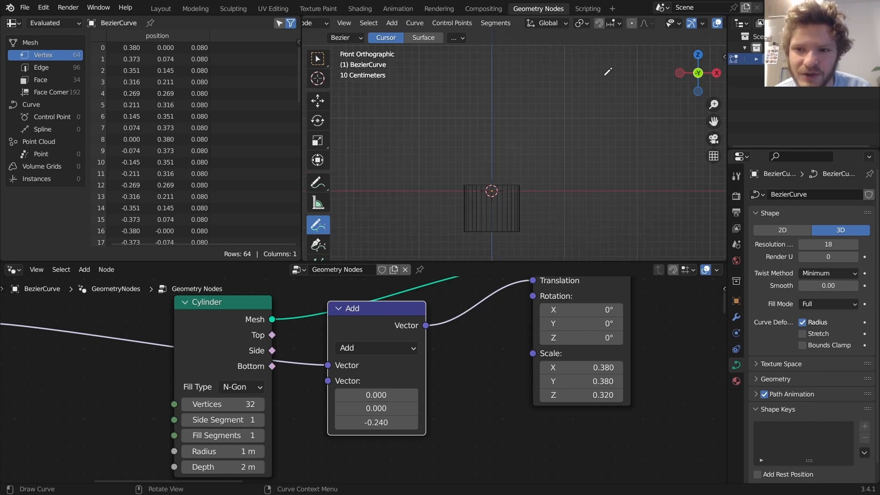
scroll(709, 26, down, 3)
Step: Switch the viewport to solid shading and redraw a short vertical cactus curve rising from the world origin
click(712, 24)
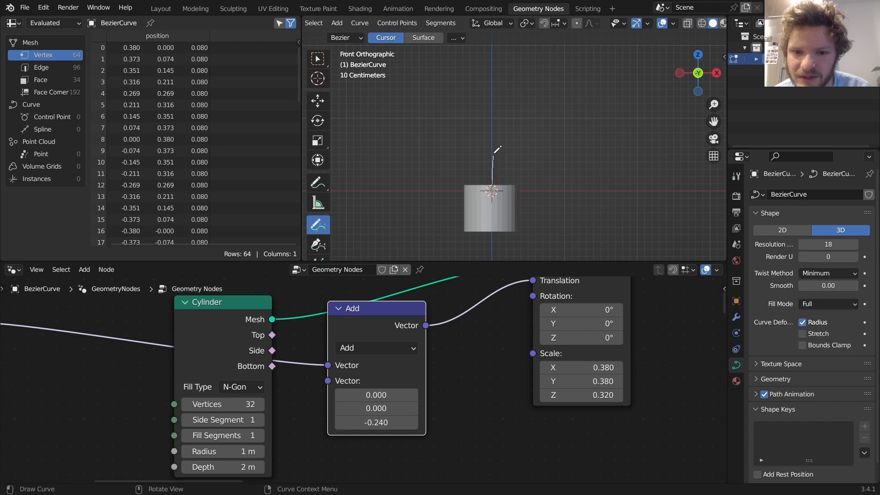
drag(497, 149, 495, 130)
key(ctrl+z)
middle_drag(503, 166, 532, 180)
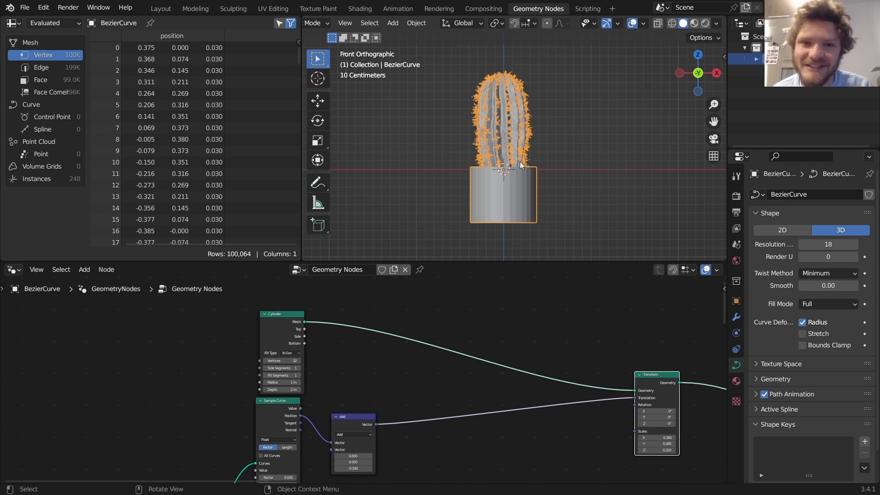
Step: Move the Cylinder node slightly clear of the Sample Curve node and switch the viewport to wireframe shading
scroll(436, 337, up, 7)
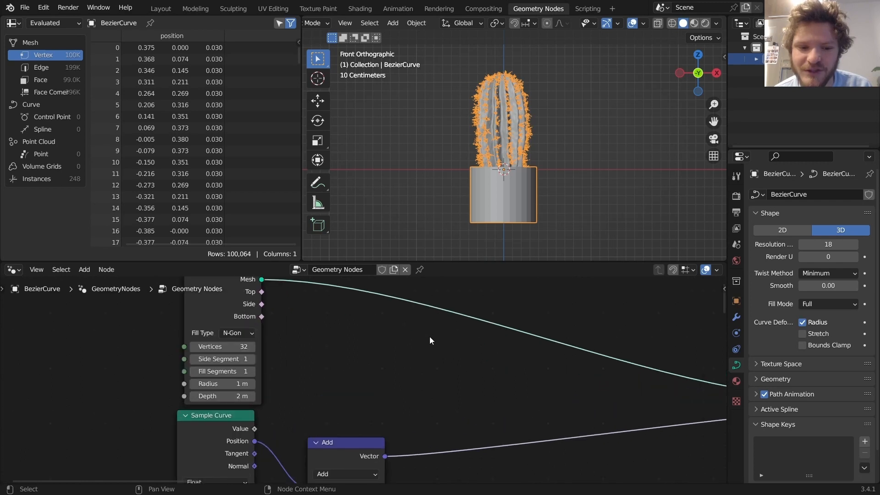
middle_drag(429, 336, 485, 391)
drag(273, 328, 255, 321)
middle_drag(556, 342, 469, 345)
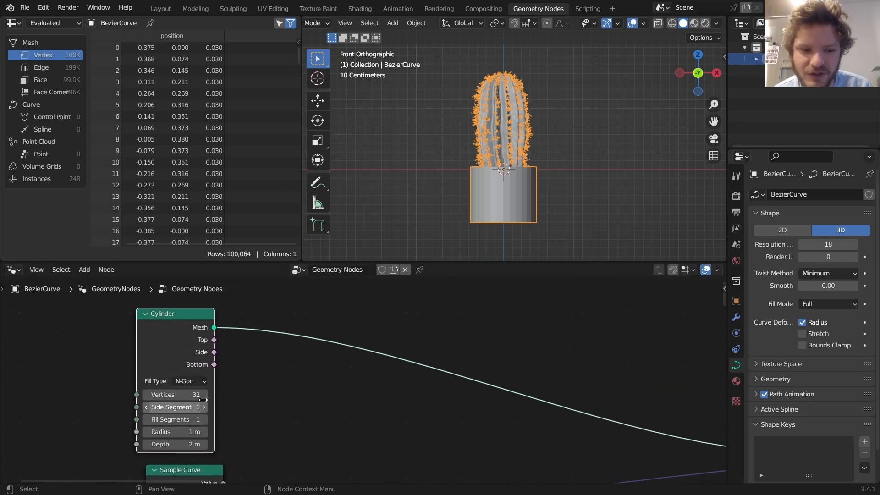
click(672, 23)
middle_drag(198, 380, 336, 355)
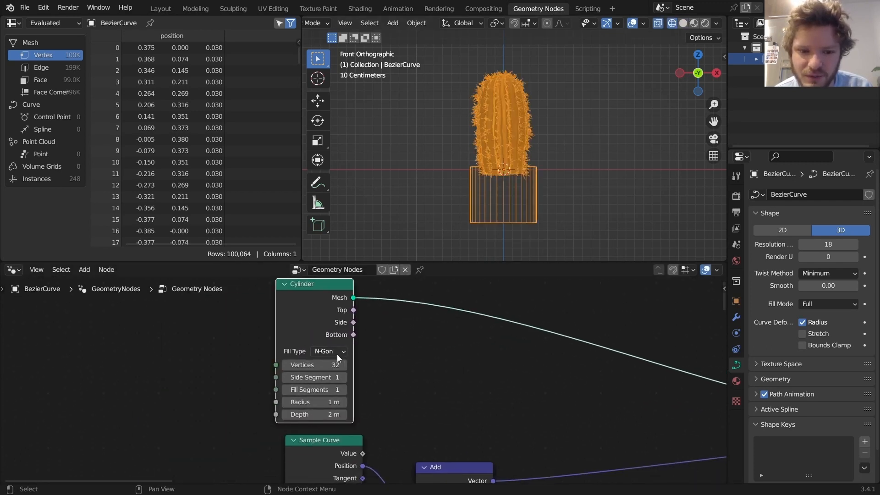
Step: Set the Cylinder node's Vertices to 100 and its Side Segments to 50
scroll(339, 357, up, 4)
click(304, 360)
text(100)
key(Return)
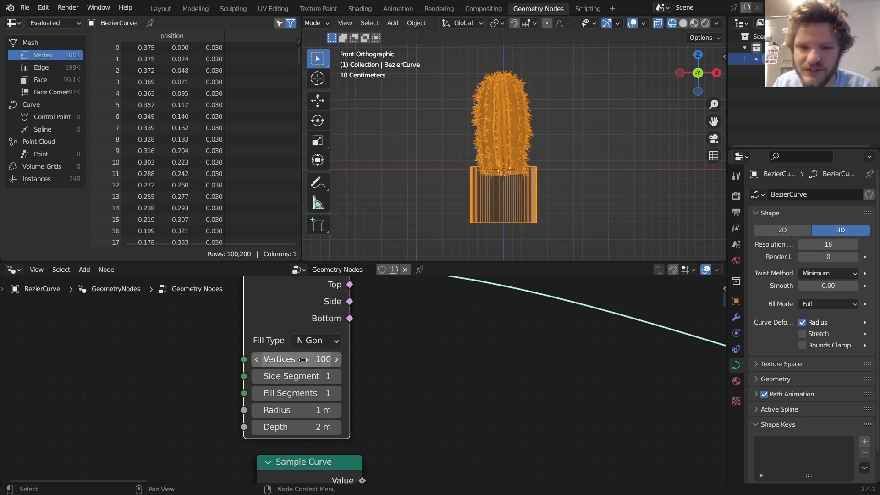
drag(288, 381, 321, 381)
click(287, 381)
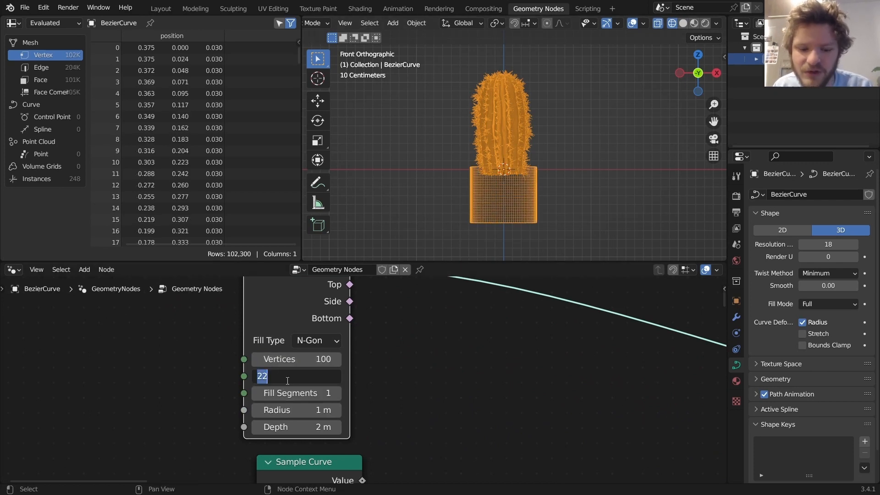
text(50)
key(Return)
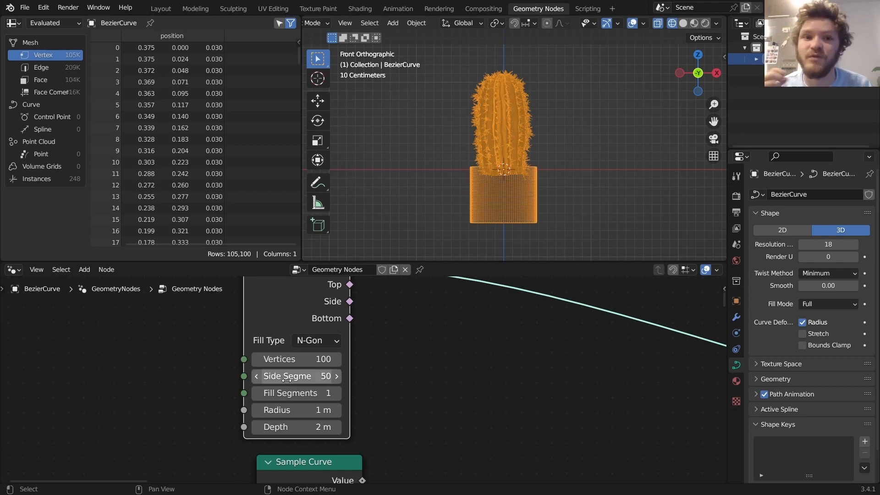
Step: Insert a Set Position node between the Cylinder's Mesh output and the Transform node's Geometry input
scroll(487, 337, down, 5)
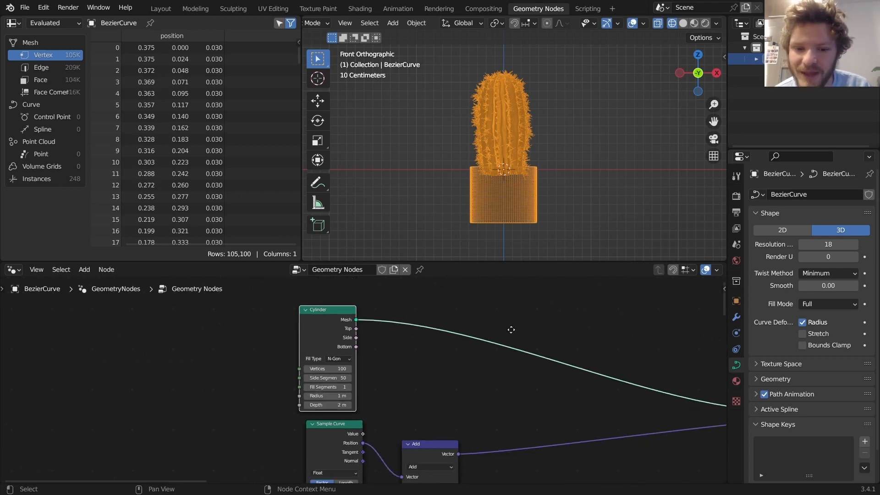
key(shift+a)
text(se)
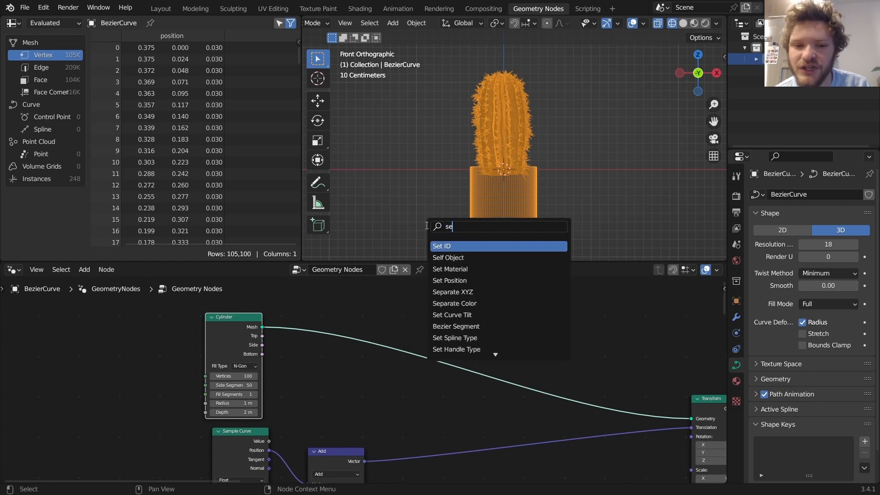
text(t po)
key(Return)
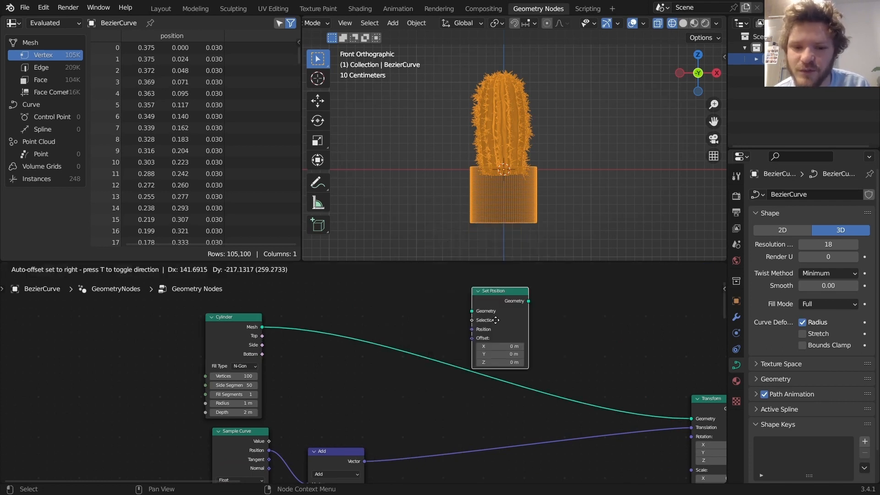
click(559, 309)
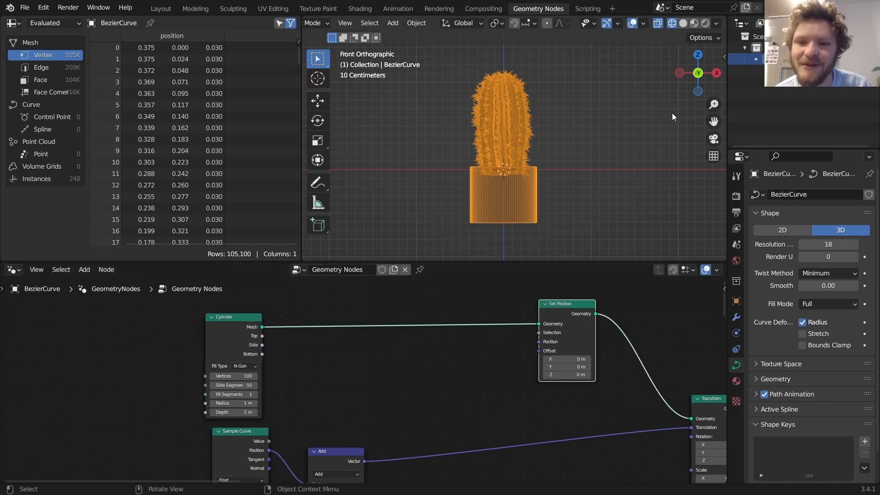
Step: Sketch two crossing annotation strokes over the pot's rim in an angled view, undo them and return to the front view
middle_drag(672, 113, 507, 183)
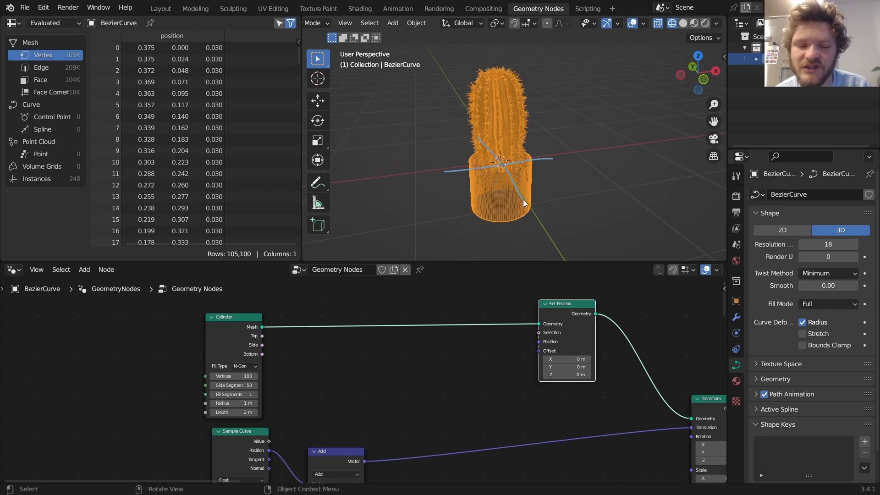
key(ctrl+z)
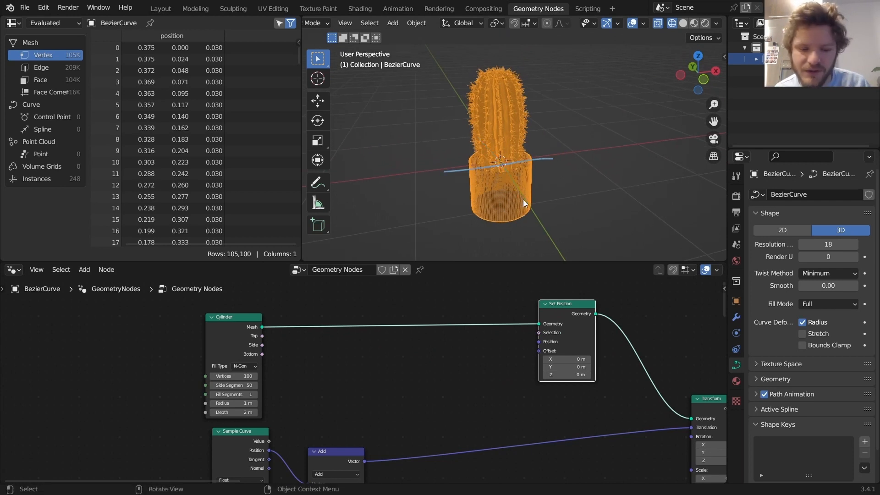
key(ctrl+z)
click(705, 77)
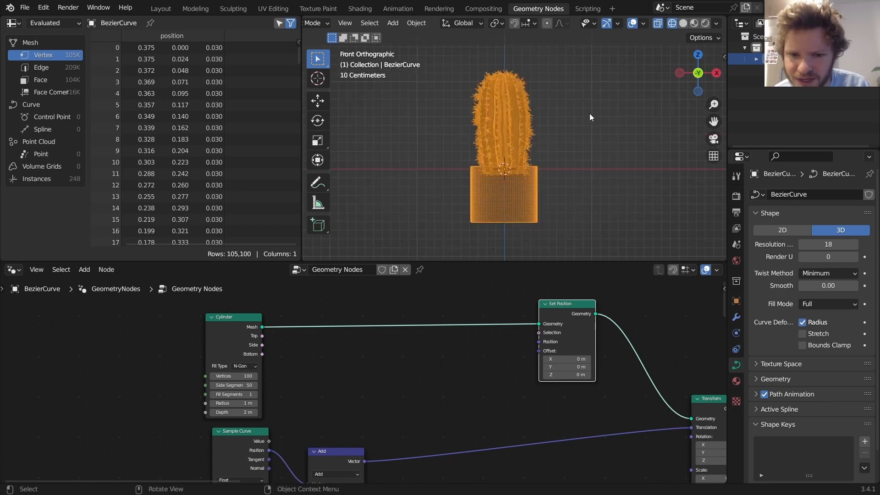
Step: Move the Cylinder node further from Set Position and add a Position node beneath the link between them
middle_drag(244, 340, 375, 334)
drag(375, 334, 290, 328)
key(shift+a)
click(384, 226)
text(po)
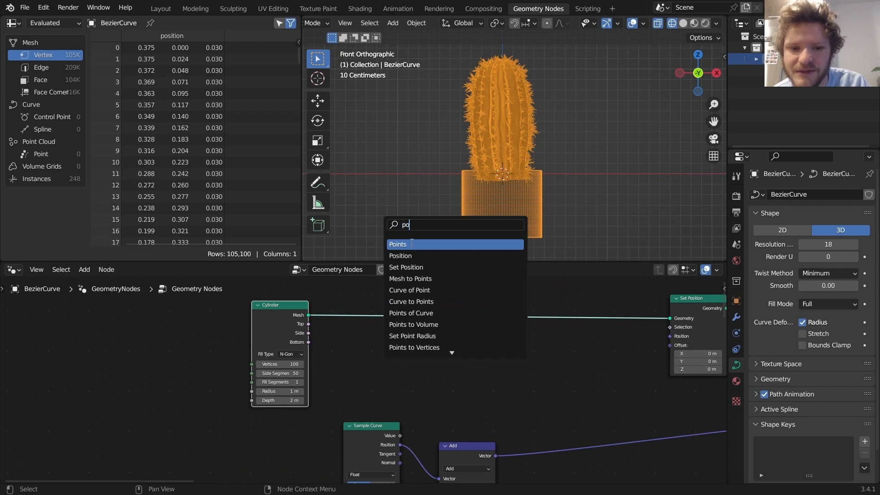
click(408, 256)
click(349, 385)
Step: Add a Separate XYZ node beside the Position node and connect the Position output to its Vector input
key(shift+a)
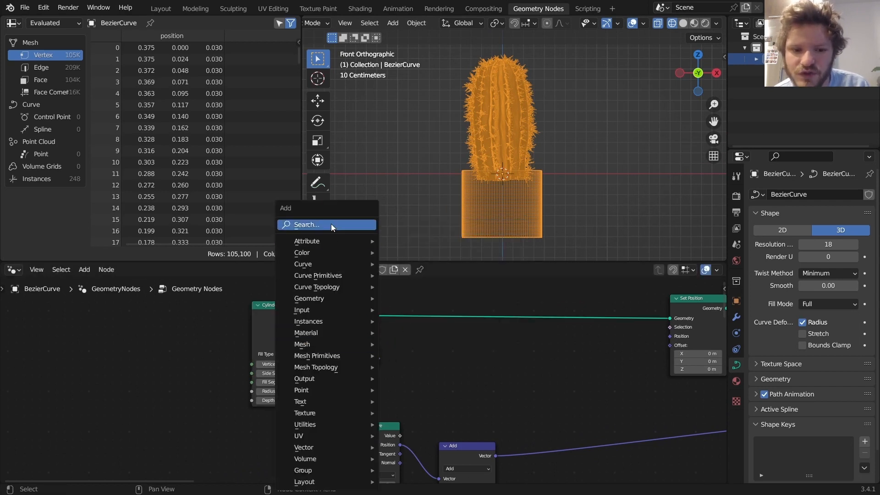
click(331, 224)
text(se)
click(362, 302)
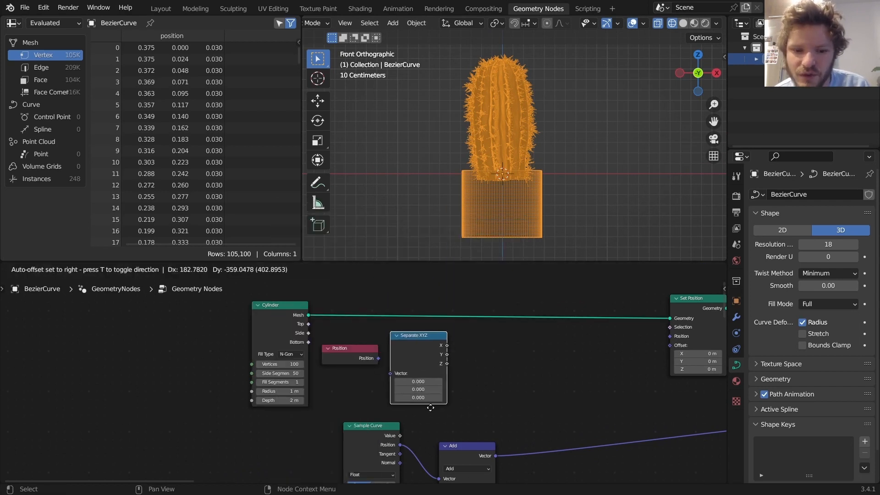
click(431, 405)
drag(377, 358, 391, 373)
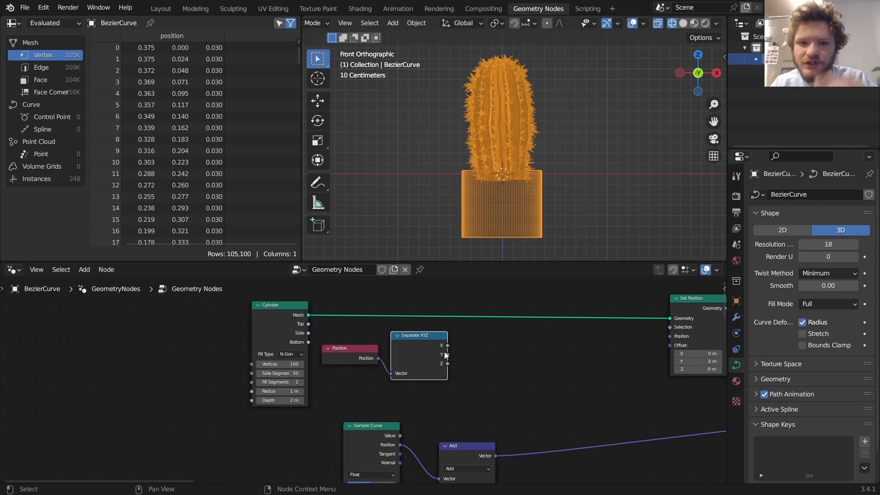
Step: Sketch annotation strokes around the pot's rim and alongside its wall, and undo them
mouse_move(461, 186)
mouse_down()
mouse_move(569, 187)
mouse_move(449, 167)
mouse_up()
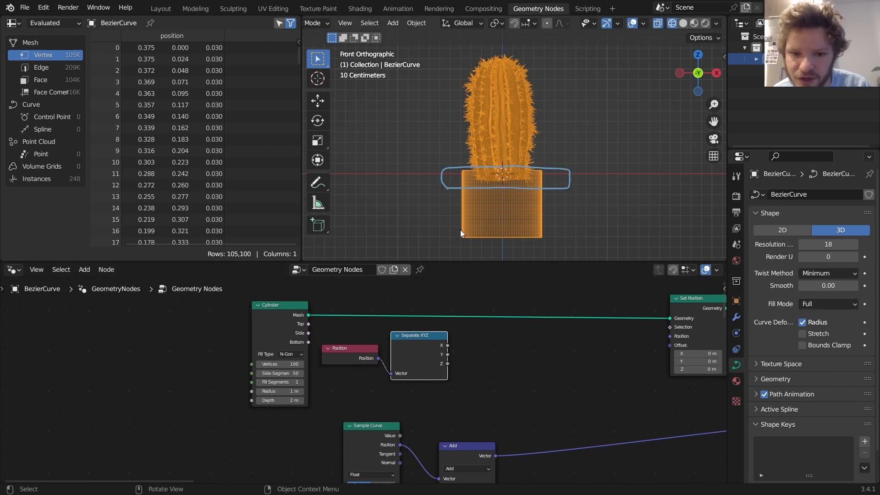
mouse_move(460, 228)
right_down()
mouse_move(398, 197)
mouse_move(633, 175)
mouse_move(494, 168)
right_up()
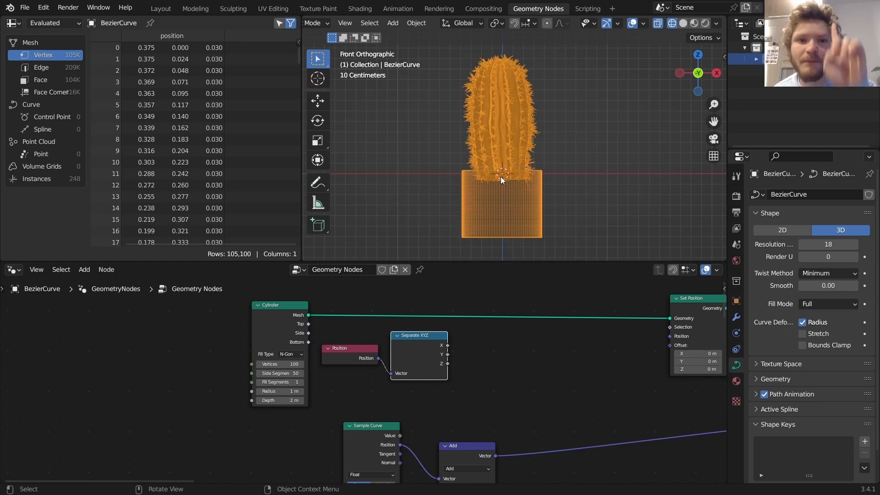
mouse_move(556, 234)
mouse_down()
mouse_move(557, 186)
mouse_move(555, 230)
mouse_move(555, 211)
mouse_up()
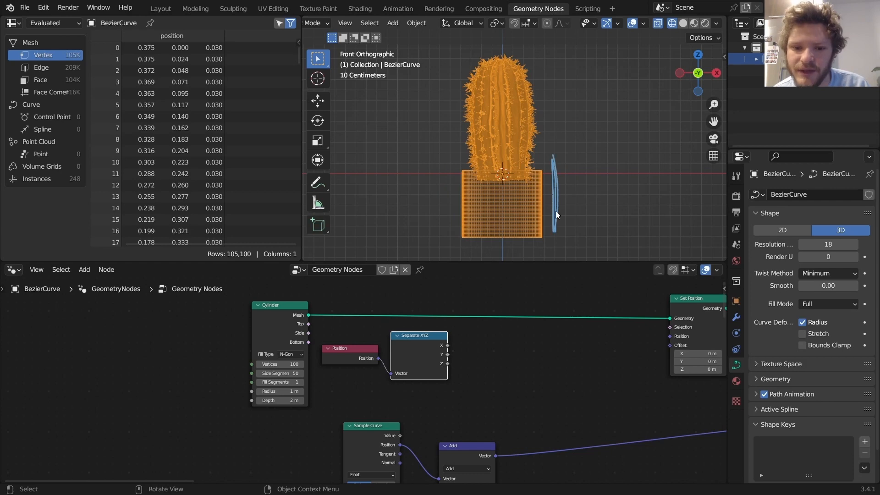
key(ctrl+z)
Step: Add a Map Range node beside Separate XYZ and connect the Z output to its Value input
middle_drag(411, 360, 372, 360)
scroll(370, 362, up, 2)
key(shift+a)
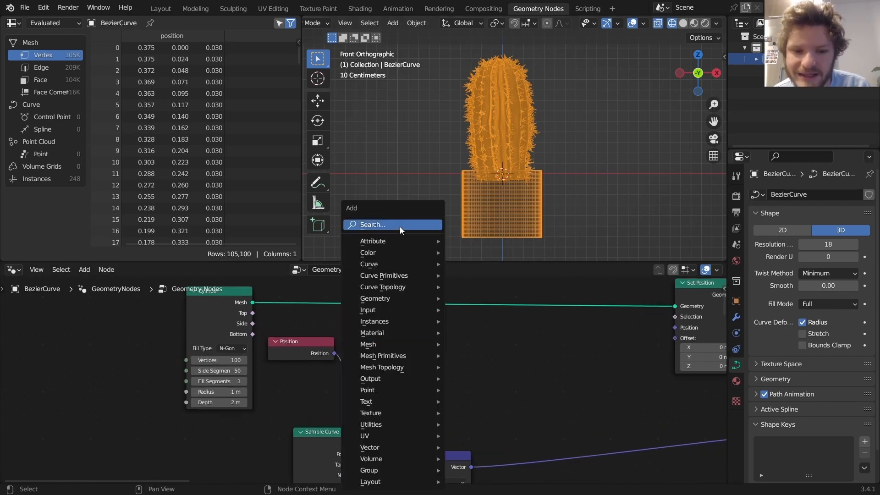
click(399, 227)
text(rang)
click(422, 247)
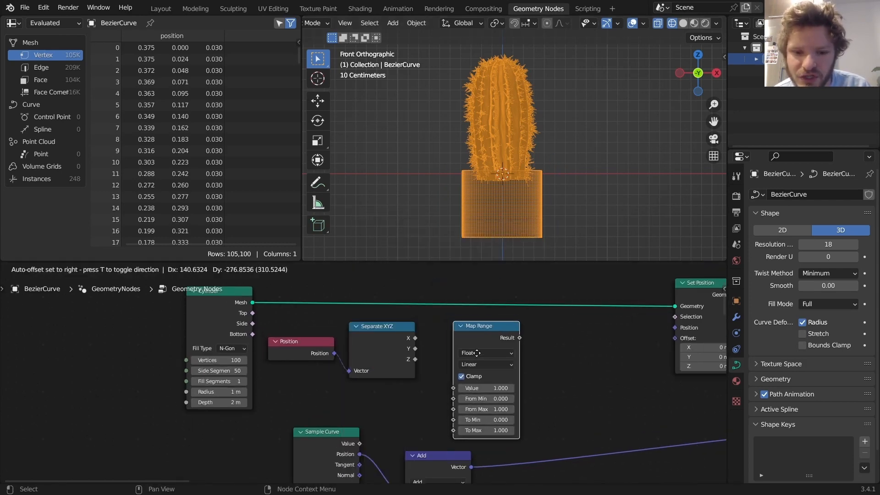
click(487, 348)
drag(415, 359, 454, 386)
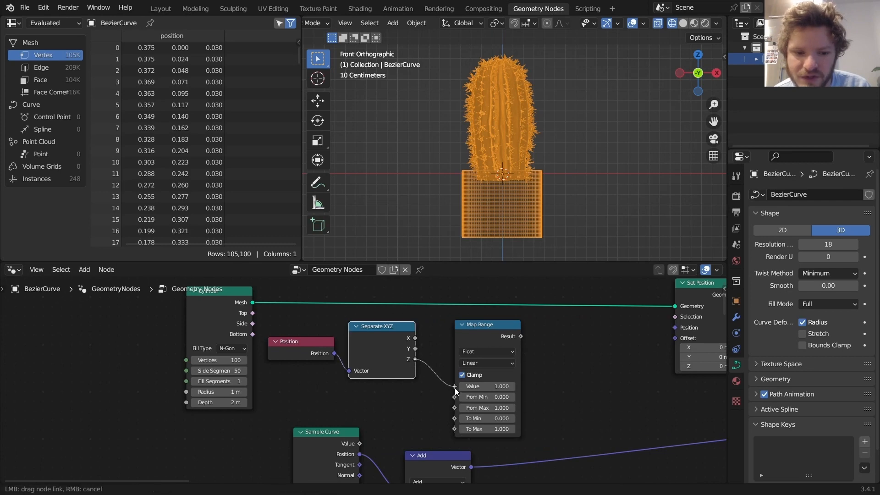
Step: Preview the Cylinder node's mesh on its own to check its height range, and restore the full cactus preview
scroll(329, 394, left, 5)
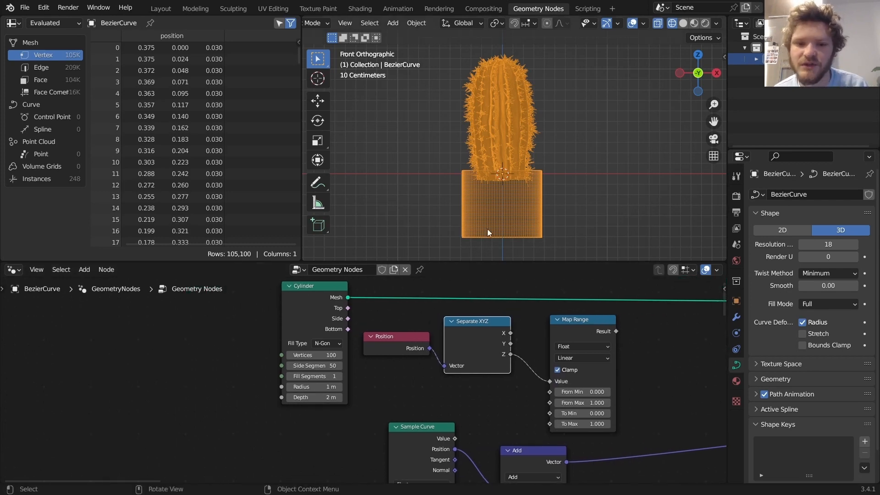
ctrl+shift+click(322, 290)
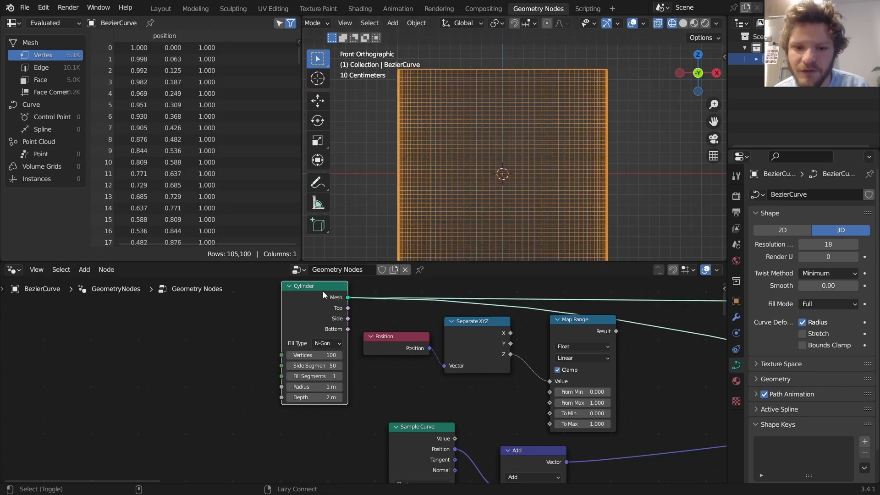
scroll(386, 342, down, 5)
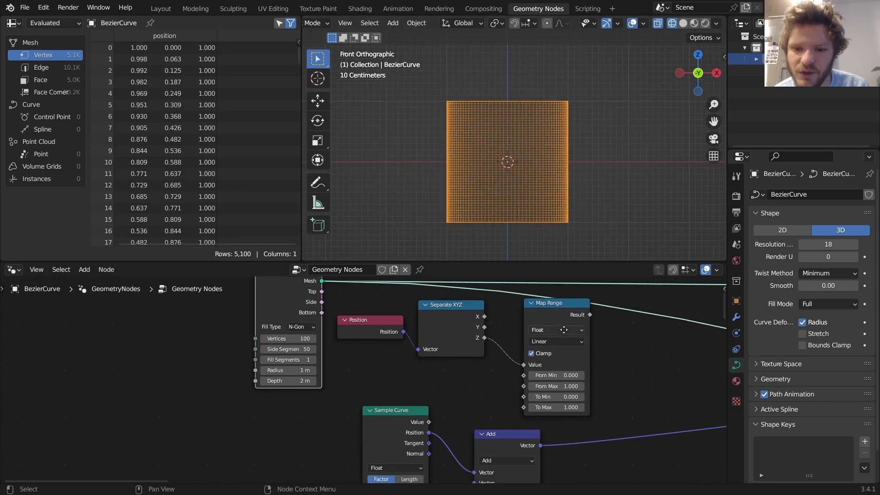
middle_drag(495, 372, 138, 292)
ctrl+shift+click(540, 410)
Step: Set the Map Range node's From Min to -1 and move the node closer to Separate XYZ
middle_drag(176, 334, 611, 349)
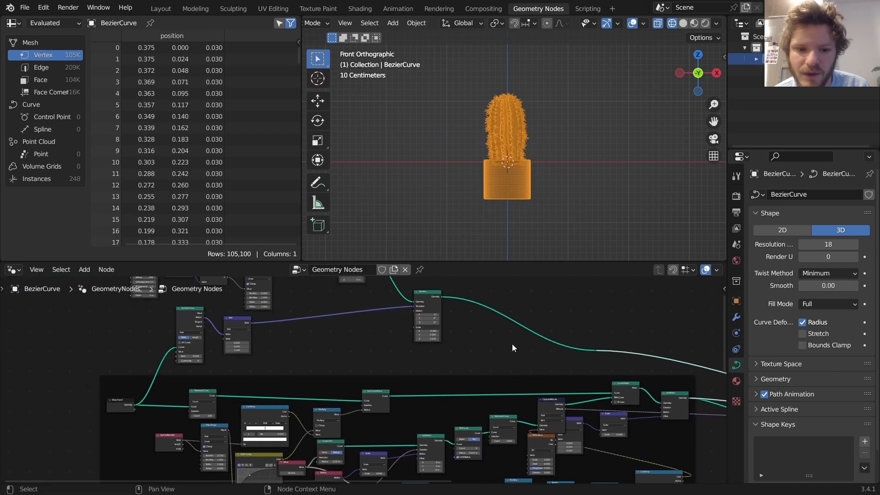
scroll(367, 344, up, 8)
middle_drag(161, 314, 444, 413)
scroll(455, 380, up, 3)
middle_drag(467, 351, 443, 439)
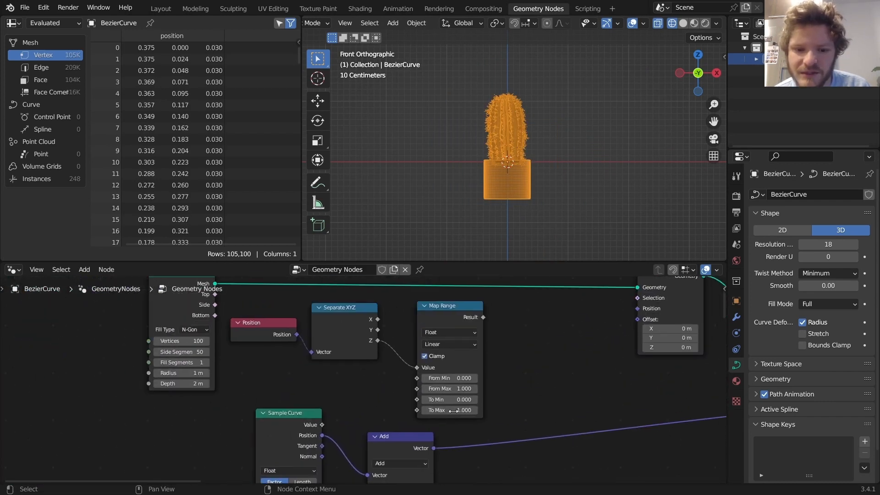
click(453, 379)
text(-1)
key(Return)
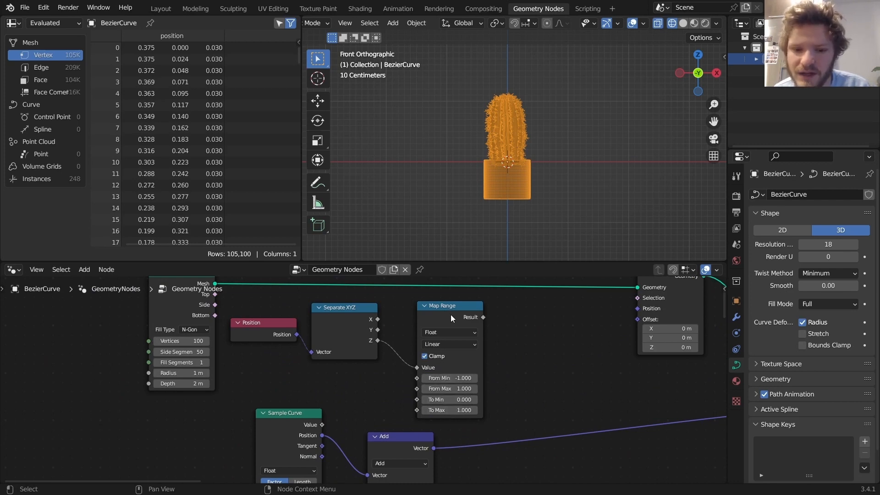
drag(451, 314, 427, 317)
middle_drag(344, 327, 325, 353)
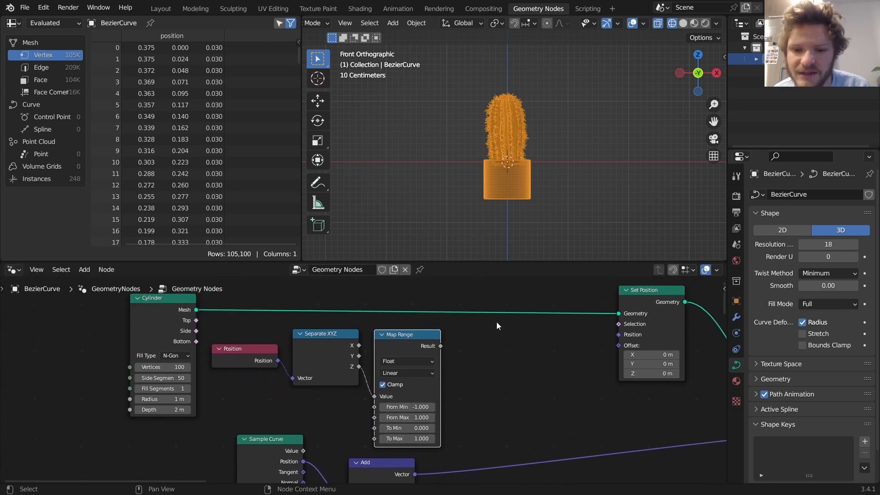
Step: Add a Vector Math node set to Multiply before Set Position, with the Position output feeding its first Vector input
key(shift+a)
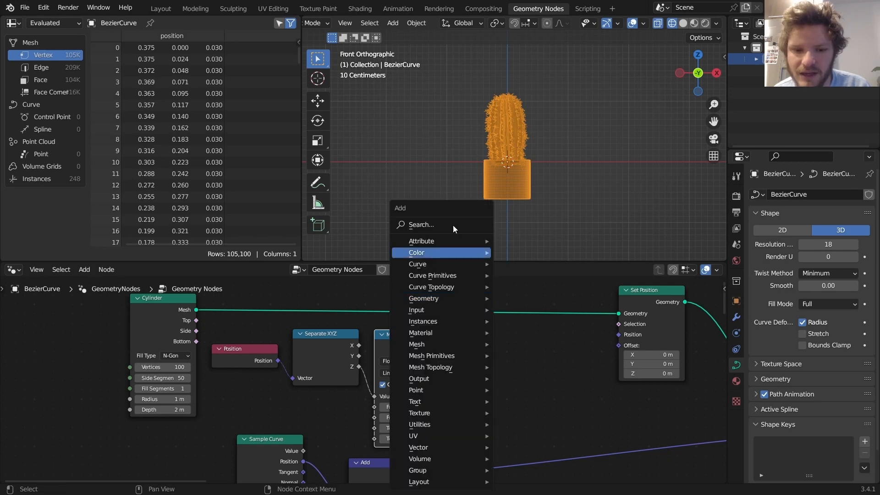
click(449, 220)
text(vec)
click(471, 252)
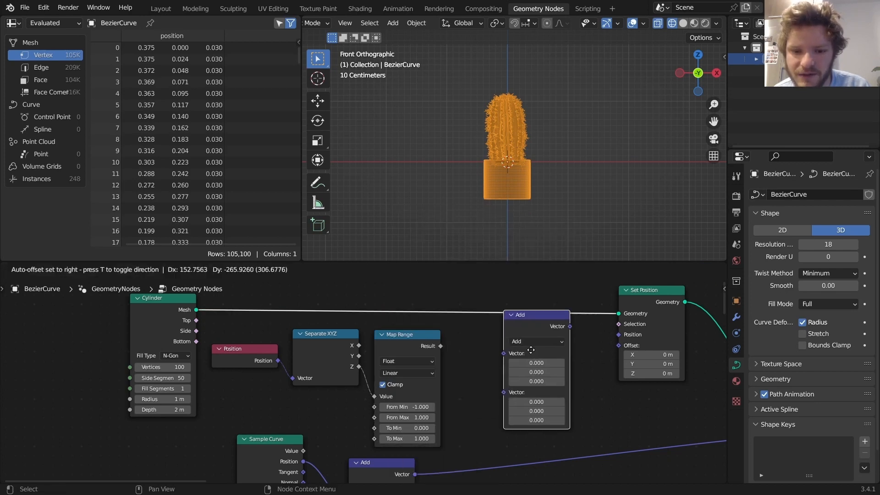
click(477, 364)
drag(278, 361, 513, 366)
click(536, 356)
click(532, 323)
drag(535, 332, 557, 333)
drag(630, 305, 670, 306)
drag(551, 336, 588, 336)
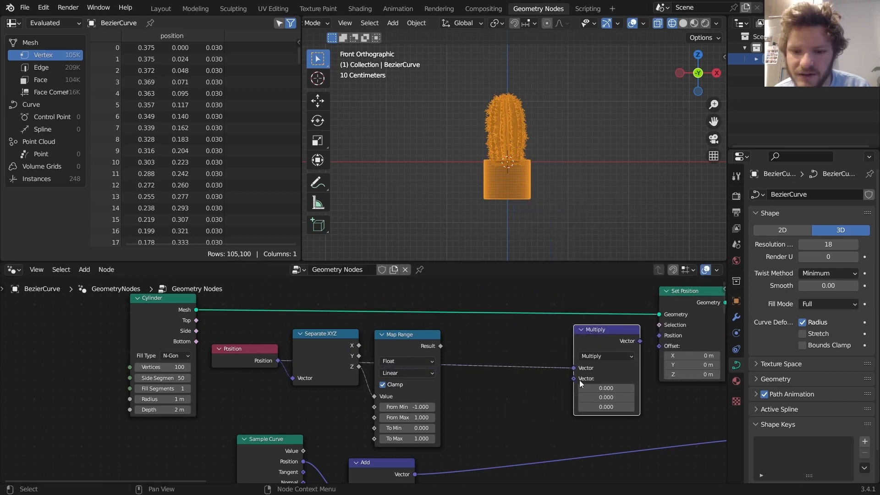
Step: Feed Multiply's second Vector input from a new Combine XYZ node with Z set to 1
drag(573, 379, 539, 387)
text(combi)
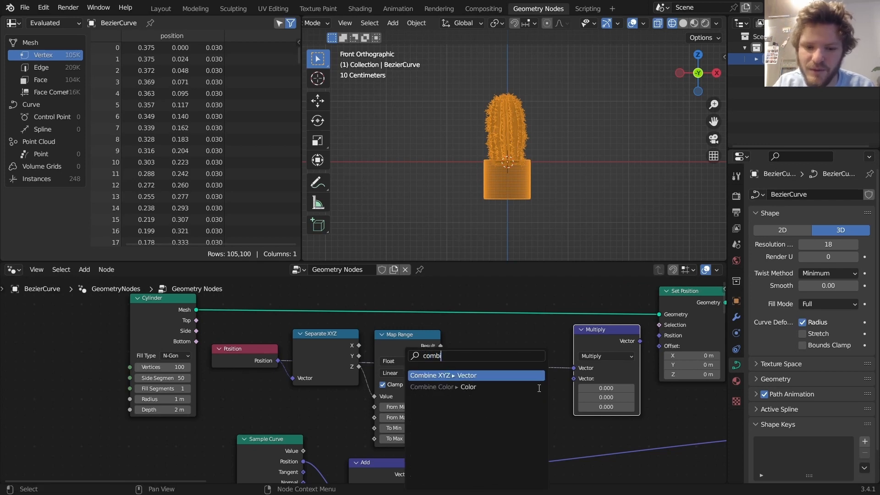
key(Return)
click(538, 388)
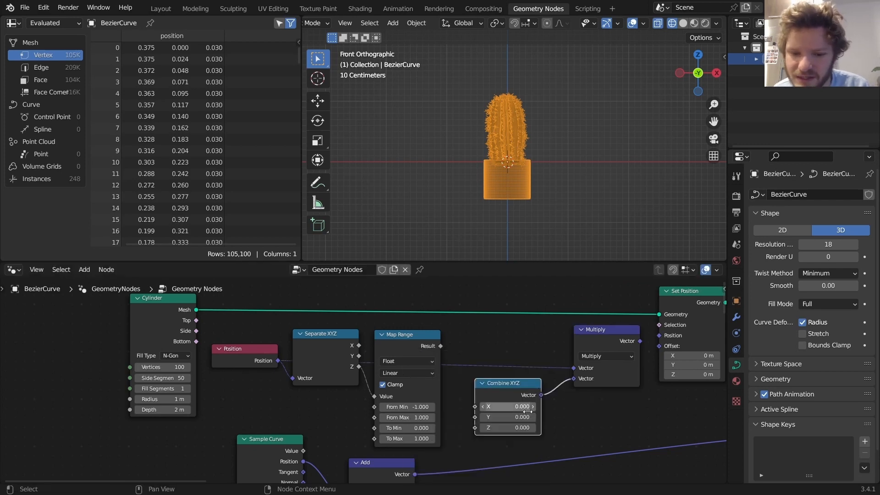
click(508, 428)
text(1)
key(Return)
Step: Connect Map Range's Result to Combine XYZ's X and Y, and Multiply's output to Set Position's Position input
mouse_move(440, 346)
mouse_down()
mouse_move(483, 406)
mouse_move(425, 345)
mouse_up()
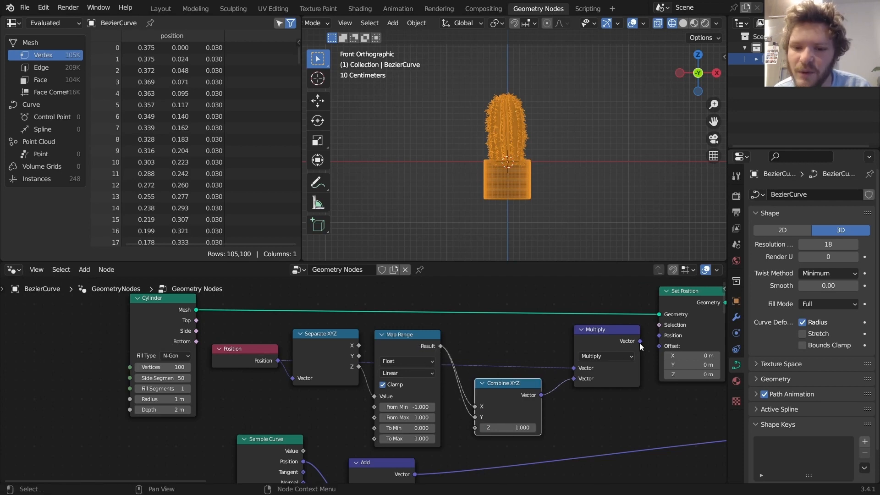
drag(640, 343, 659, 334)
scroll(460, 166, up, 4)
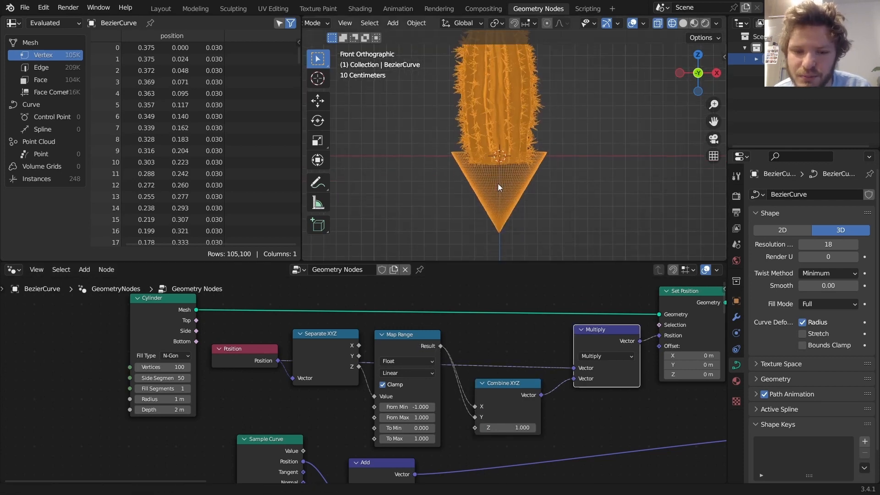
Step: Mark the pot's pointed tip and its rim edge with annotation strokes, remove them and return to the front view
shift+middle_drag(498, 183, 496, 162)
key(d)
drag(492, 215, 493, 204)
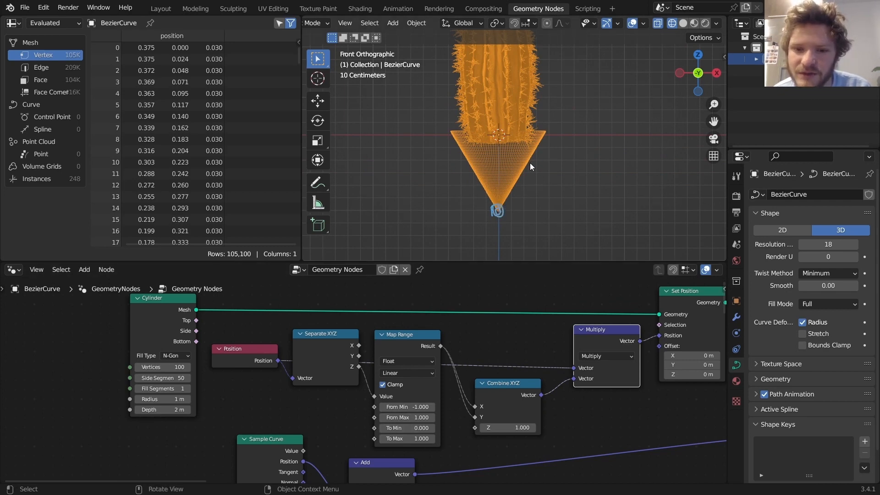
drag(549, 130, 550, 131)
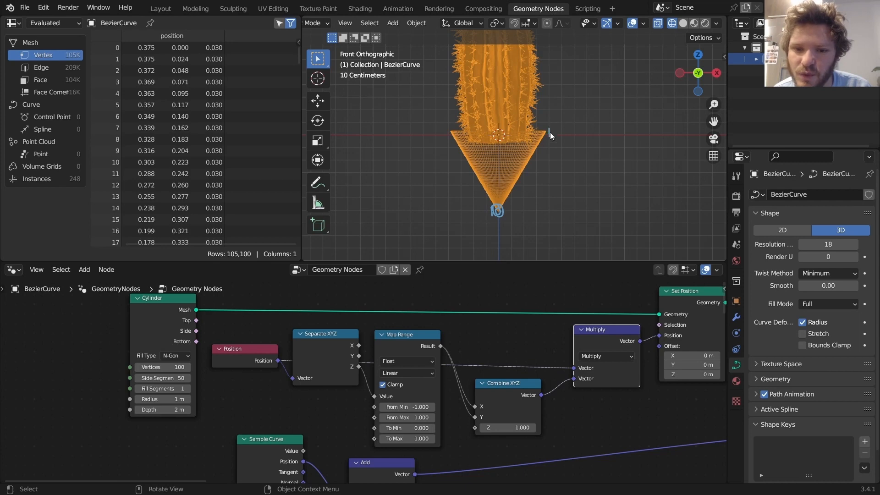
mouse_move(506, 214)
middle_down()
mouse_move(514, 173)
mouse_move(532, 195)
mouse_move(550, 183)
middle_up()
click(705, 81)
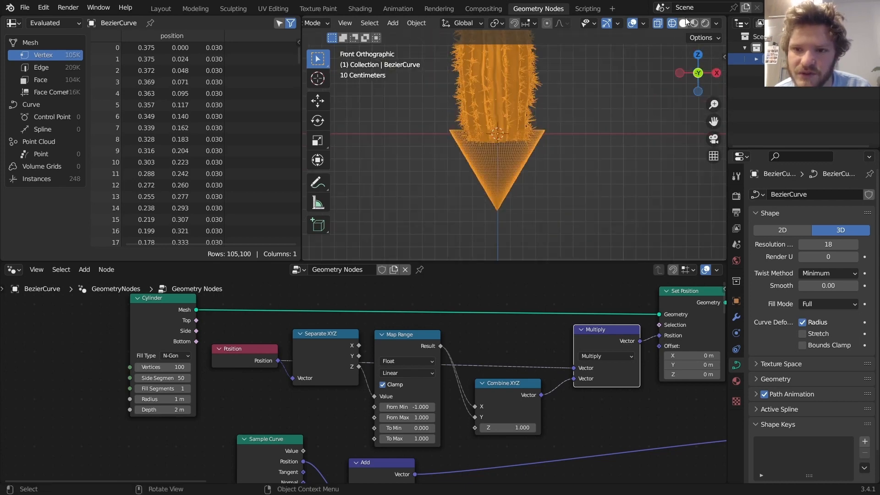
Step: Switch the viewport to solid shading and move the Set Position, Multiply and Combine XYZ nodes further from Map Range
click(683, 23)
scroll(484, 337, down, 4)
middle_drag(568, 351, 362, 326)
drag(569, 427, 327, 300)
key(g)
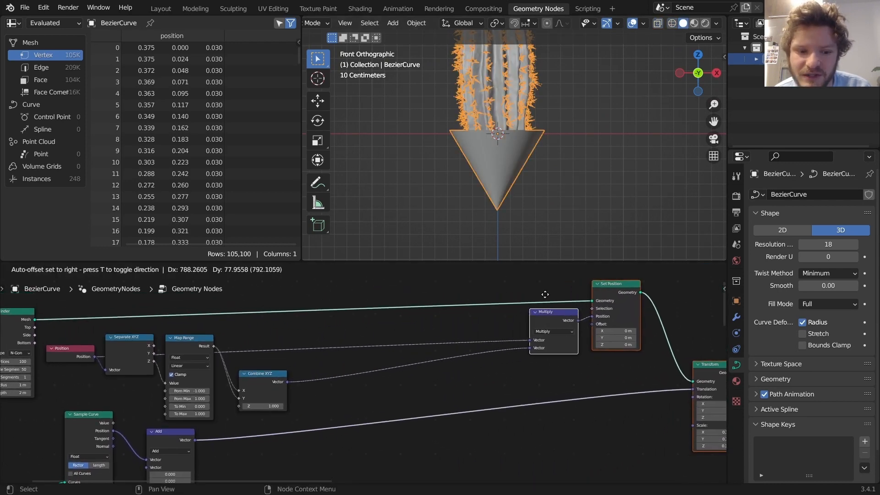
click(558, 299)
click(283, 393)
key(g)
click(524, 384)
Step: Join the two Map Range Result links in a reroute before Combine XYZ and insert an RGB Curves node ahead of it
scroll(358, 378, up, 1)
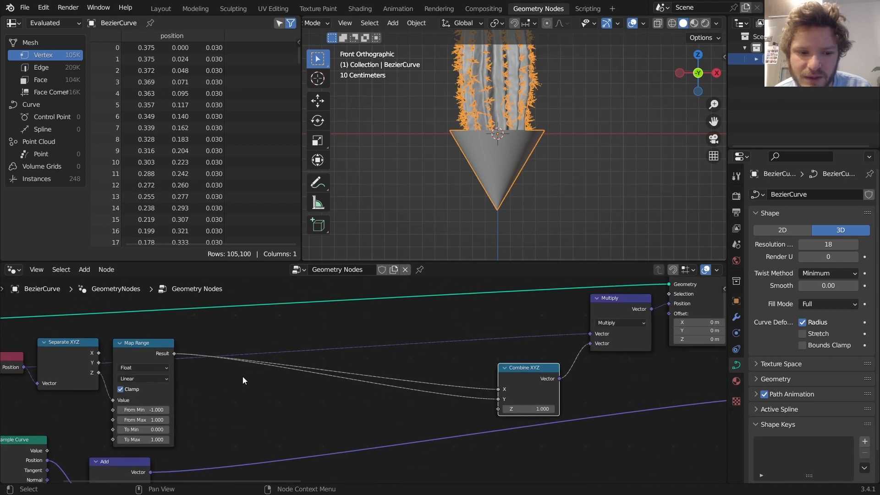
shift+right_drag(415, 412, 441, 352)
key(shift+a)
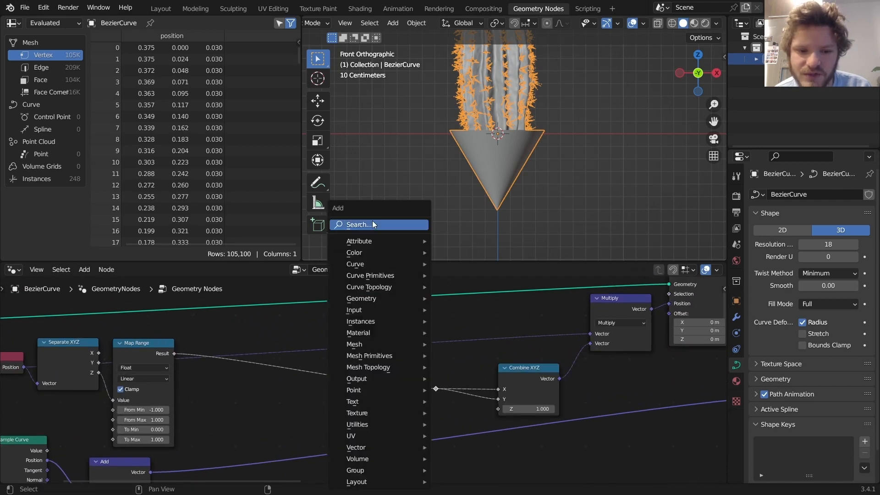
click(374, 221)
text(rgb c)
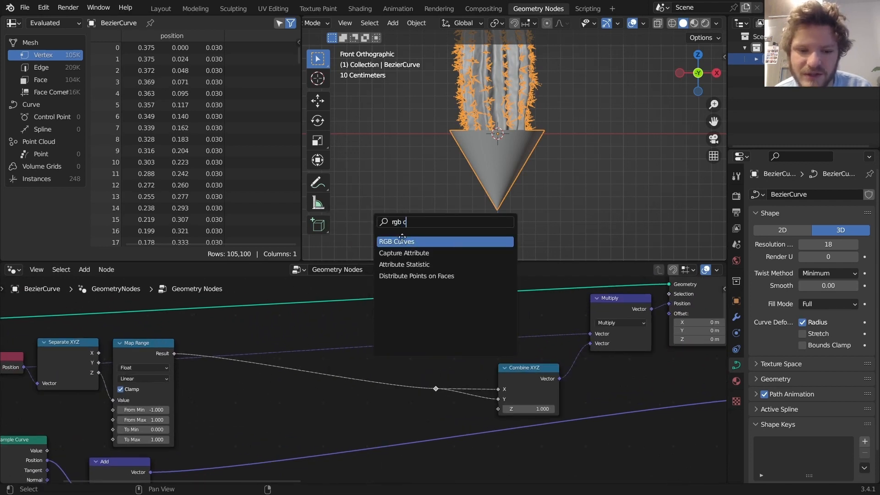
click(402, 238)
click(317, 372)
drag(316, 369, 287, 354)
Step: Try bending the RGB curve upward with a point at about 0.23, 0.62, and undo it
middle_drag(299, 422, 339, 363)
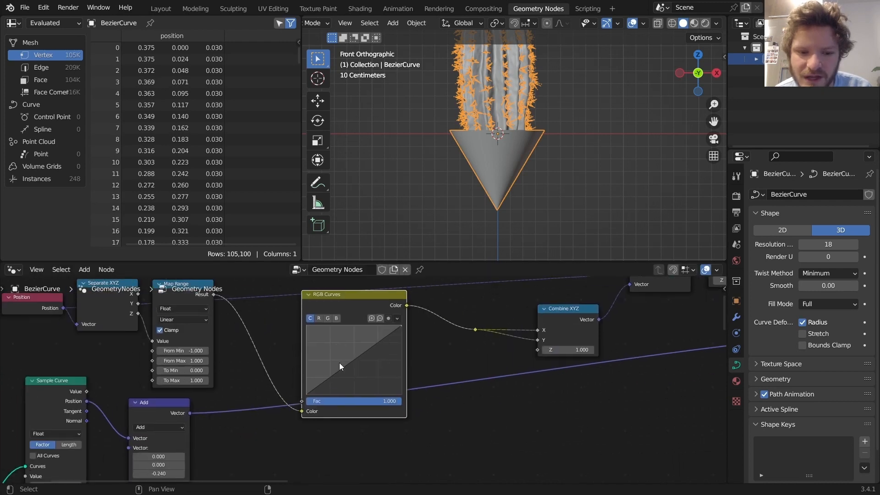
scroll(339, 362, up, 2)
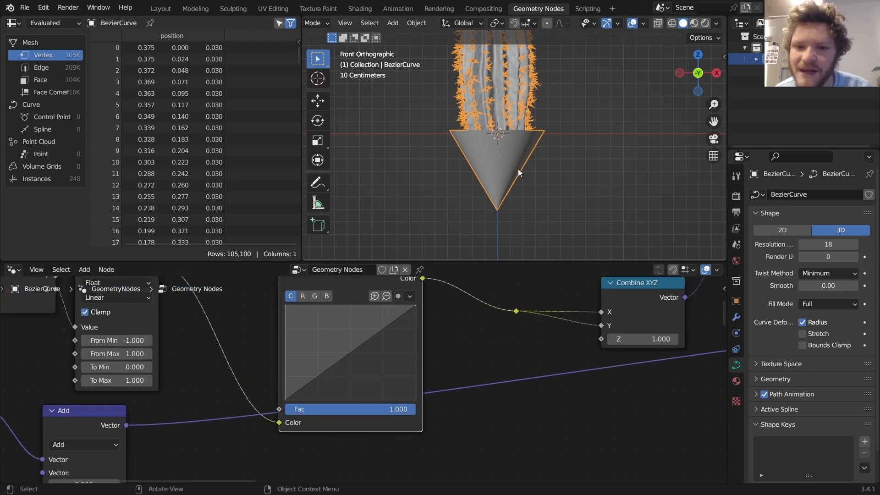
drag(345, 361, 315, 340)
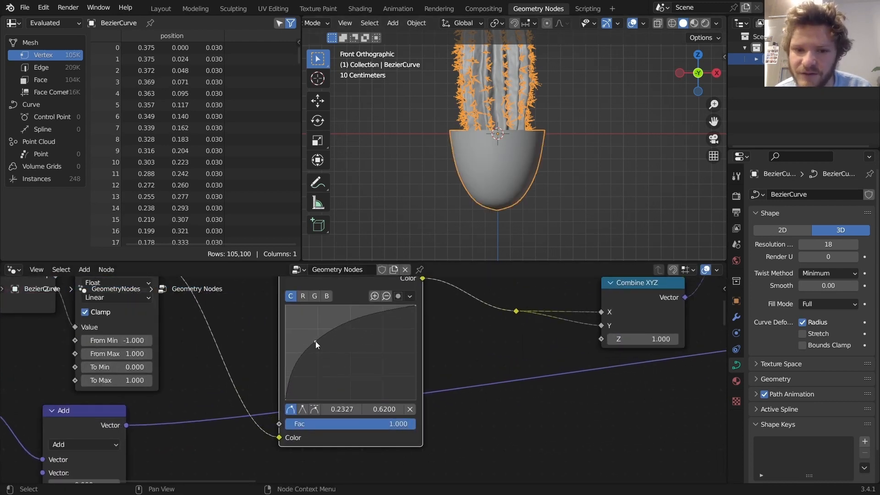
key(ctrl+z)
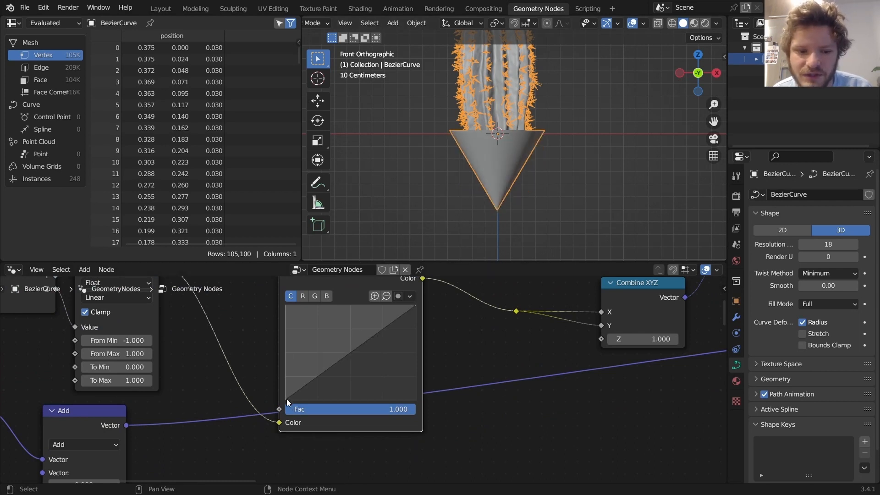
Step: Raise the RGB curve's start point to 0.7900 and add rim points at 0.6981, 0.8950 and 0.7490, 0.9650
drag(287, 398, 285, 325)
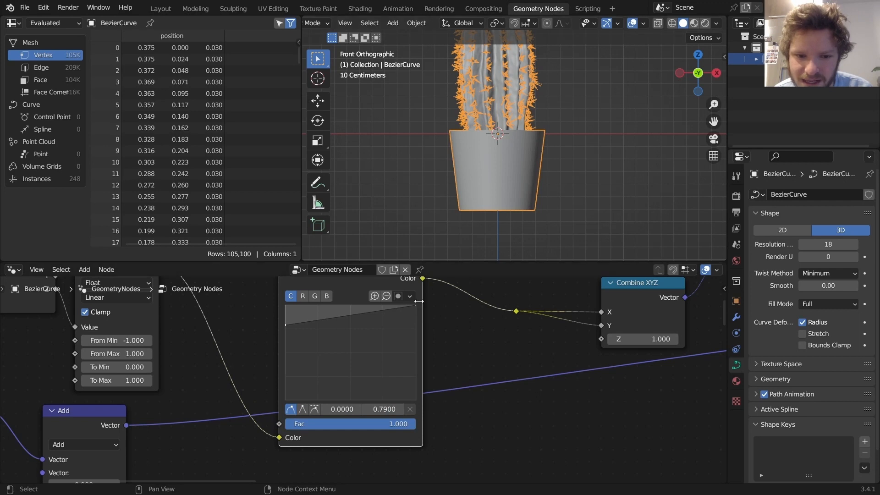
click(376, 314)
click(390, 311)
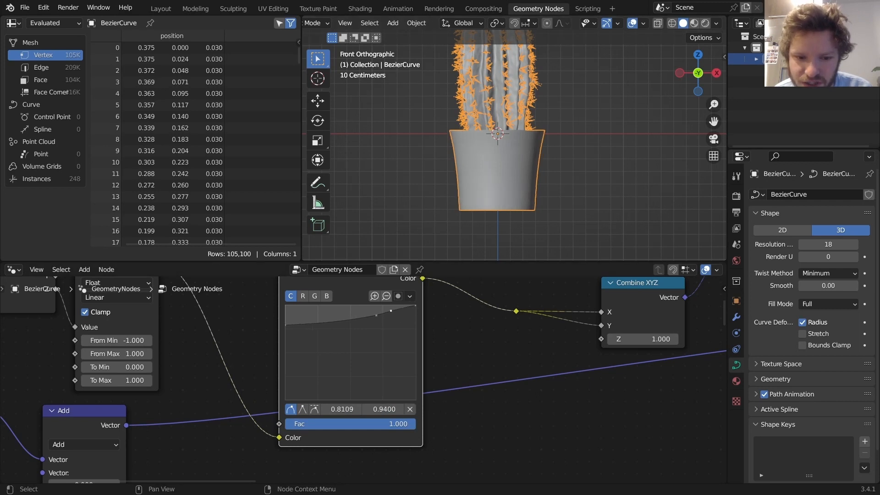
drag(390, 311, 383, 308)
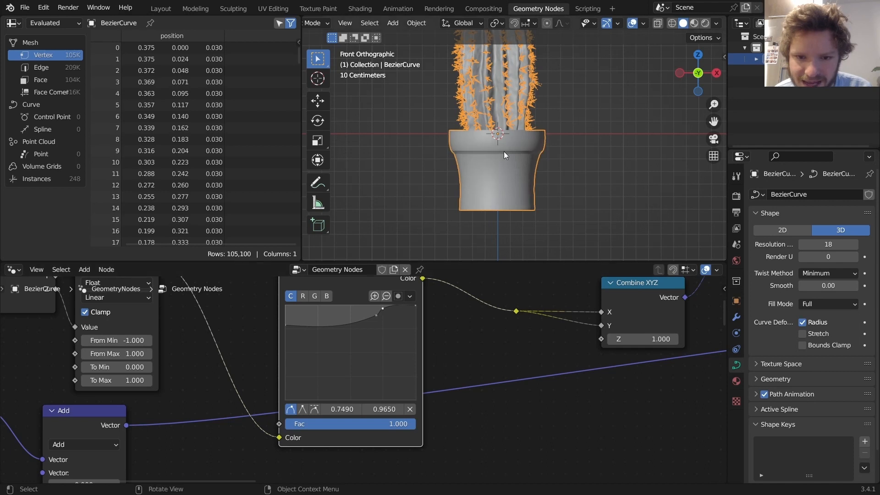
Step: Give both rim points on the RGB curve vector handles and move the lower one to 0.7345, 0.8800 for a sharp rim edge
scroll(319, 400, up, 3)
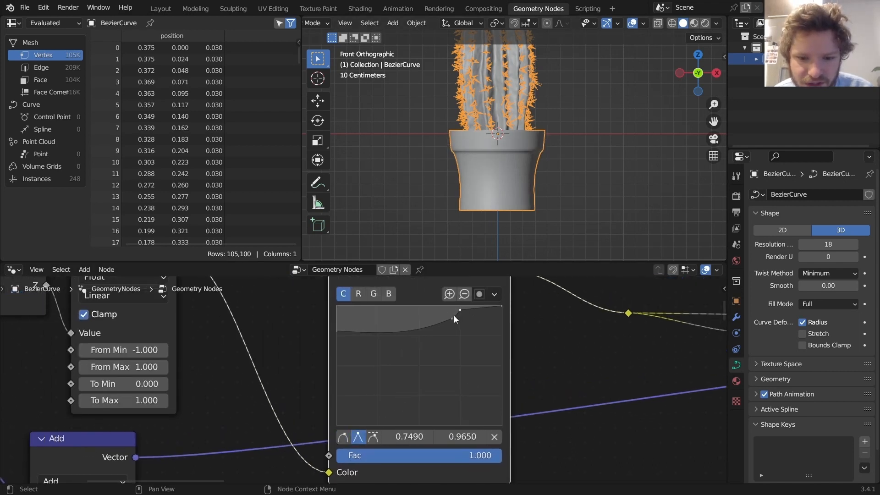
click(452, 317)
click(358, 436)
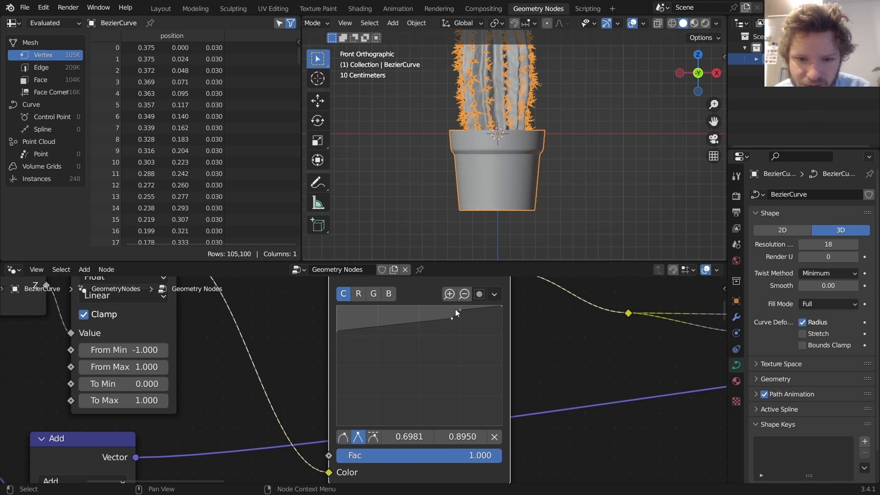
drag(459, 310, 456, 312)
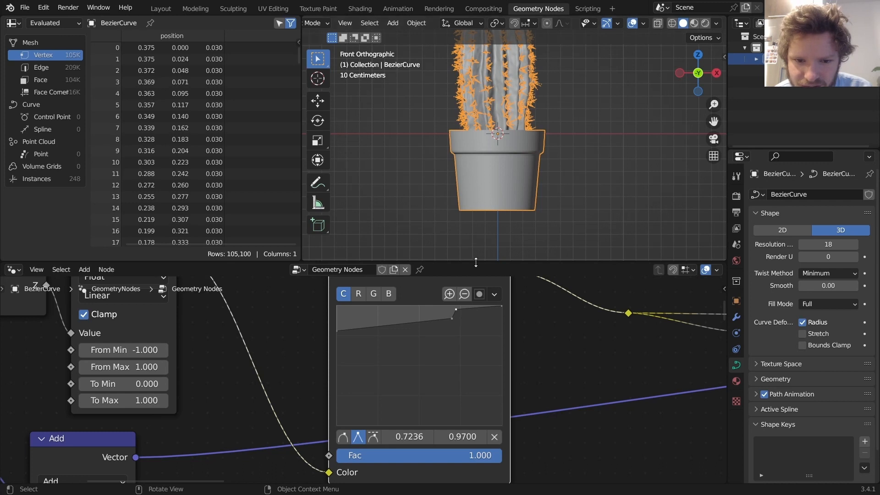
drag(455, 312, 458, 323)
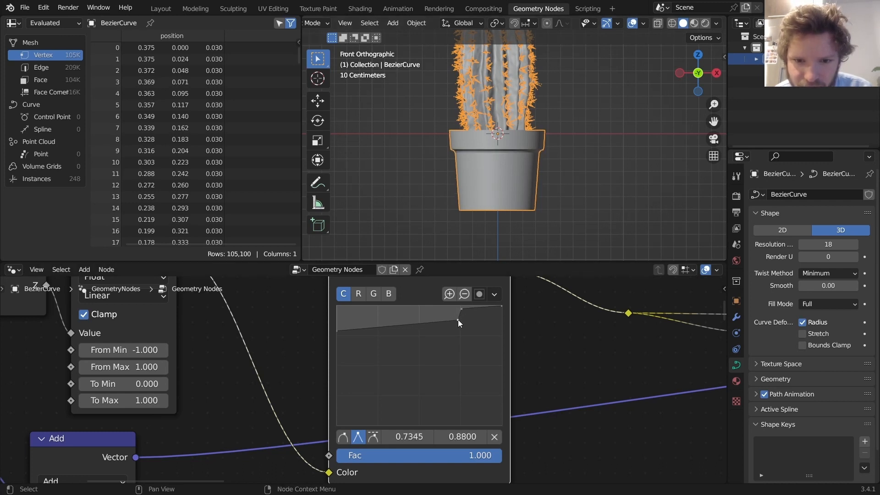
Step: Lower the RGB curve's start point to 0.7550 and add a point just after it to round the pot's base
middle_drag(349, 339, 467, 332)
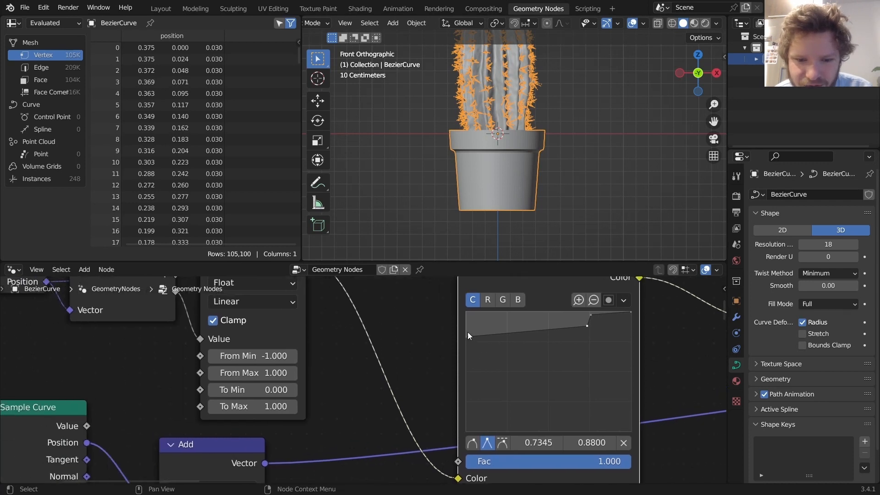
scroll(519, 320, up, 2)
click(514, 315)
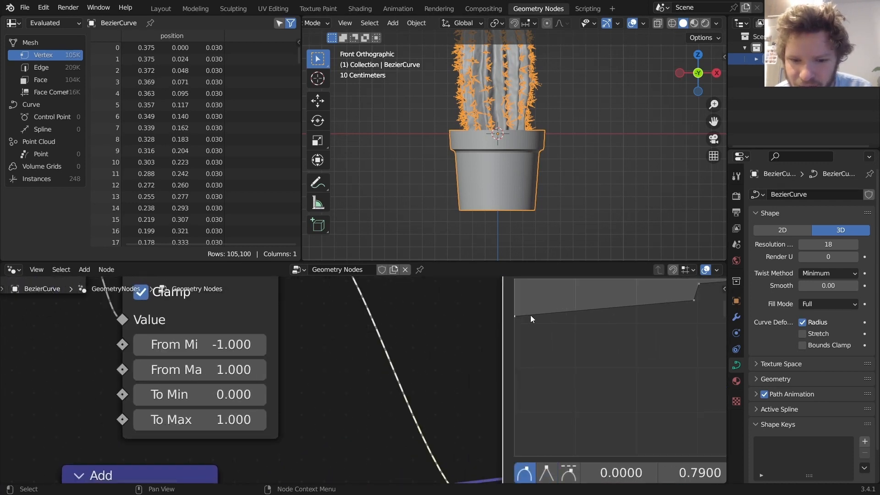
drag(532, 318, 515, 322)
click(514, 315)
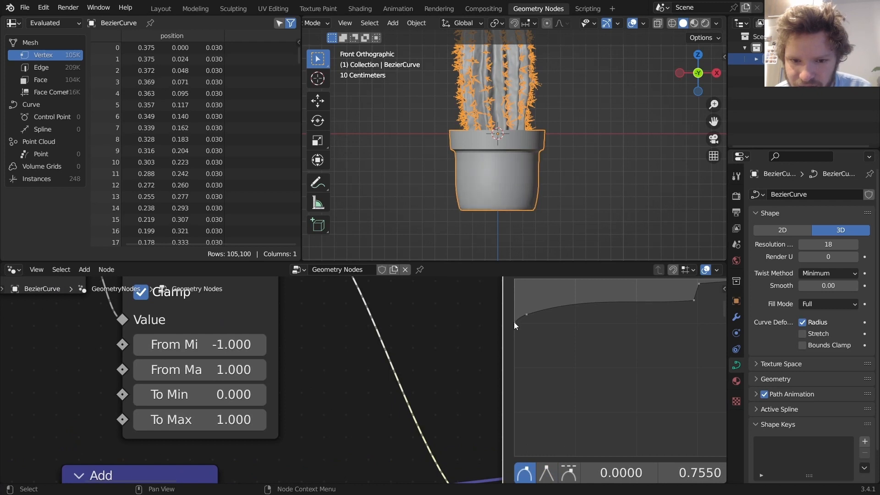
Step: Add a vector-handle curve point at 0.1200, 0.8250 and move its neighbour to 0.0218, 0.7950 to tighten the base's rounded edge
click(553, 309)
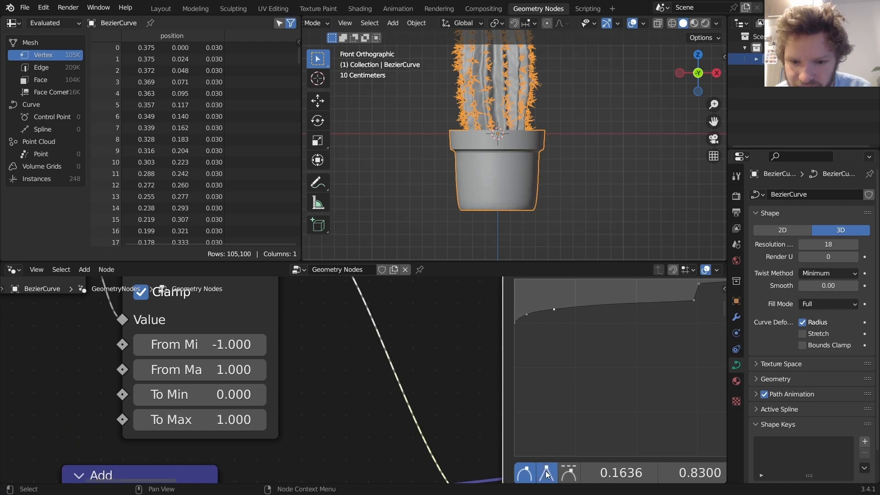
drag(554, 309, 518, 314)
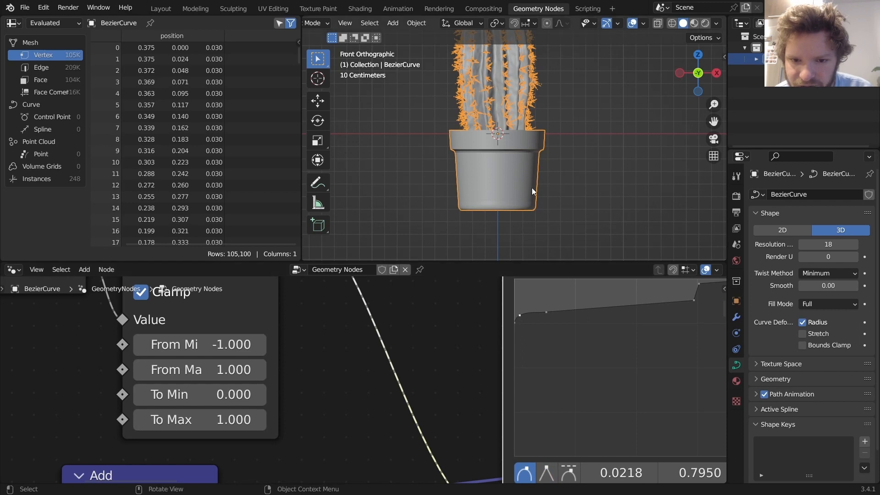
scroll(532, 188, up, 8)
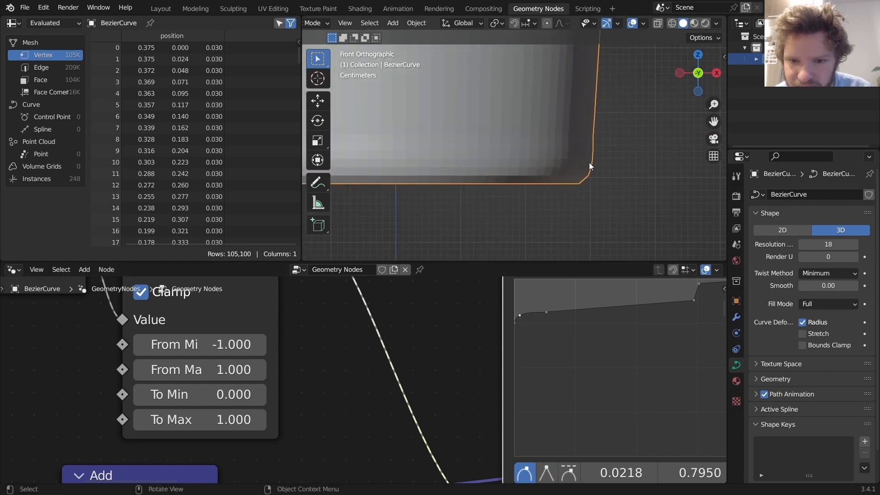
drag(546, 311, 543, 310)
scroll(557, 143, down, 9)
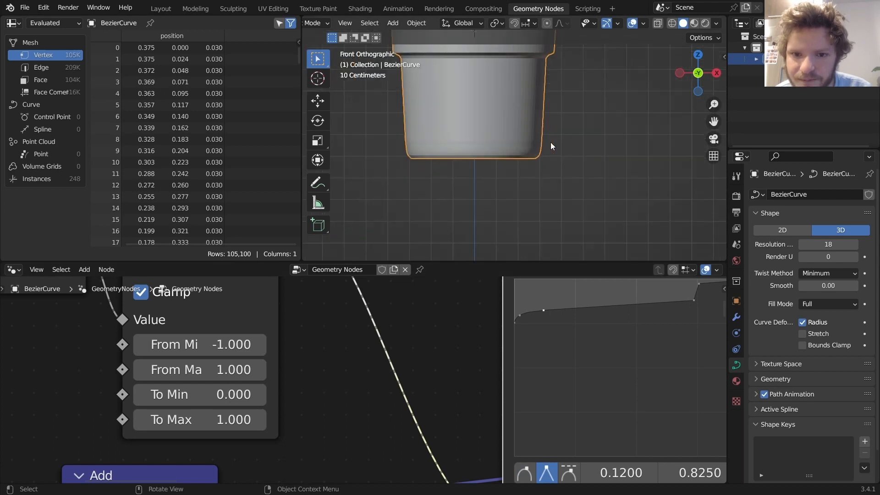
middle_drag(525, 128, 523, 129)
middle_drag(547, 161, 551, 122)
Step: Try dipping the RGB curve's rim section with a single point midway along it, and undo it
middle_drag(701, 296, 576, 323)
scroll(576, 323, up, 1)
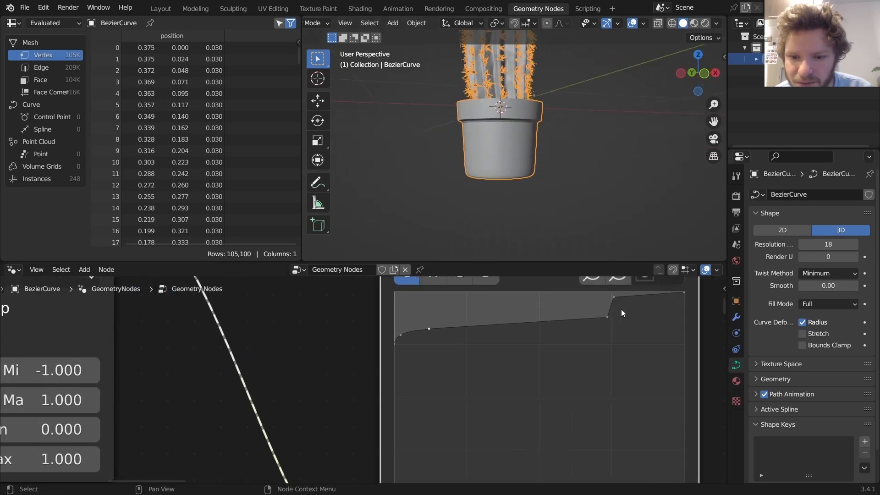
middle_drag(644, 300, 571, 331)
drag(571, 328, 569, 342)
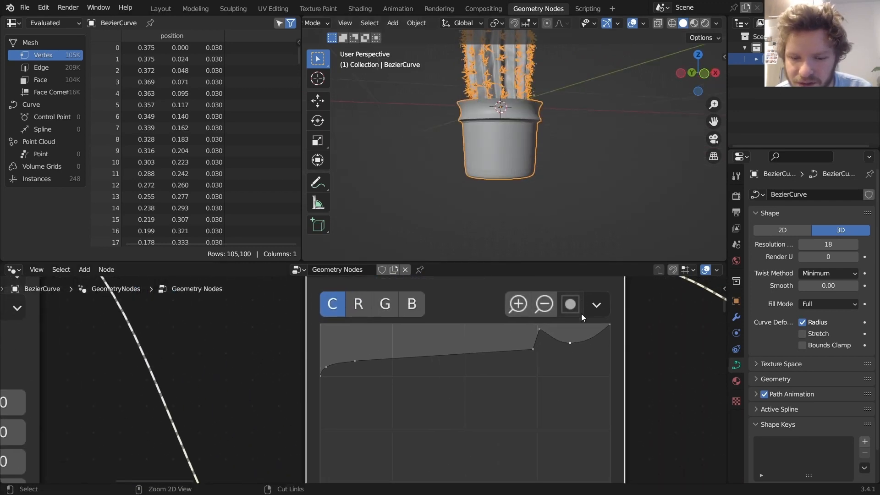
key(ctrl+z)
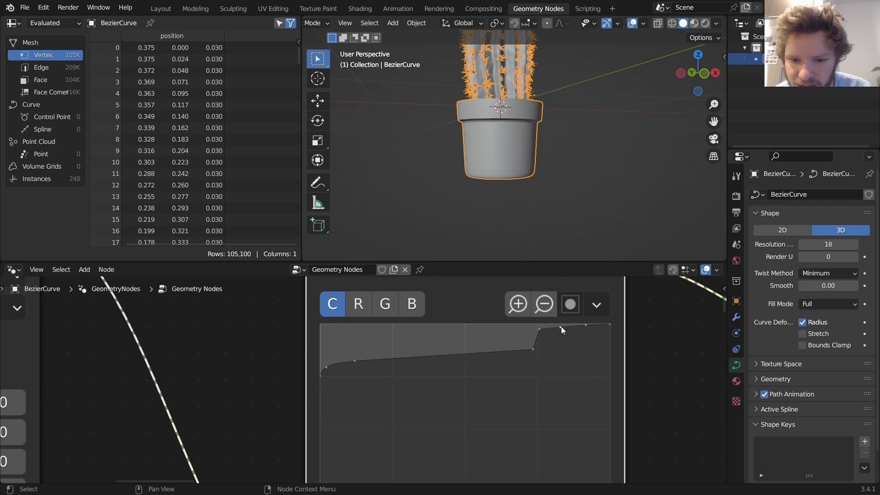
Step: Pull the curve slightly down between two added rim points to form a narrow groove around the pot's rim
drag(573, 326, 572, 332)
scroll(548, 172, up, 2)
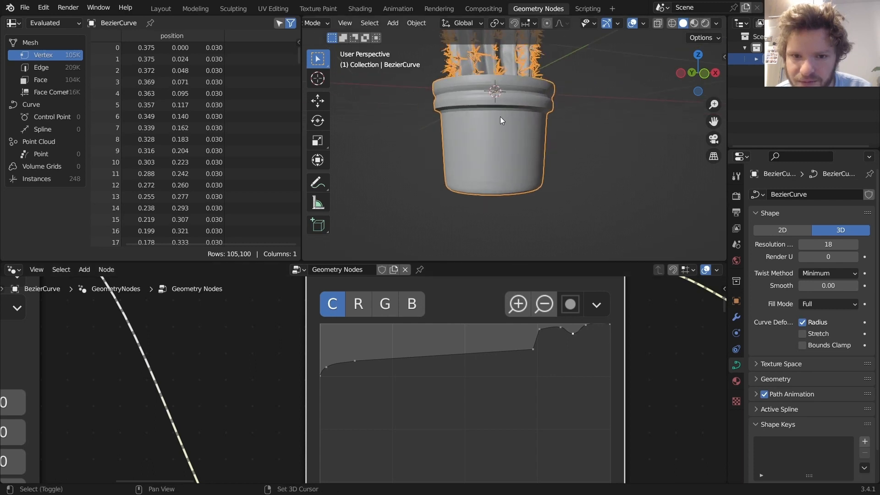
shift+middle_drag(500, 117, 532, 174)
scroll(533, 174, up, 1)
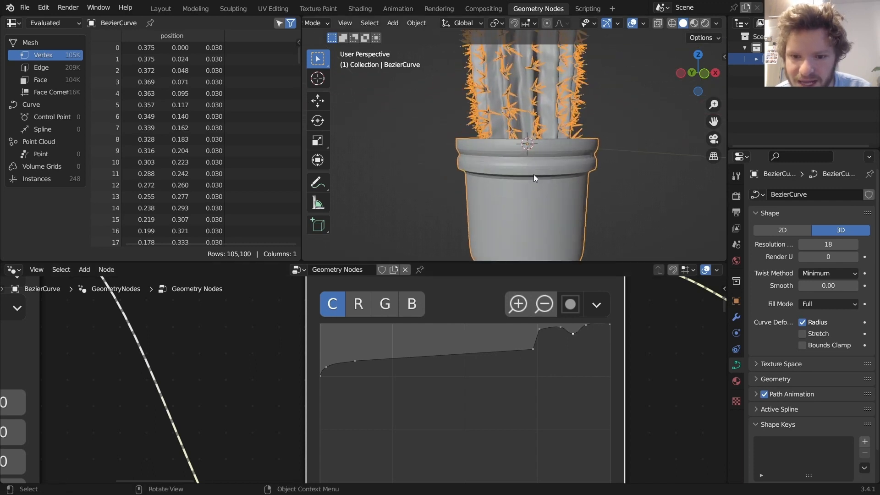
Step: Switch the curve point at 0.9163, 0.9950 beside the rim groove to a vector handle and adjust the groove's edge points
click(587, 325)
middle_drag(585, 406, 601, 275)
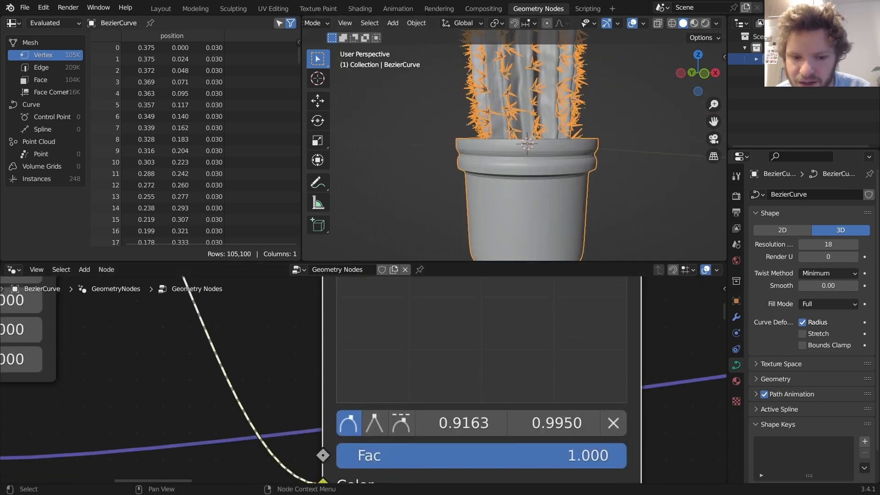
click(379, 429)
scroll(626, 342, down, 4)
middle_drag(606, 306, 619, 381)
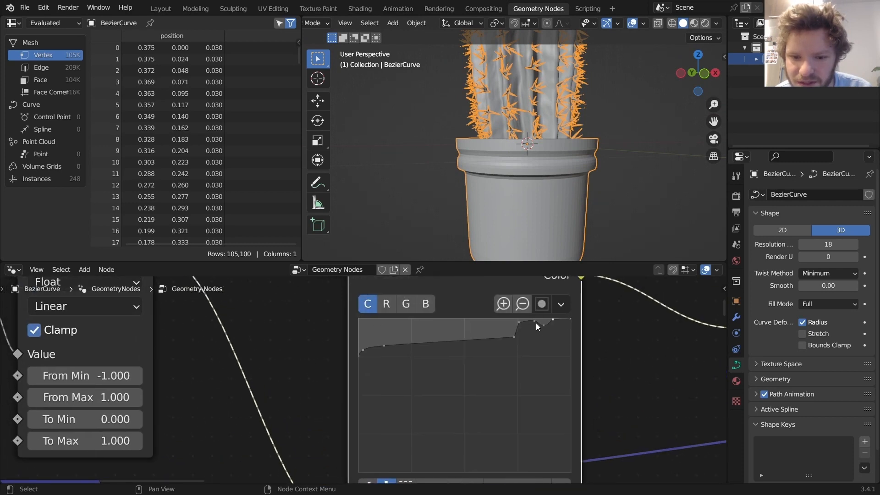
click(535, 322)
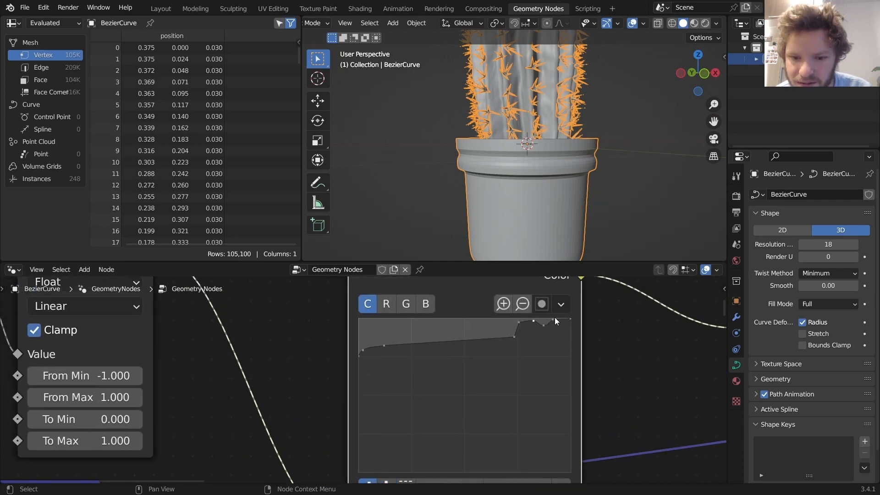
click(553, 321)
middle_drag(519, 191, 552, 199)
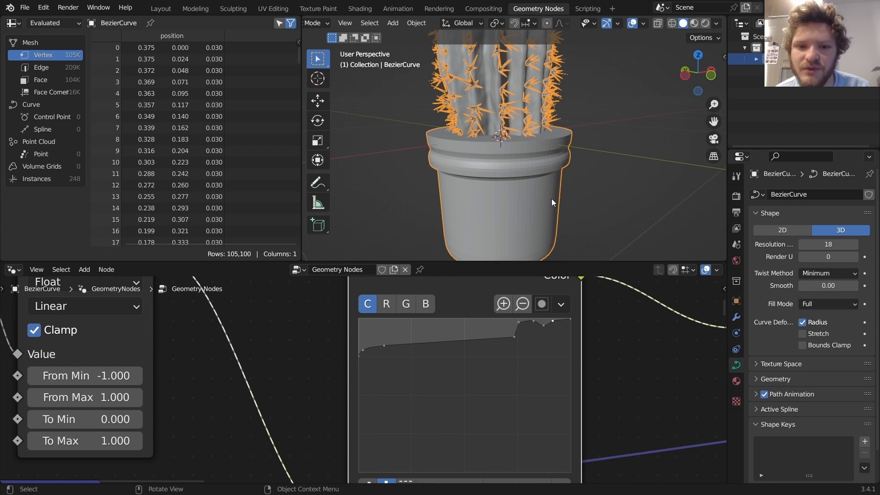
scroll(510, 150, down, 2)
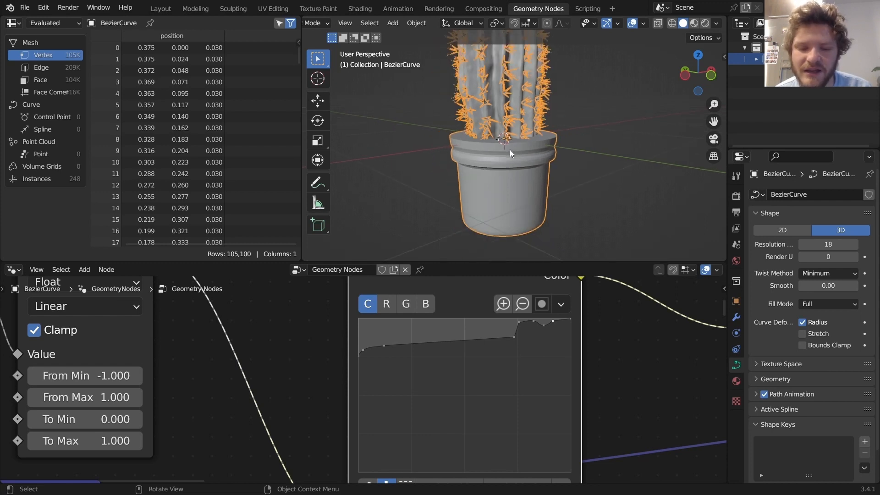
scroll(510, 150, up, 3)
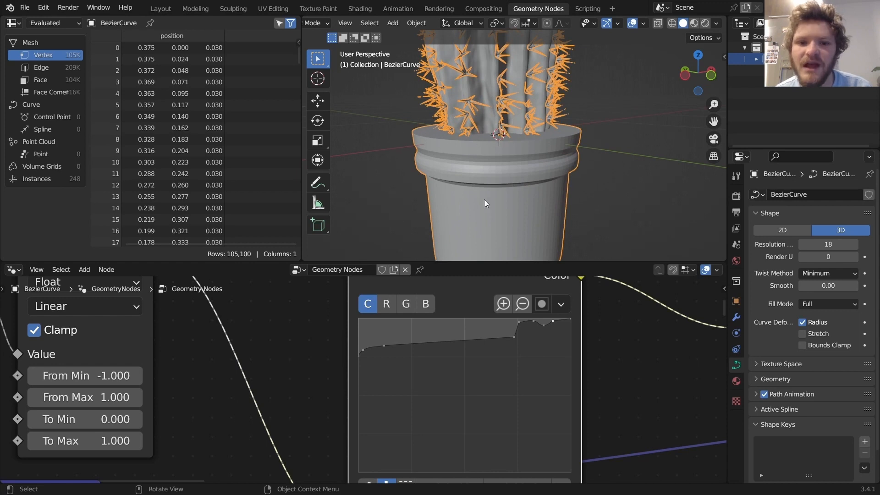
scroll(483, 199, down, 3)
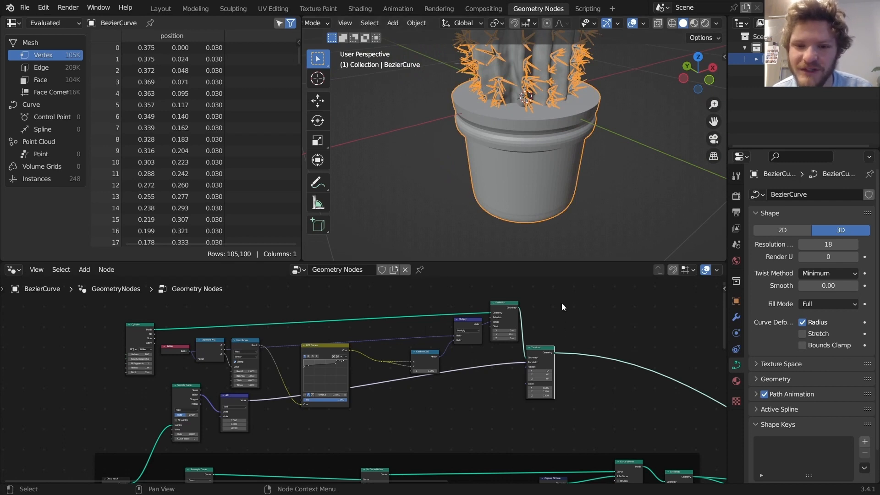
scroll(534, 149, up, 6)
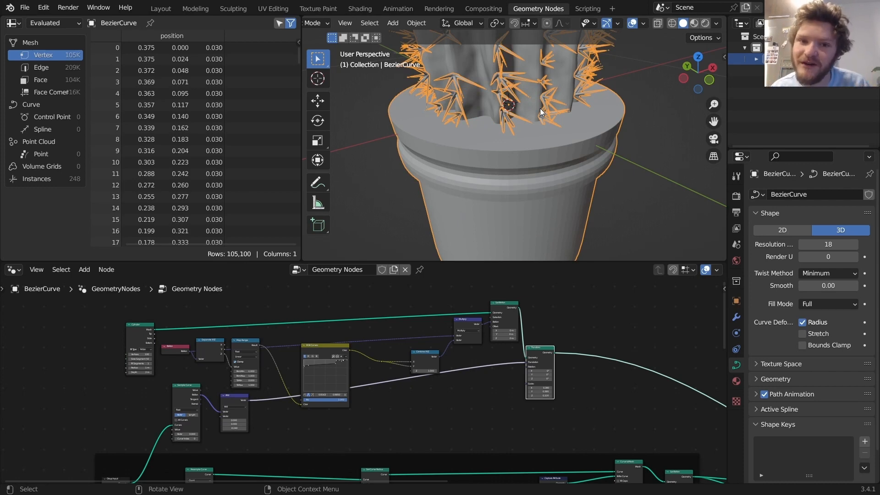
Step: Insert a Separate Geometry node on the link after the pot's Transform node
scroll(421, 349, up, 6)
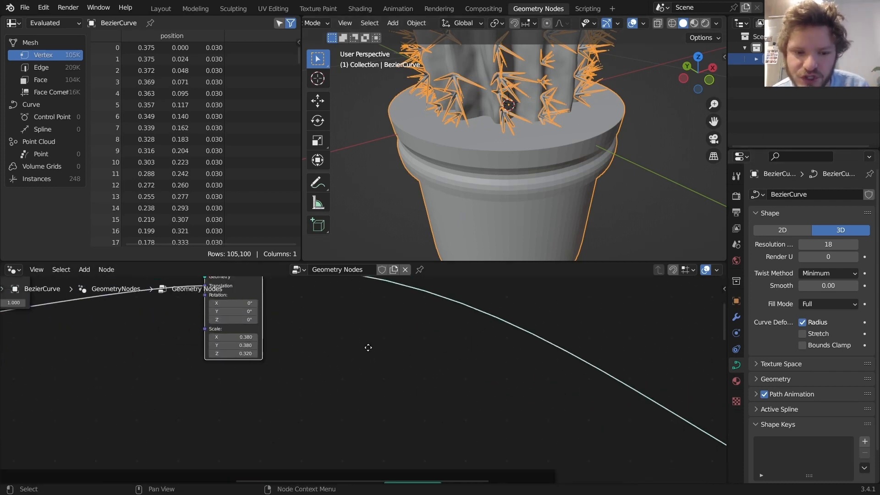
drag(323, 333, 320, 330)
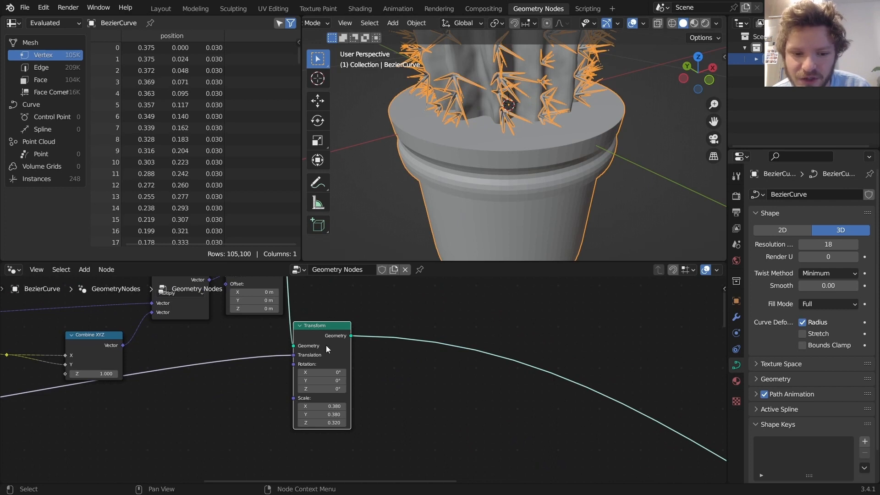
middle_drag(412, 346, 333, 334)
key(shift+a)
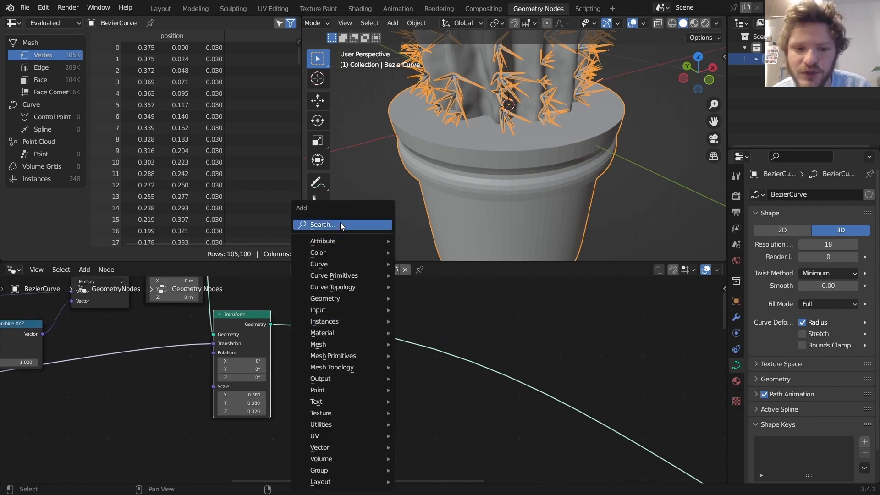
click(340, 222)
text(separa)
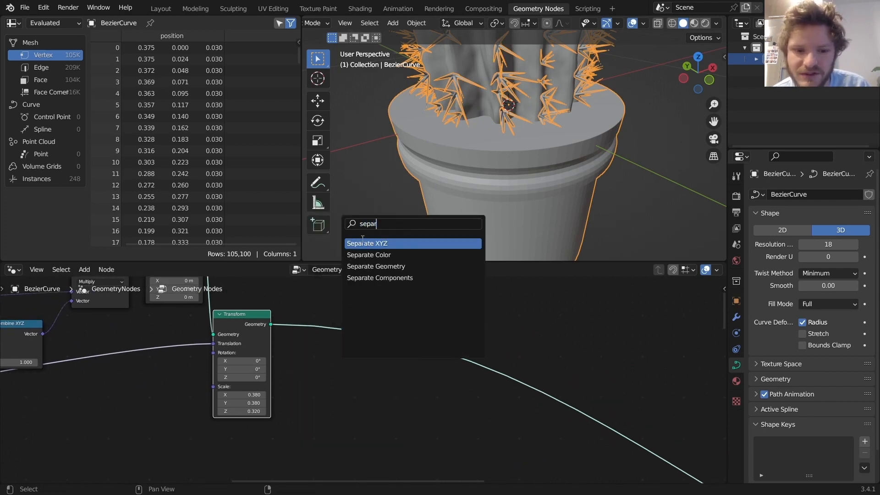
click(380, 266)
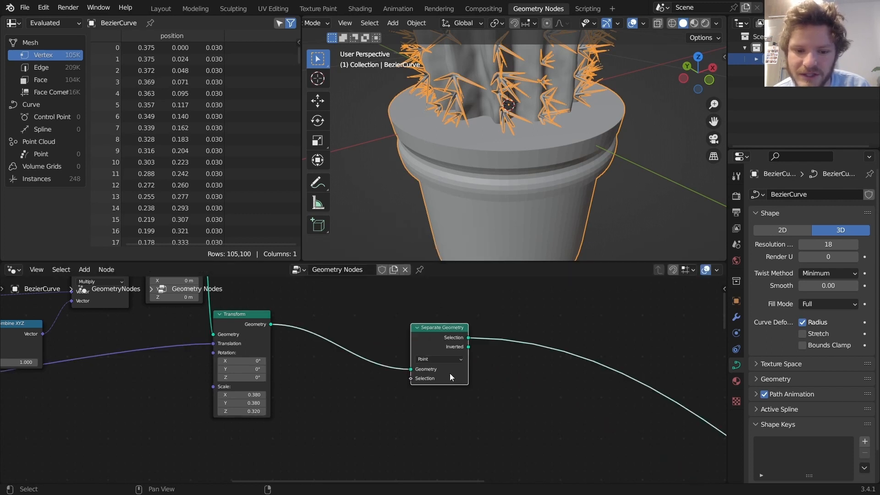
click(508, 327)
Step: Add an Equal compare node in Vector mode and connect its result to the Separate Geometry node's Selection
key(shift+a)
click(430, 397)
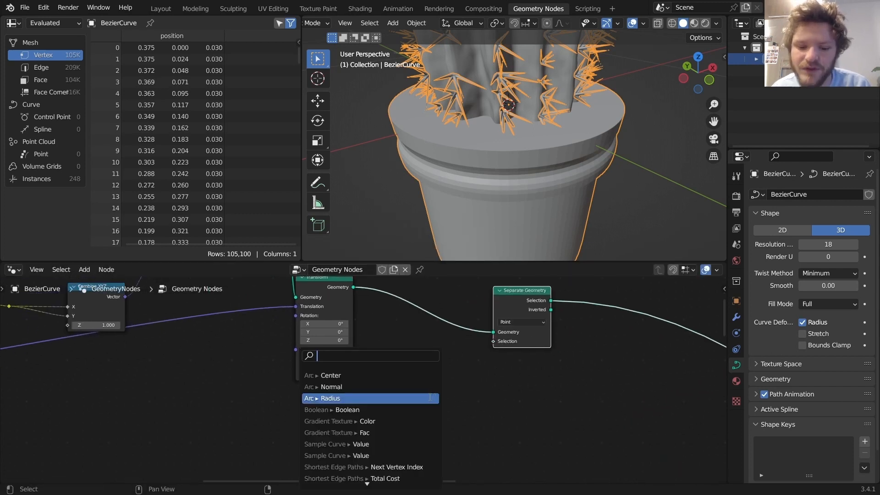
text(equl)
key(Return)
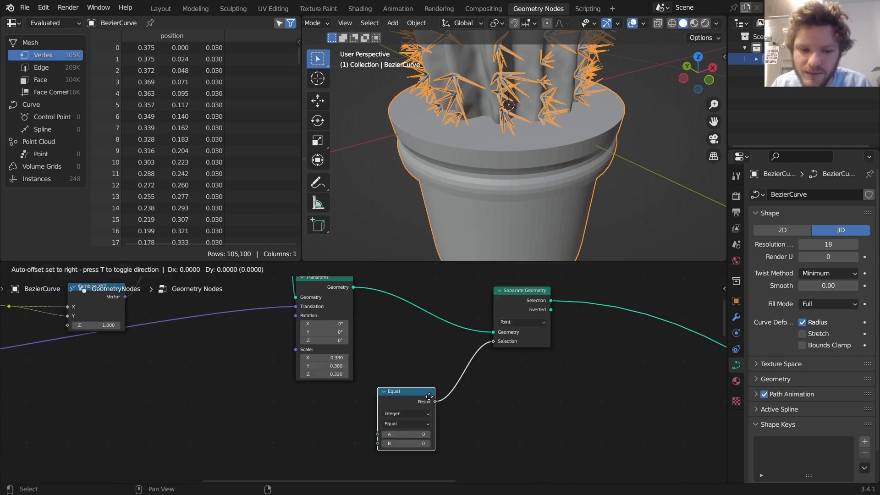
click(428, 396)
scroll(397, 415, up, 6)
middle_drag(397, 414, 441, 374)
click(439, 373)
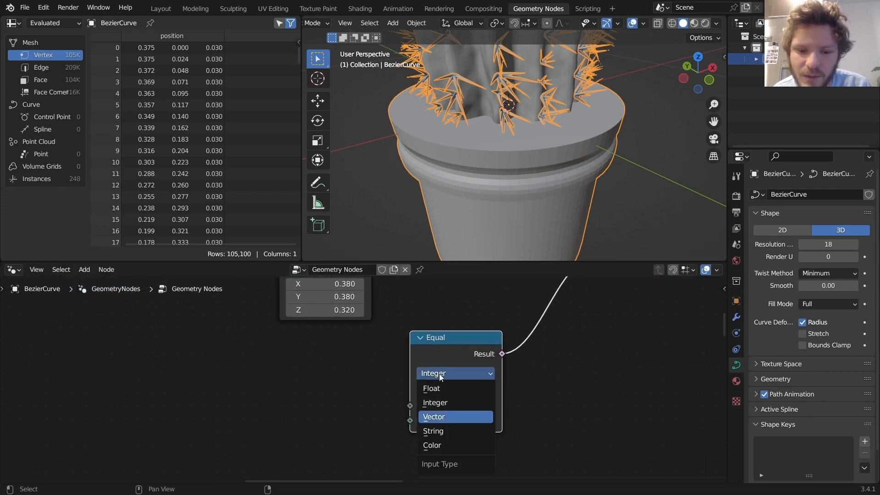
click(437, 415)
drag(446, 336, 450, 280)
Step: Add a Normal node feeding input A of the Equal node and set B's Z component to 1
key(shift+a)
text(no)
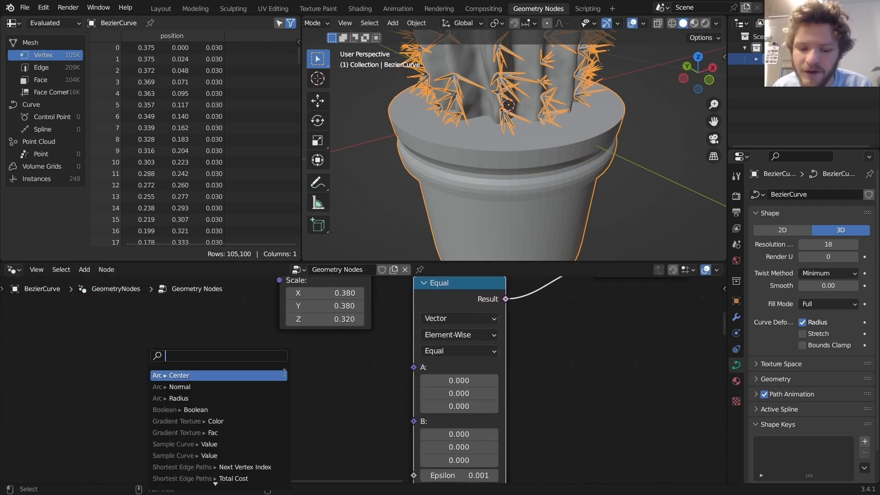
text(rm)
key(Return)
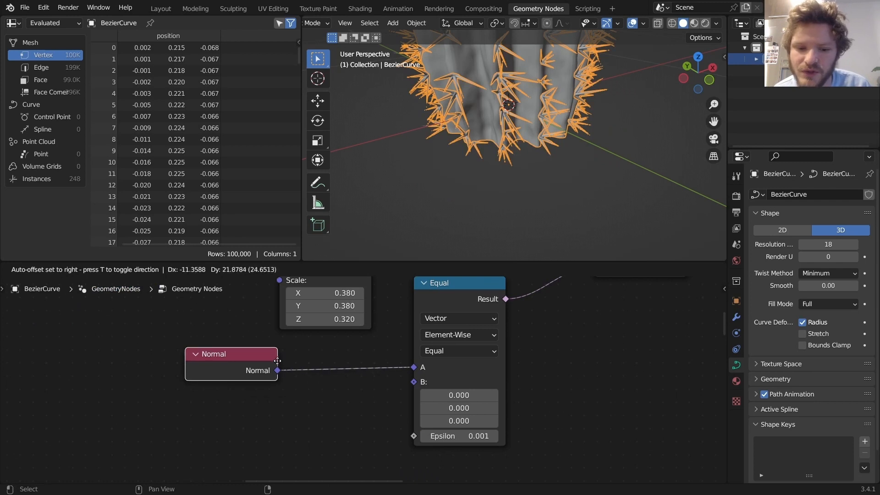
click(278, 361)
click(490, 421)
text(1)
key(Return)
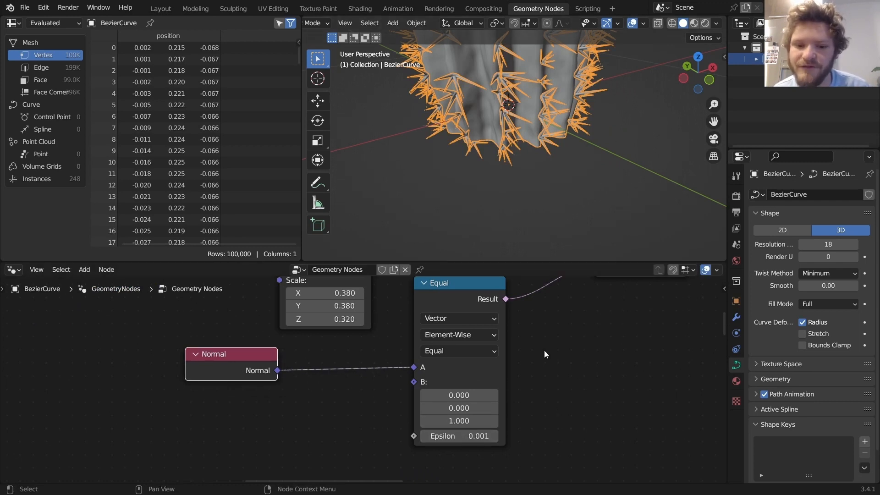
Step: Set the Separate Geometry node's domain to Face
scroll(543, 350, down, 2)
middle_drag(551, 341, 496, 351)
click(502, 329)
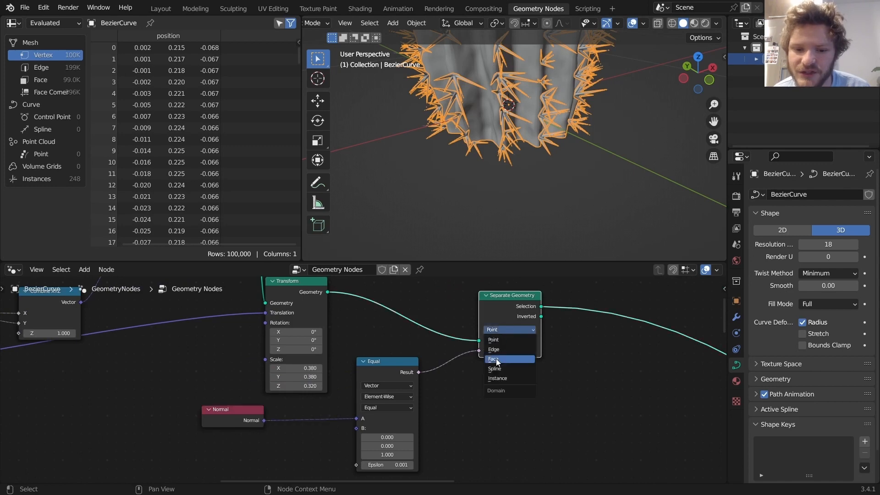
click(497, 359)
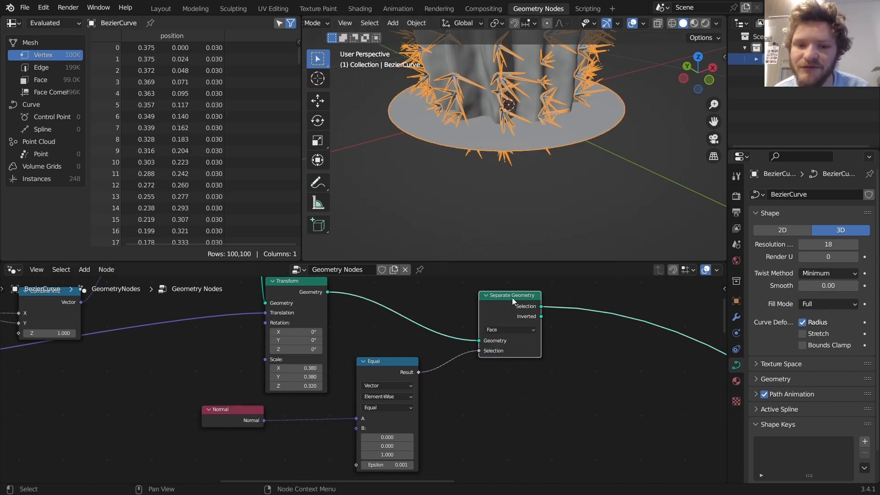
Step: Preview the Separate Geometry node's Inverted output and inspect the inside of the pot from above
alt+shift+click(526, 307)
alt+shift+click(526, 306)
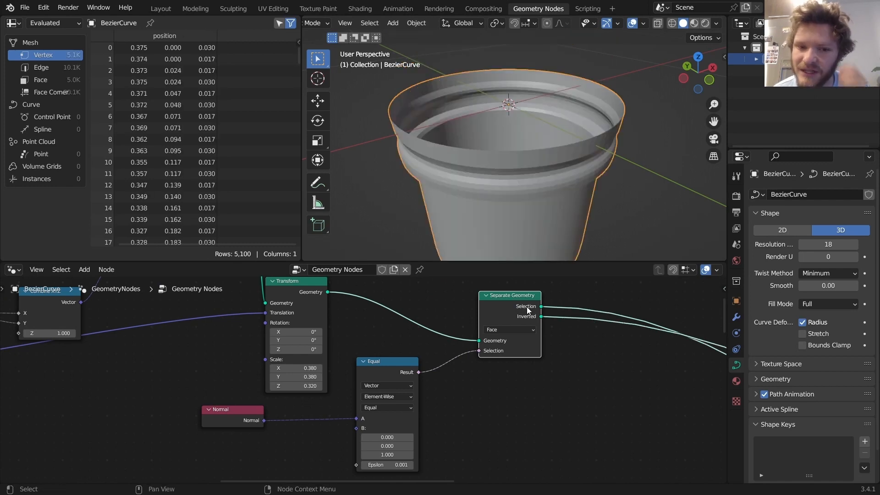
middle_drag(516, 139, 512, 161)
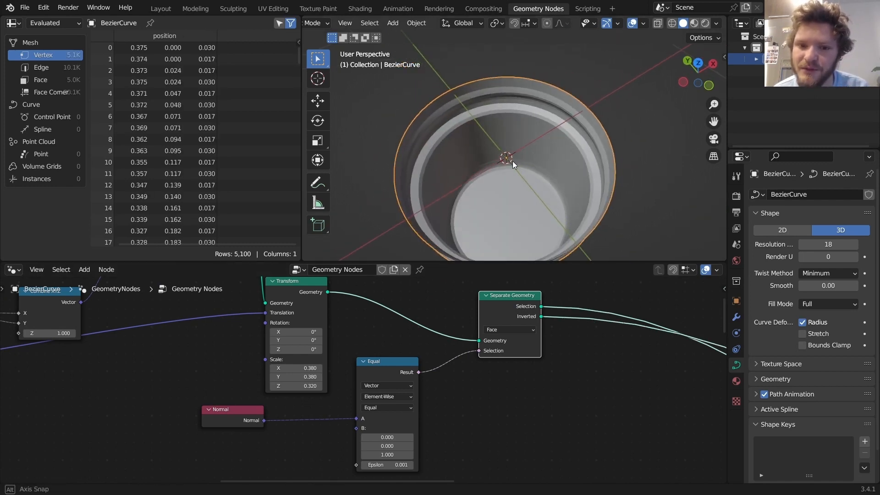
shift+middle_drag(518, 214, 524, 188)
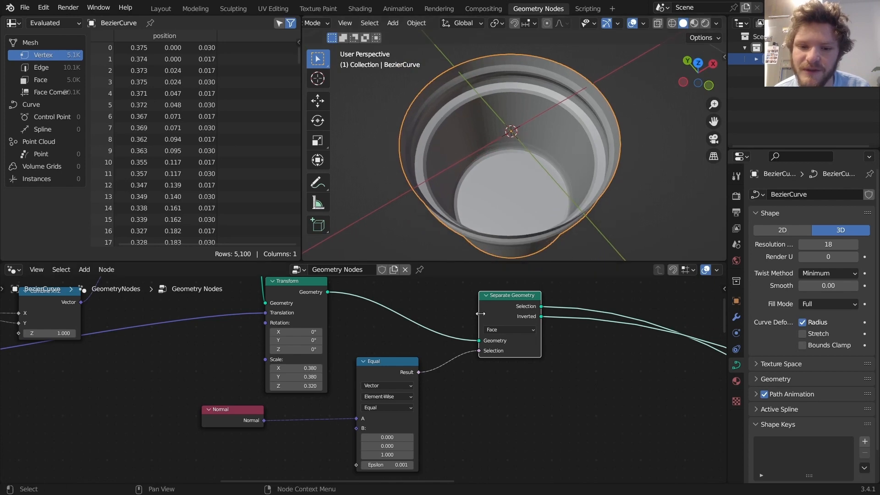
Step: Try setting the Cylinder node's fill type to None while previewing it, and undo the change
scroll(478, 312, down, 7)
middle_drag(51, 375, 613, 392)
scroll(362, 315, up, 3)
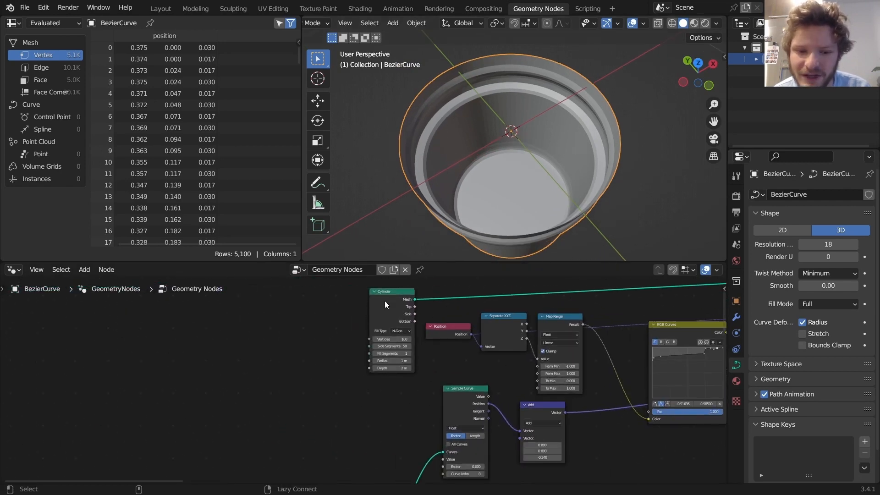
alt+shift+click(384, 303)
scroll(500, 170, down, 3)
scroll(498, 166, down, 2)
scroll(389, 322, up, 2)
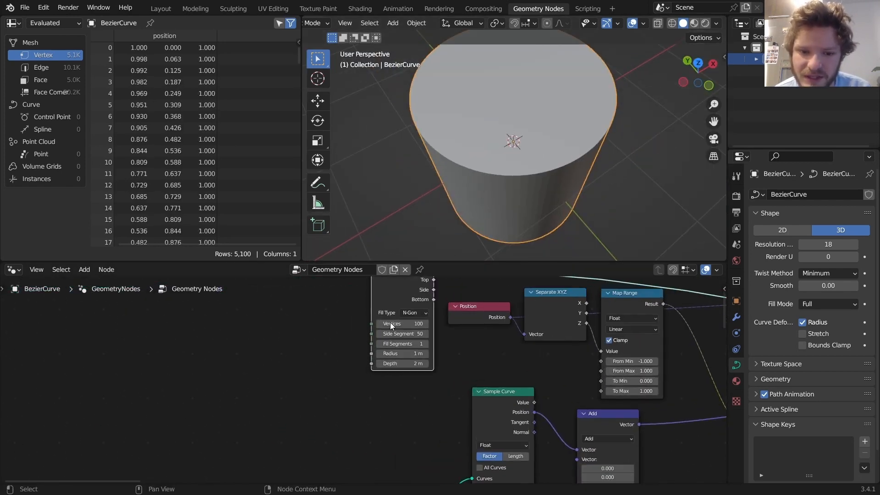
click(406, 313)
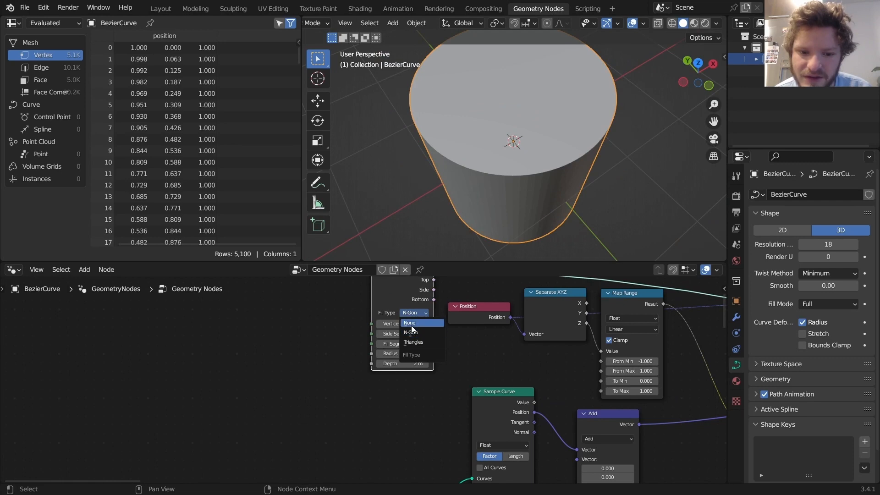
click(410, 323)
middle_drag(499, 178, 488, 129)
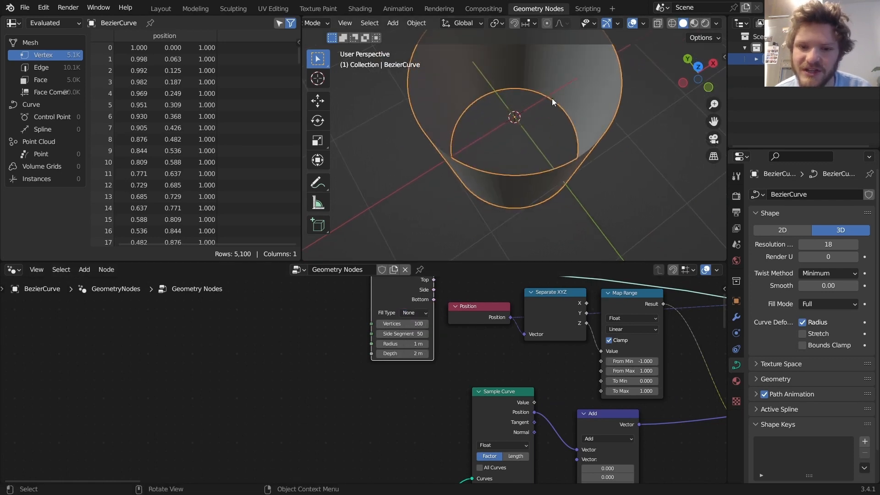
key(ctrl+z)
Step: Preview the Separate Geometry node's output and compare it with the output of the Transform node
scroll(592, 348, down, 2)
middle_drag(592, 348, 172, 342)
middle_drag(470, 342, 242, 336)
alt+shift+click(413, 328)
alt+shift+click(413, 328)
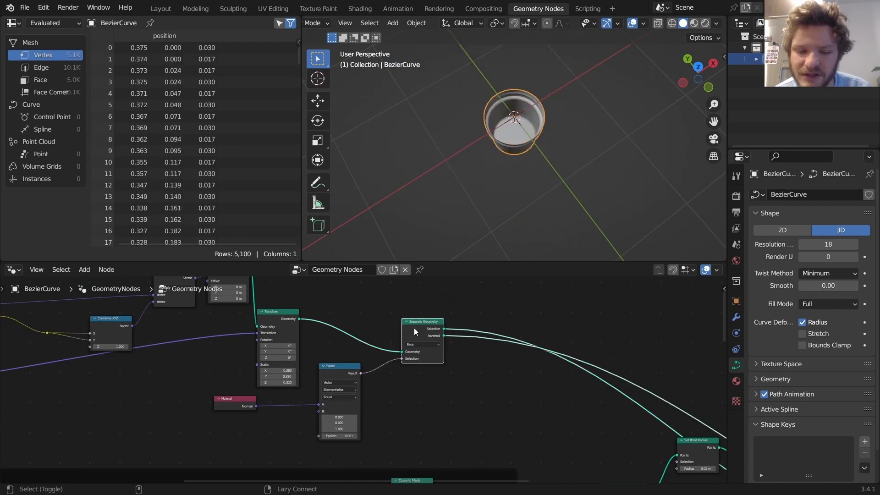
scroll(341, 355, up, 3)
middle_drag(342, 356, 431, 359)
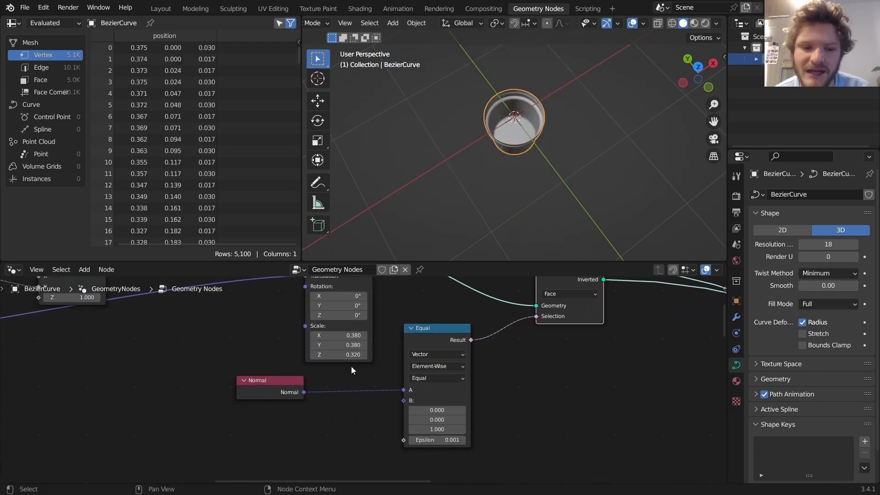
middle_drag(502, 295, 550, 375)
alt+shift+click(403, 319)
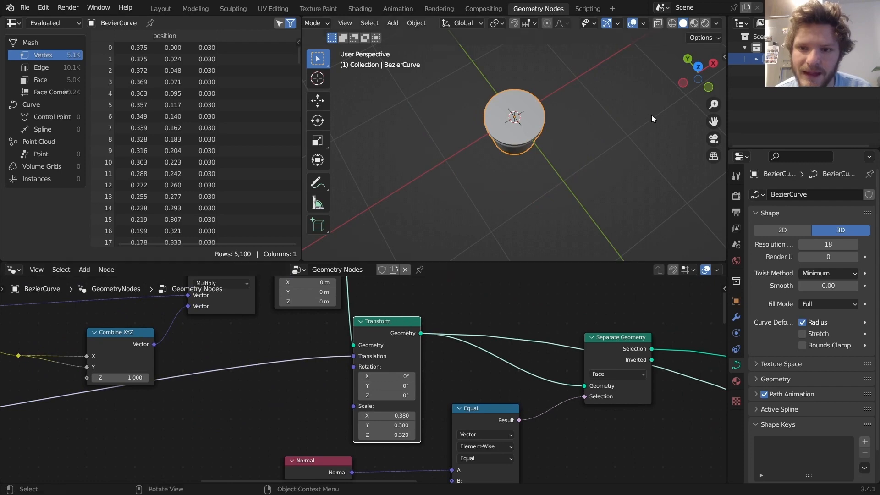
Step: Examine the transformed pot's upper and lower faces in a side orthographic view
click(681, 83)
scroll(521, 128, down, 5)
shift+middle_drag(483, 187, 512, 171)
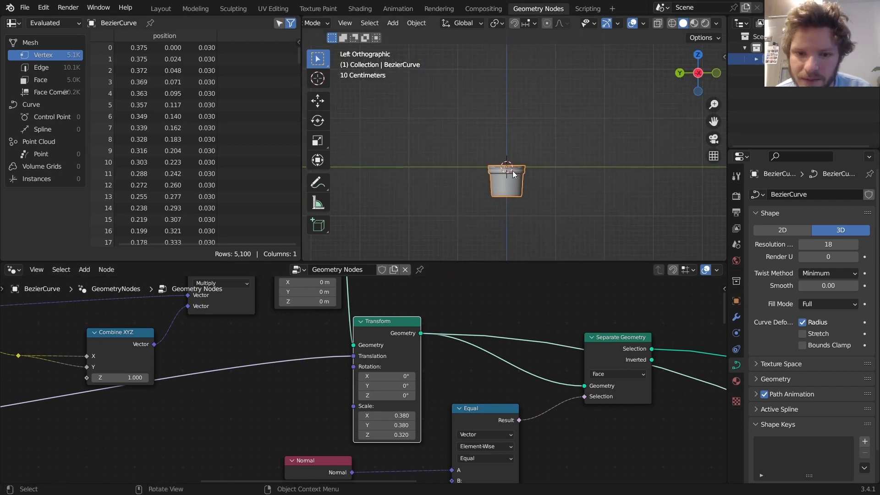
scroll(509, 172, up, 8)
shift+middle_drag(483, 251, 503, 180)
mouse_move(491, 177)
mouse_down()
mouse_move(490, 114)
mouse_move(484, 126)
mouse_move(498, 125)
mouse_up()
mouse_move(492, 175)
right_down()
mouse_move(491, 133)
mouse_move(489, 140)
right_up()
scroll(504, 167, down, 5)
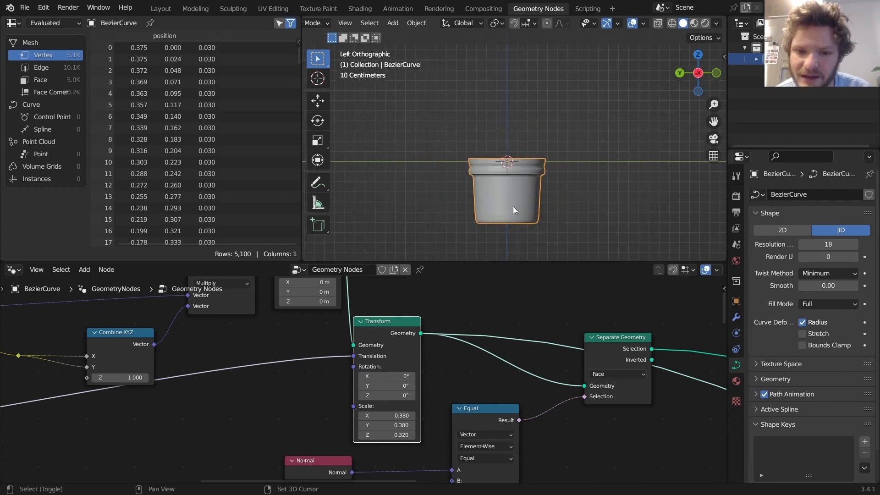
shift+middle_drag(513, 206, 530, 136)
mouse_move(530, 119)
mouse_down()
mouse_move(529, 155)
mouse_move(535, 146)
mouse_up()
right_drag(532, 119, 529, 149)
scroll(495, 358, down, 3)
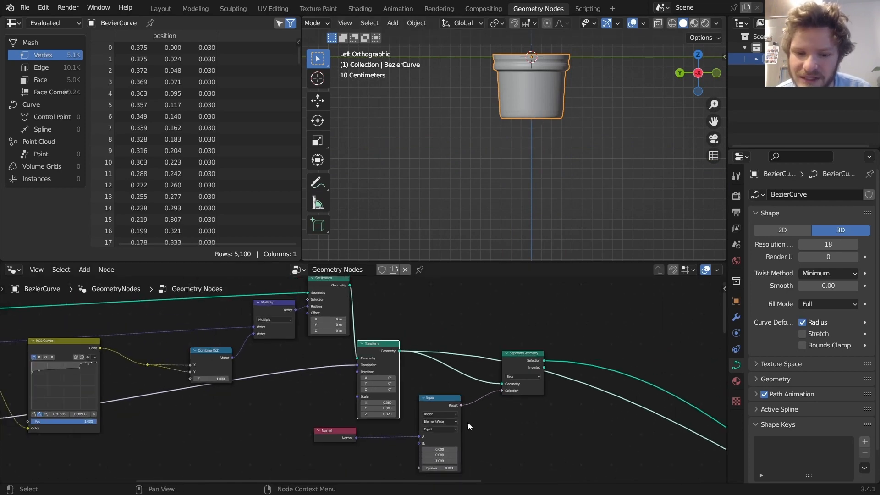
Step: Preview the Separate Geometry node's Selection output, followed by its Inverted output, to compare the two parts
ctrl+shift+click(416, 333)
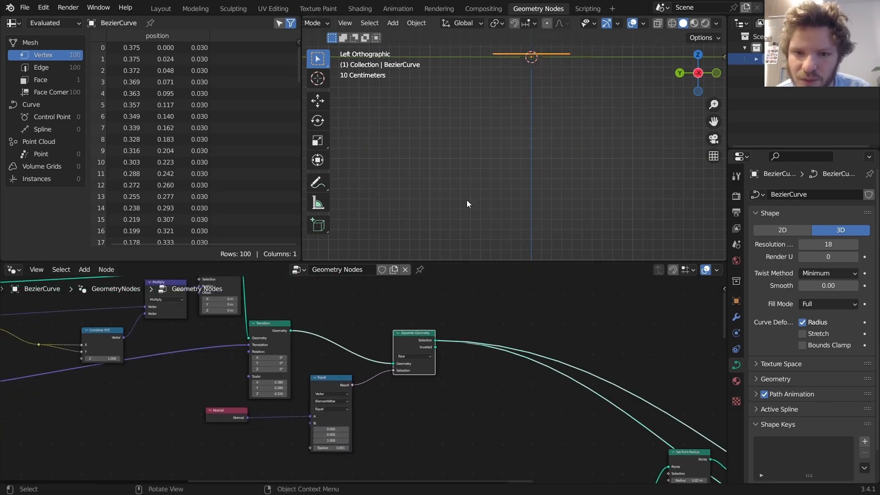
shift+middle_drag(524, 67, 515, 146)
middle_drag(515, 146, 515, 144)
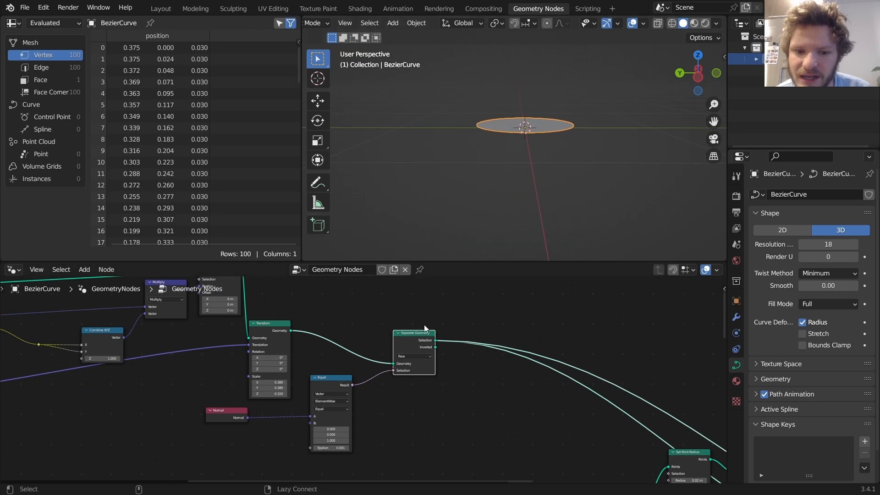
ctrl+shift+click(419, 344)
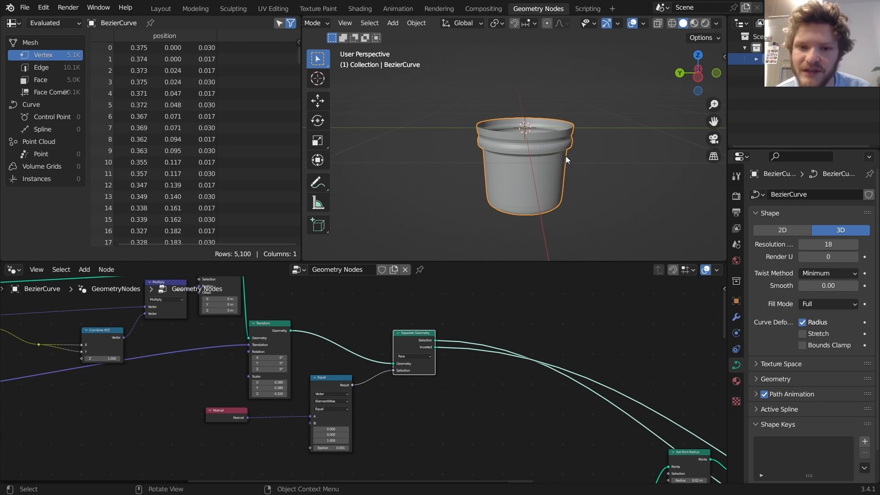
scroll(560, 160, up, 3)
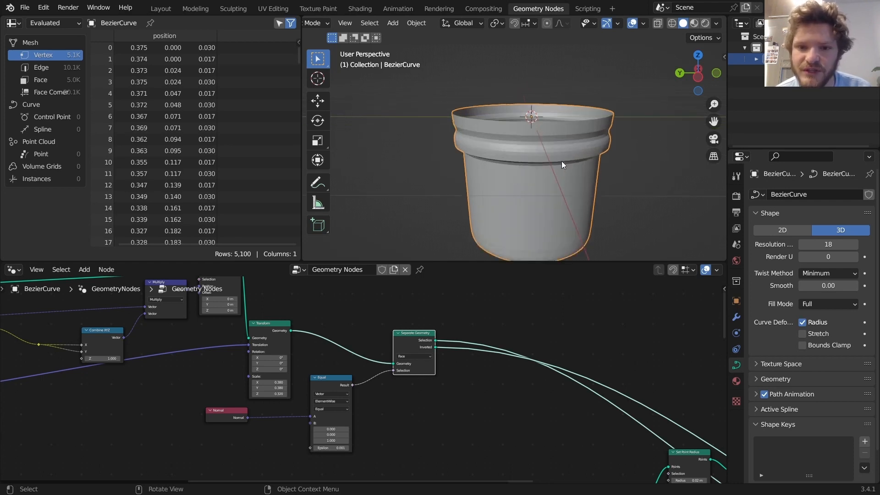
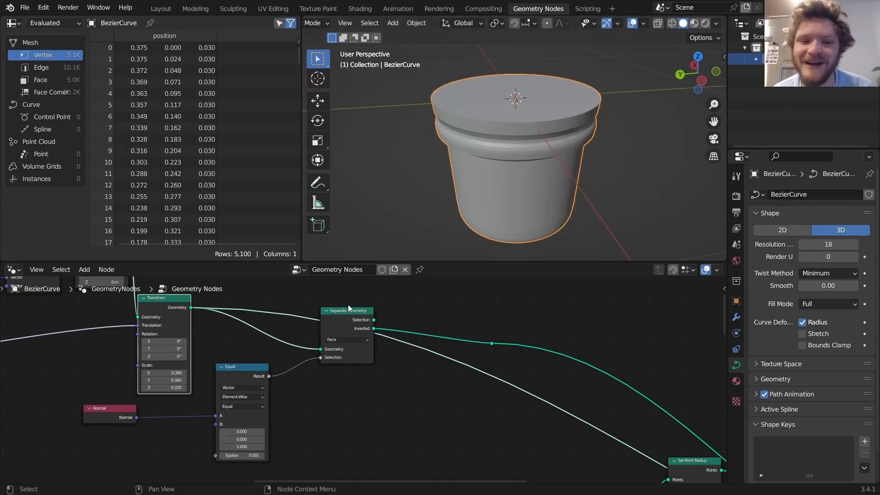
Step: Preview the pot's Inverted geometry, and send the Join Geometry node's result to the Group Output
drag(342, 308, 345, 311)
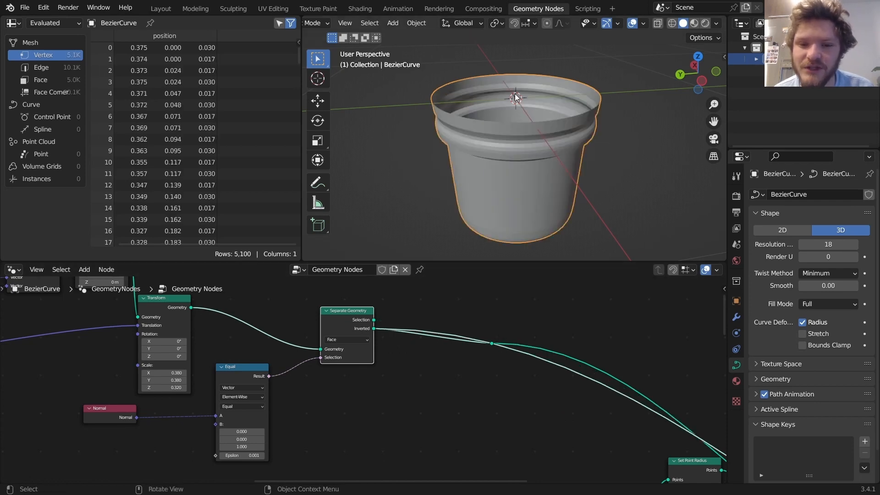
scroll(589, 373, down, 6)
middle_drag(671, 429, 366, 316)
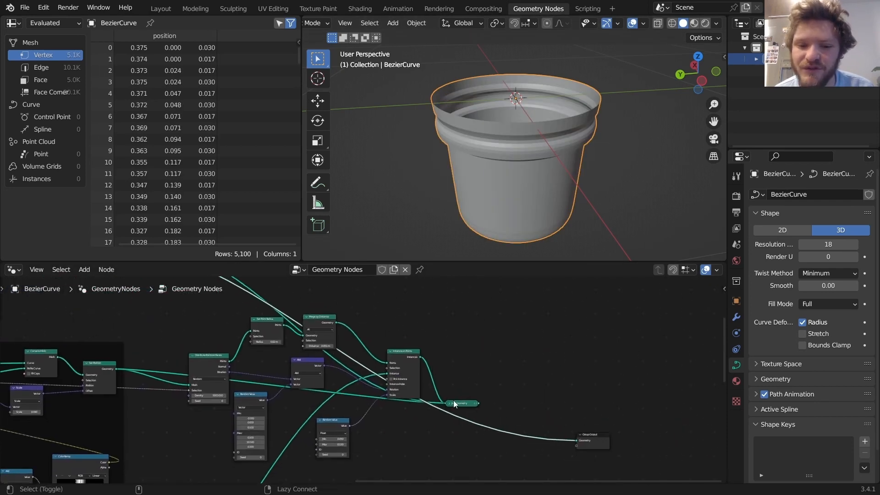
alt+shift+click(458, 403)
middle_drag(260, 309, 534, 387)
scroll(365, 380, up, 7)
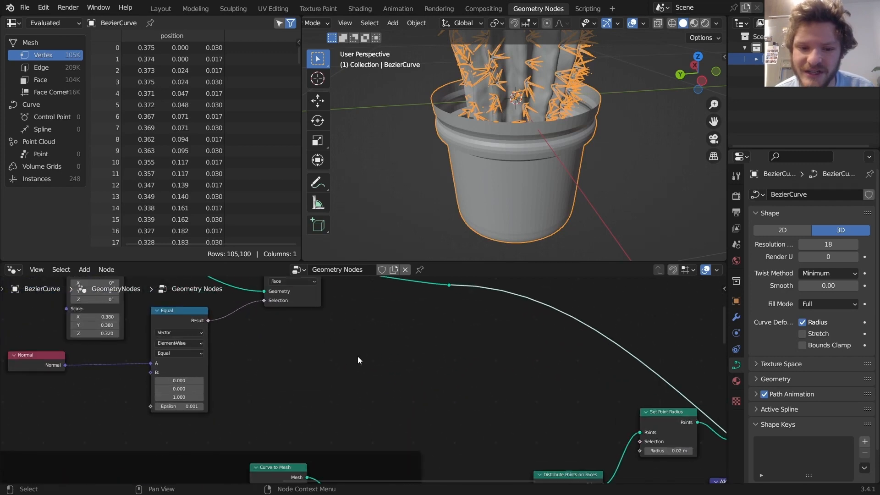
Step: Remove the reroute point from the Separate Geometry node's Inverted link, keeping the link connected
middle_drag(475, 327, 465, 400)
drag(427, 384, 458, 344)
key(ctrl+x)
middle_drag(458, 345, 486, 338)
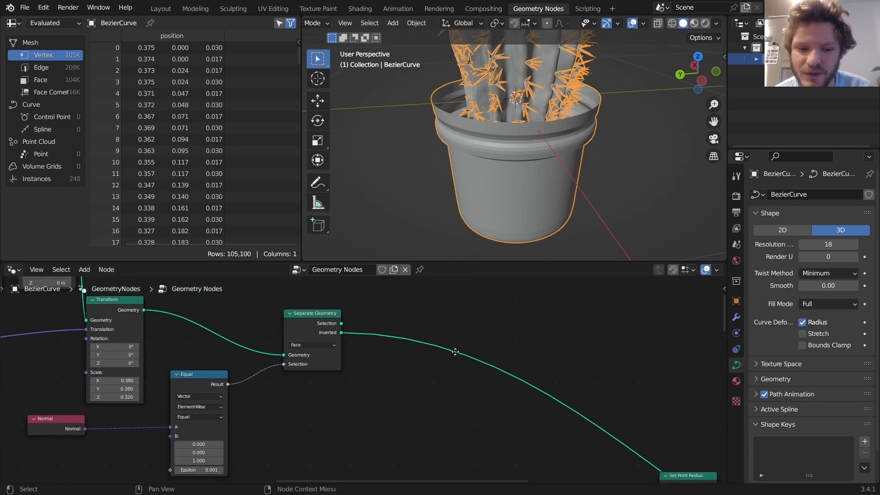
Step: Insert an Extrude Mesh node on the link after the Separate Geometry node's Inverted output
key(shift+a)
click(367, 221)
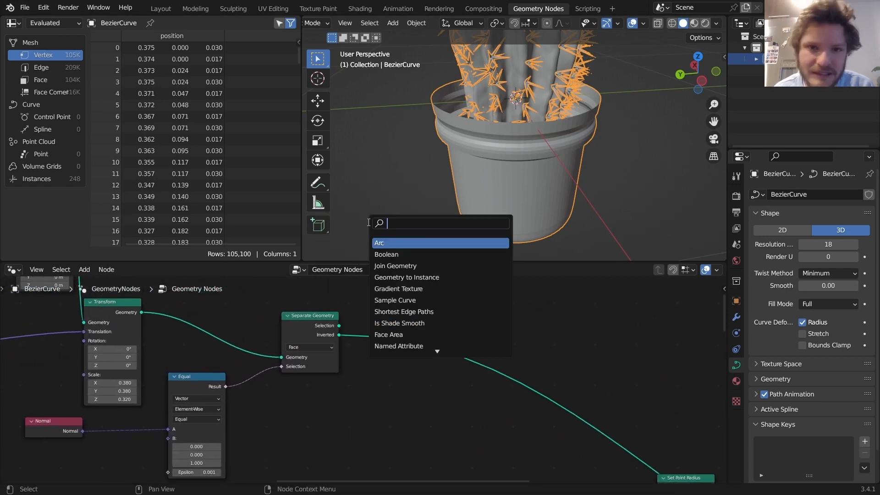
text(ext)
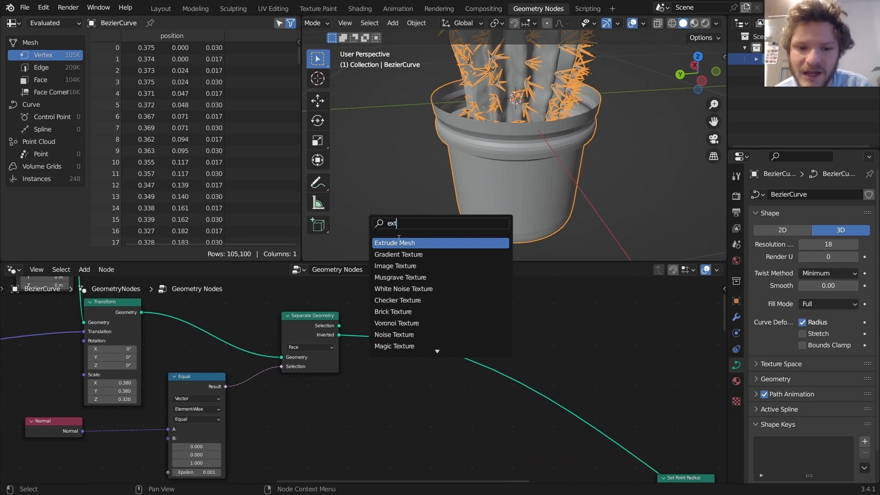
key(Return)
click(436, 351)
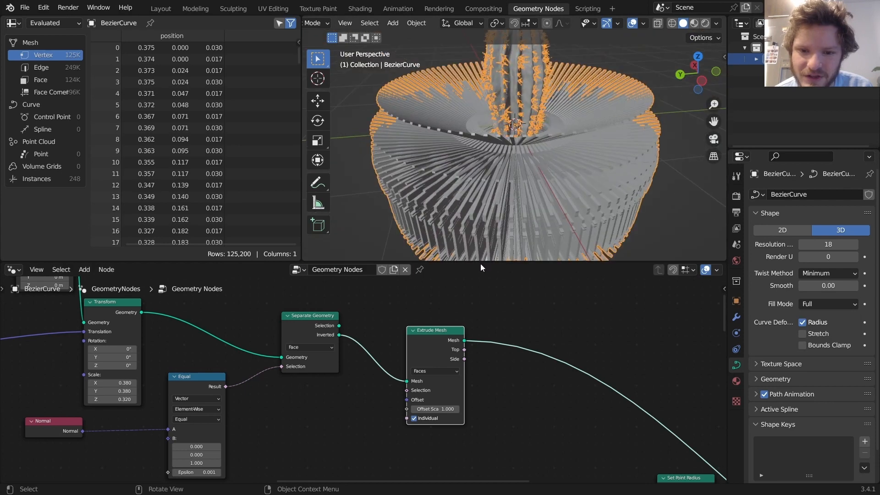
Step: Turn off Individual on the Extrude Mesh node and set its Offset Scale to 0.030
click(414, 419)
scroll(534, 144, up, 3)
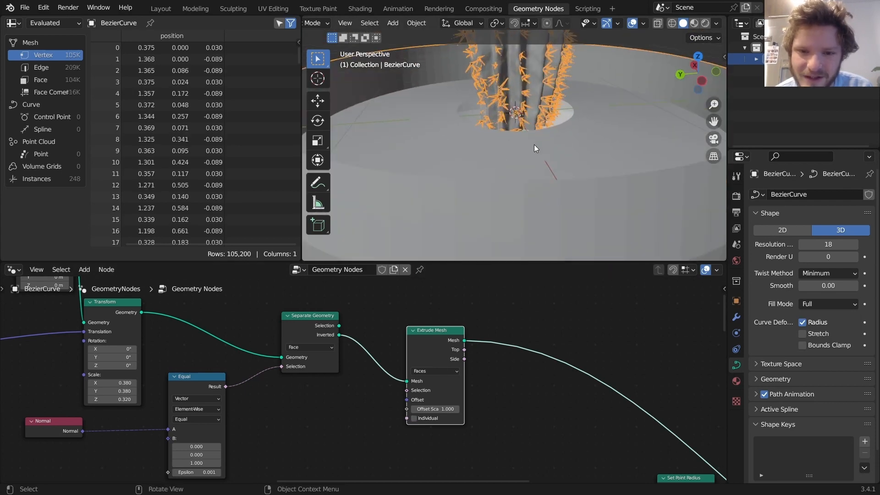
drag(435, 409, 393, 409)
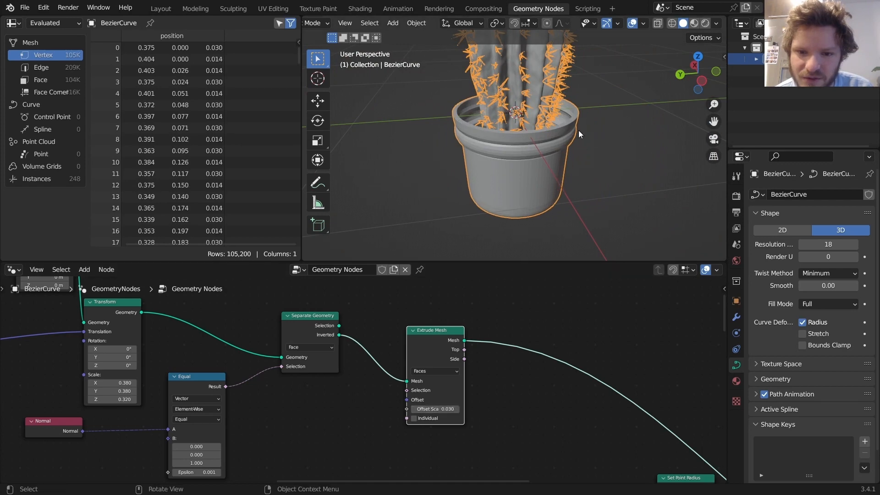
Step: Zoom in on the pot's rim and turn on the Face Orientation overlay
scroll(578, 130, up, 4)
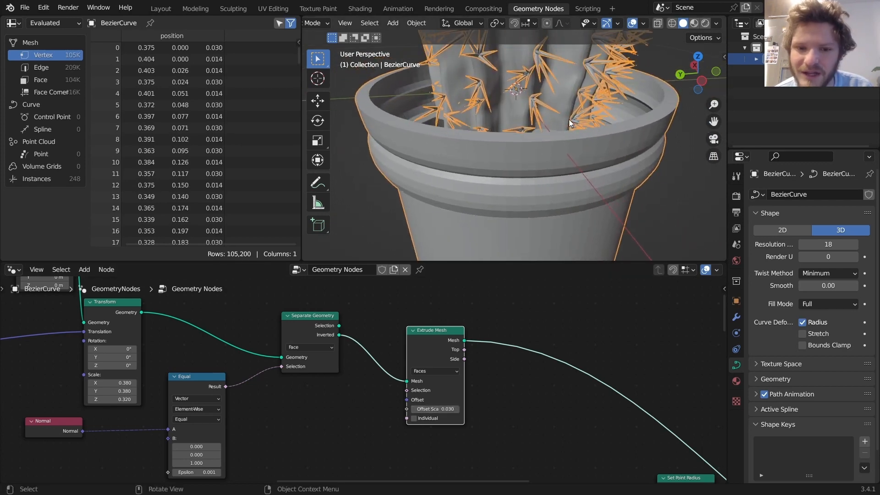
mouse_move(499, 114)
middle_down()
mouse_move(443, 130)
mouse_move(499, 126)
middle_up()
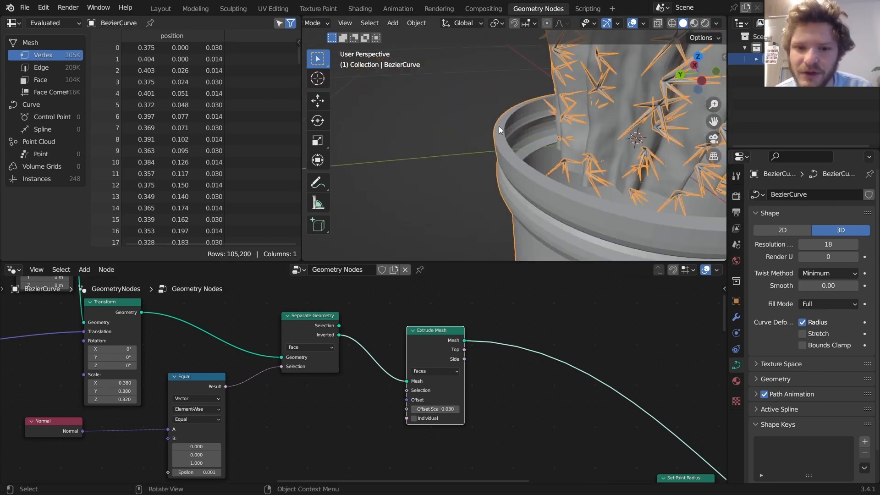
scroll(498, 125, up, 5)
middle_drag(468, 96, 440, 54)
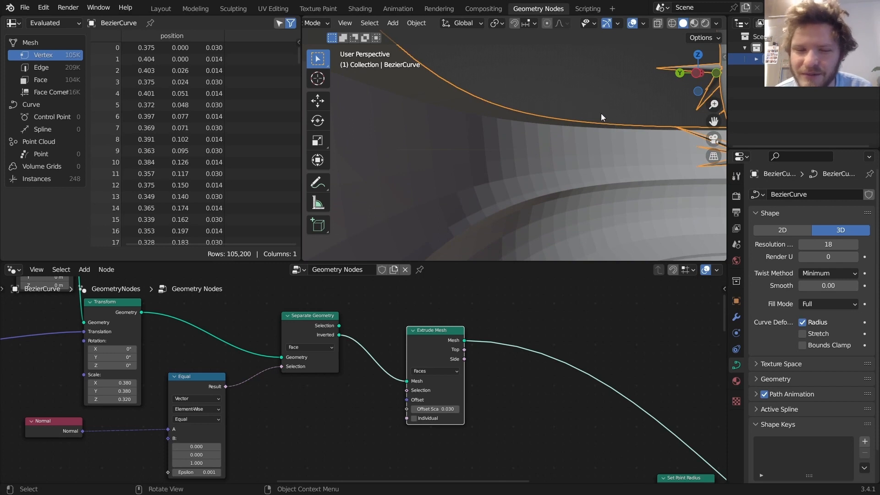
click(715, 24)
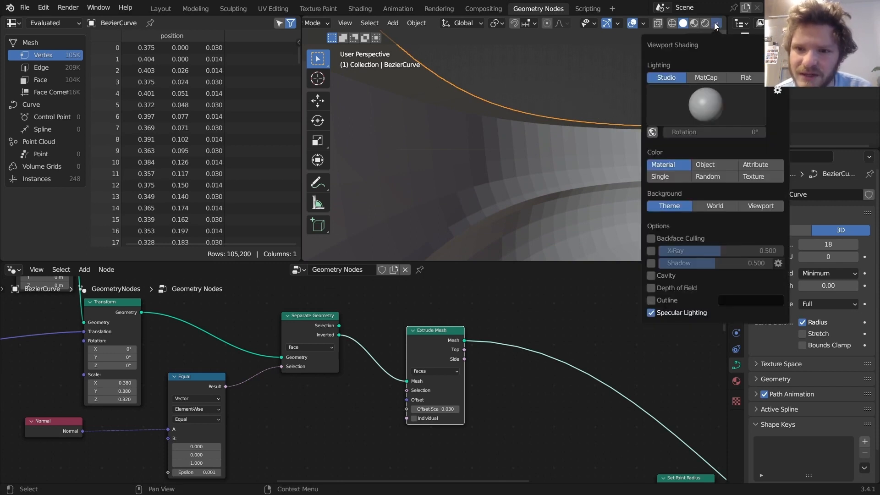
click(642, 23)
click(576, 241)
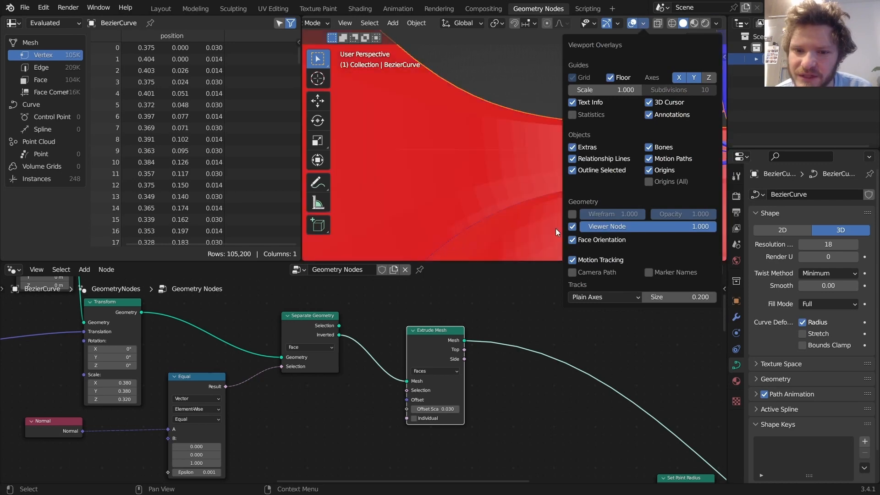
Step: Examine the face directions on the pot's inner and outer walls, and turn off the Face Orientation overlay
mouse_move(531, 211)
middle_down()
mouse_move(489, 174)
mouse_move(483, 151)
middle_up()
scroll(483, 149, down, 2)
scroll(486, 133, down, 4)
scroll(481, 119, up, 6)
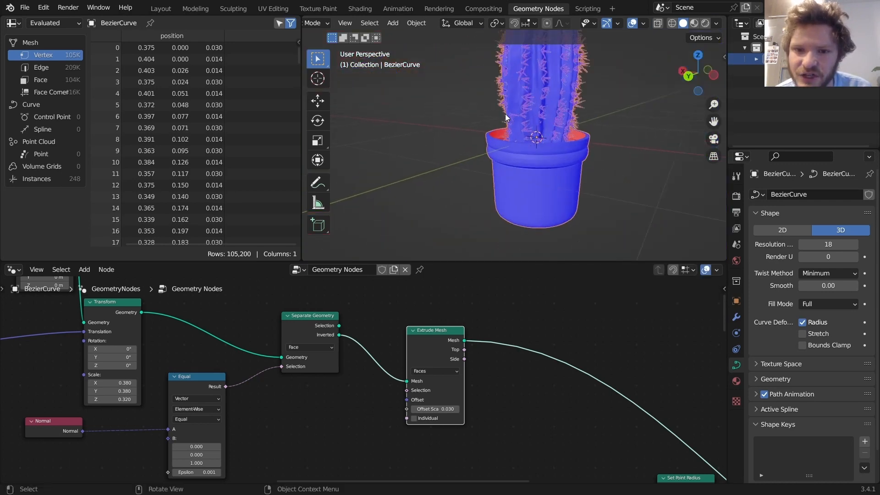
mouse_move(470, 122)
middle_down()
mouse_move(436, 137)
mouse_move(459, 128)
middle_up()
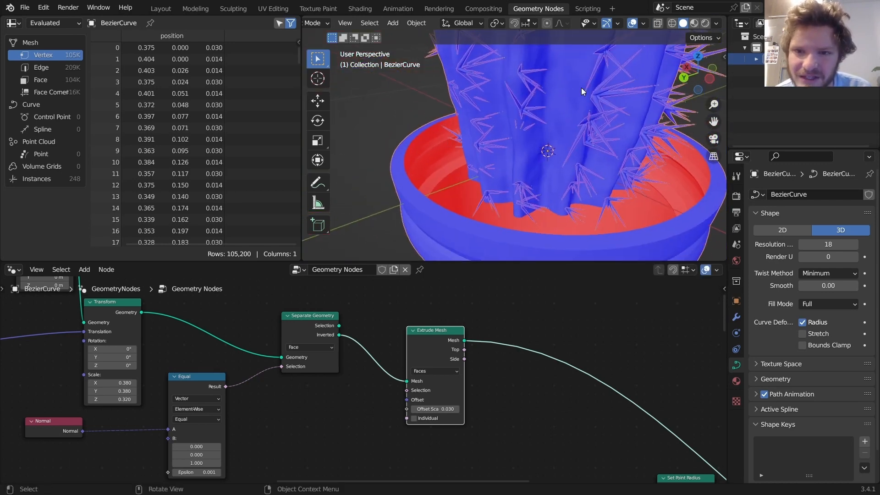
click(643, 23)
click(572, 240)
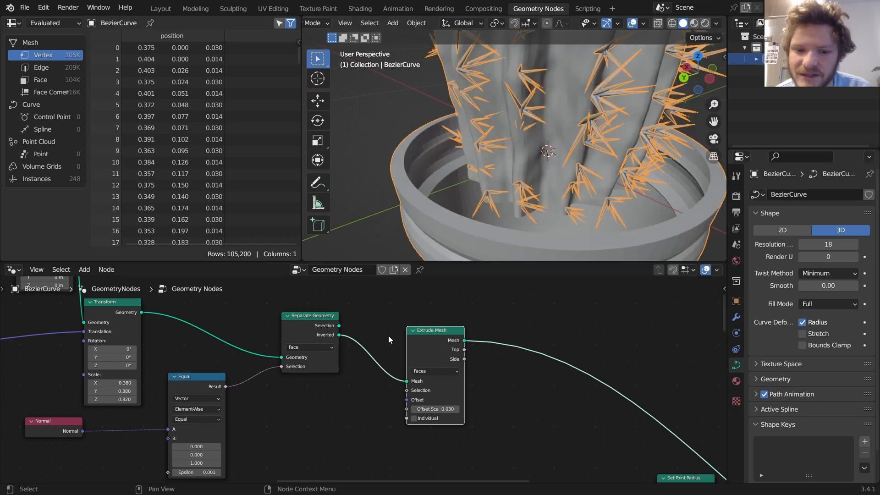
Step: Add a Flip Faces node above Extrude Mesh and link the Separate Geometry node's Inverted output to its Mesh input
middle_drag(410, 338, 433, 374)
drag(434, 374, 481, 396)
key(shift+a)
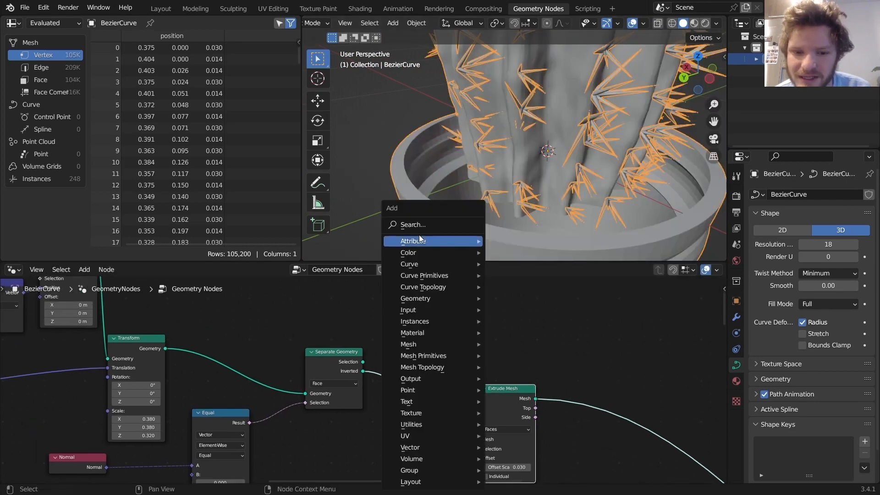
click(418, 235)
text(flip)
key(Return)
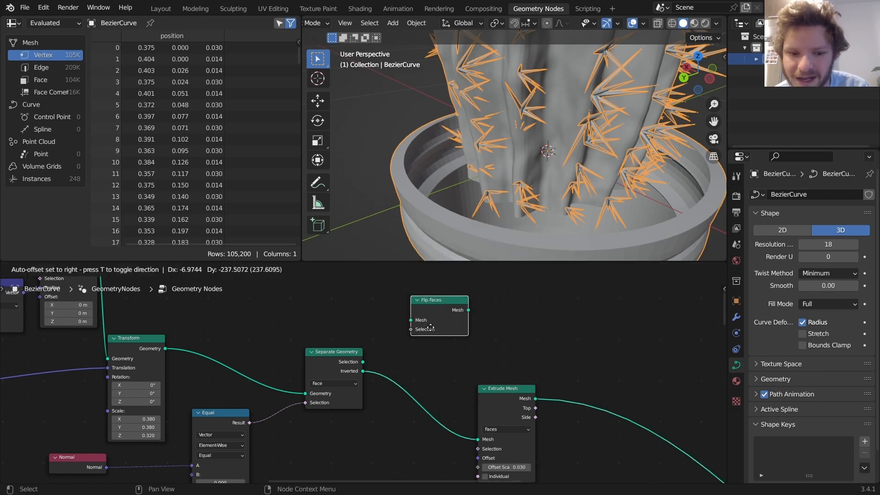
click(358, 385)
drag(362, 371, 412, 347)
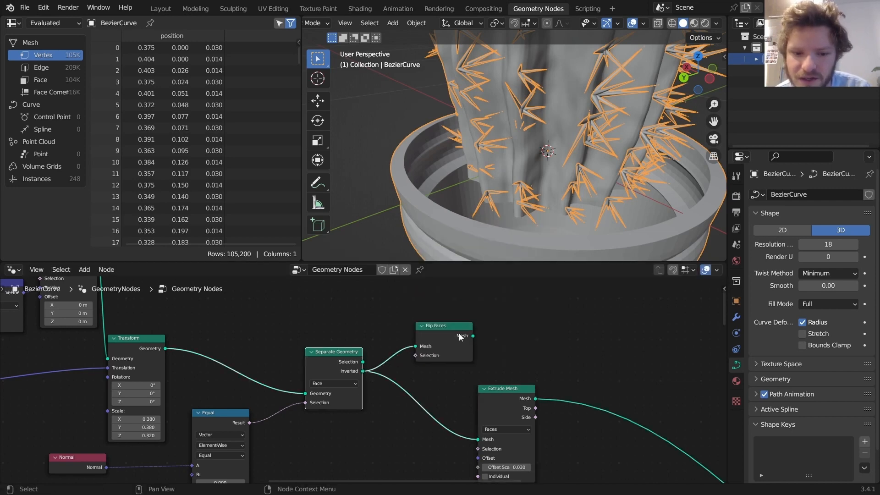
Step: Turn on the Face Orientation overlay and compare the Separate Geometry node's Inverted geometry with the Flip Faces result
click(640, 24)
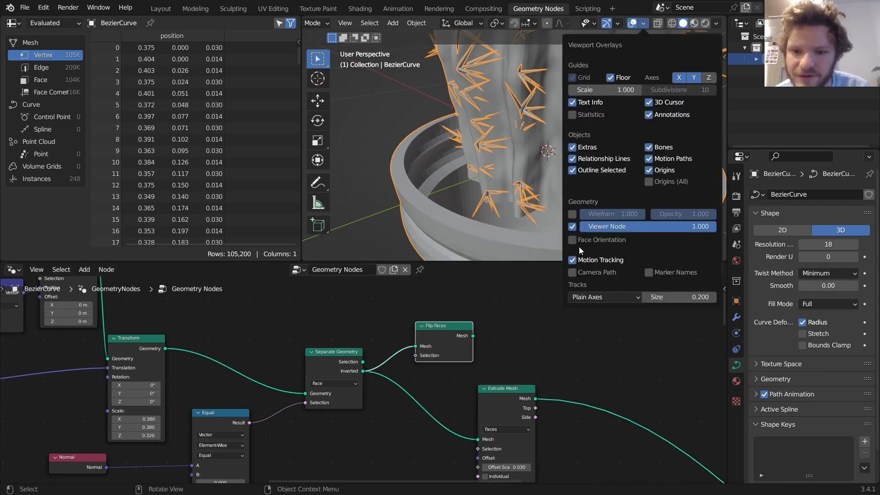
click(574, 237)
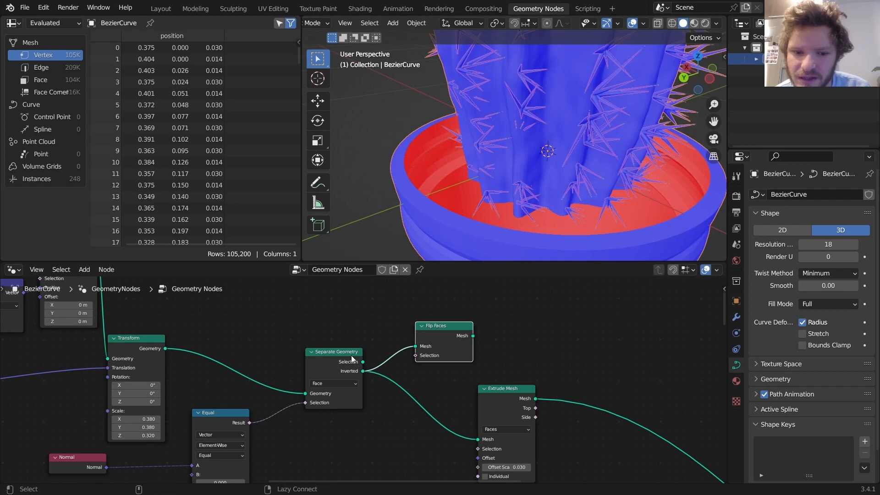
ctrl+shift+click(440, 333)
ctrl+shift+click(337, 358)
ctrl+shift+click(337, 358)
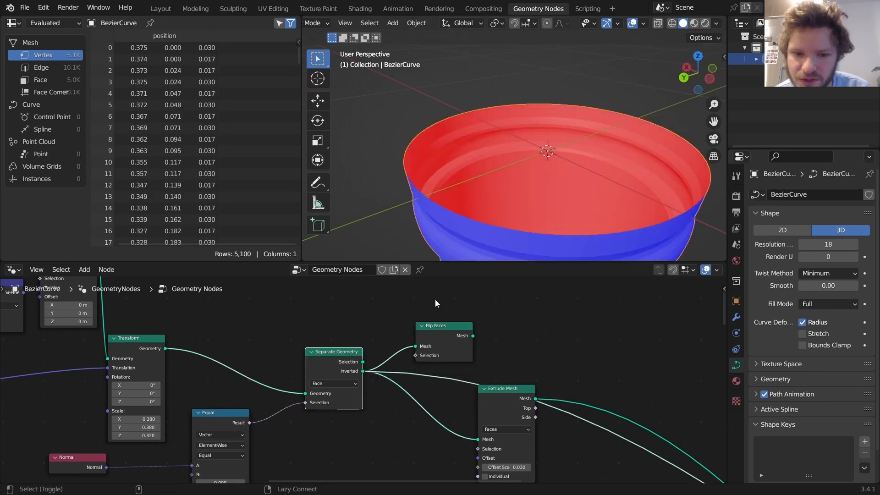
ctrl+shift+click(447, 329)
Step: Place the Extrude Mesh node beneath Flip Faces and combine both mesh outputs in a new Join Geometry node
middle_drag(476, 359, 430, 333)
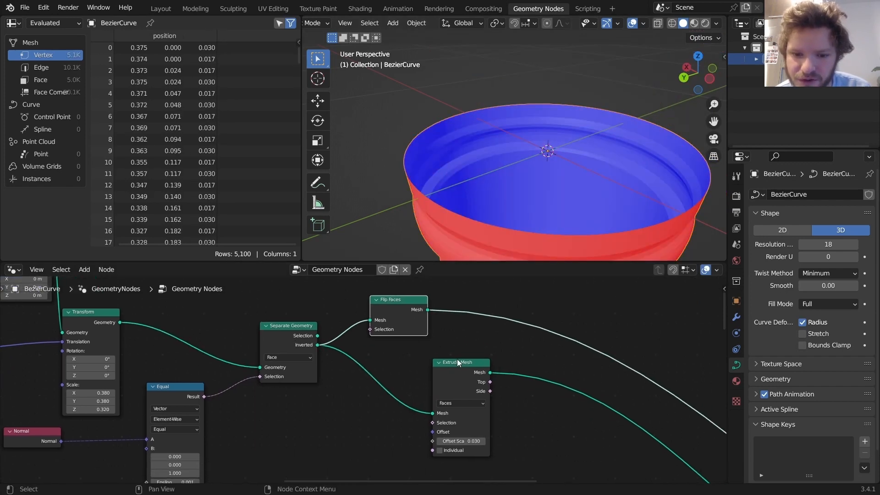
drag(457, 358, 394, 354)
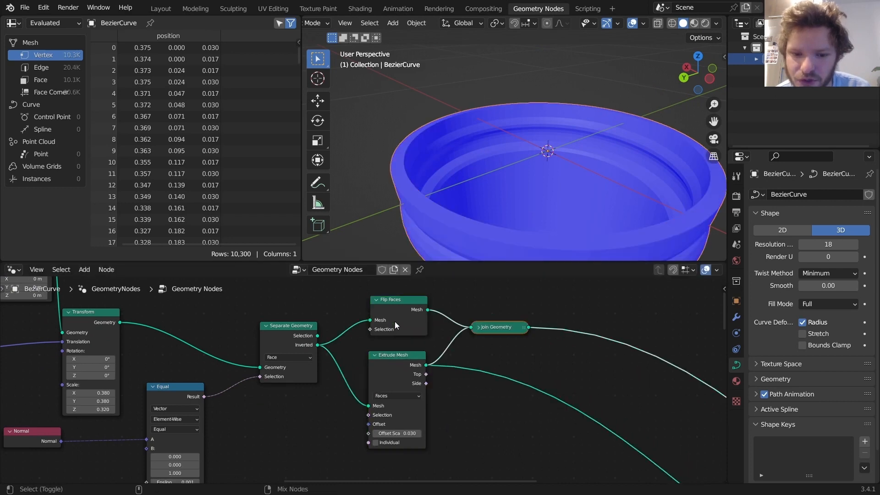
key(shift+a)
ctrl+shift+right_drag(390, 375, 395, 316)
Step: Insert a Merge by Distance node after the pot's Join Geometry node
key(shift+a)
click(529, 224)
text(merge)
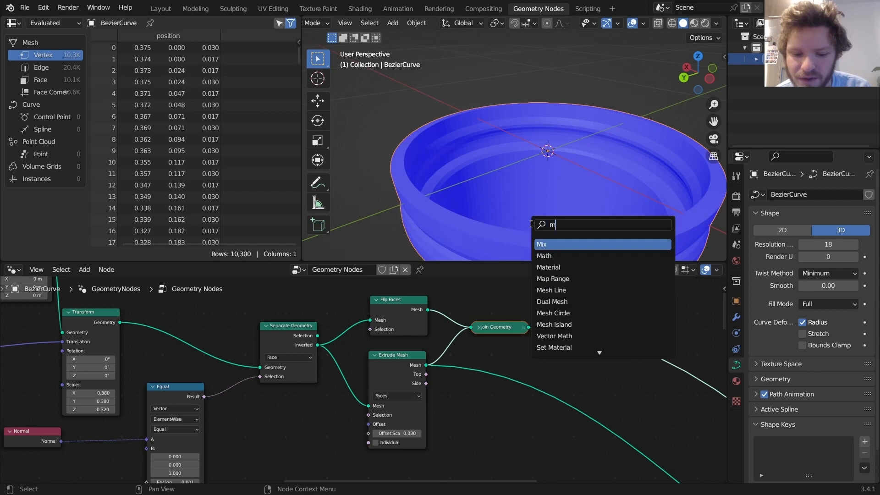
key(Return)
click(567, 323)
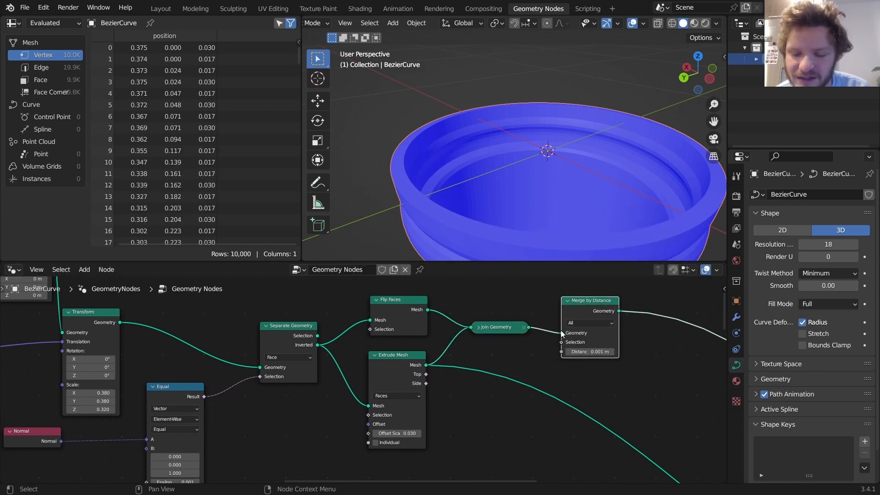
Step: Check the whole pot's face directions and turn off the Face Orientation overlay
scroll(479, 144, down, 5)
middle_drag(479, 144, 518, 251)
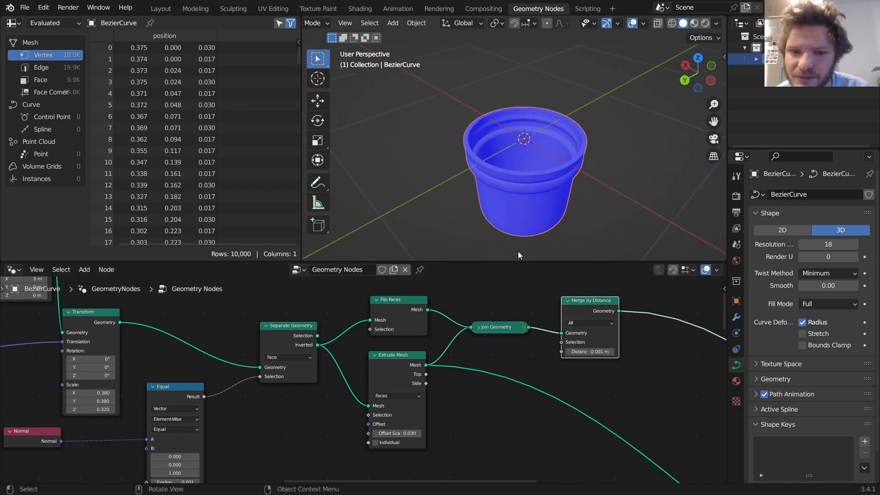
click(646, 22)
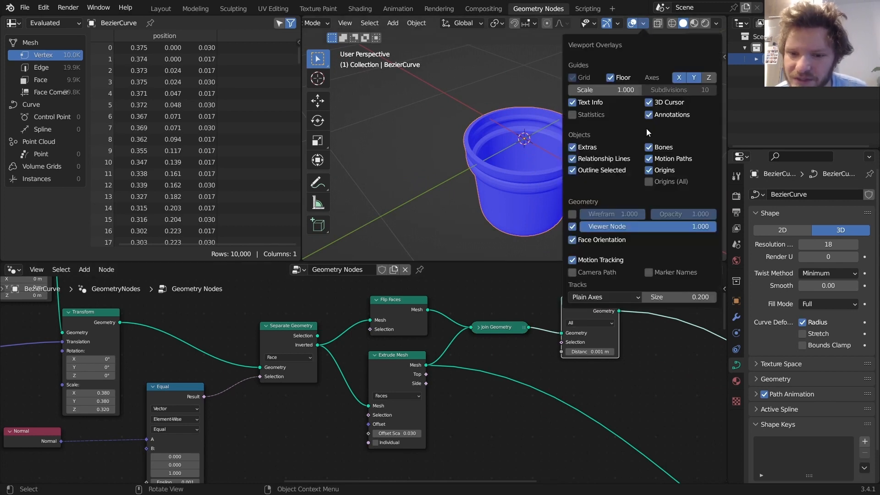
click(572, 240)
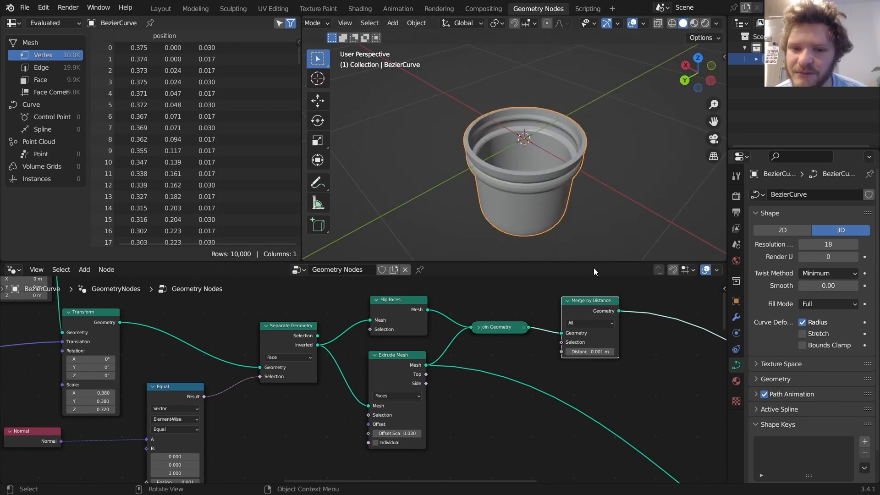
Step: Link Merge by Distance into the final Join Geometry node in place of Extrude Mesh, and send the joined result to the Group Output
scroll(557, 344, down, 8)
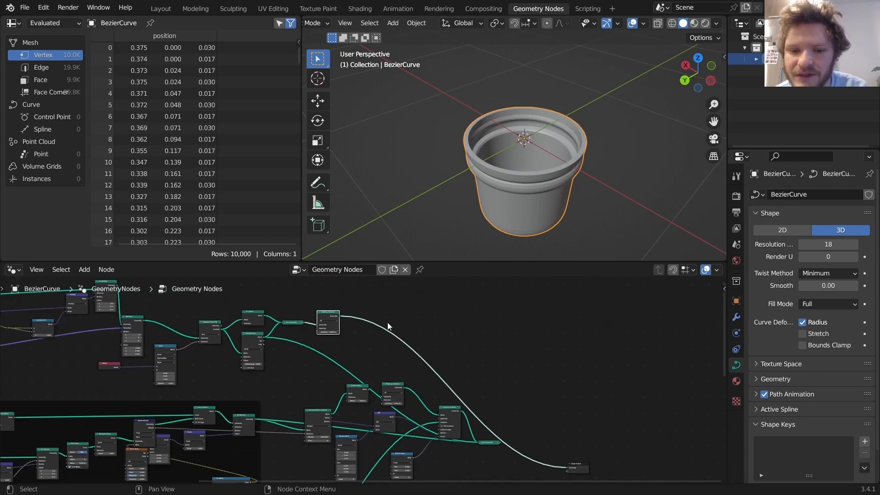
scroll(371, 366, down, 2)
drag(464, 427, 478, 376)
scroll(443, 370, up, 2)
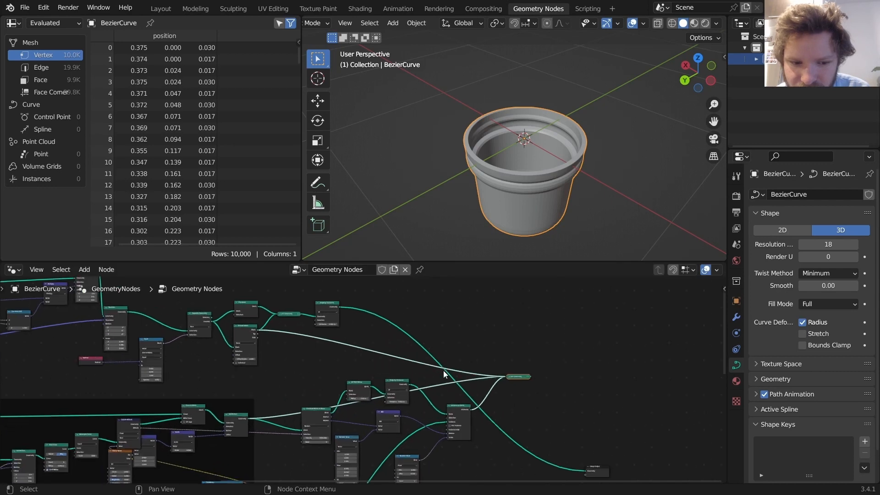
alt+right_drag(327, 303, 526, 377)
drag(527, 376, 527, 423)
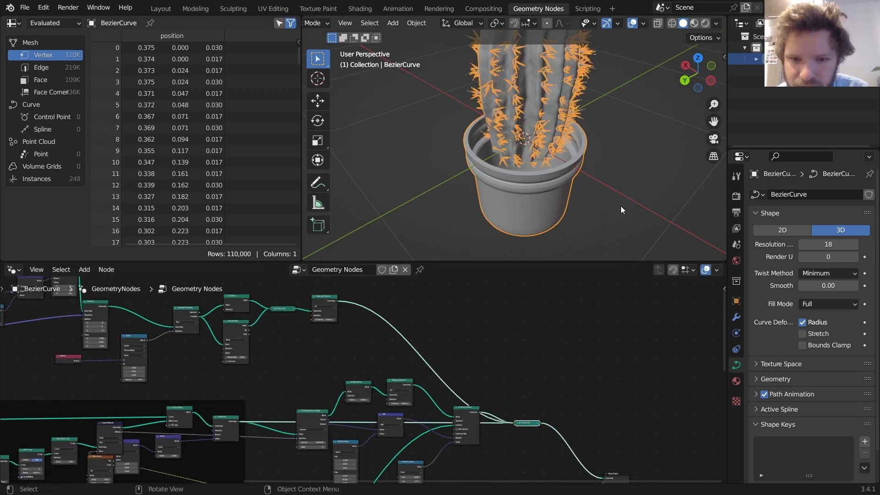
Step: Deselect the cactus object and undo the stray annotation stroke across the pot's rim
click(620, 209)
middle_drag(620, 210, 456, 144)
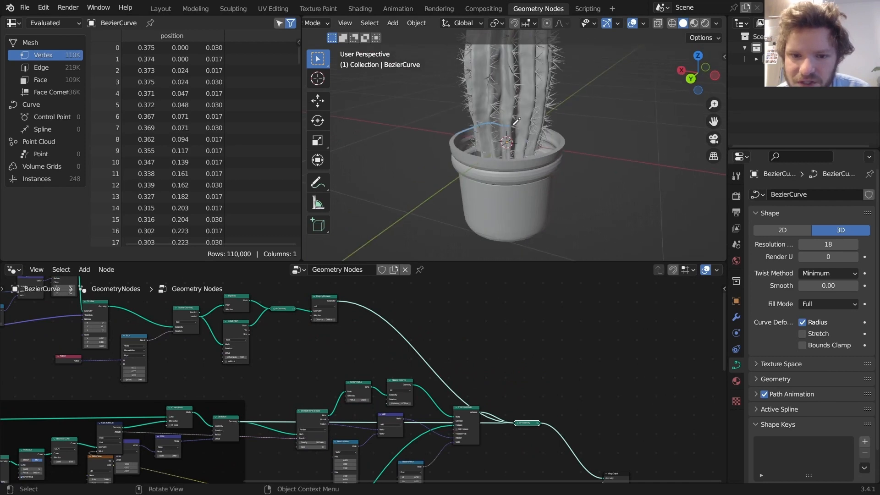
key(ctrl+z)
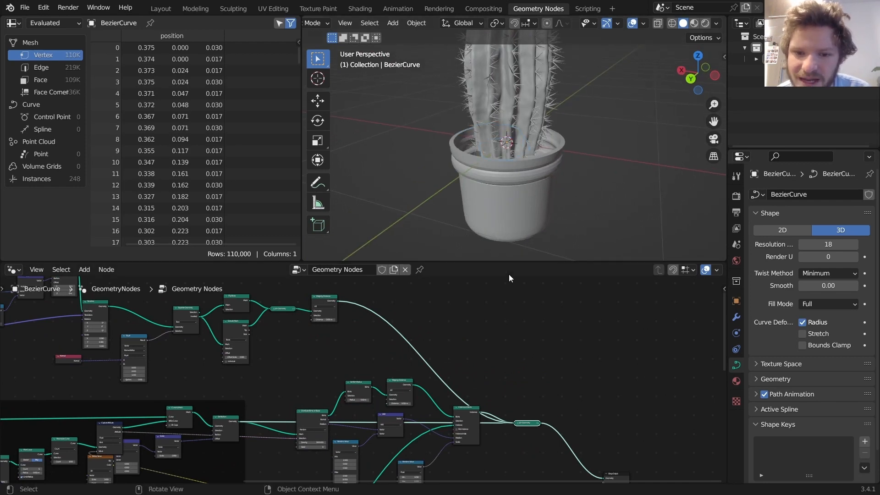
Step: Move the spine distribution and instancing nodes beside the final Join Geometry down into the lower frame
scroll(410, 367, down, 5)
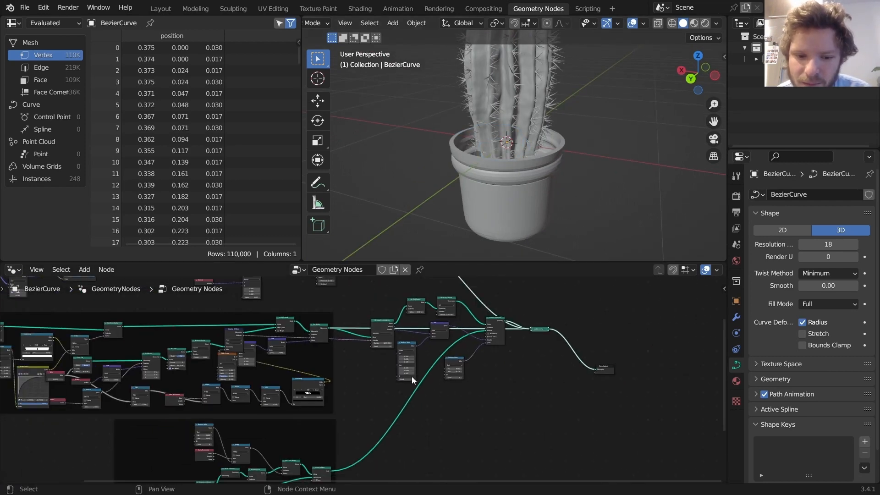
drag(368, 414, 464, 320)
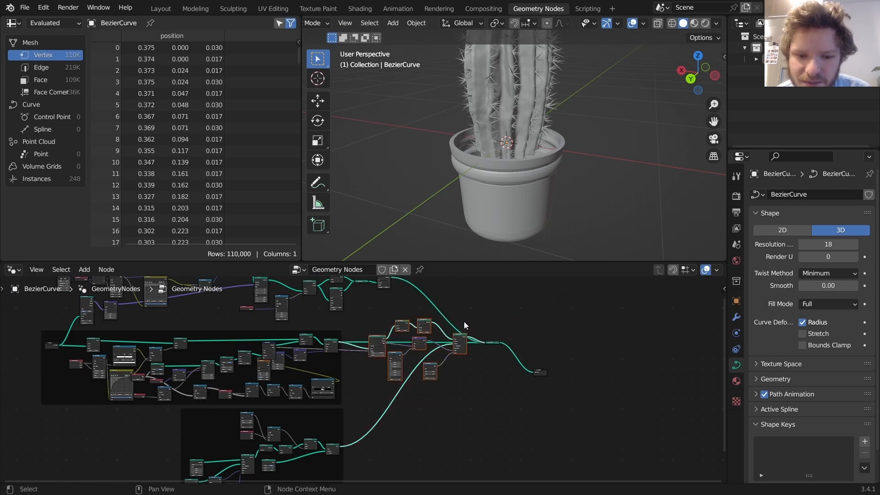
middle_drag(397, 393, 424, 354)
key(g)
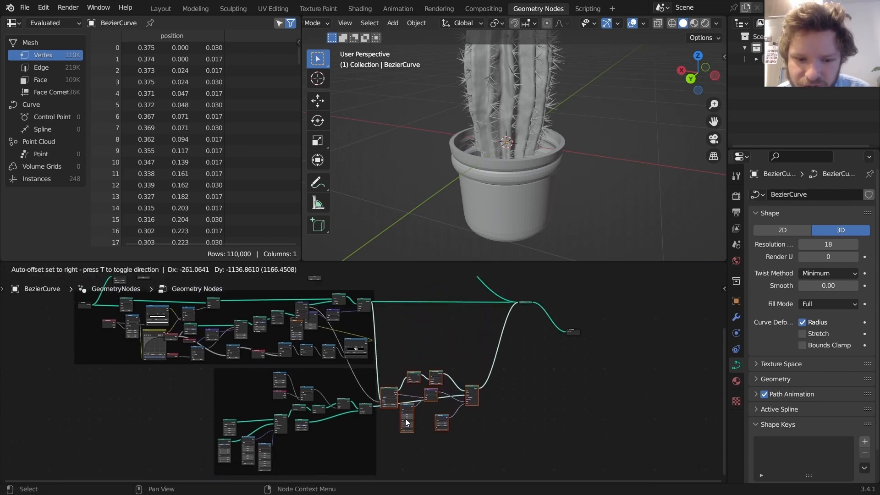
click(392, 415)
drag(392, 408, 362, 382)
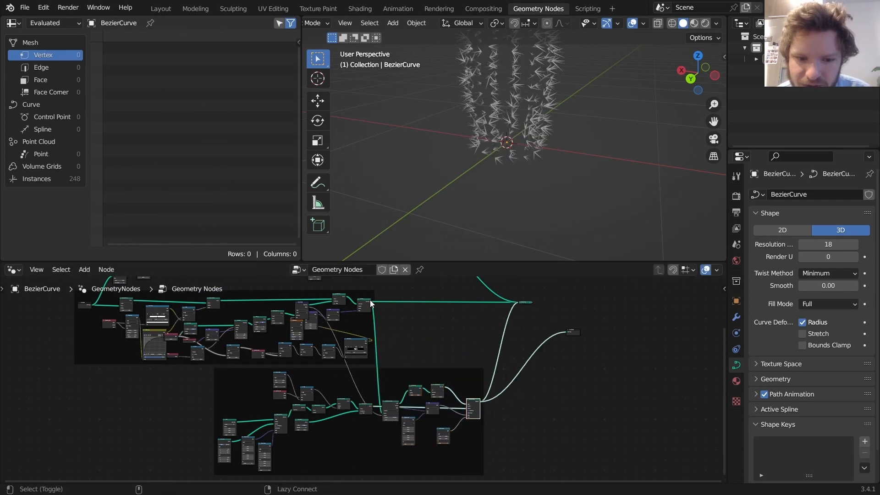
Step: Preview the cactus body alone, restore the final Join Geometry result as the output, and reposition that node slightly lower
ctrl+shift+click(366, 304)
shift+scroll(519, 316, up, 1)
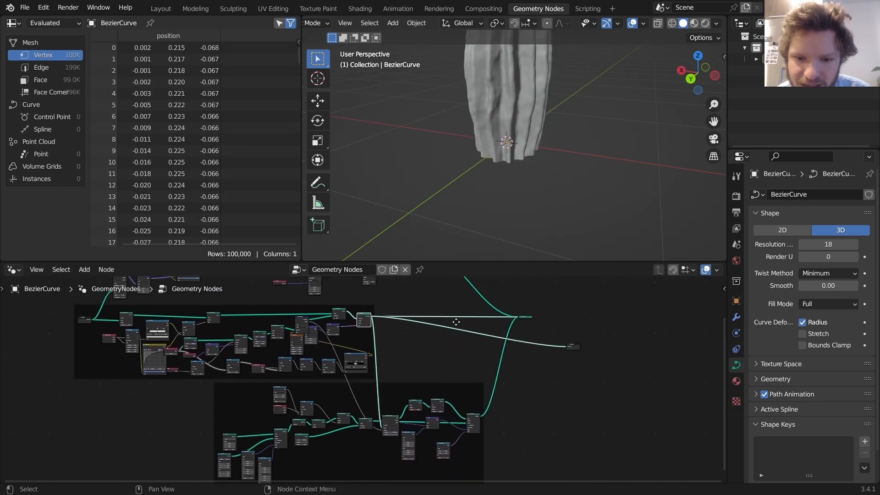
ctrl+shift+click(524, 317)
drag(524, 317, 520, 339)
Step: Examine the complete potted cactus and the pot's node chain up to Merge by Distance
scroll(505, 165, down, 3)
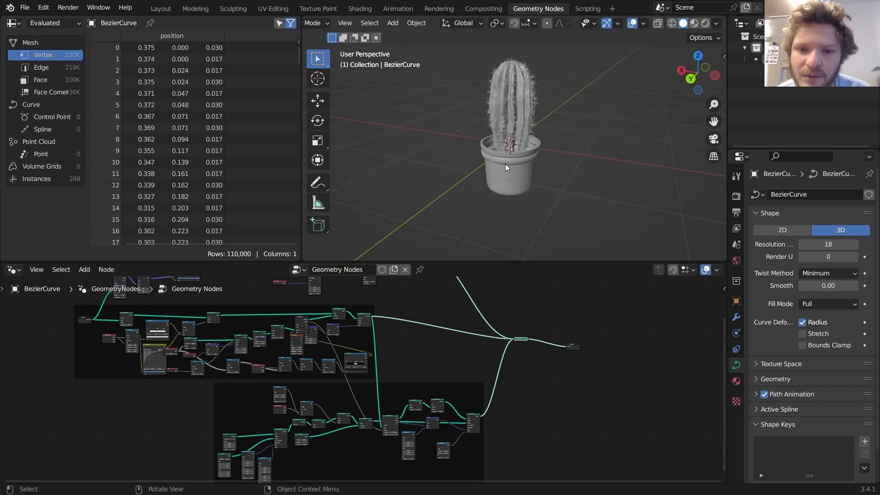
scroll(505, 164, up, 5)
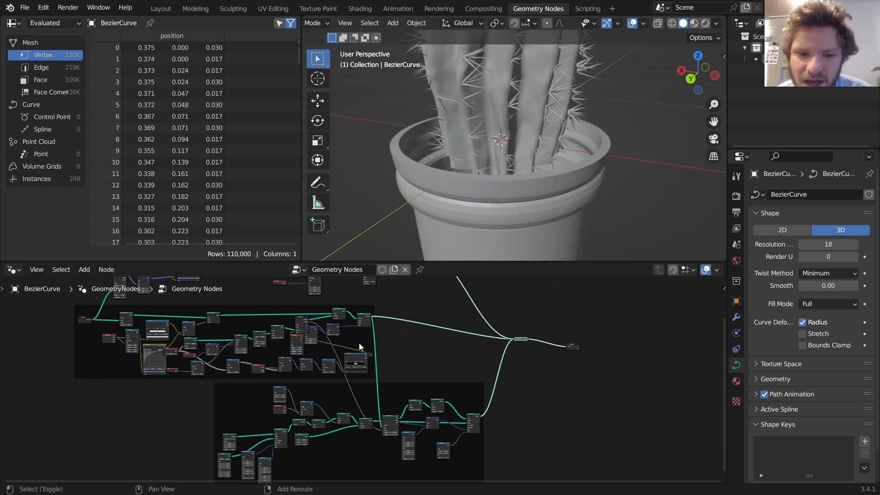
scroll(454, 350, up, 8)
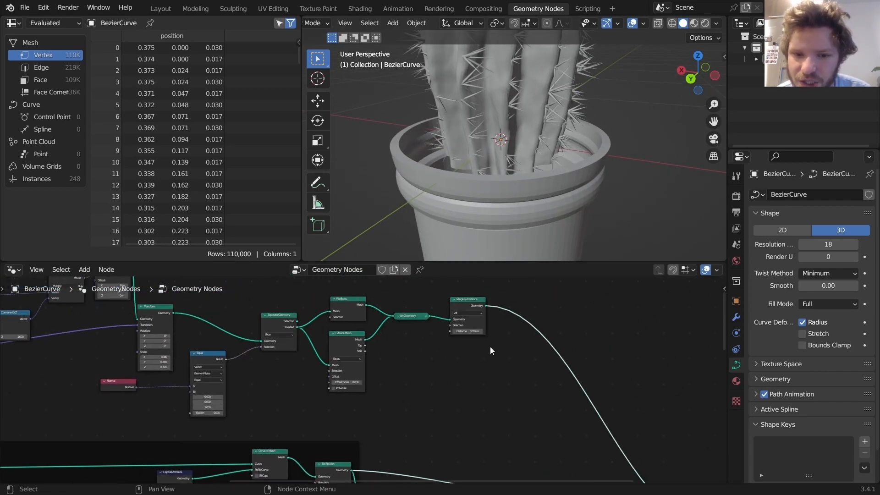
scroll(472, 192, down, 2)
middle_drag(502, 201, 522, 186)
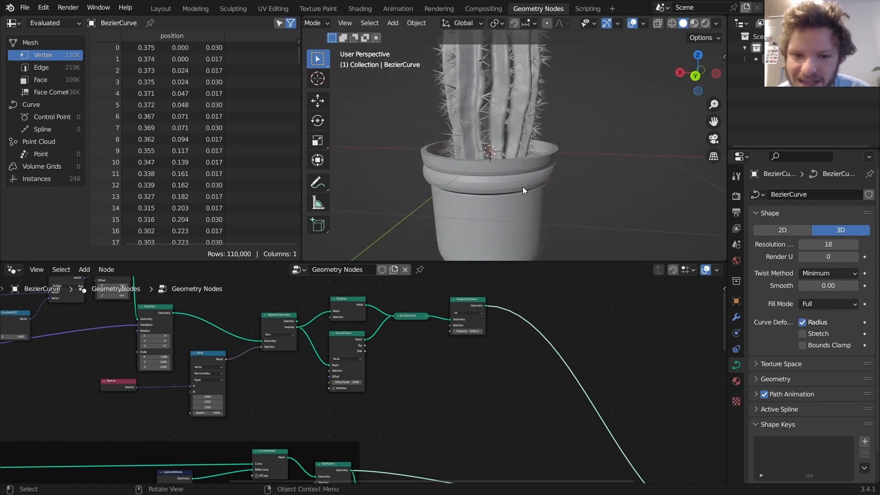
Step: Add a Set Shade Smooth node after the pot's Merge by Distance node
scroll(523, 186, up, 3)
middle_drag(538, 352, 460, 361)
key(shift+a)
click(456, 224)
text(s)
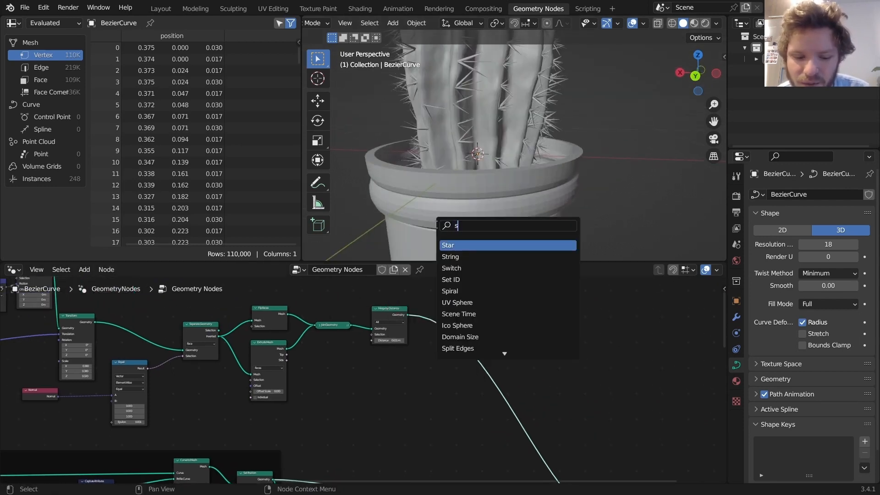
text(had)
key(Down)
key(Return)
click(469, 348)
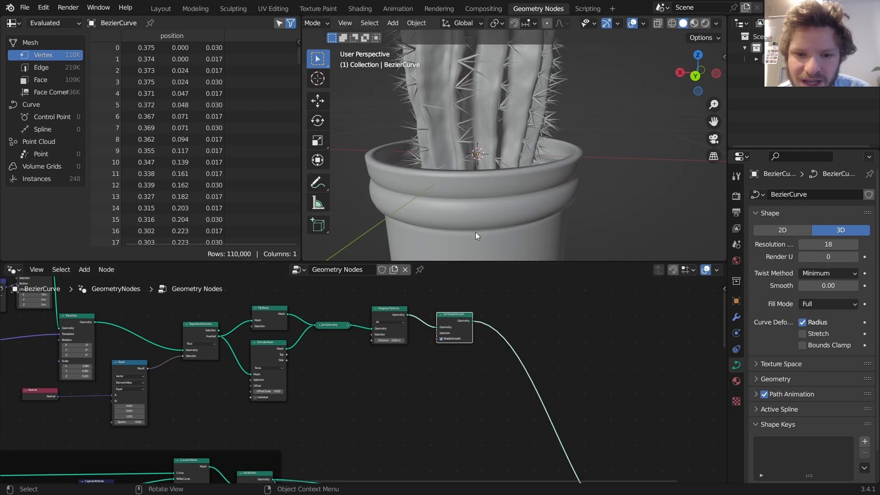
Step: Examine the pot's smooth shading around the rim and walls, briefly checking the mesh in wireframe before returning to solid shading
shift+middle_drag(475, 231, 522, 81)
scroll(527, 118, up, 3)
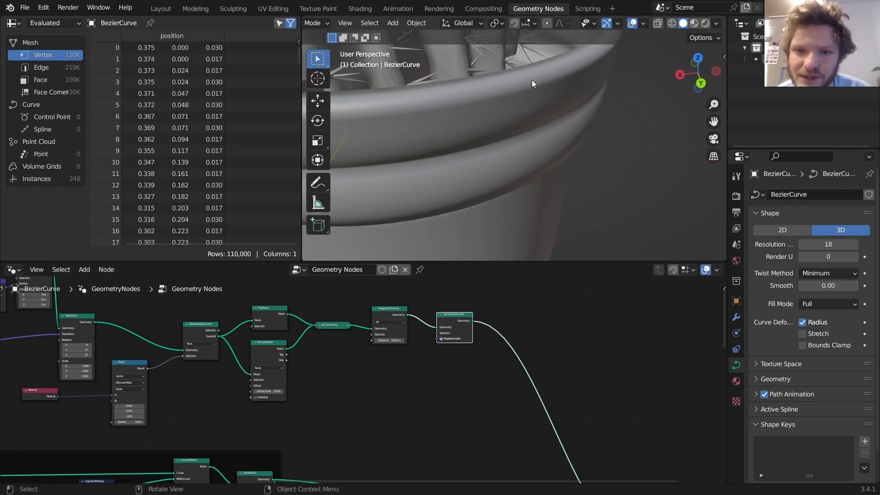
scroll(531, 81, down, 1)
click(671, 24)
middle_drag(477, 81, 496, 89)
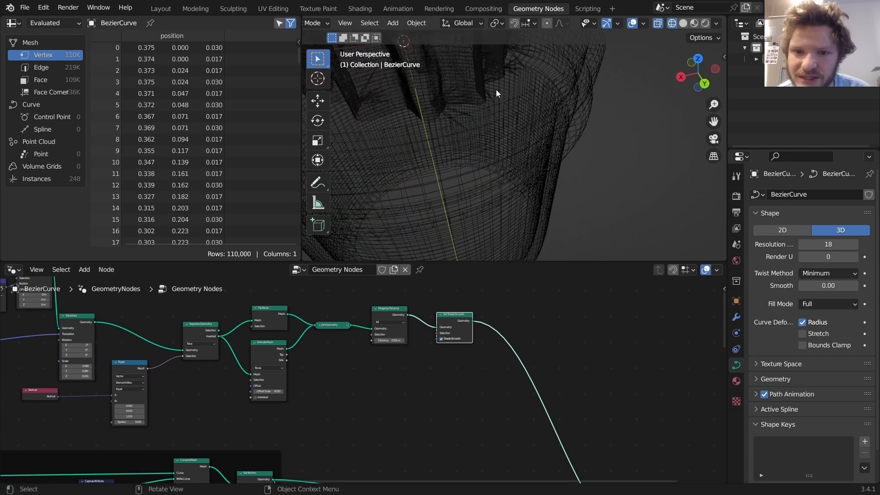
click(523, 106)
click(687, 26)
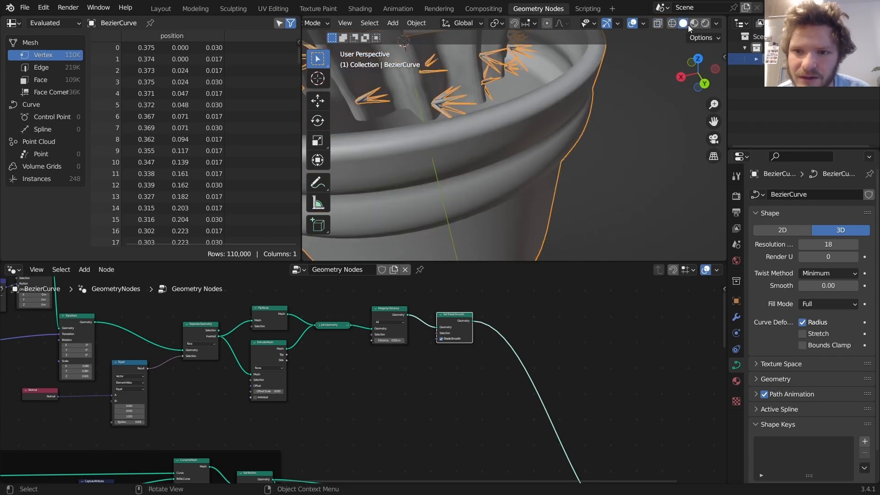
scroll(509, 135, down, 6)
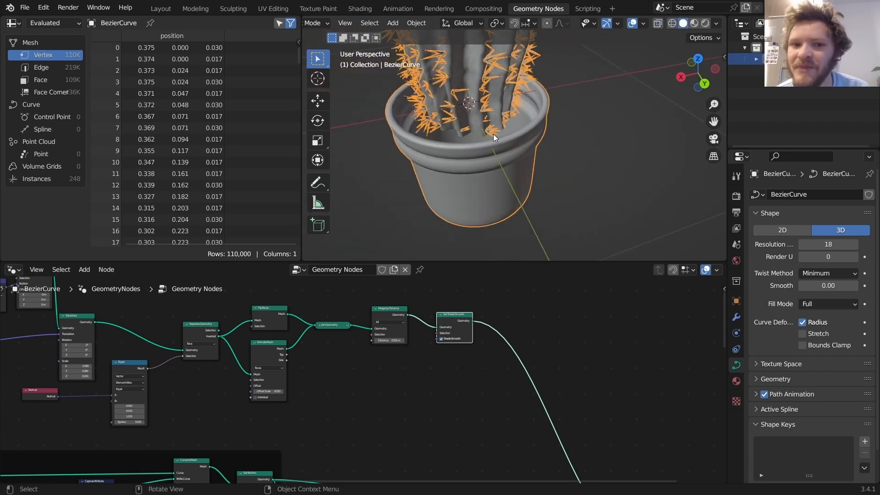
scroll(480, 148, up, 2)
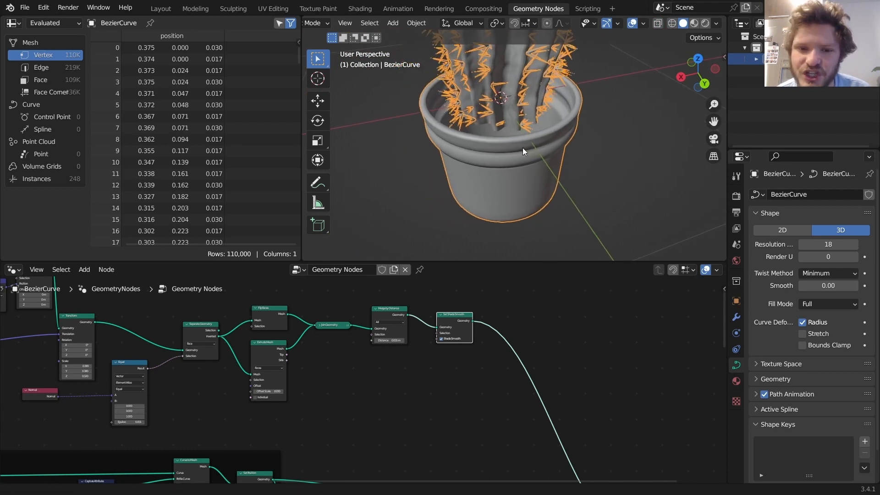
scroll(521, 152, up, 3)
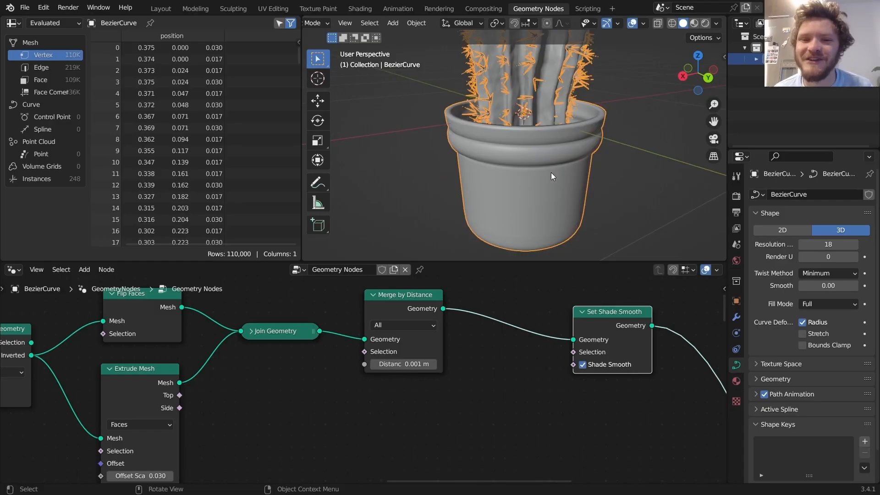
scroll(551, 170, up, 2)
middle_drag(552, 167, 544, 133)
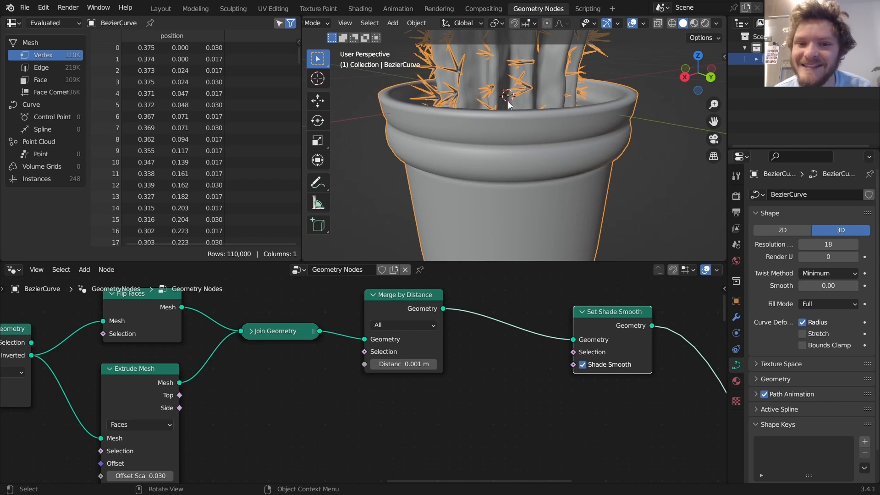
middle_drag(507, 101, 512, 128)
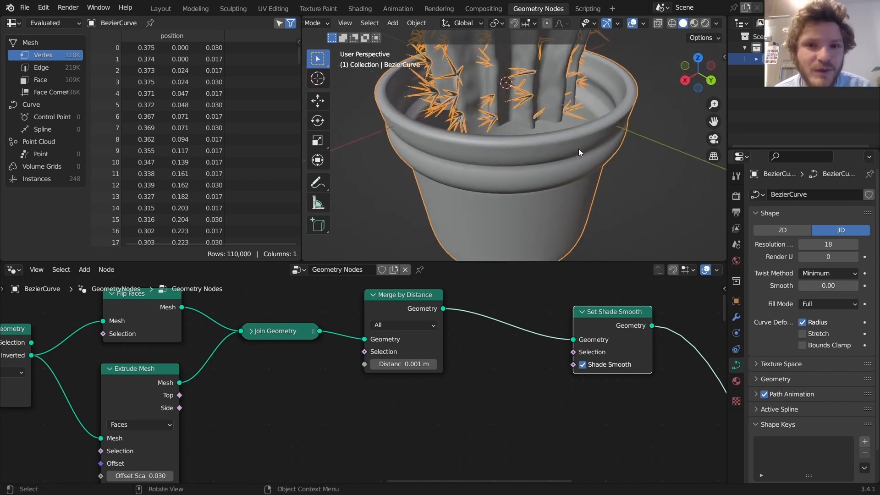
Step: Shift the Set Shade Smooth node slightly closer to Merge by Distance and toggle its Shade Smooth option off and back on
drag(598, 321, 584, 317)
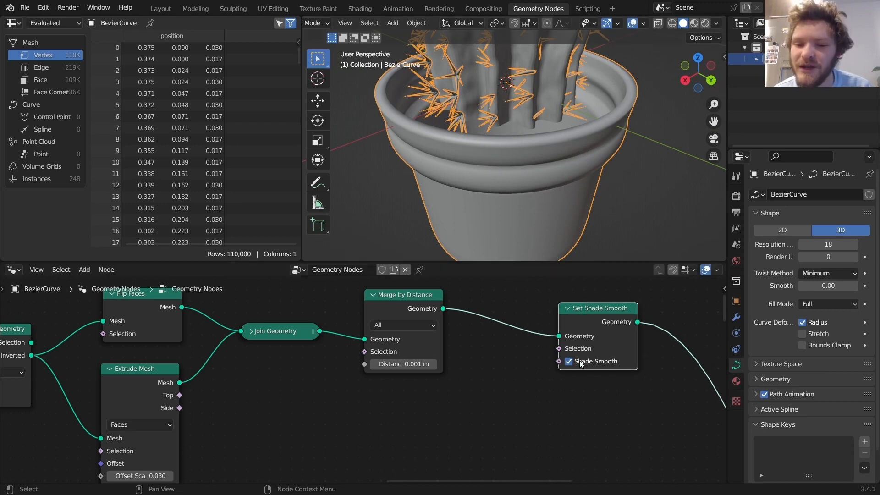
click(569, 360)
click(569, 360)
middle_drag(571, 360, 600, 332)
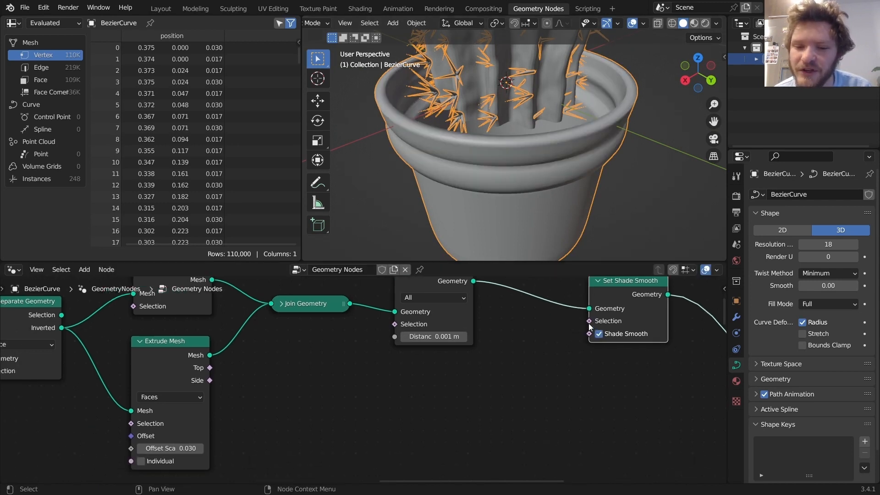
Step: Connect an Edge Angle node's Unsigned Angle to the Selection input of Set Shade Smooth and place it beside Extrude Mesh
drag(588, 321, 447, 384)
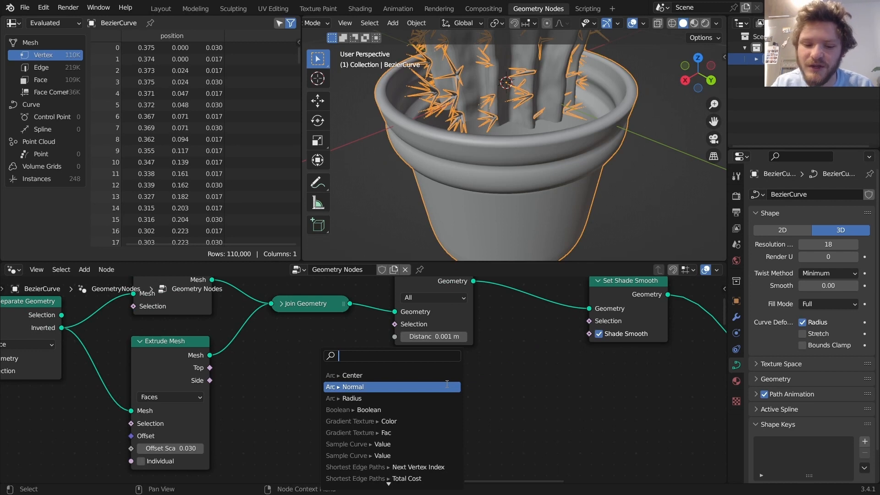
text(unsig)
key(Return)
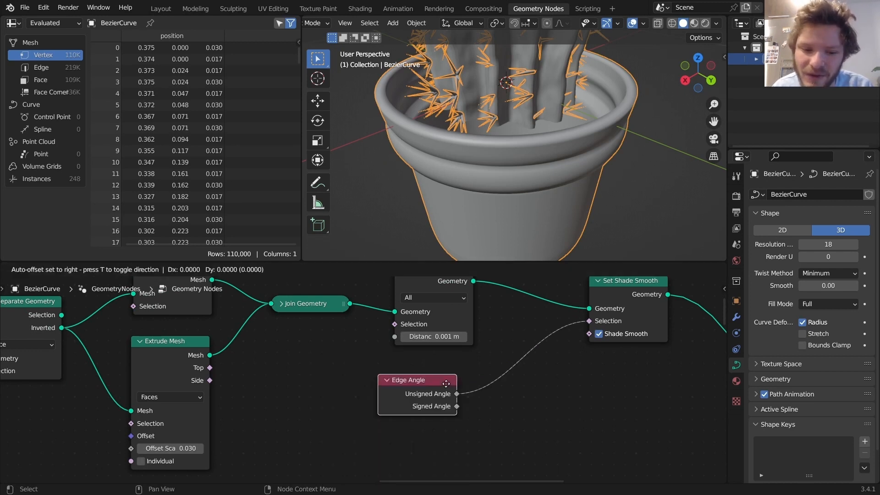
click(370, 385)
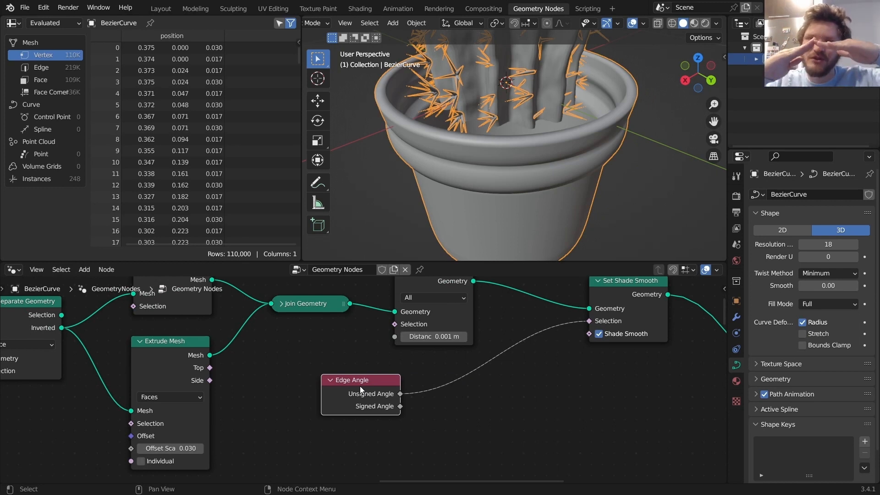
drag(382, 380, 346, 383)
Step: Insert a Math node set to Less Than between Edge Angle's Unsigned Angle and the Set Shade Smooth selection
key(shift+a)
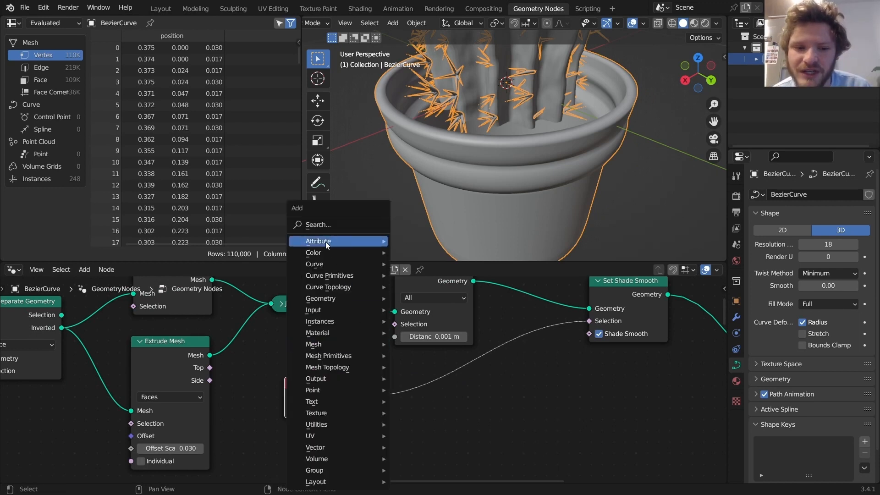
click(329, 226)
text(math)
key(Return)
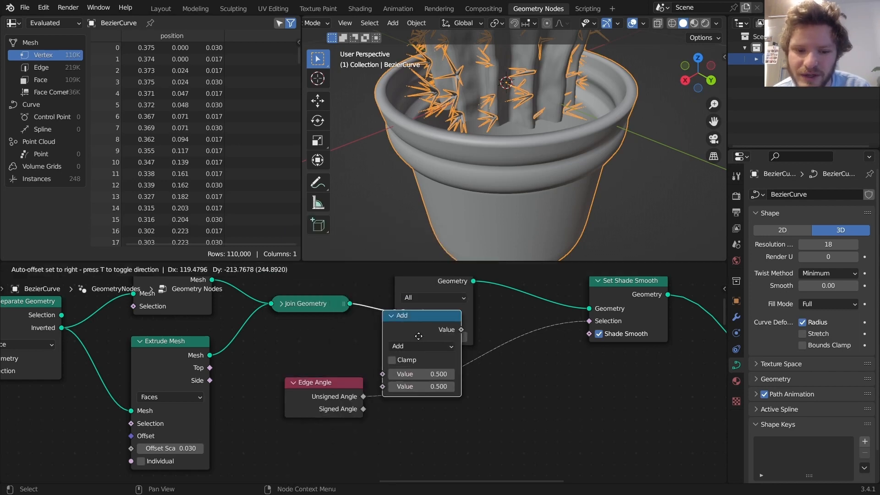
click(426, 367)
click(434, 376)
click(528, 259)
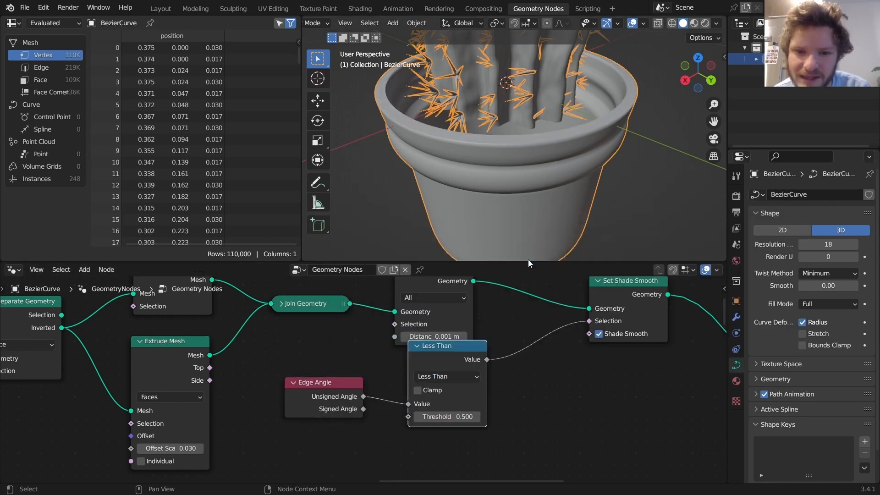
Step: Set the Less Than threshold to 0.750 and check the pot's shading
middle_drag(504, 160, 520, 132)
middle_drag(573, 114, 537, 128)
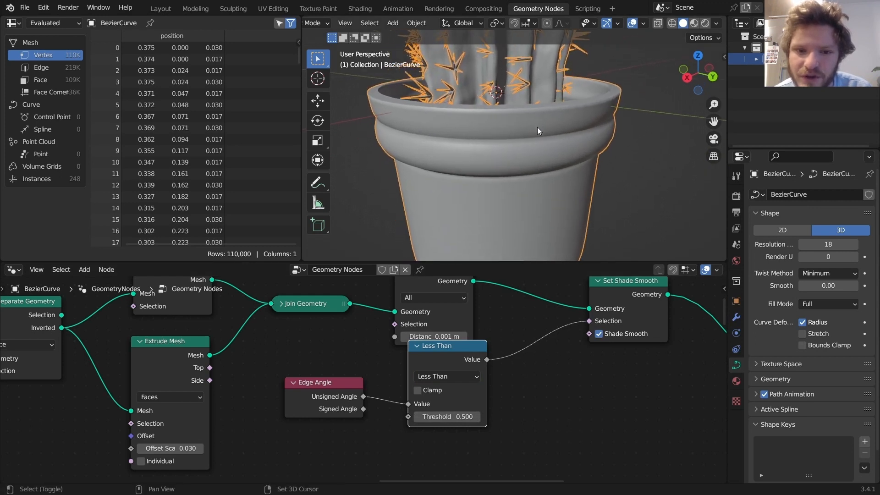
mouse_move(446, 417)
shift+mouse_down()
mouse_move(412, 417)
mouse_move(481, 416)
mouse_move(468, 416)
shift+mouse_up()
scroll(527, 122, down, 4)
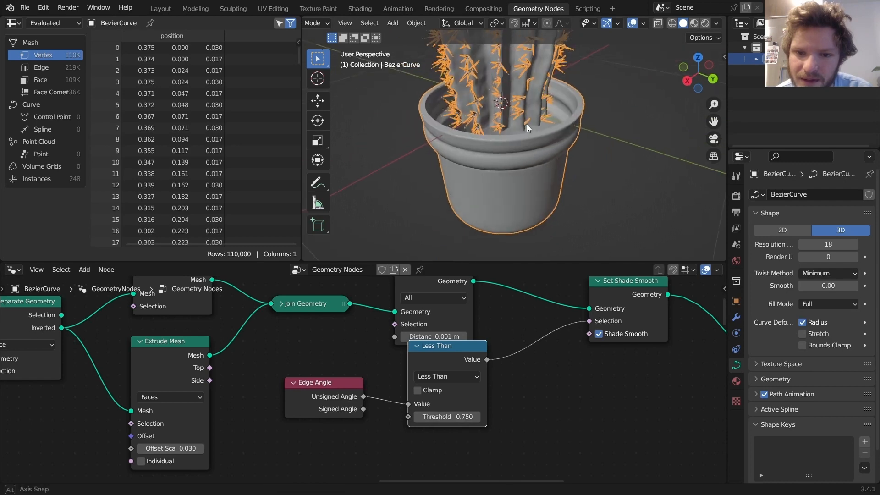
Step: Cut the link from Less Than to Set Shade Smooth's Selection to compare the shading, and undo the cut
ctrl+right_drag(536, 363, 516, 331)
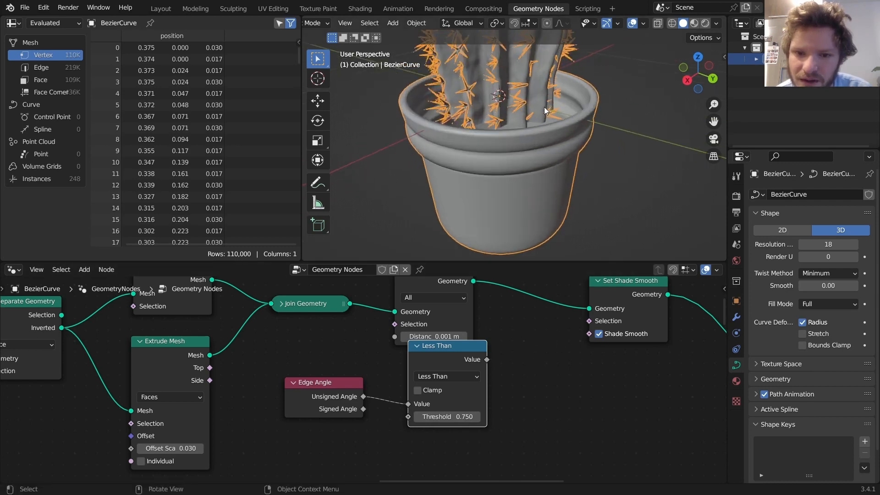
scroll(557, 203, up, 5)
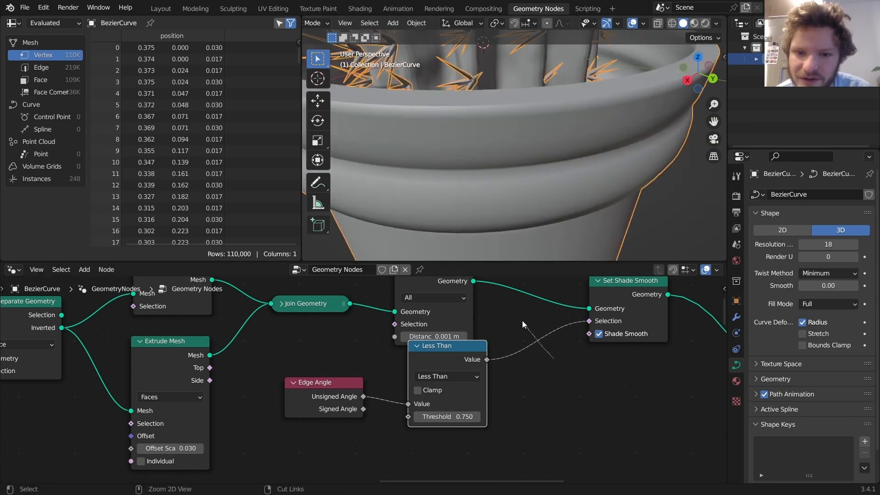
key(ctrl+z)
scroll(515, 127, down, 4)
scroll(515, 128, down, 5)
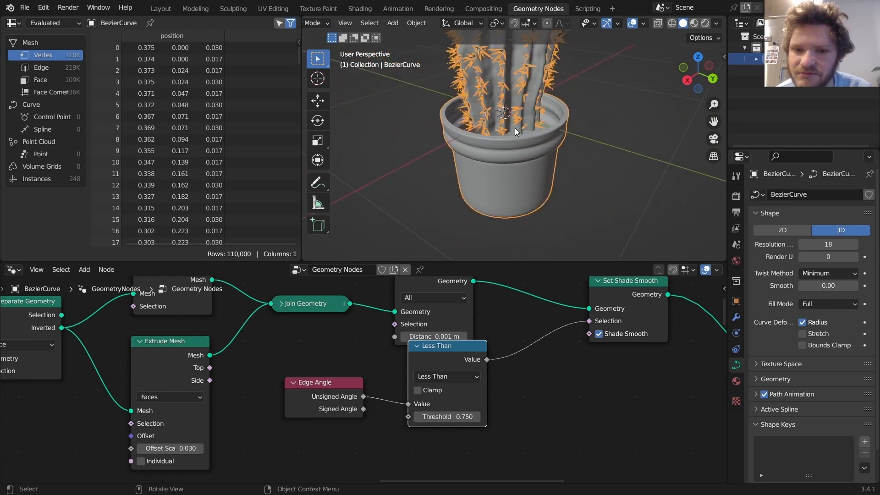
Step: Move the Set Shade Smooth node closer to the Less Than node and inspect the pot's shading from below
drag(613, 284, 571, 288)
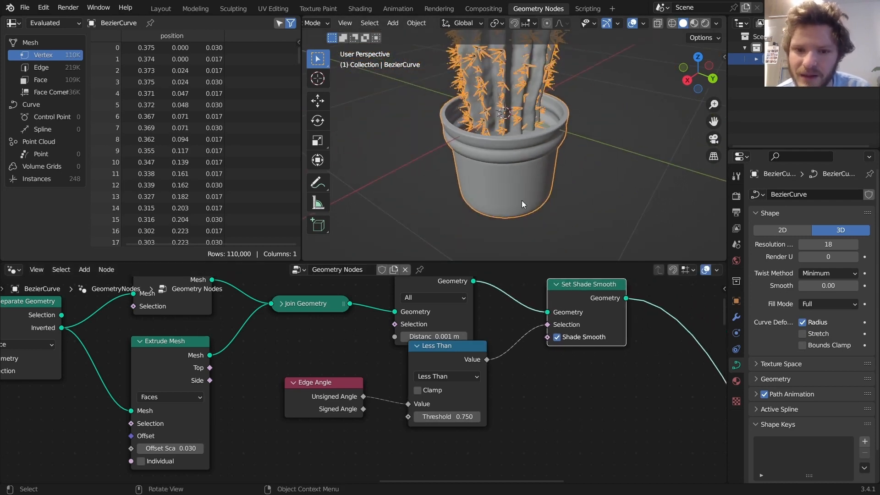
middle_drag(522, 200, 529, 103)
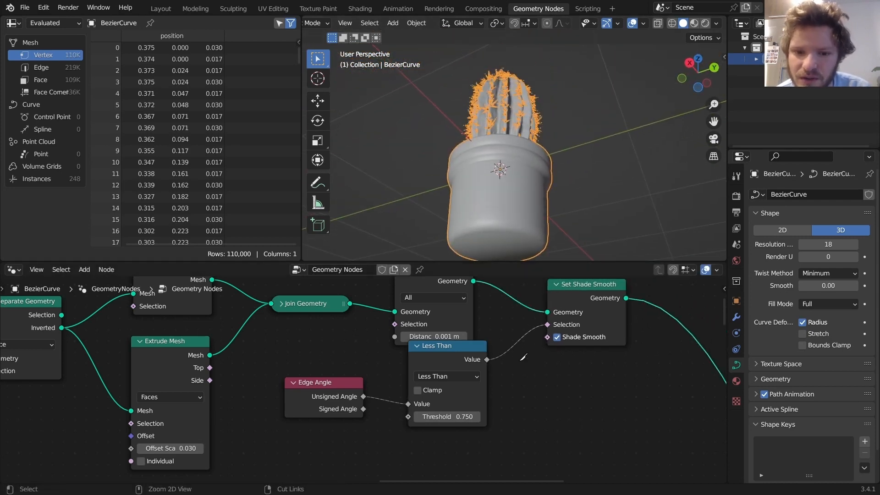
key(ctrl+z)
middle_drag(508, 133, 514, 161)
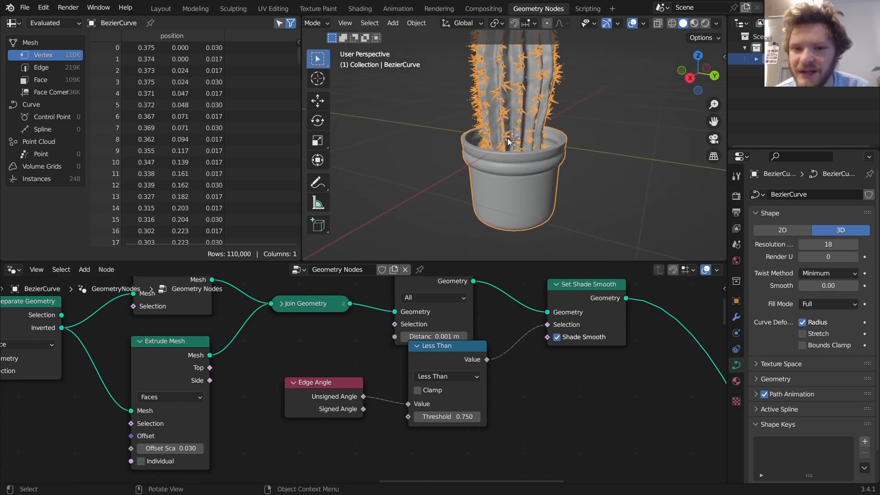
Step: Insert a duplicate Join Geometry node after Set Shade Smooth and link Separate Geometry's Selection output into it to fill the pot
scroll(474, 293, down, 2)
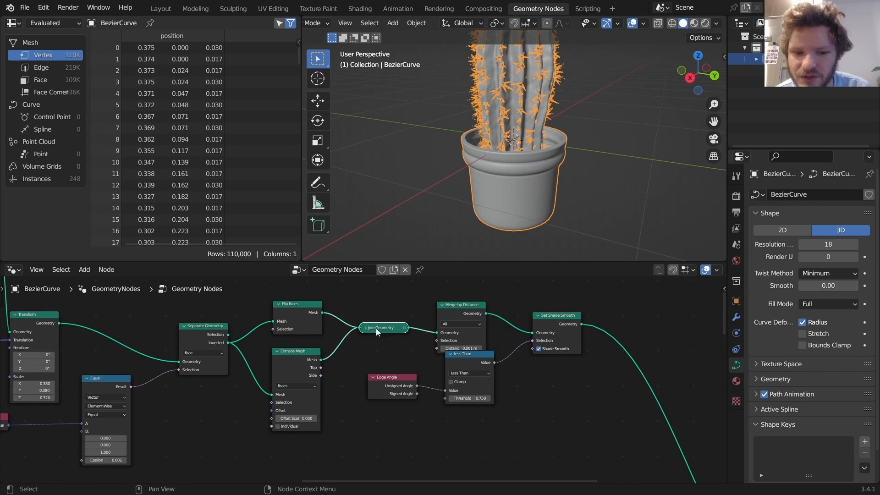
key(shift+d)
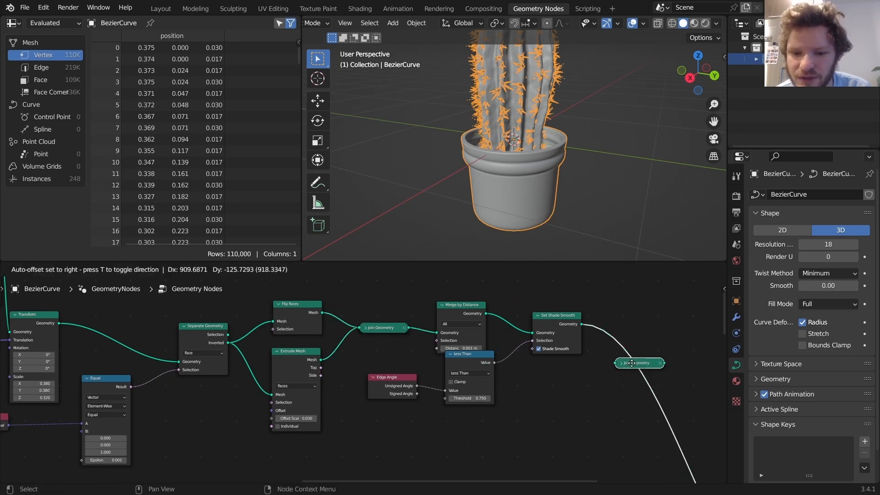
click(632, 363)
middle_drag(326, 365, 361, 351)
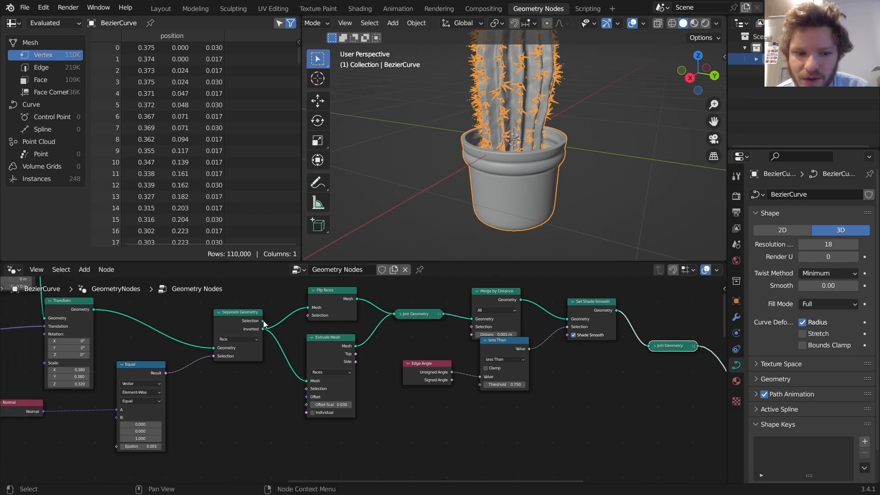
drag(263, 320, 647, 348)
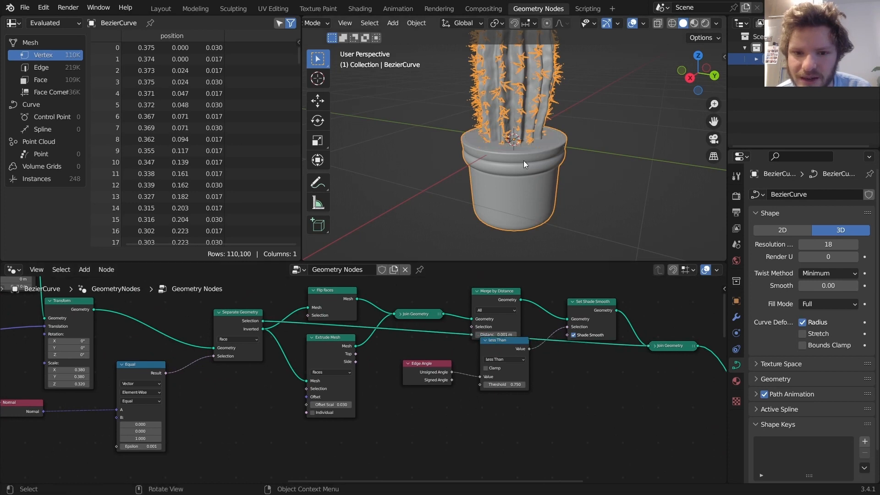
scroll(502, 138, up, 4)
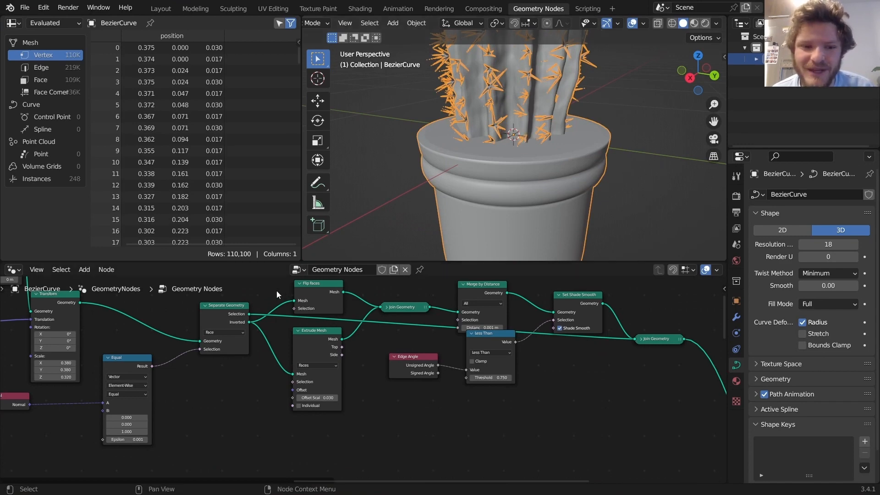
Step: Preview the Separate Geometry selection alone, and restore the final Join Geometry result as the output
ctrl+shift+click(227, 313)
scroll(446, 379, down, 8)
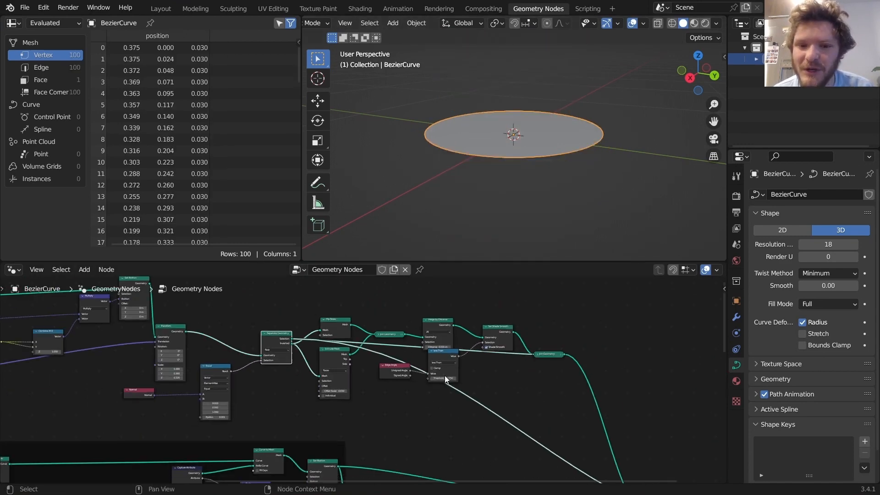
middle_drag(579, 390, 388, 218)
ctrl+shift+click(446, 333)
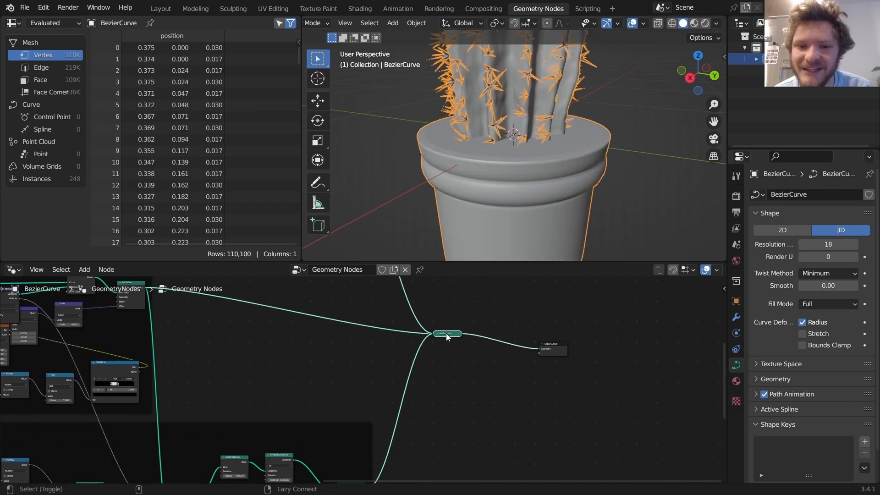
Step: Add a reroute point on the link from Separate Geometry's Selection output to the duplicated Join Geometry node
scroll(540, 396, up, 3)
middle_drag(540, 397, 615, 482)
scroll(601, 380, up, 5)
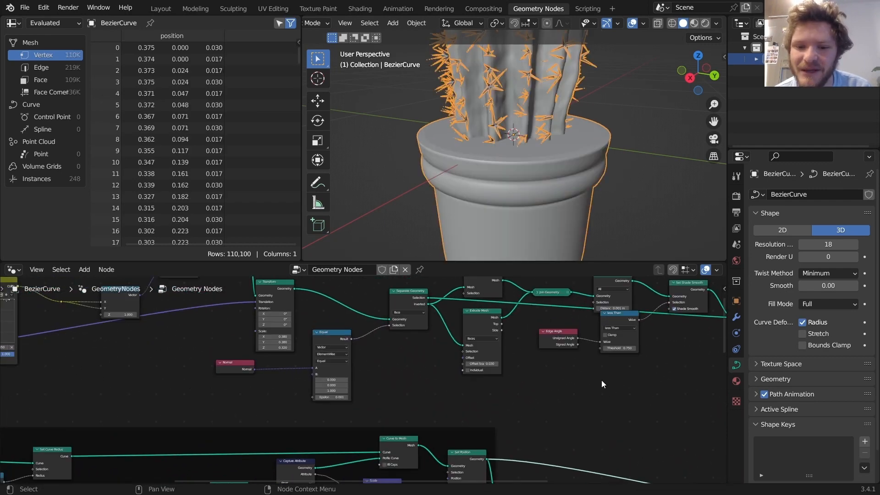
middle_drag(629, 364, 457, 394)
shift+right_drag(377, 317, 376, 320)
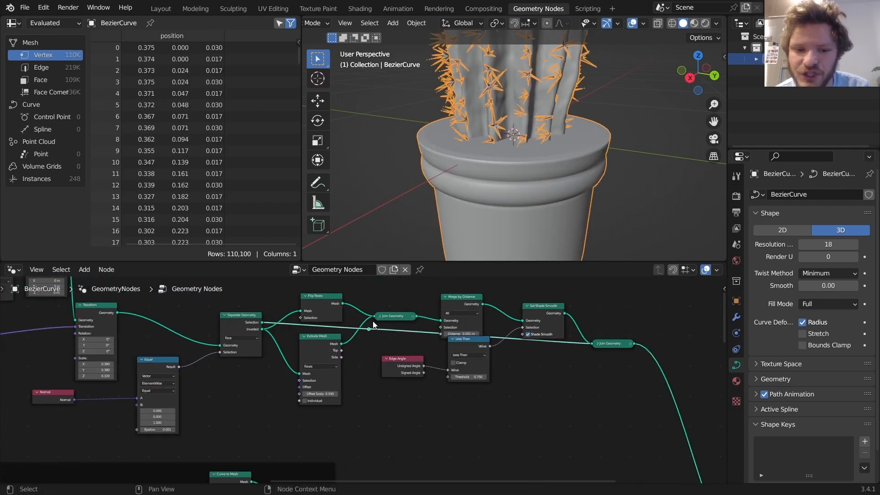
Step: Lower the reroute point and insert a Transform node after it on the soil link, with Z translation set to -0.03 m
drag(371, 328, 350, 437)
scroll(530, 372, up, 3)
middle_drag(530, 371, 499, 334)
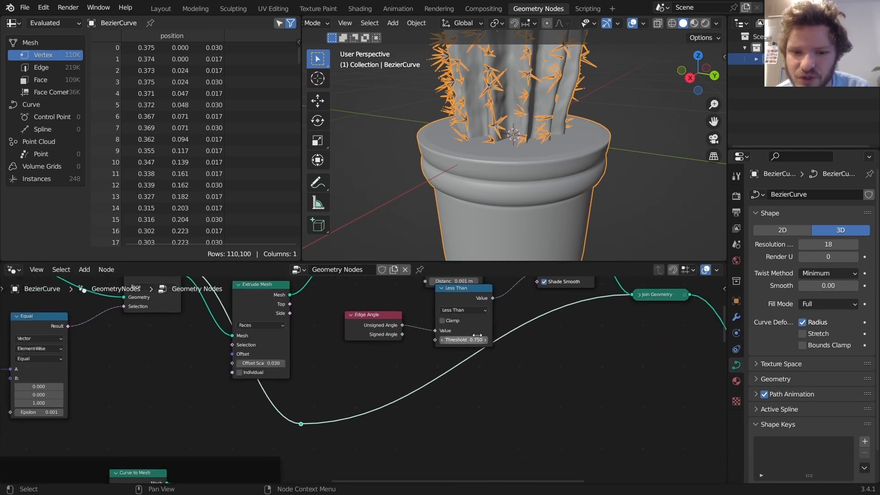
key(shift+a)
text(tr)
key(Return)
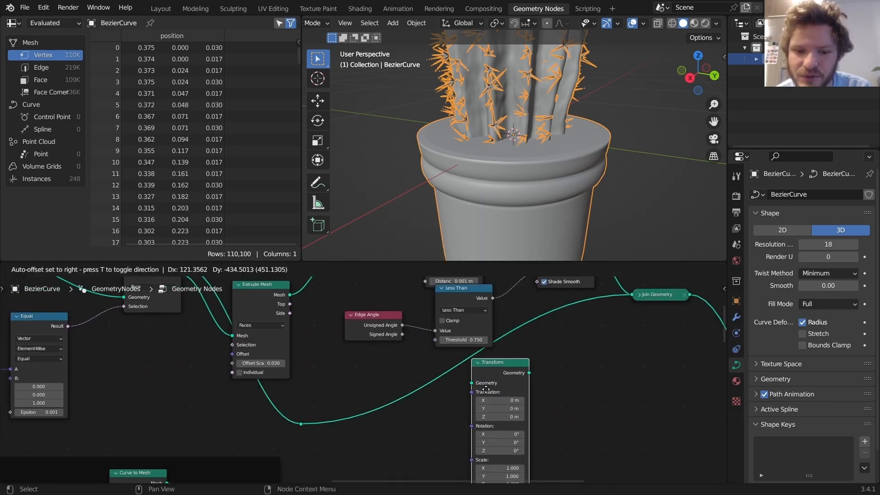
click(486, 404)
mouse_move(485, 406)
mouse_down()
mouse_move(477, 406)
mouse_move(492, 406)
mouse_up()
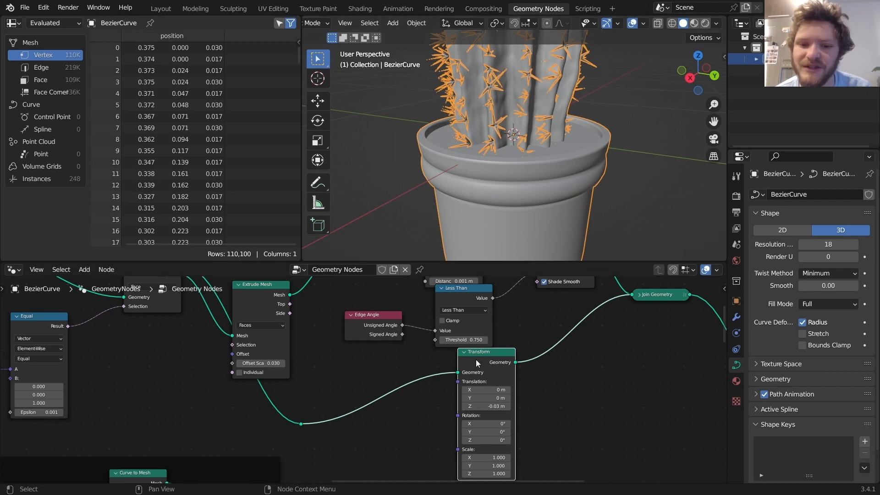
drag(476, 362, 356, 400)
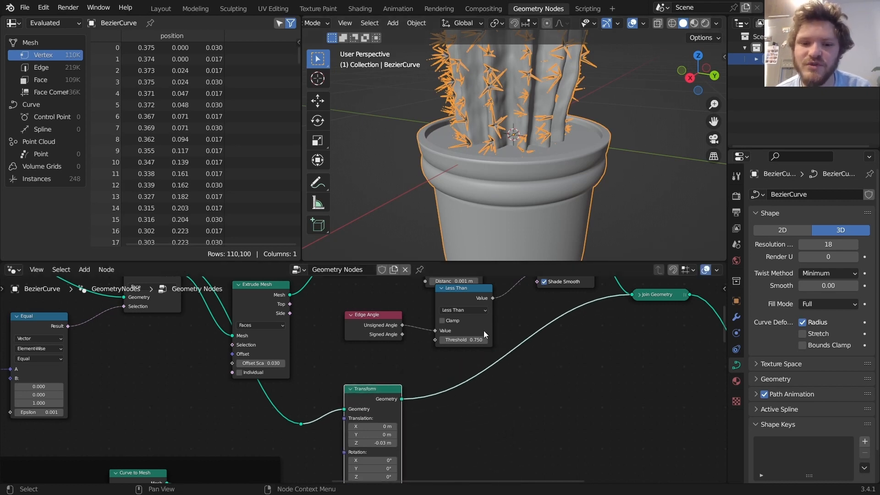
Step: Insert a Distribute Points on Faces node after the soil's Transform node and set its density to 1000
key(shift+a)
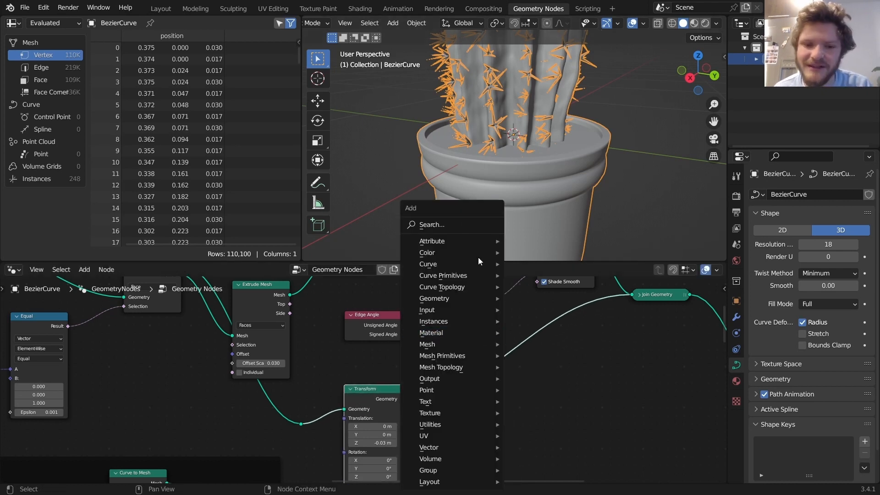
click(462, 224)
text(distr)
key(Return)
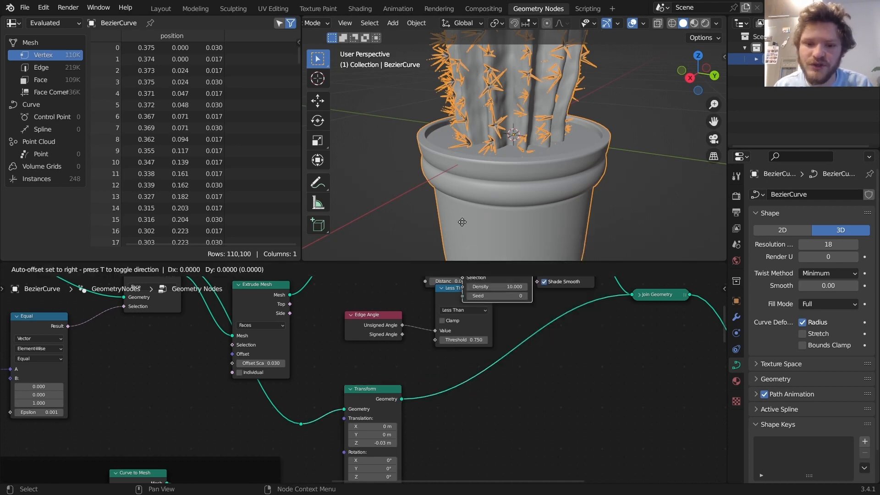
click(434, 368)
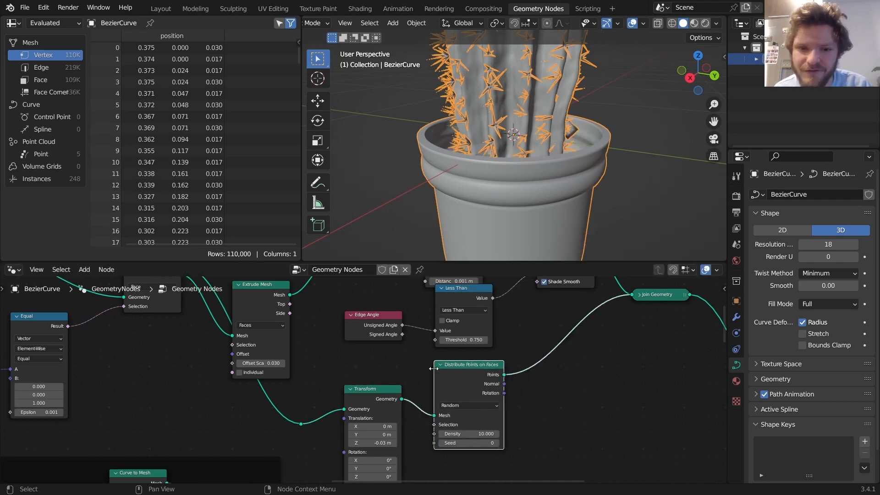
drag(475, 432, 545, 432)
click(475, 432)
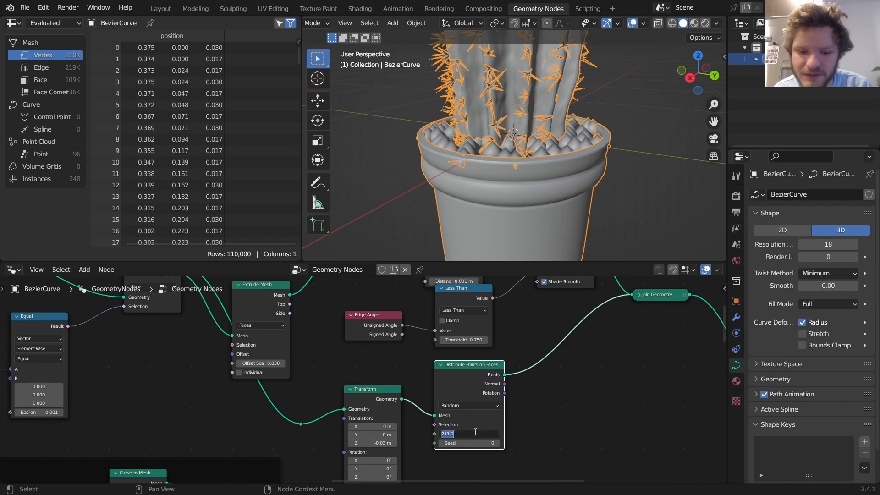
text(1000)
key(Return)
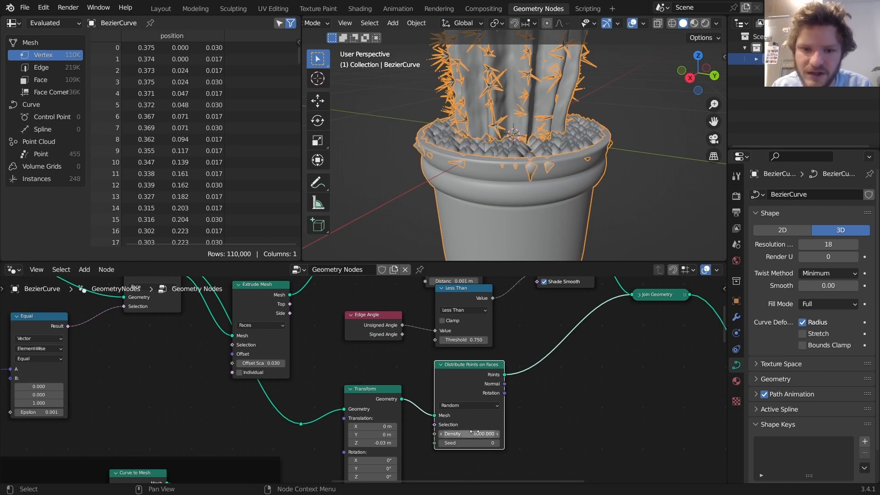
Step: Insert an Instance on Points node between Distribute Points on Faces and Join Geometry
key(g)
click(497, 391)
key(shift+a)
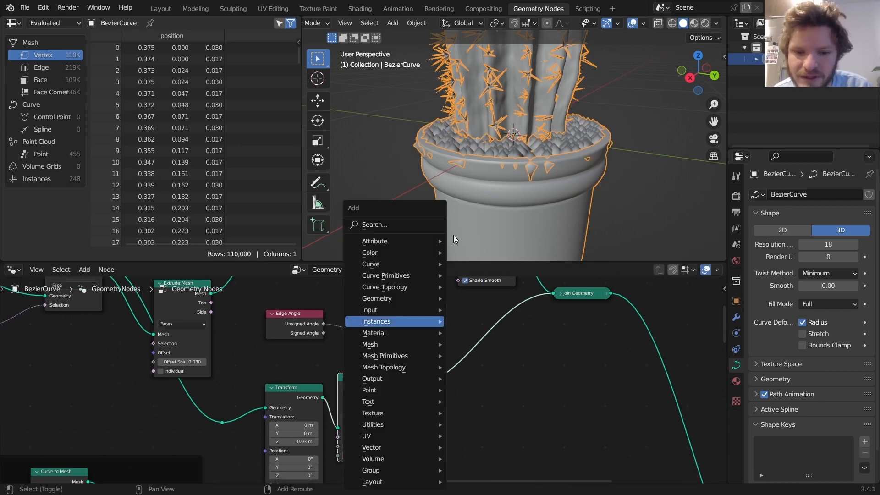
click(428, 226)
text(instance)
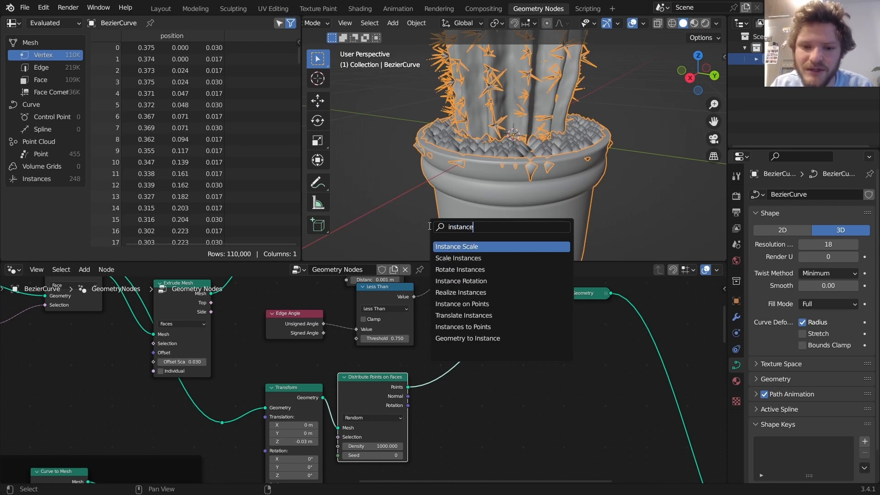
text( on)
key(Return)
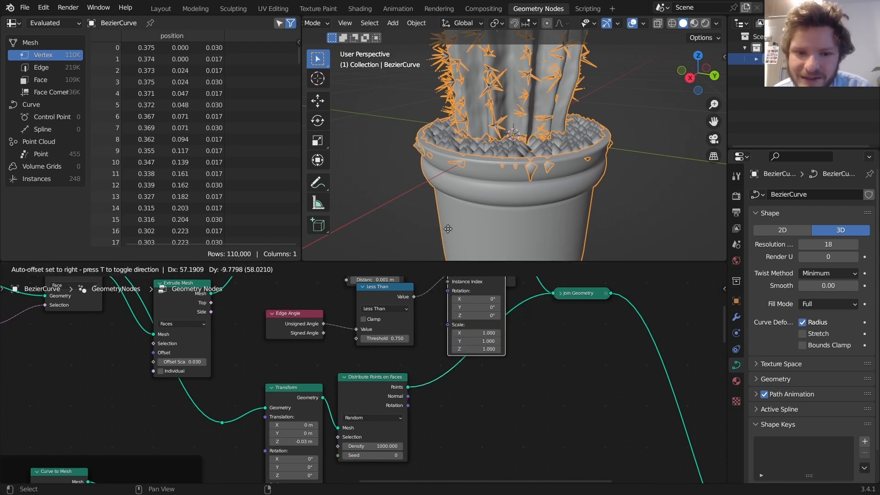
click(463, 305)
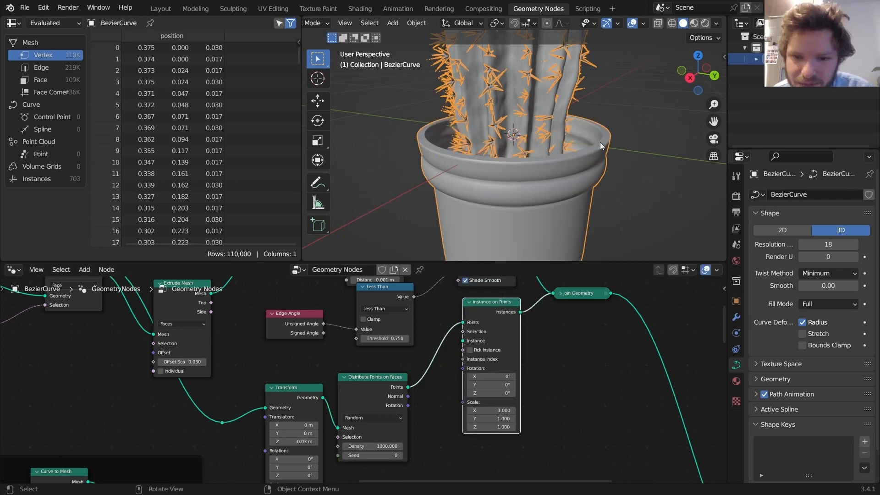
Step: Move the Join Geometry and Instance on Points nodes farther from Distribute Points on Faces to free up space
drag(569, 293, 741, 298)
click(487, 305)
drag(488, 307, 625, 317)
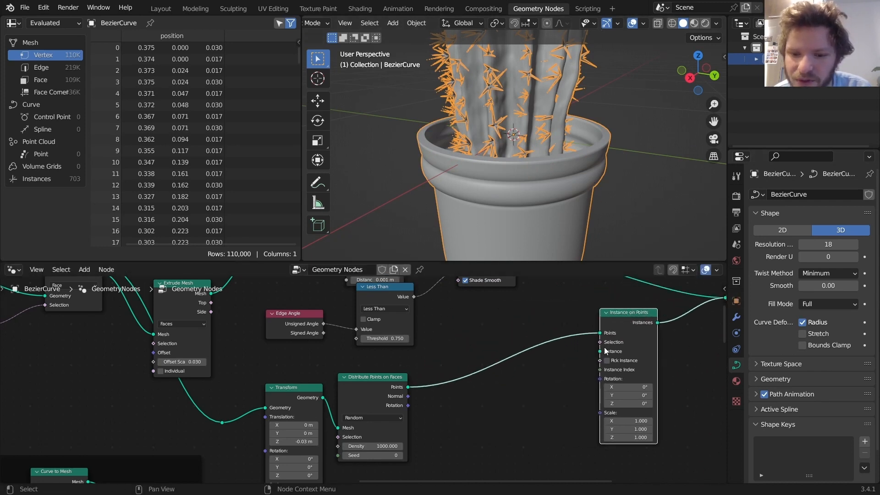
Step: Feed a new UV Sphere node into the Instance input of Instance on Points and set its radius to 0.02 m
drag(579, 362, 521, 378)
text(uv sph)
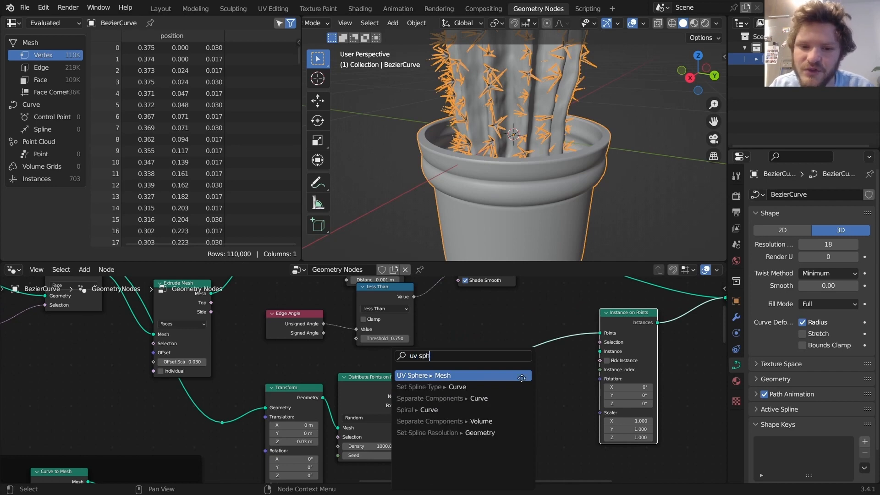
click(521, 378)
click(522, 384)
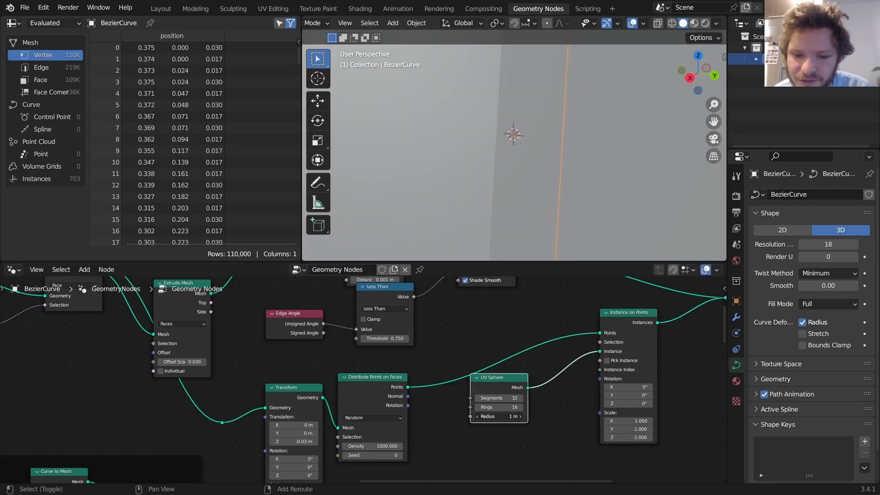
drag(499, 416, 469, 416)
scroll(531, 399, up, 1)
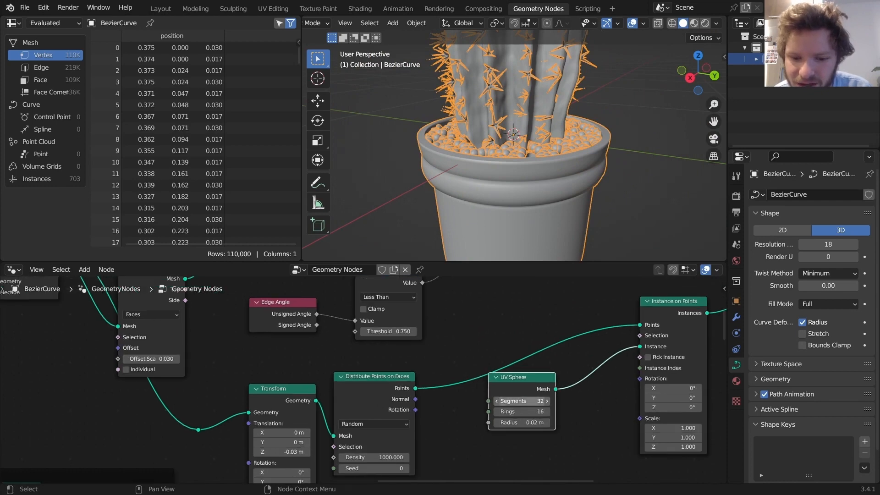
Step: Reduce the UV Sphere to 8 segments and 4 rings, and inspect the deselected pebbles from above
click(535, 402)
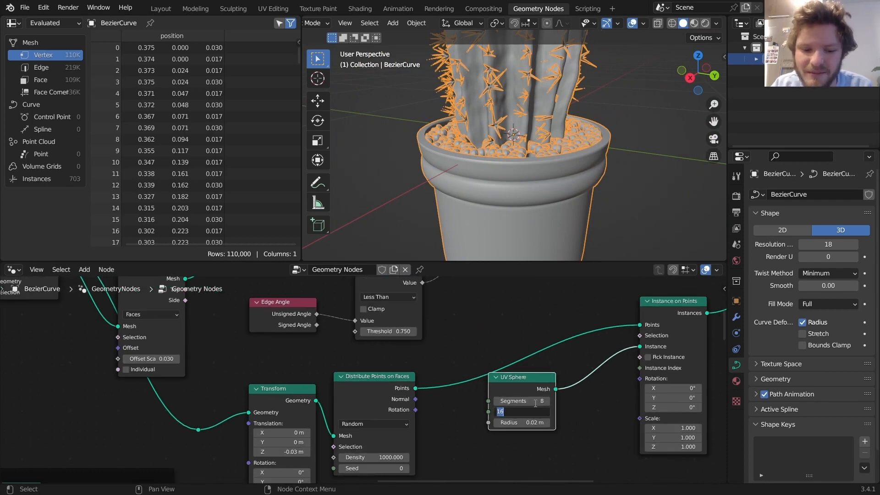
text(4)
key(Return)
click(641, 160)
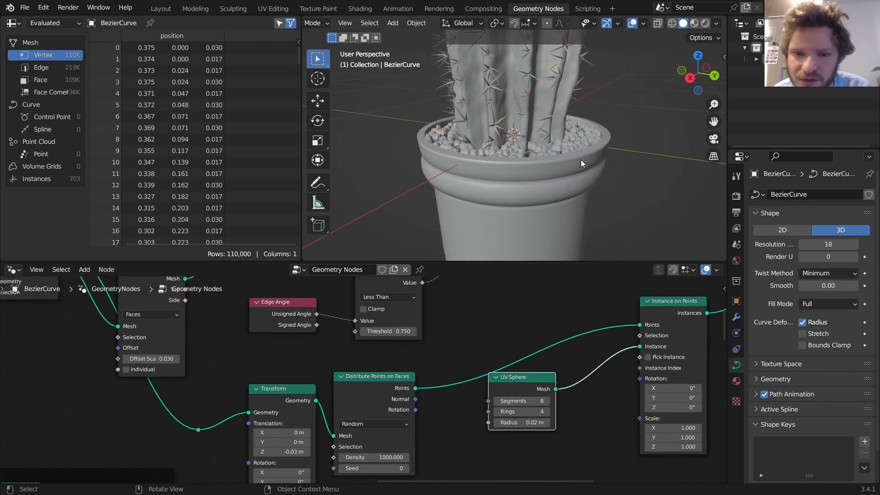
middle_drag(581, 159, 562, 179)
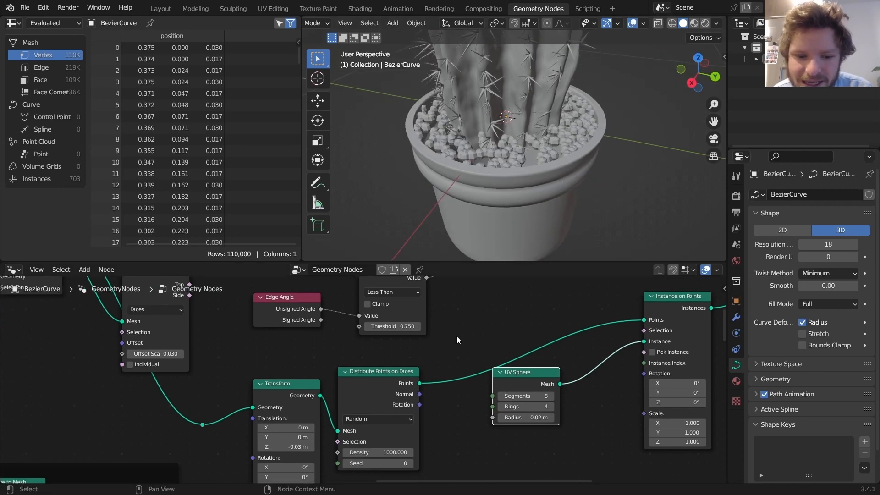
Step: Raise the Distribute Points on Faces density to 5000 and move the UV Sphere node away from the space near the Scale input
click(384, 453)
key(Home)
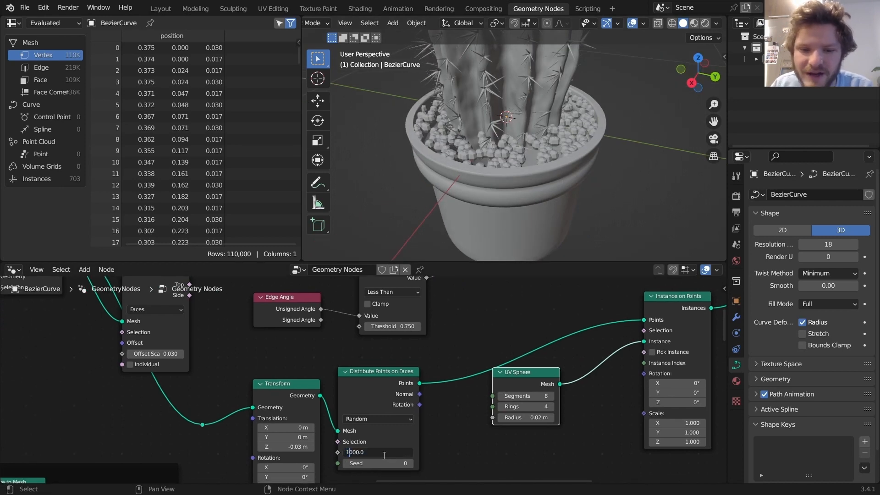
key(Delete)
text(5)
key(Return)
middle_drag(454, 135, 532, 161)
middle_drag(602, 377, 598, 359)
drag(516, 360, 486, 327)
middle_drag(605, 375, 572, 364)
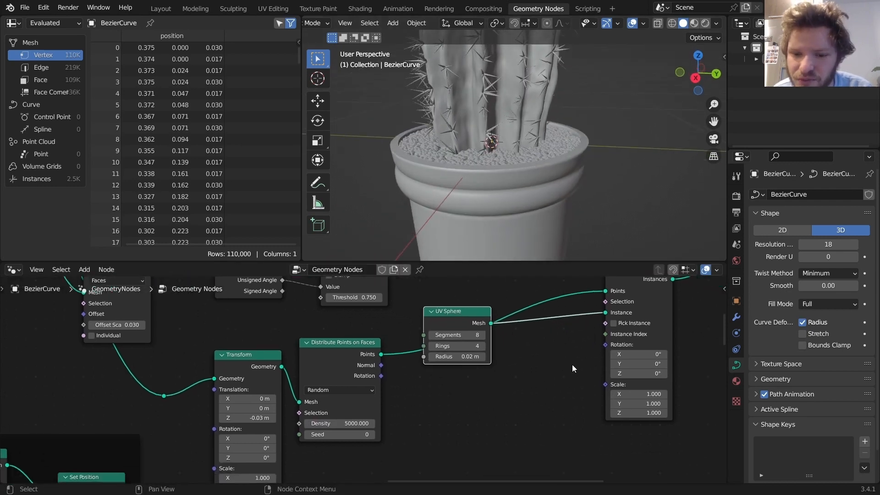
Step: Try varying the pebble scale with a float Random Value node linked to Instance on Points, and delete that node
key(shift+a)
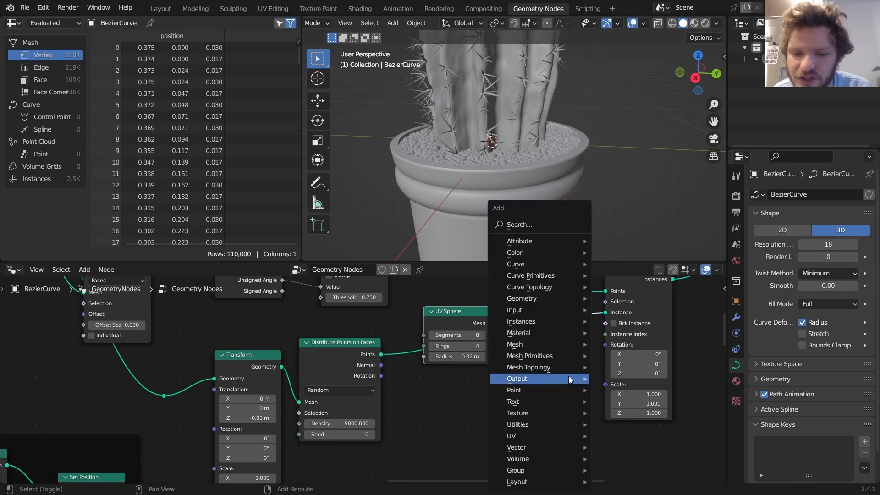
click(510, 224)
text(rand)
key(Return)
click(502, 416)
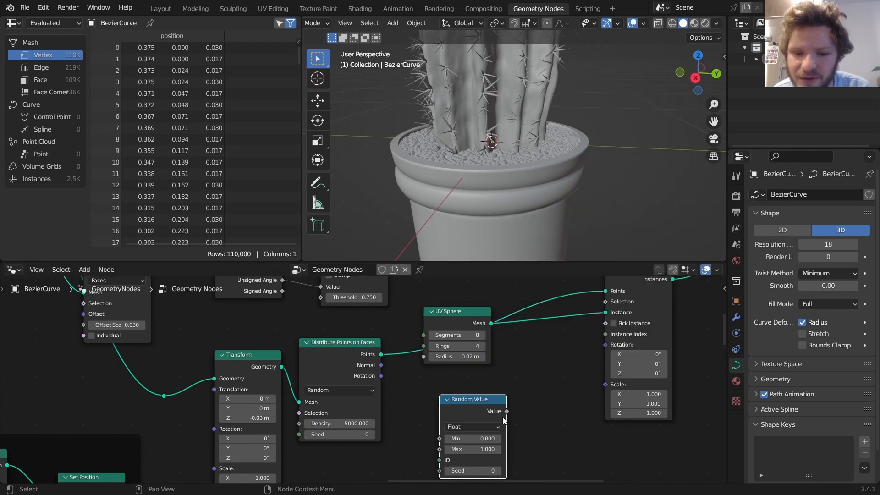
drag(506, 411, 604, 386)
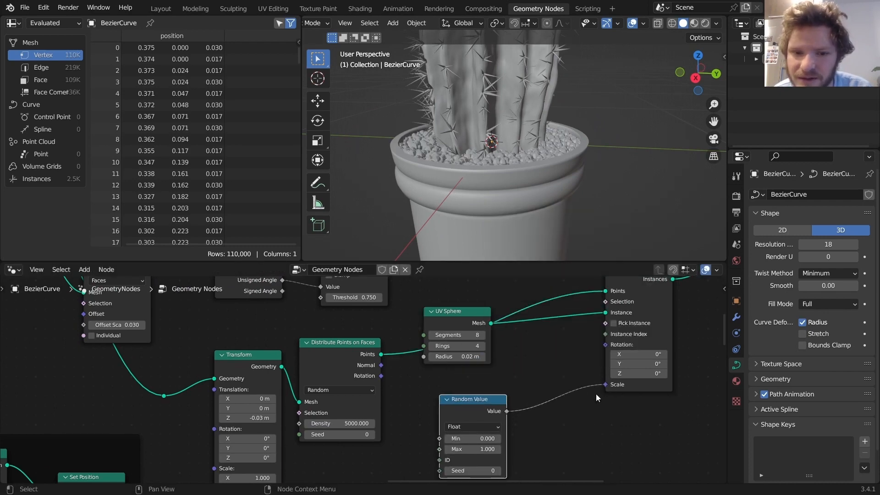
middle_drag(489, 449, 499, 402)
click(486, 392)
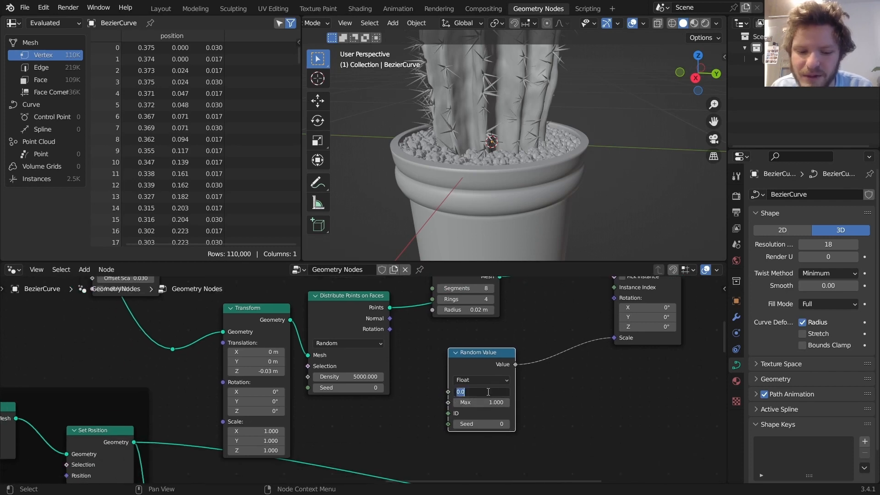
key(Return)
mouse_move(527, 175)
middle_down()
mouse_move(532, 224)
mouse_move(534, 184)
middle_up()
key(x)
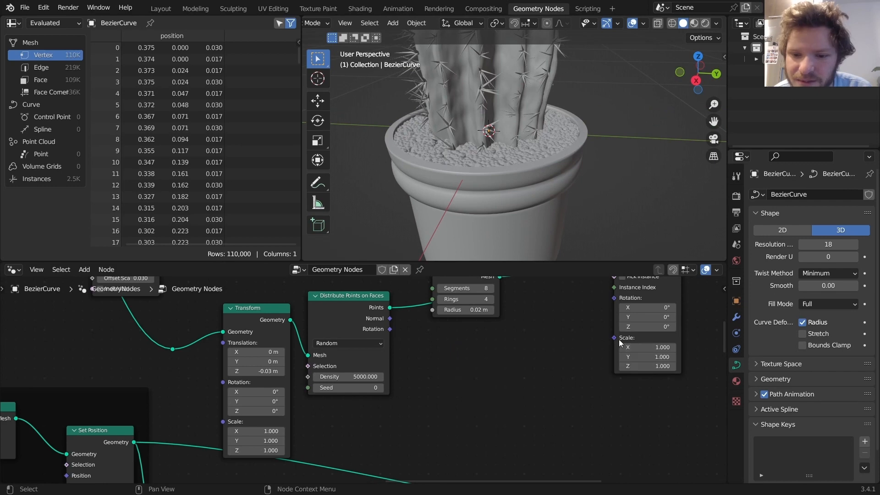
Step: Link a new vector Random Value node to the Scale of Instance on Points and set all three Min values to 0.5
drag(614, 338, 503, 372)
text(rand)
key(Return)
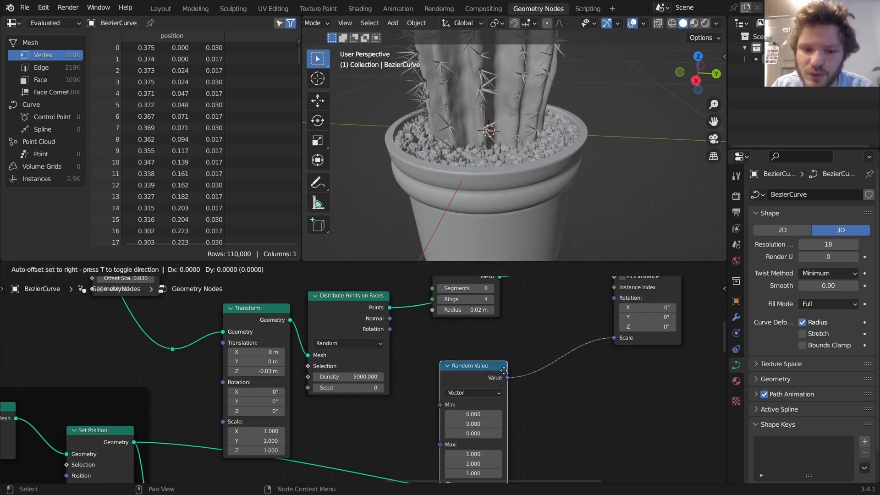
click(503, 344)
drag(472, 409, 473, 388)
text(.5)
key(Return)
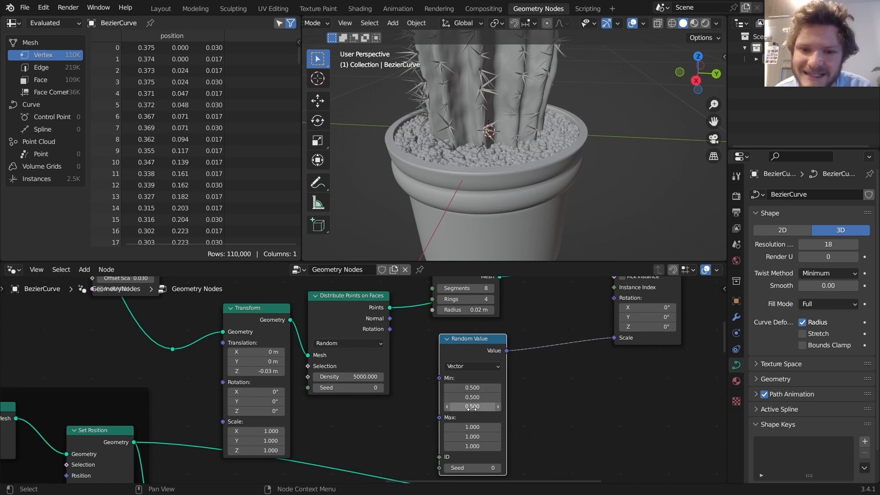
Step: Set the Distribute Points on Faces density to 7500
click(331, 377)
click(319, 376)
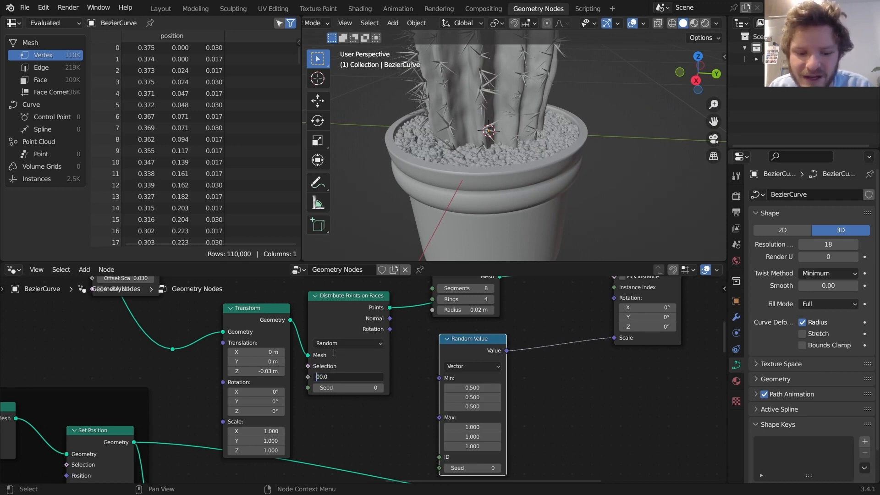
key(Return)
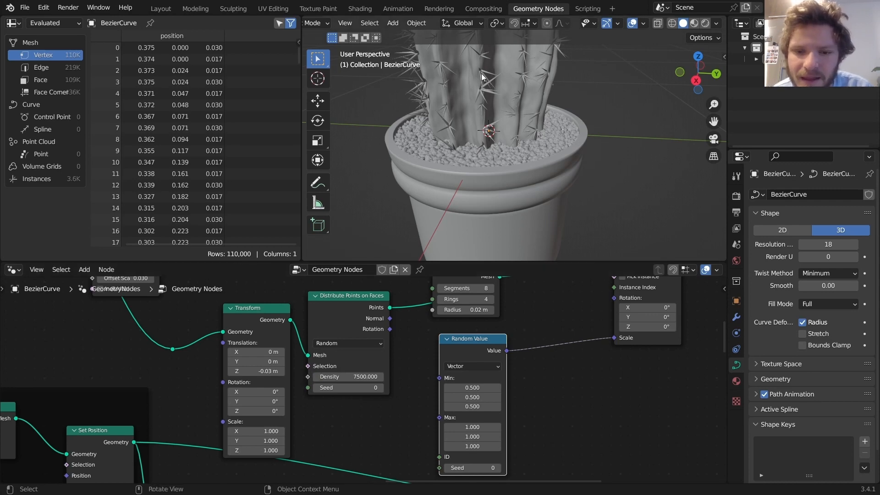
Step: Examine the pebble layer up close and the whole potted cactus in the right orthographic view
mouse_move(490, 139)
middle_down()
mouse_move(490, 170)
mouse_move(503, 139)
middle_up()
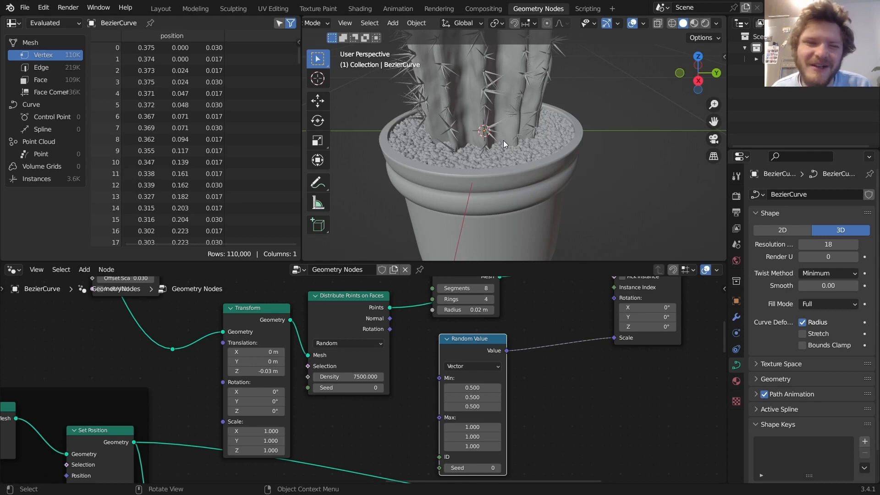
scroll(507, 169, up, 3)
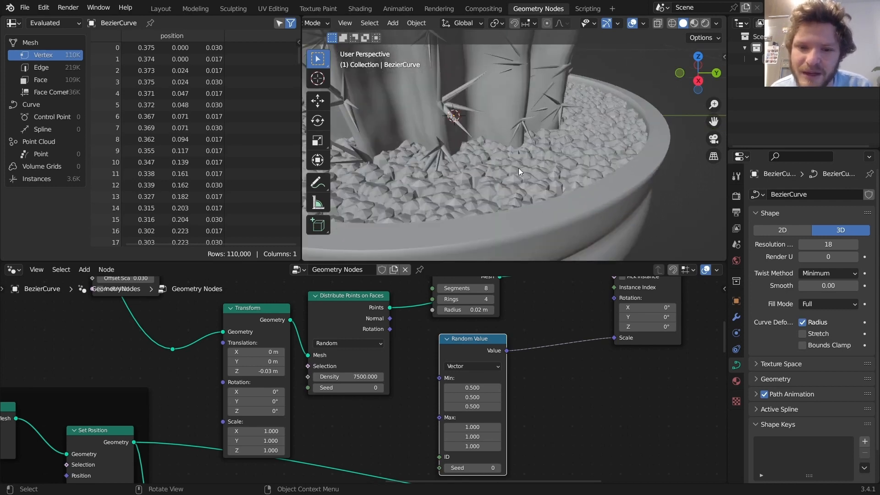
middle_drag(518, 168, 530, 156)
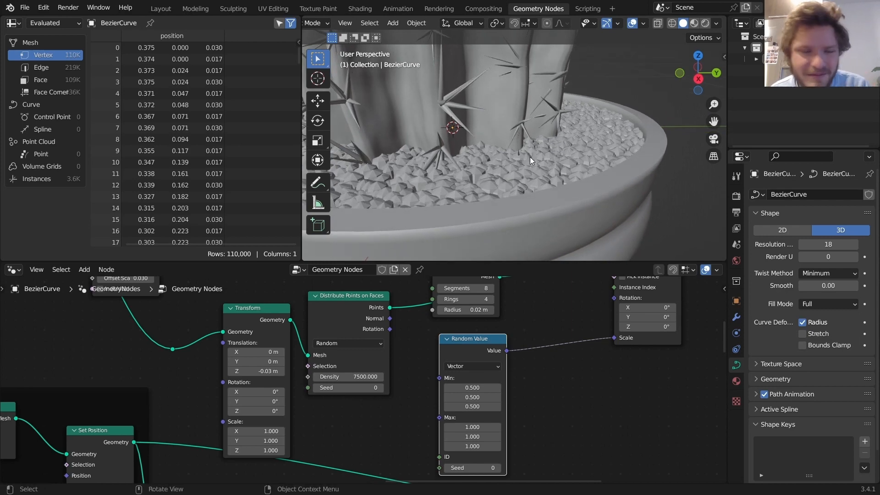
scroll(530, 160, down, 5)
middle_drag(526, 161, 513, 141)
scroll(513, 176, down, 8)
scroll(513, 142, up, 8)
click(697, 73)
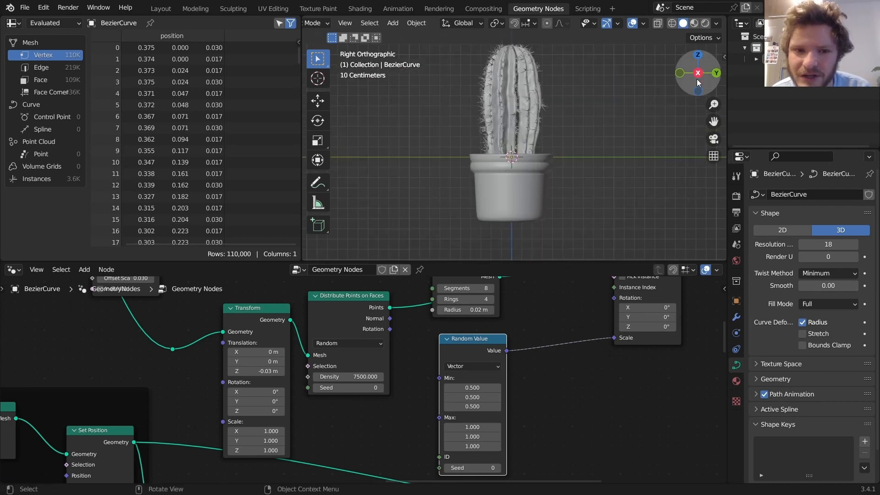
Step: Try replacing the cactus curve by deleting its points and drawing a new vertical curve beside the original pot in the right view
click(318, 182)
shift+middle_drag(655, 156, 536, 167)
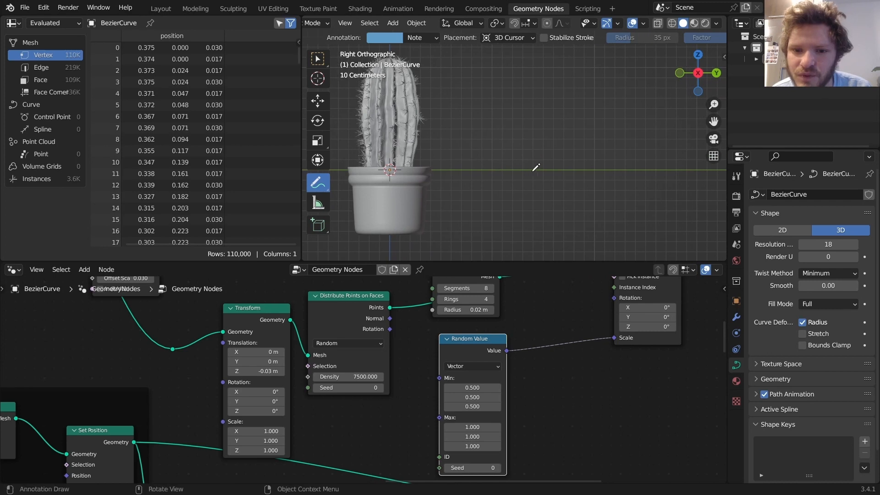
key(Tab)
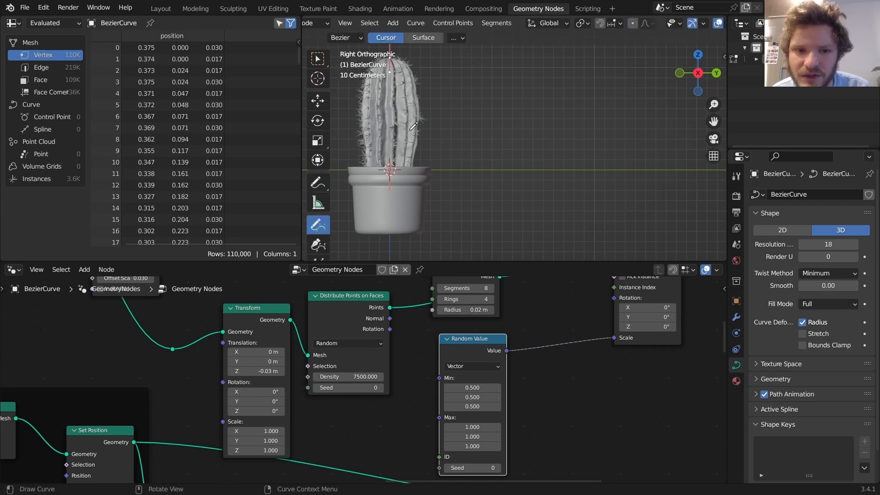
key(x)
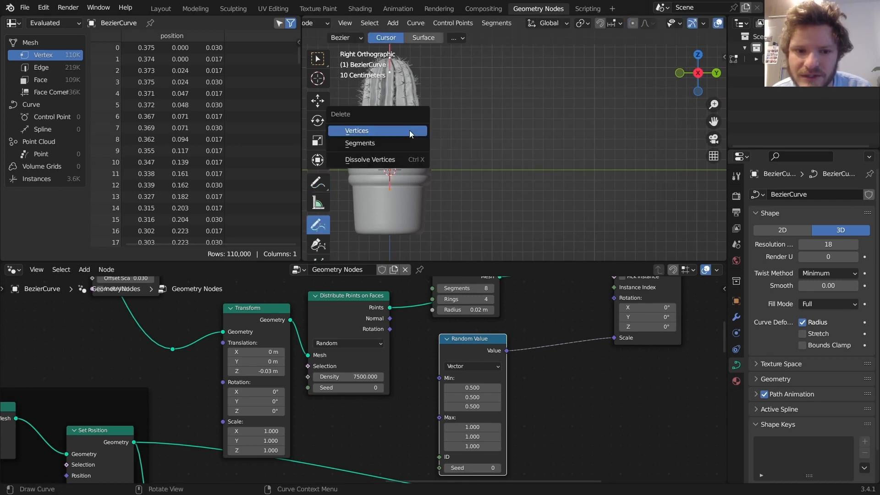
click(410, 134)
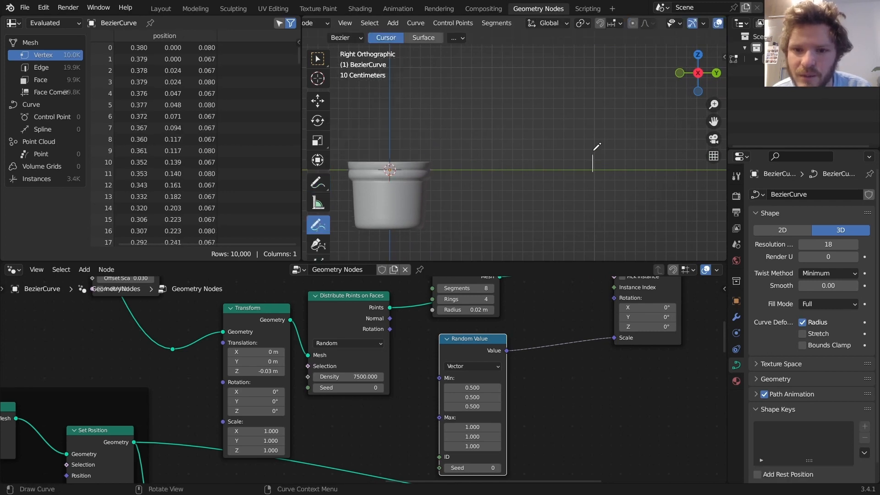
drag(593, 150, 597, 51)
scroll(588, 190, up, 2)
mouse_move(607, 184)
shift+middle_down()
mouse_move(554, 140)
mouse_move(554, 112)
shift+middle_up()
scroll(554, 110, down, 2)
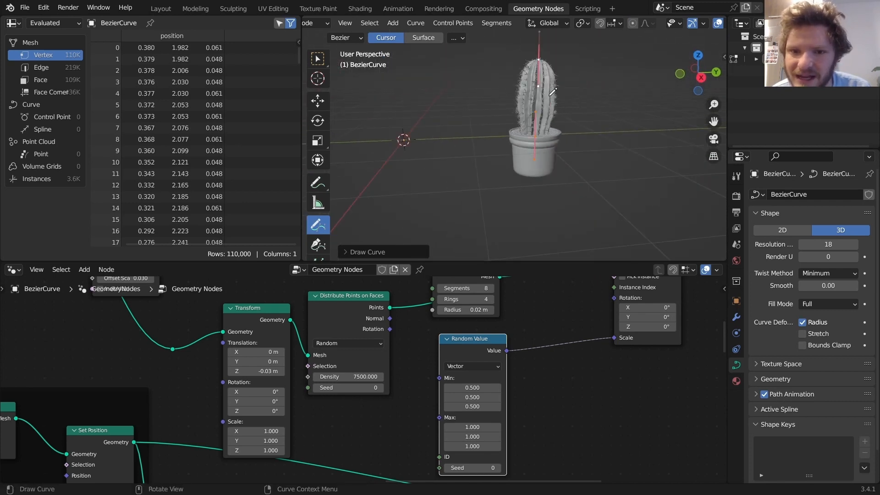
Step: Try bending the cactus by moving the redrawn curve's upper control points and extruding its end
click(318, 60)
drag(512, 74, 563, 50)
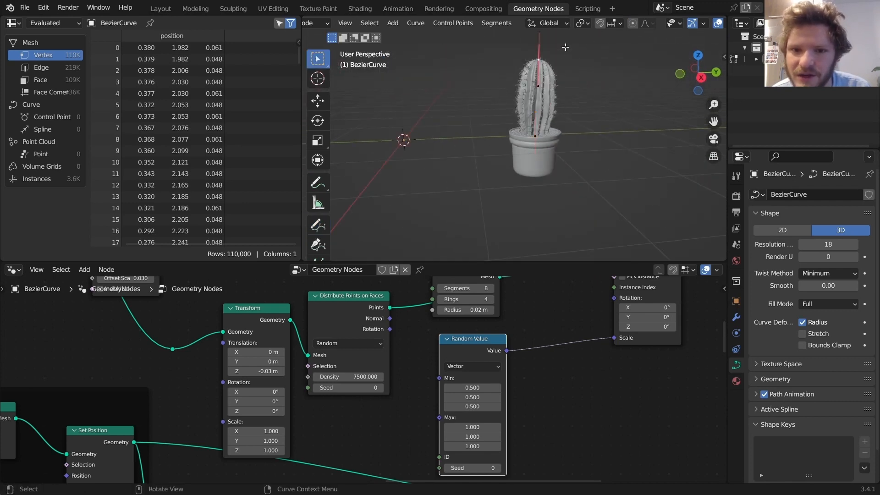
key(g)
click(526, 57)
key(g)
click(573, 204)
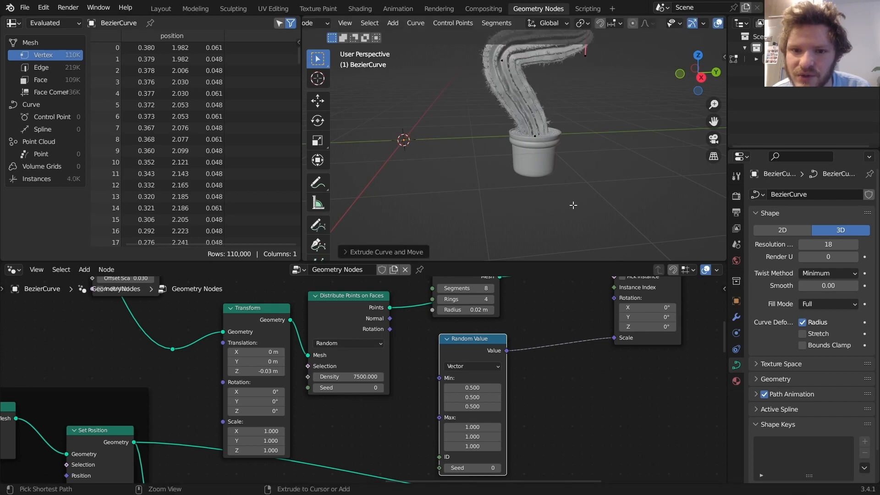
Step: Undo the redrawn and bent curve to restore the original cactus, and return to Object Mode
key(ctrl+z)
key(ctrl+z)
key(ctrl+z)
key(ctrl+z)
key(ctrl+z)
key(Tab)
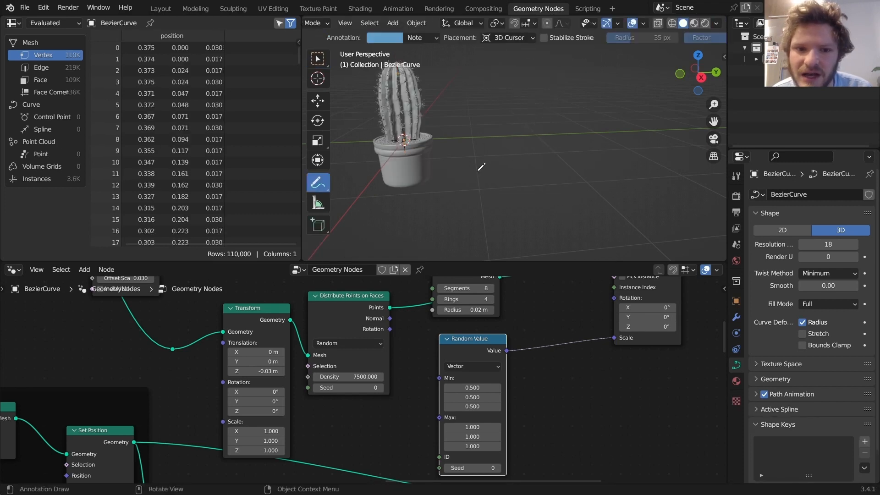
Step: Preview the pebble points by sending the Distribute Points on Faces output directly to the group output
shift+middle_drag(426, 163, 536, 169)
scroll(534, 170, up, 3)
scroll(536, 168, up, 5)
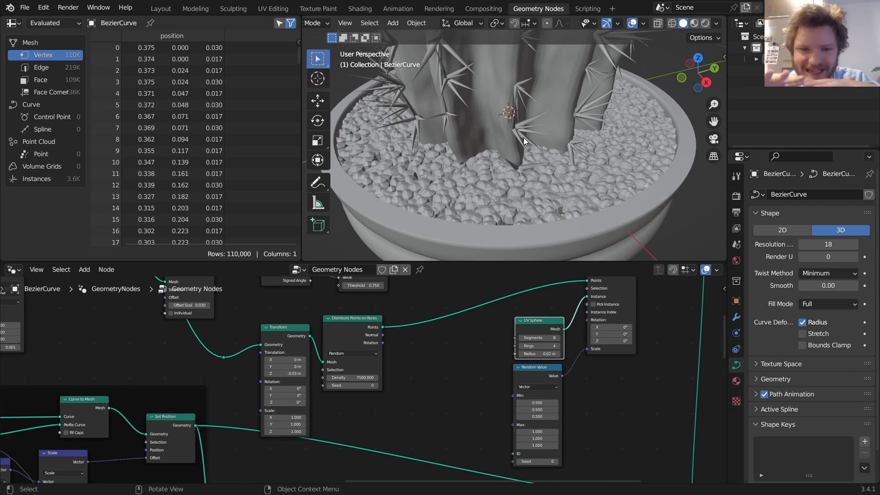
scroll(328, 322, up, 1)
click(339, 315)
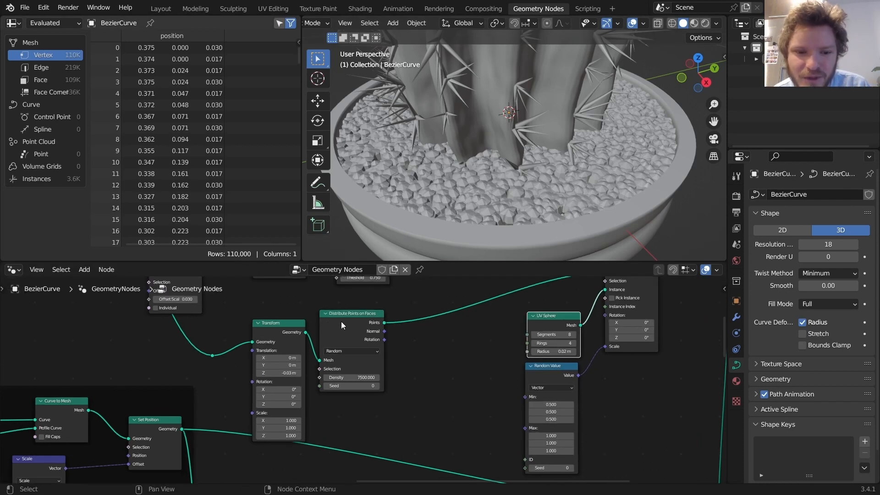
alt+shift+click(339, 316)
scroll(403, 316, up, 2)
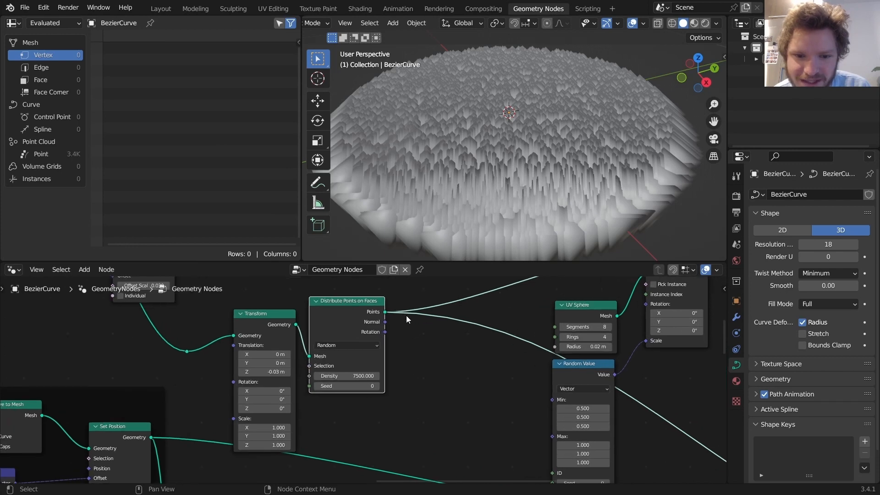
Step: Insert a Set Position node between Distribute Points on Faces and Instance on Points, linking the distributed points' Normal to its Offset
middle_drag(409, 316, 375, 356)
key(shift+a)
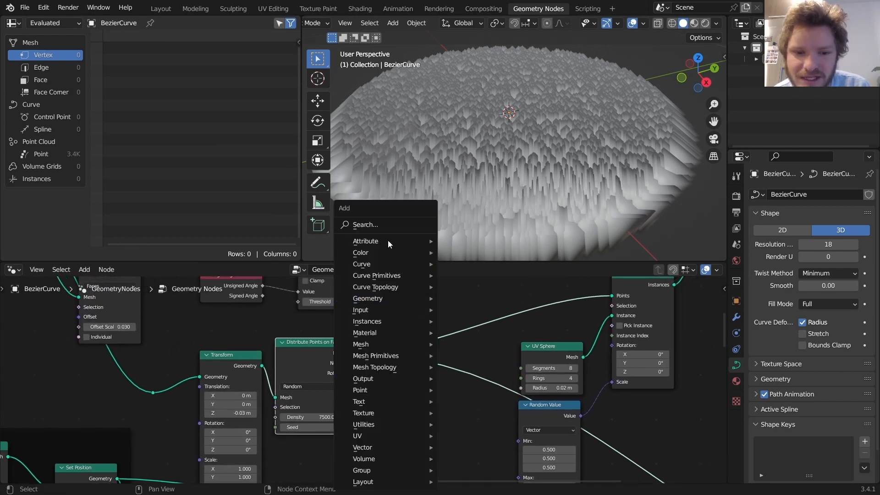
click(388, 240)
text(set)
click(411, 270)
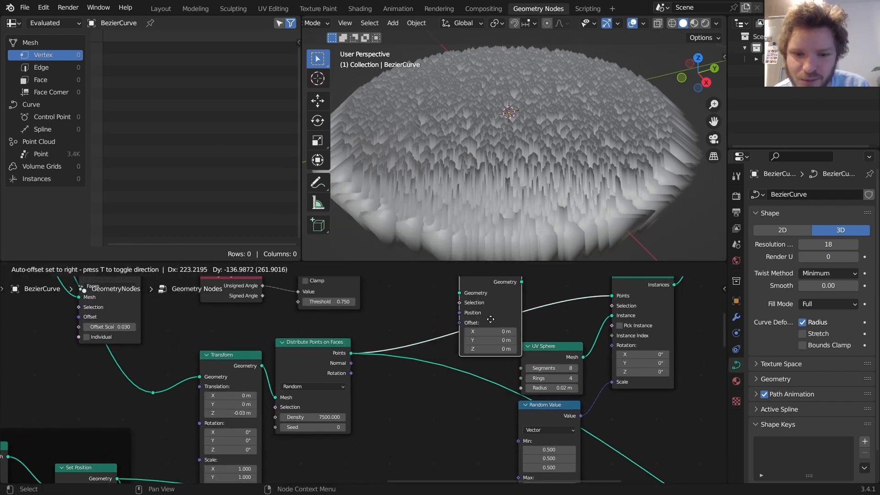
click(494, 333)
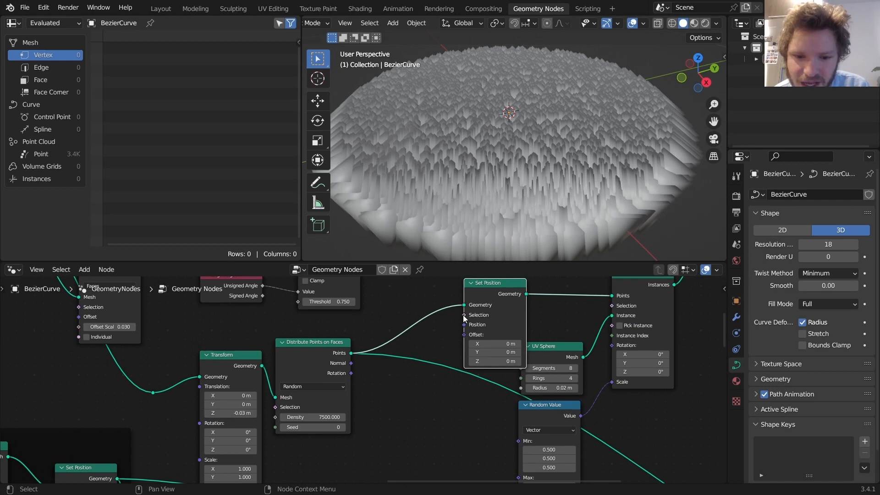
drag(350, 363, 462, 331)
Step: Insert a Vector Math node set to Scale between the Normal output and the Set Position Offset
scroll(497, 182, down, 8)
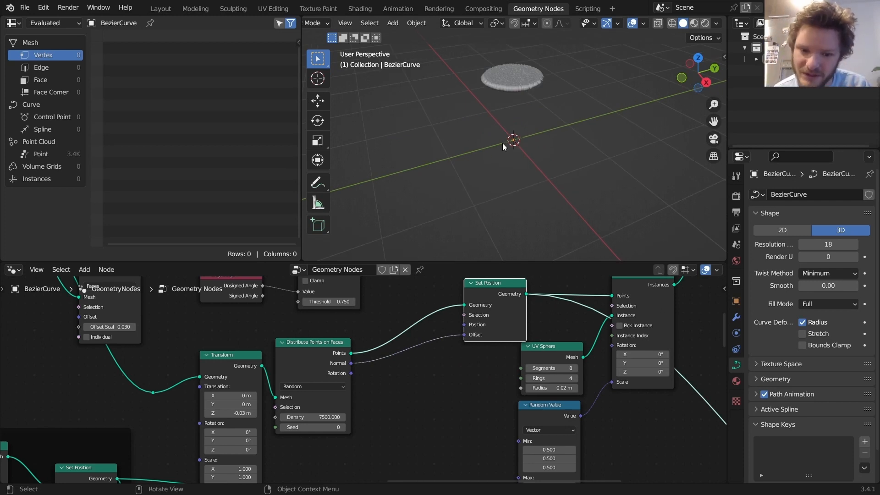
scroll(471, 304, up, 3)
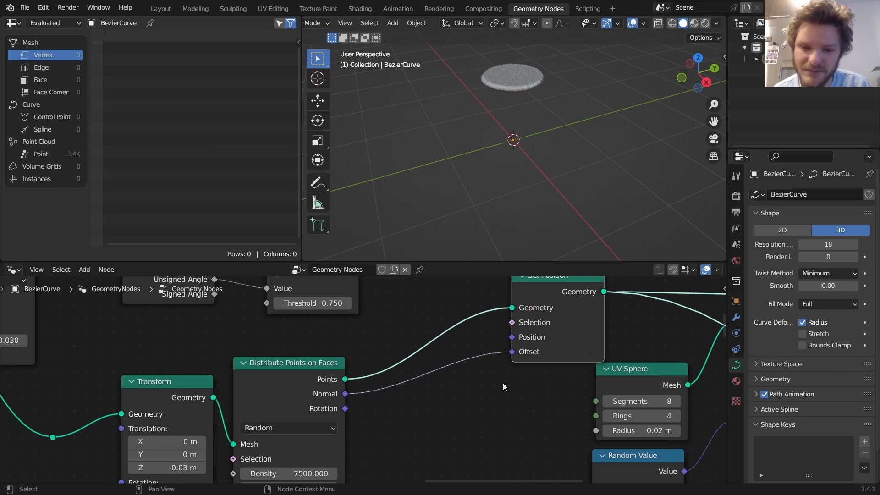
key(shift+a)
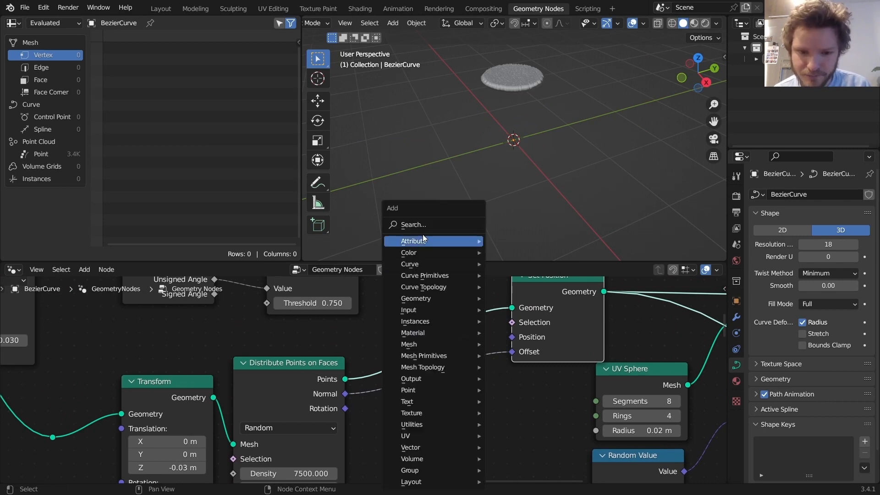
text(vec)
click(447, 256)
click(458, 366)
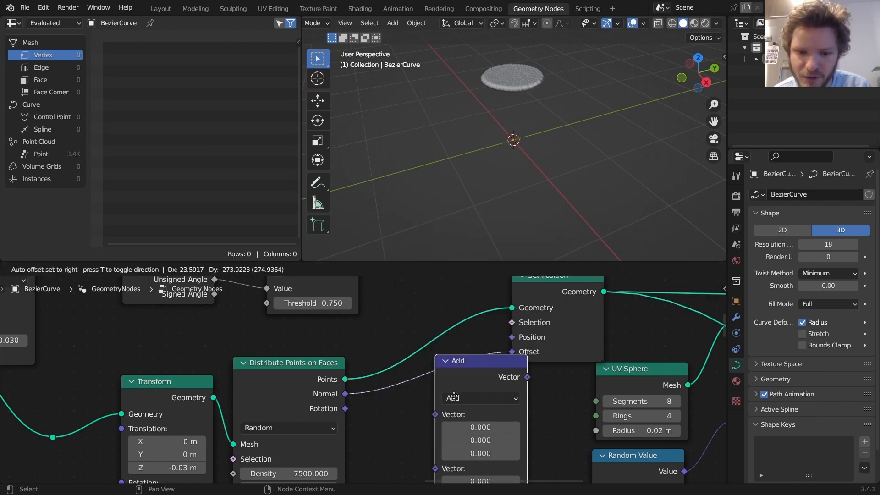
click(481, 398)
click(457, 185)
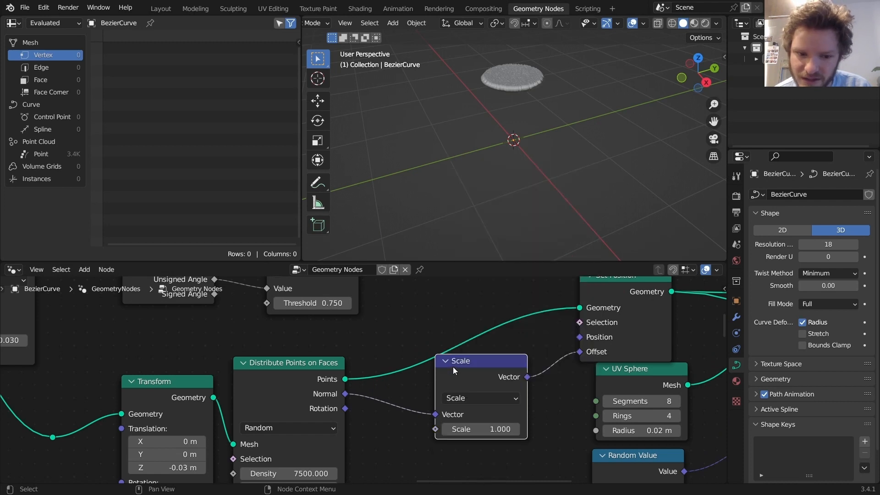
Step: Link a new float Random Value node to the Scale factor of the pebble offset's Scale node
drag(437, 420, 459, 420)
middle_drag(459, 419, 485, 375)
drag(484, 378, 431, 401)
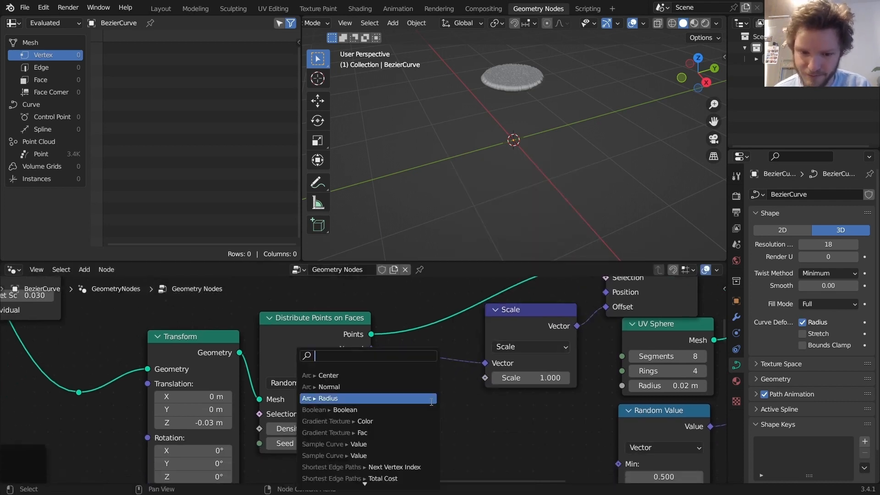
text(rando)
key(Return)
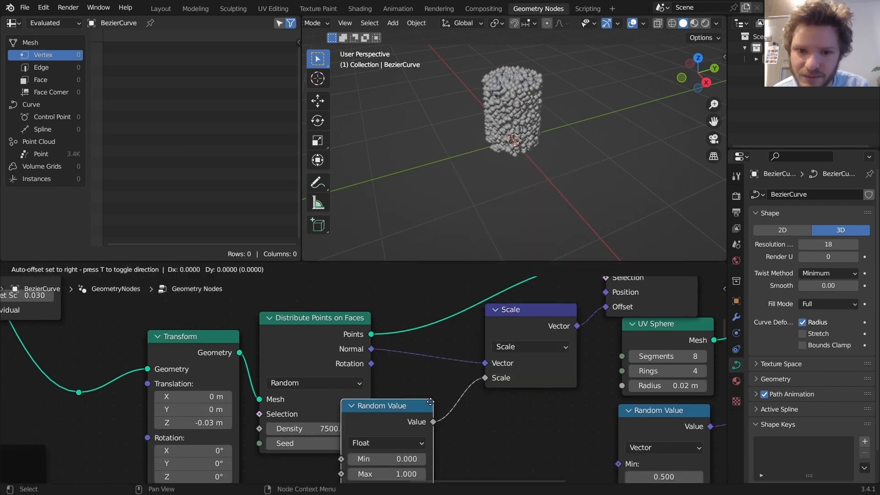
click(456, 378)
middle_drag(513, 110, 558, 86)
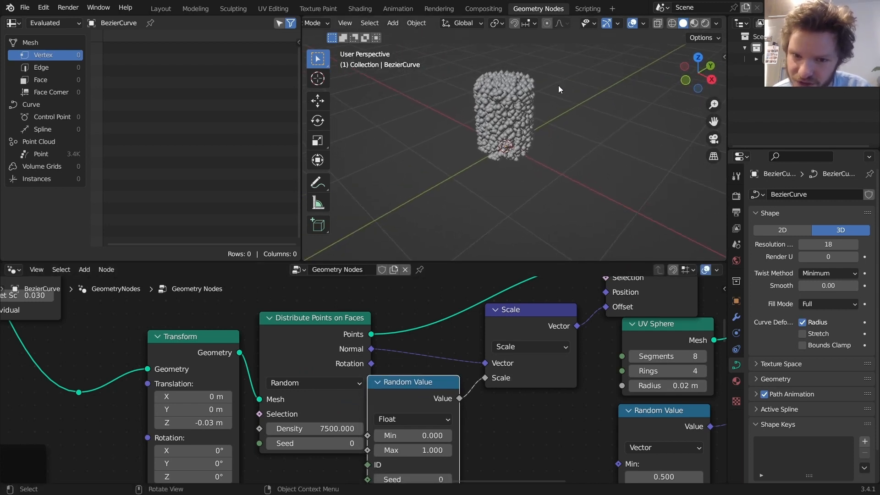
Step: Set the Max of the float Random Value node to 0.1
middle_drag(461, 353, 479, 317)
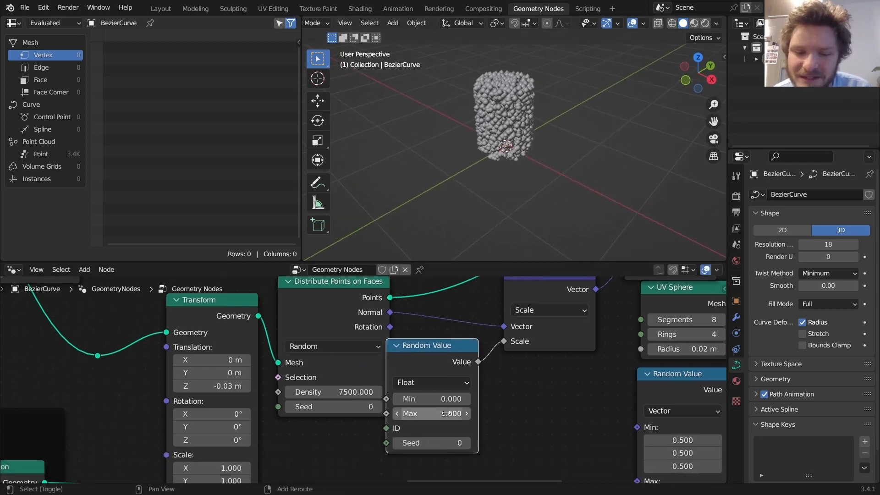
click(447, 413)
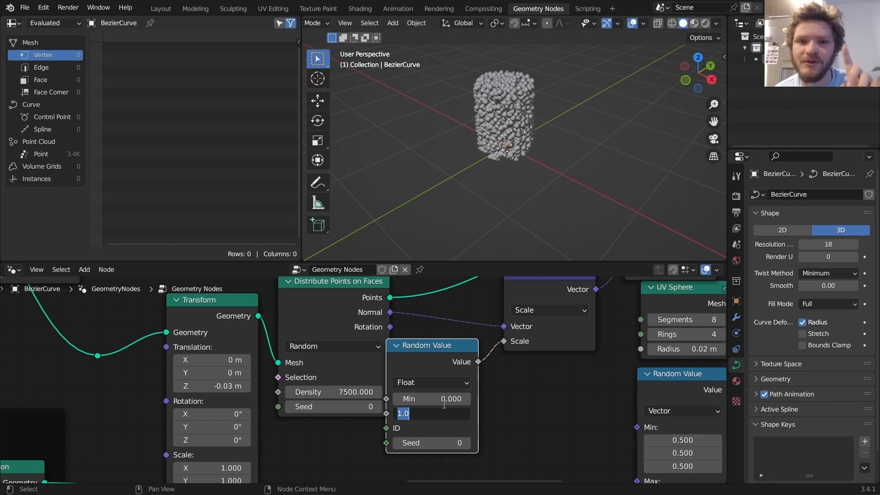
text(0.1)
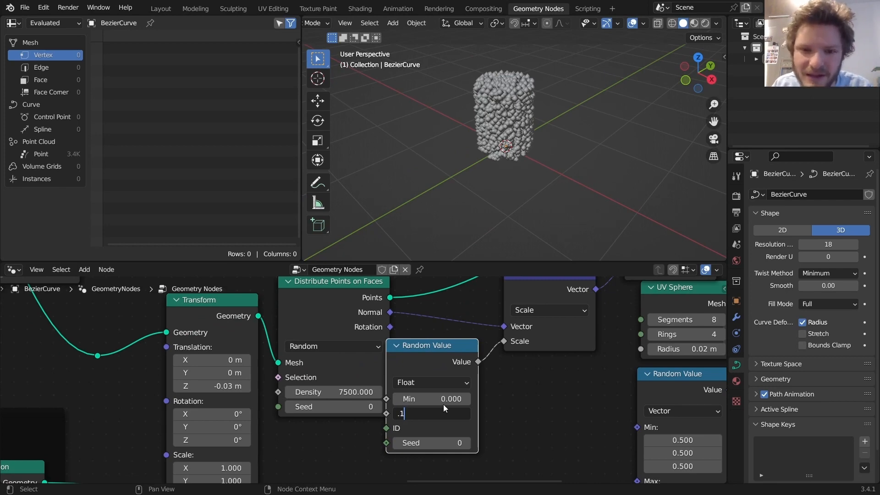
key(Return)
Step: Preview the Instance on Points output and examine the height variation of the pebble layer
middle_drag(628, 346, 428, 397)
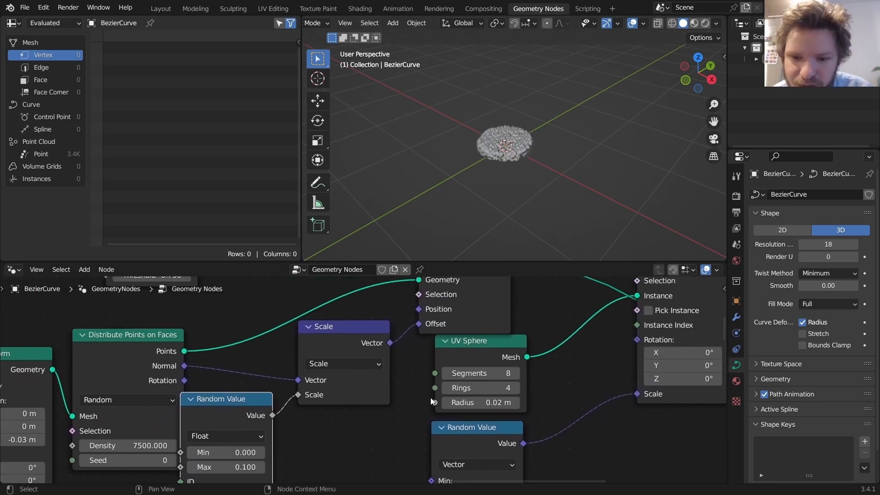
scroll(430, 397, down, 6)
ctrl+shift+click(557, 290)
scroll(527, 167, up, 4)
scroll(526, 166, up, 6)
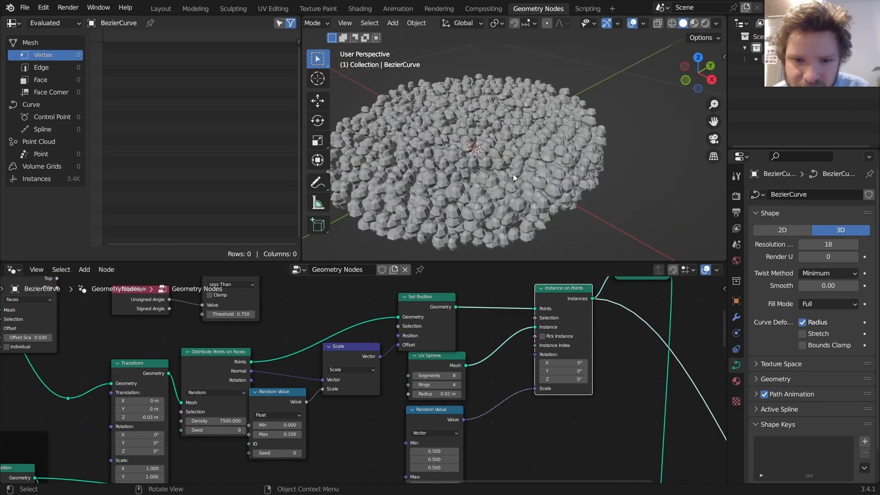
middle_drag(512, 174, 514, 153)
Step: Reduce the float Random Value node's Max to 0.03
middle_drag(349, 397, 414, 347)
scroll(354, 384, up, 5)
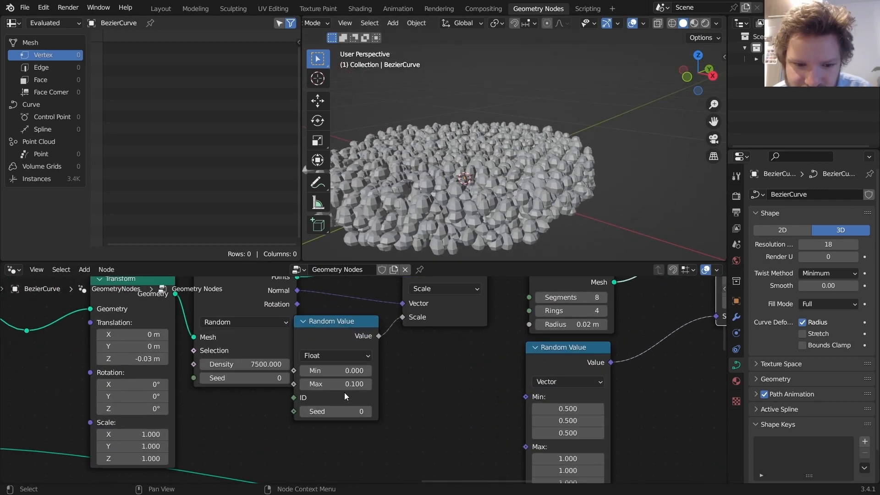
shift+drag(343, 384, 312, 384)
middle_drag(442, 323, 450, 345)
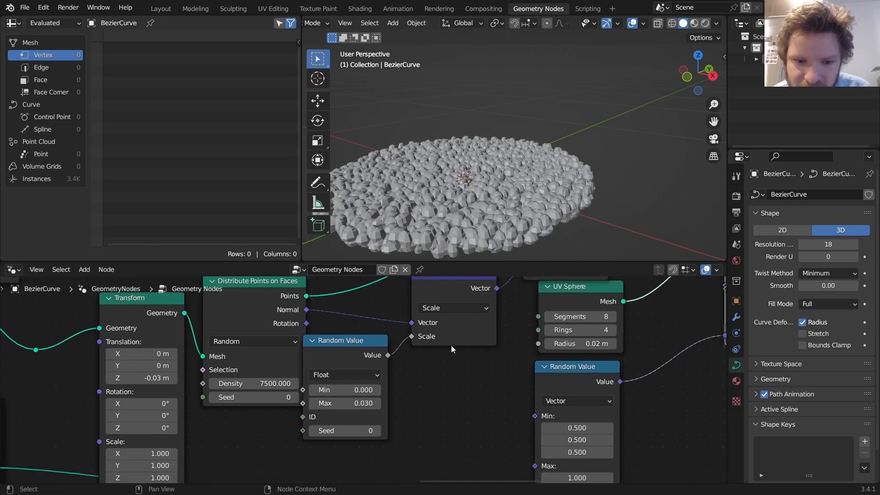
Step: Reconnect the Join Geometry output to the group output so the complete potted cactus is displayed
scroll(451, 345, down, 6)
middle_drag(549, 406, 547, 375)
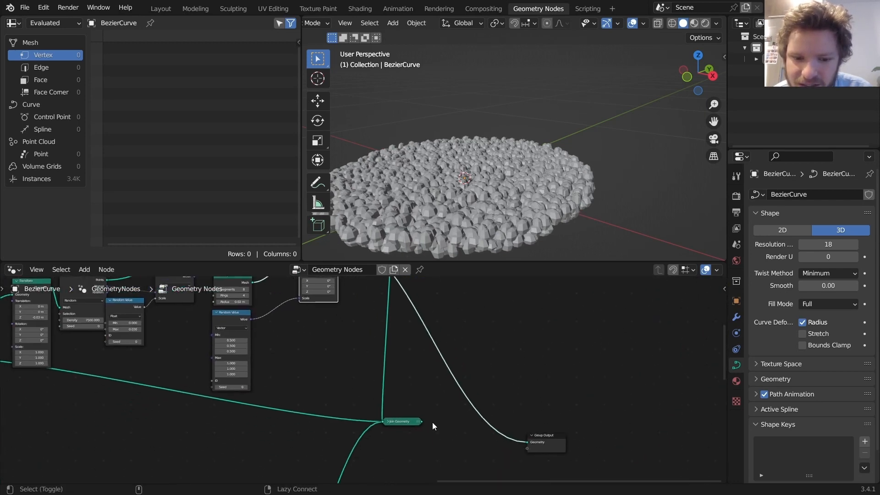
ctrl+shift+click(396, 421)
shift+middle_drag(432, 218, 495, 186)
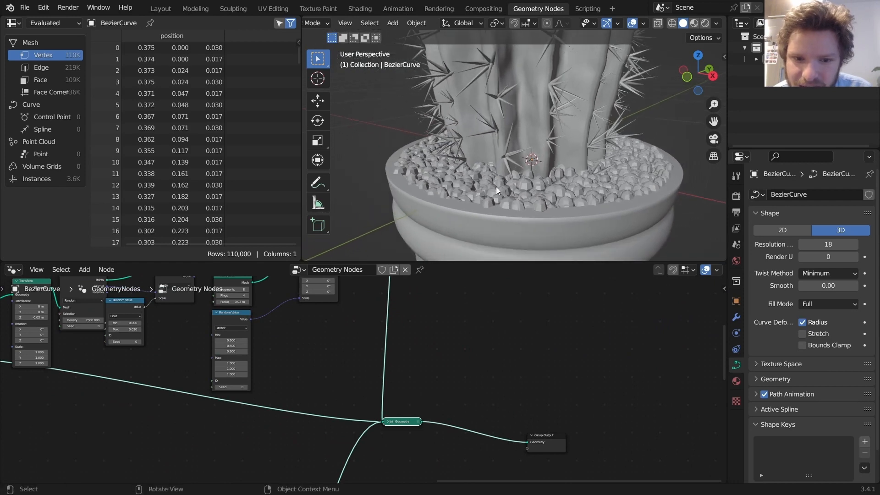
Step: Set the pebble offset's float Random Value range to Min -0.01 and Max 0.02
middle_drag(200, 330, 431, 350)
scroll(347, 351, up, 4)
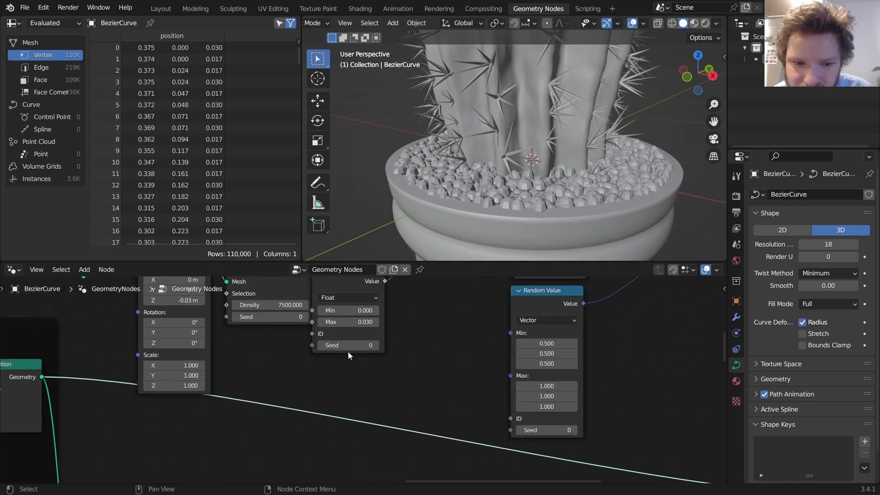
double_click(366, 350)
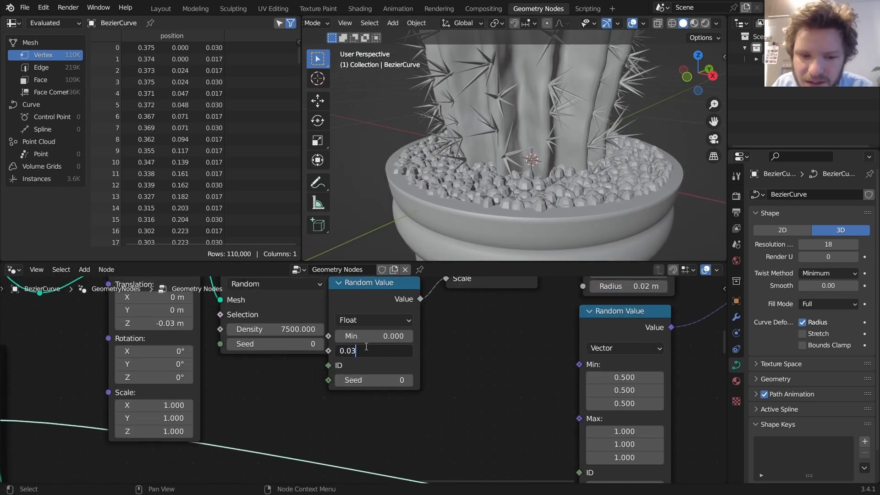
key(Return)
double_click(375, 335)
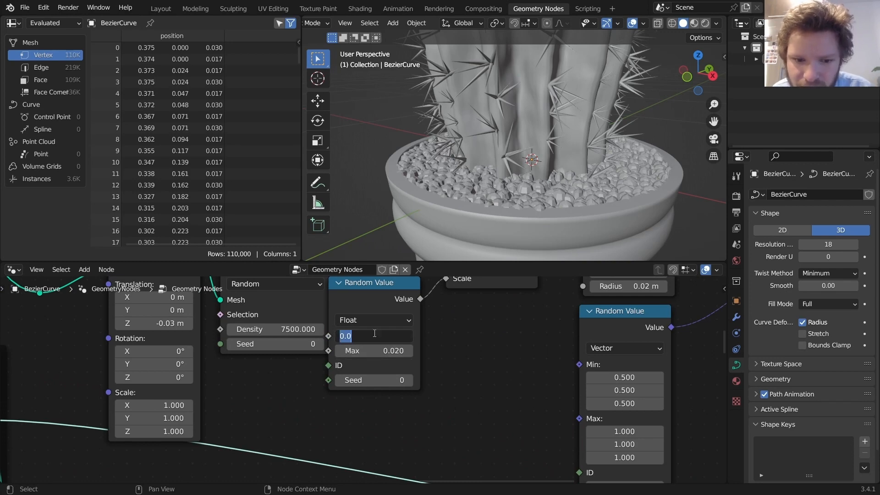
text(-0.01)
key(Return)
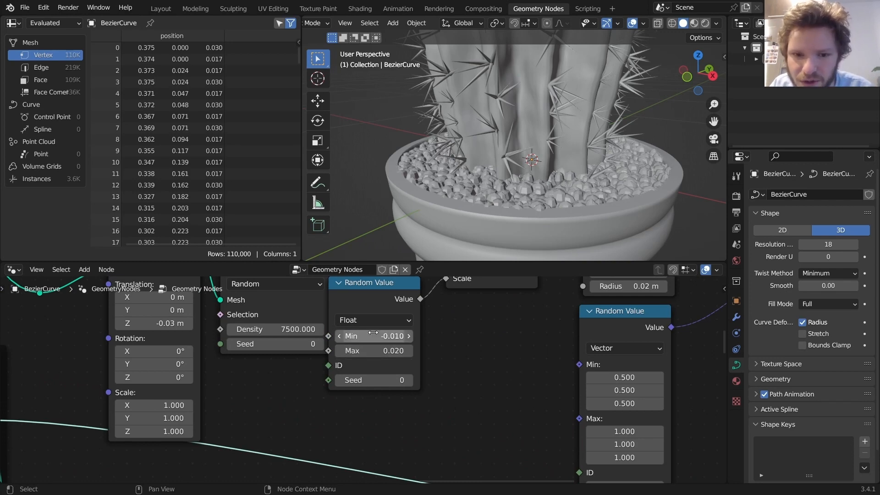
Step: Toggle the mute state of the pebbles' Set Position node to compare the layer with and without the random offset
scroll(440, 322, down, 3)
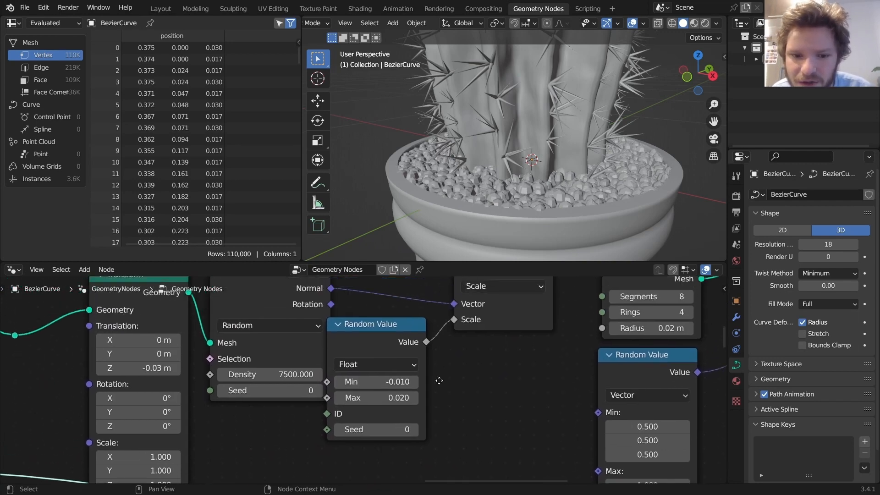
middle_drag(460, 370, 444, 412)
click(519, 303)
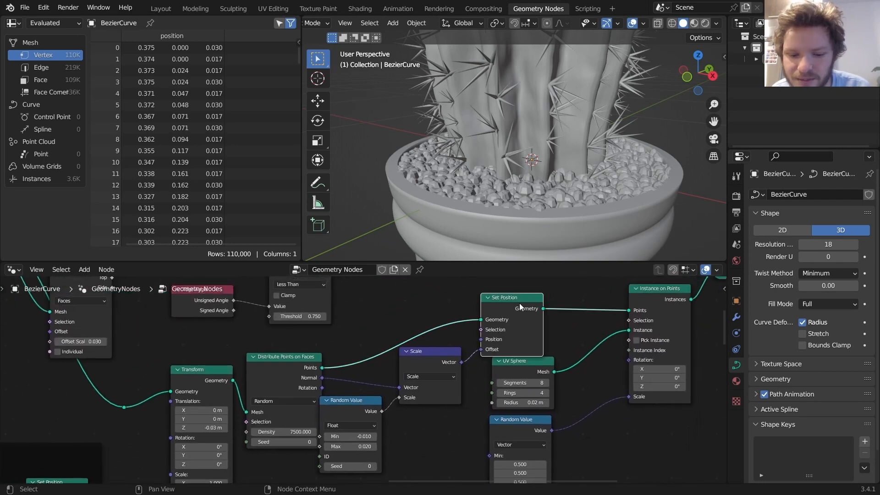
key(m)
key(m)
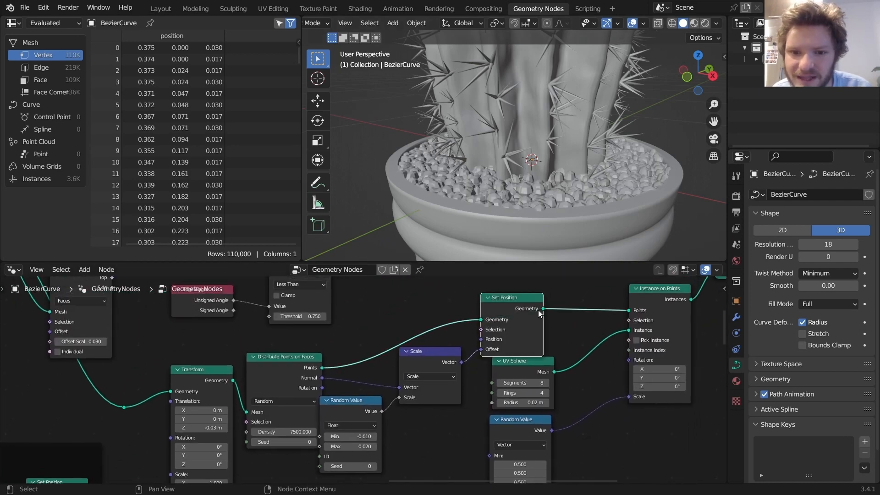
key(m)
key(m)
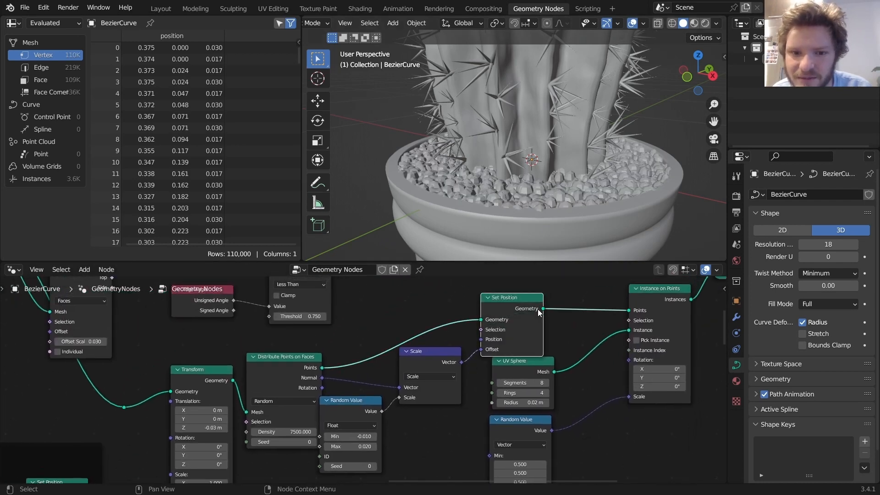
Step: Set the pebble offset Random Value's Max to 0.01 and compare the effect by muting and unmuting the Set Position node
click(351, 448)
key(Return)
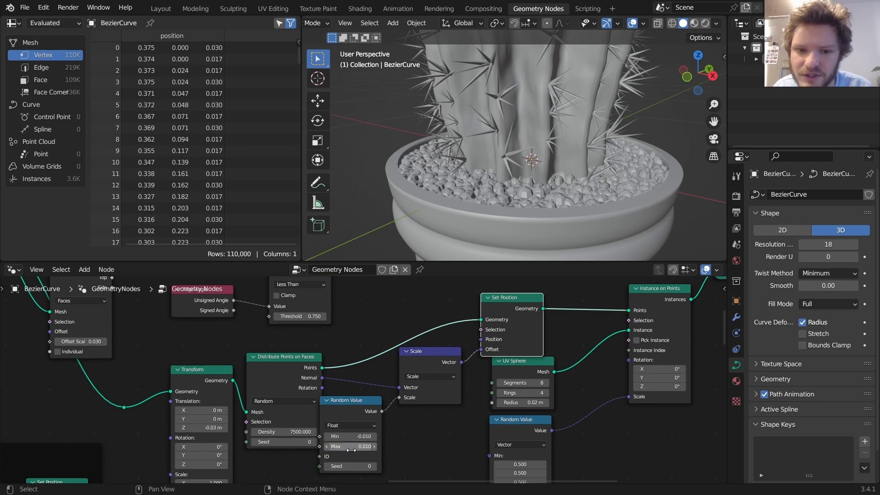
key(m)
key(m)
key(m)
key(m)
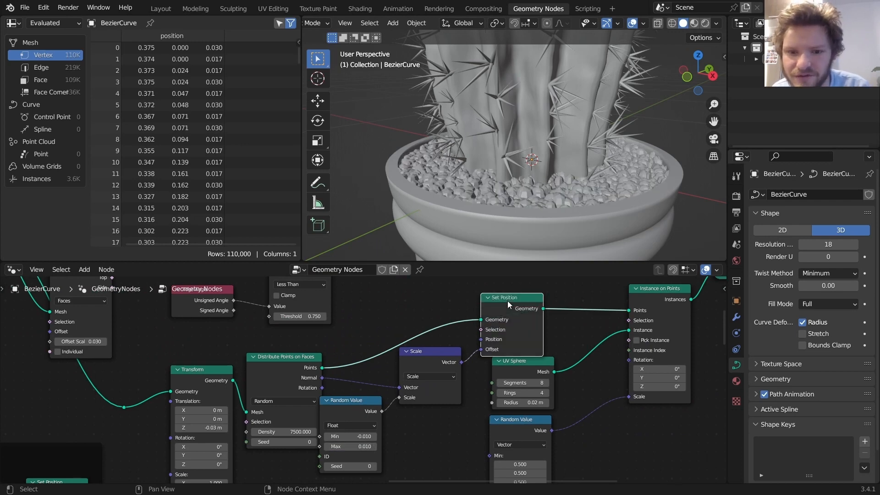
scroll(560, 177, down, 3)
key(m)
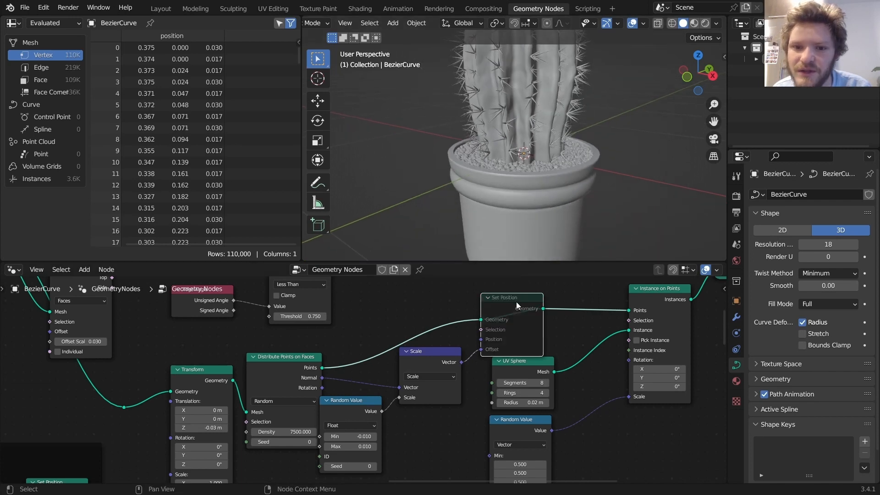
key(m)
Step: Examine the whole potted cactus from different angles and the pebbles around its base up close
middle_drag(552, 198, 531, 182)
scroll(531, 182, down, 5)
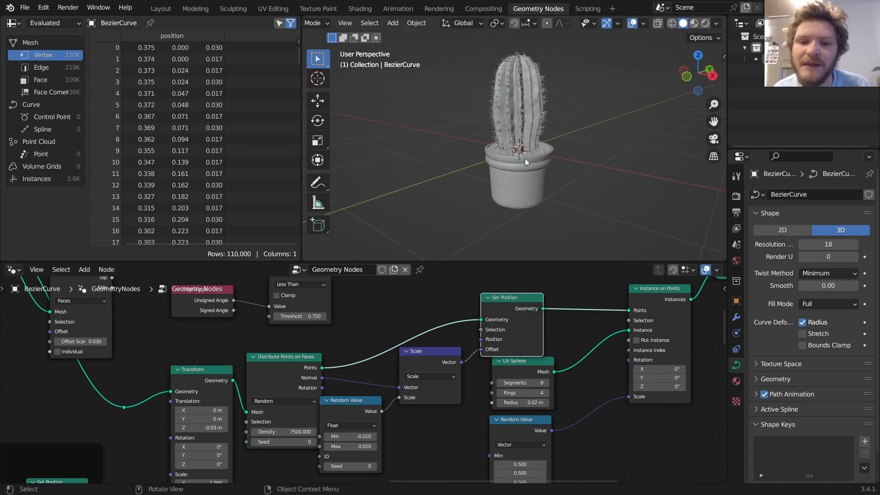
middle_drag(522, 158, 557, 171)
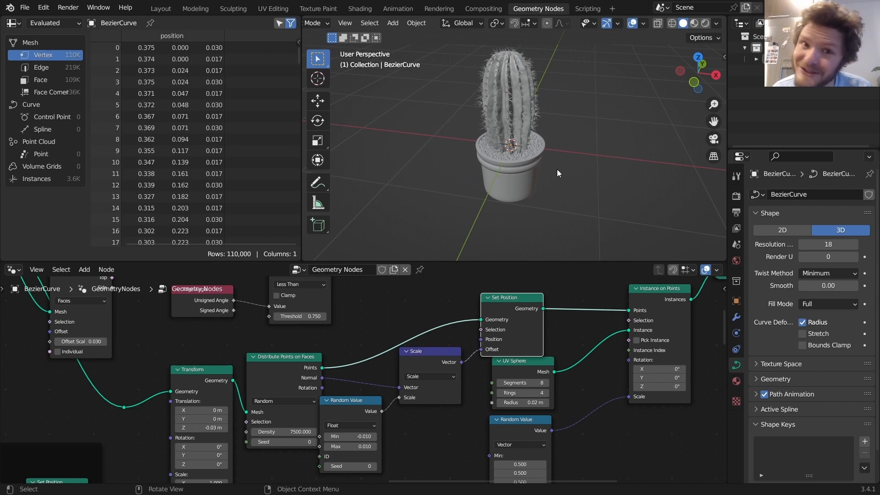
scroll(446, 290, down, 10)
middle_drag(454, 322, 541, 338)
scroll(506, 198, up, 5)
scroll(506, 197, up, 5)
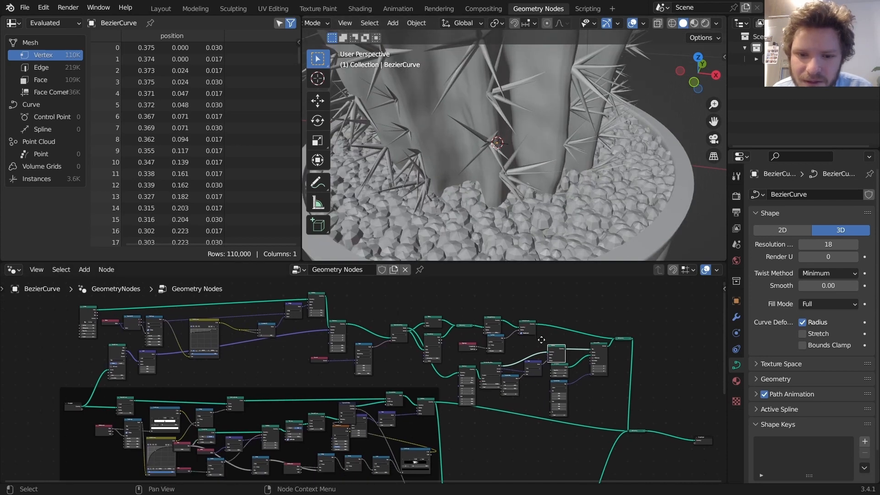
Step: Move the UV Sphere node aside and insert a Set Shade Smooth node between it and the pebbles' Instance on Points
scroll(528, 356, up, 9)
middle_drag(633, 350, 370, 359)
scroll(370, 359, up, 2)
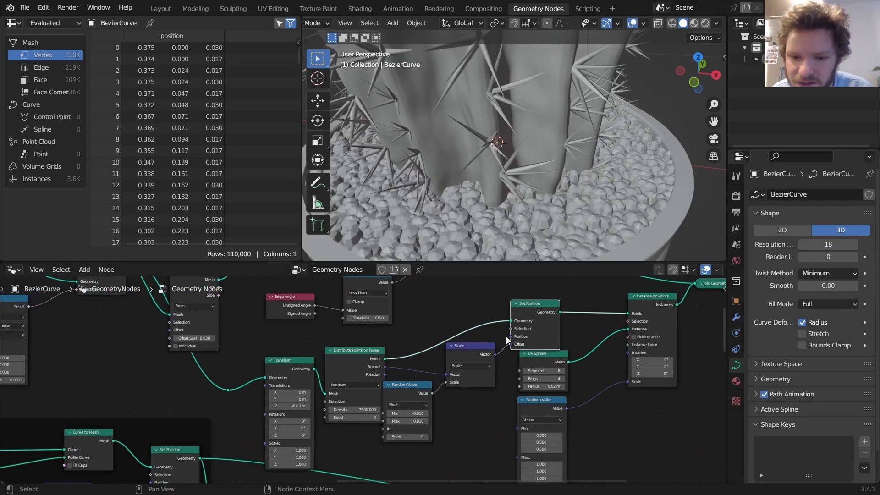
drag(535, 357, 458, 404)
key(shift+a)
click(410, 229)
text(set s)
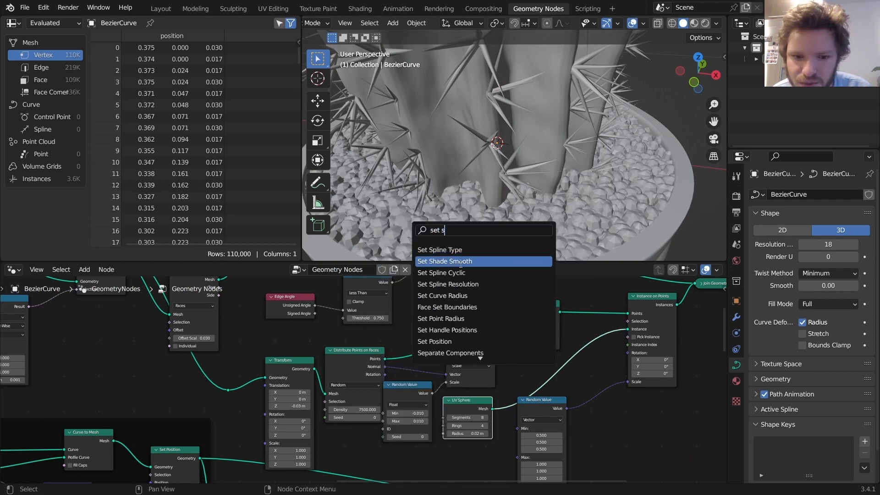
click(460, 261)
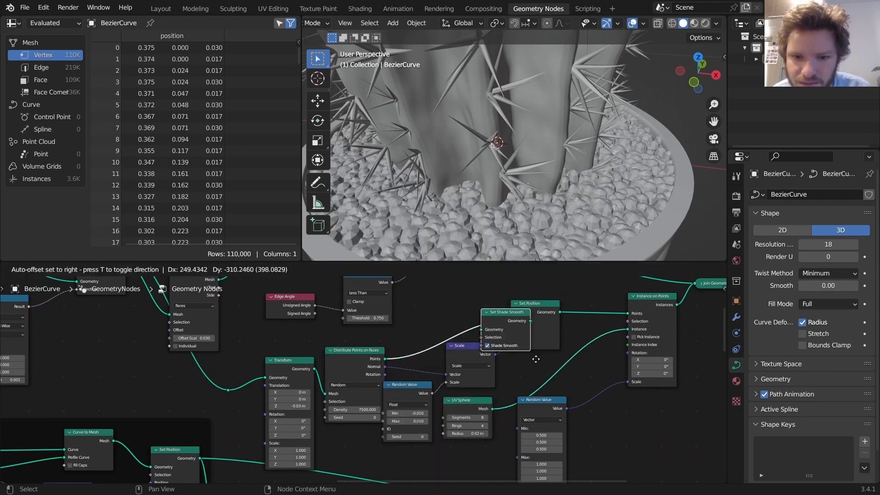
click(552, 371)
Step: Select all the unframed pot and pebble nodes and move them up and left, above the framed cactus nodes
scroll(491, 151, down, 2)
scroll(493, 138, down, 2)
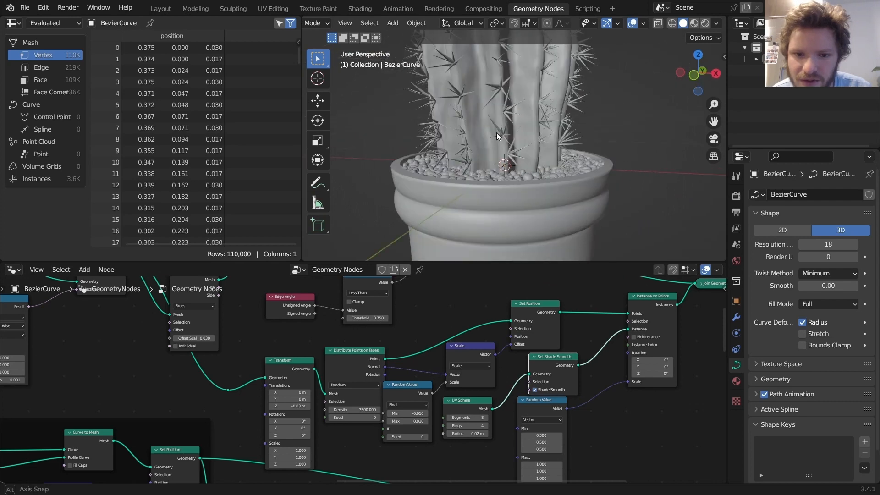
scroll(499, 147, down, 3)
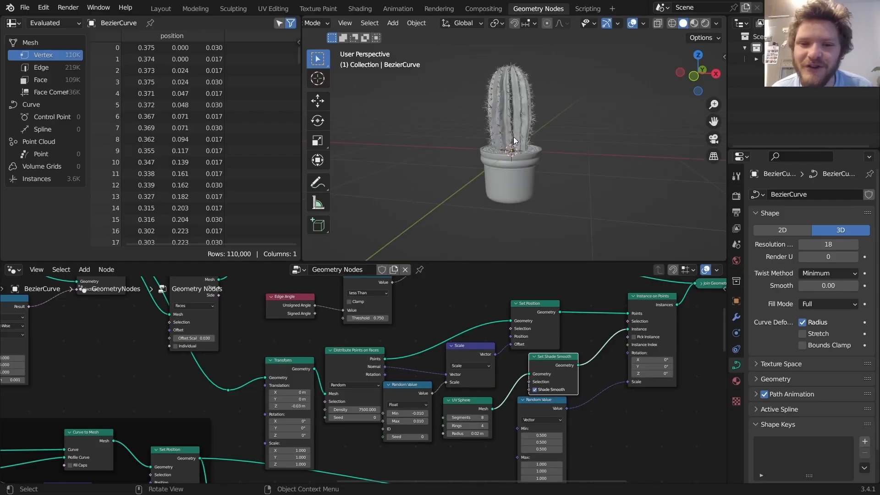
scroll(458, 367, down, 6)
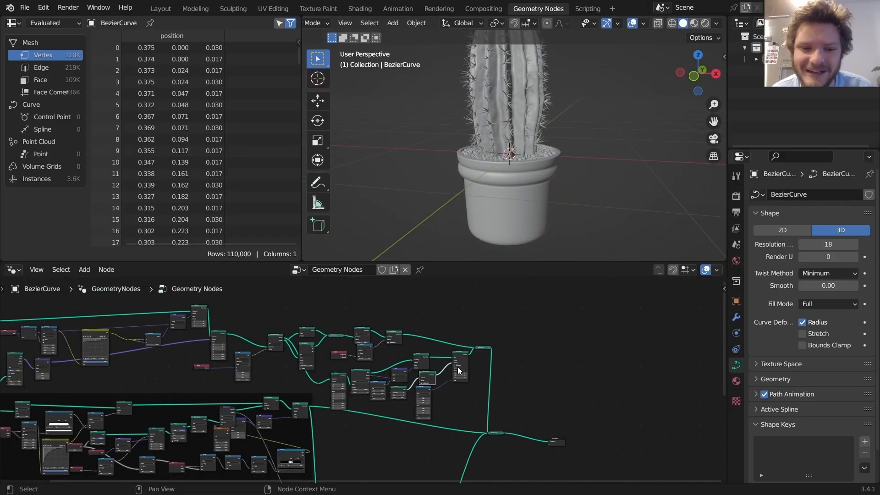
middle_drag(322, 417, 447, 405)
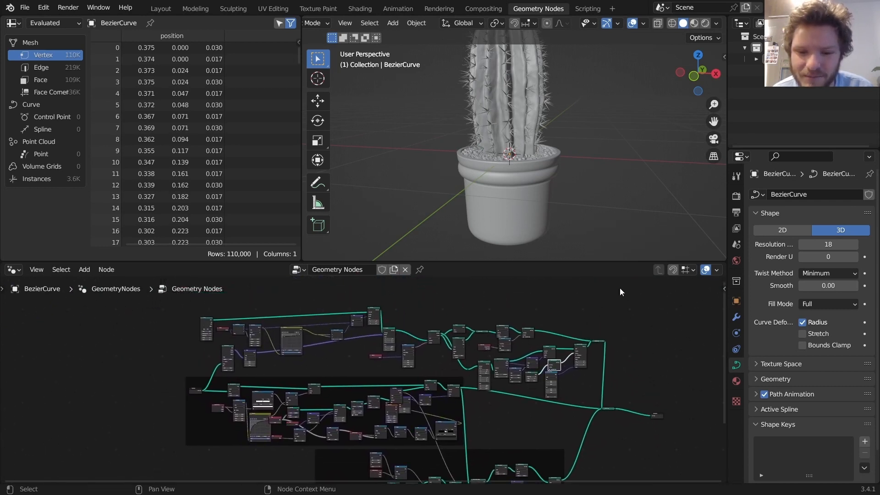
drag(622, 293, 191, 363)
drag(186, 372, 184, 375)
key(g)
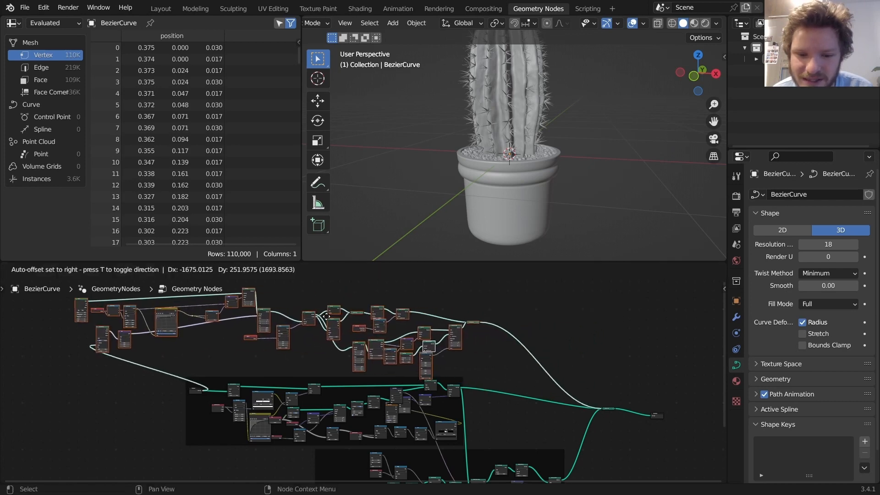
click(332, 319)
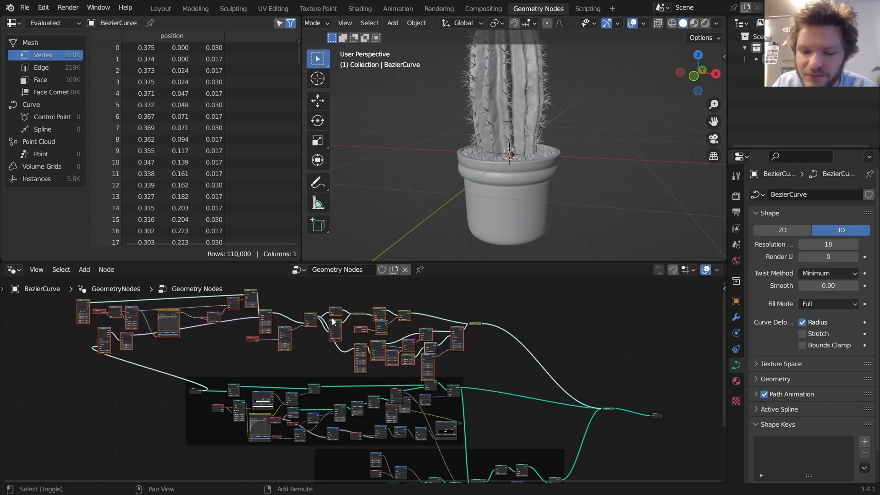
Step: Enclose the selected pot and pebble nodes in a frame and shift it clear of the cactus frame
key(ctrl+j)
key(g)
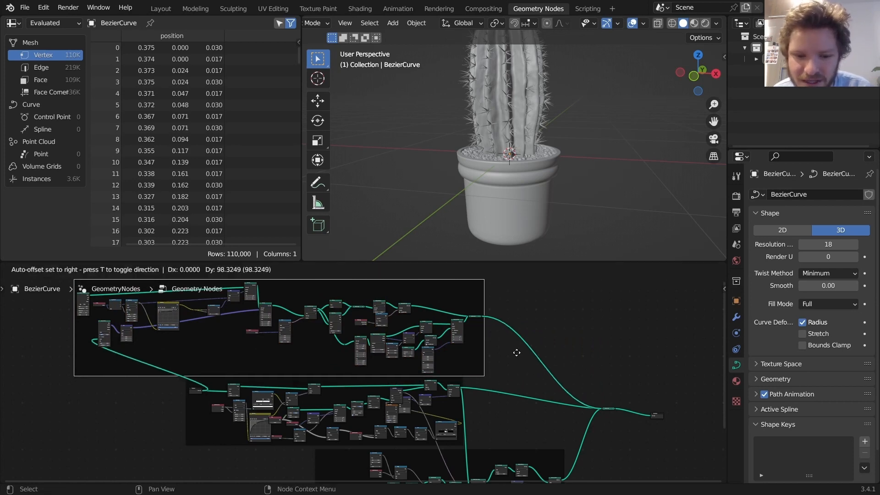
click(507, 351)
click(241, 381)
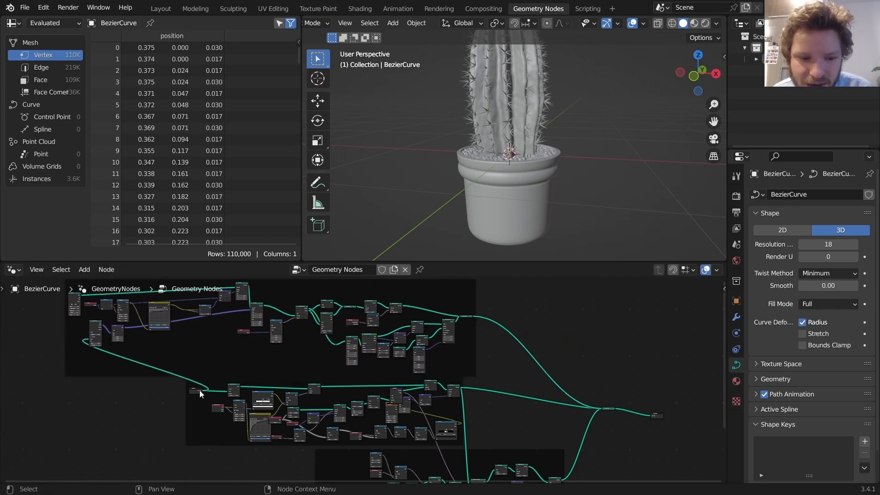
Step: Tidy the node layout by moving the Group Input, the spines frame, the final Join Geometry and the Group Output
drag(199, 390, 56, 400)
middle_drag(306, 404, 337, 380)
click(359, 432)
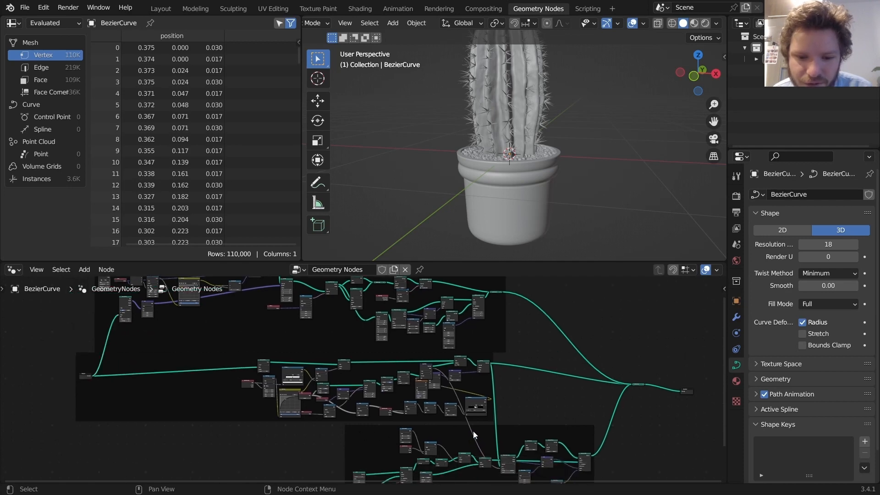
drag(496, 428, 379, 433)
middle_drag(562, 381, 490, 381)
drag(570, 383, 481, 393)
click(617, 389)
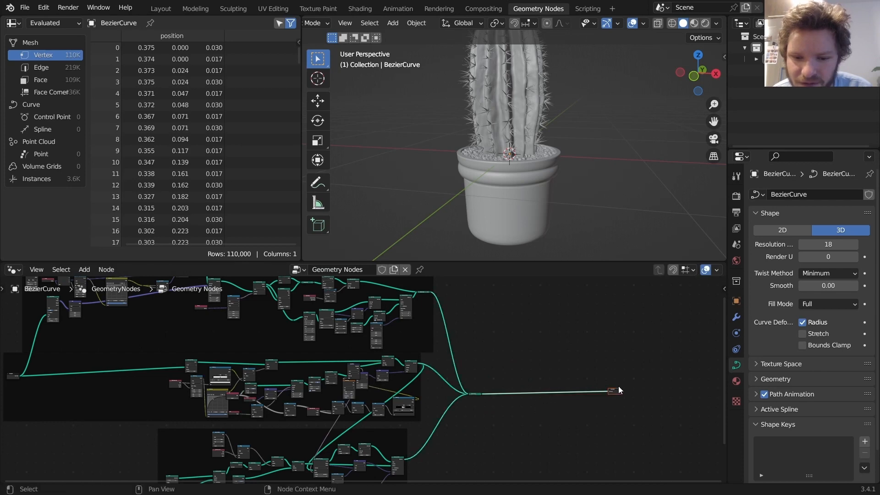
drag(618, 386, 510, 393)
middle_drag(439, 415, 539, 444)
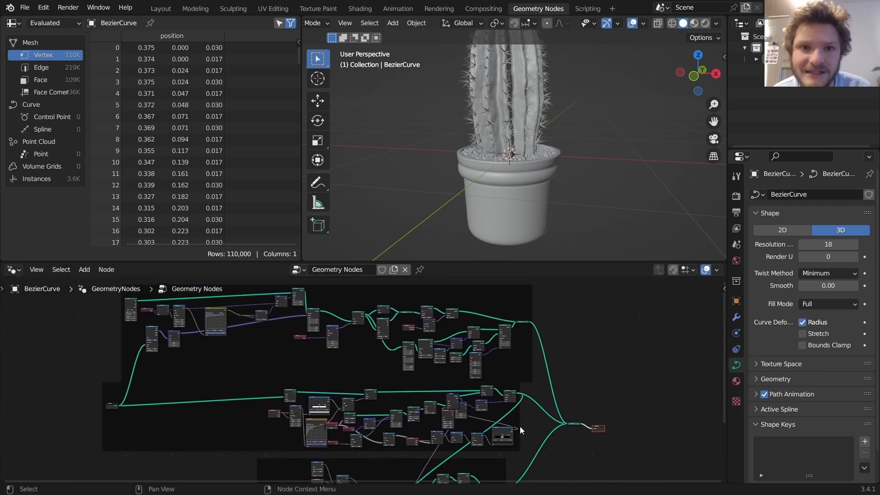
Step: Preview the pot and pebbles, cactus body and spines outputs one at a time, ending on the final Join Geometry
scroll(516, 351, up, 6)
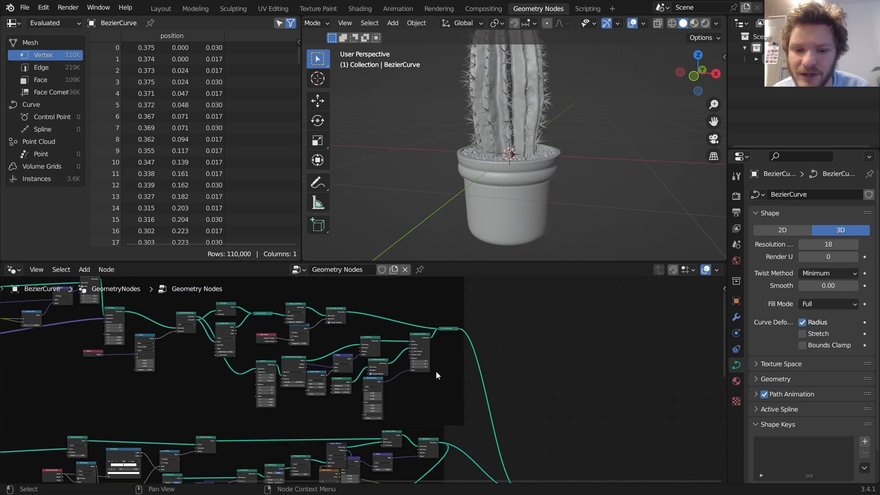
scroll(481, 336, up, 4)
ctrl+shift+click(485, 323)
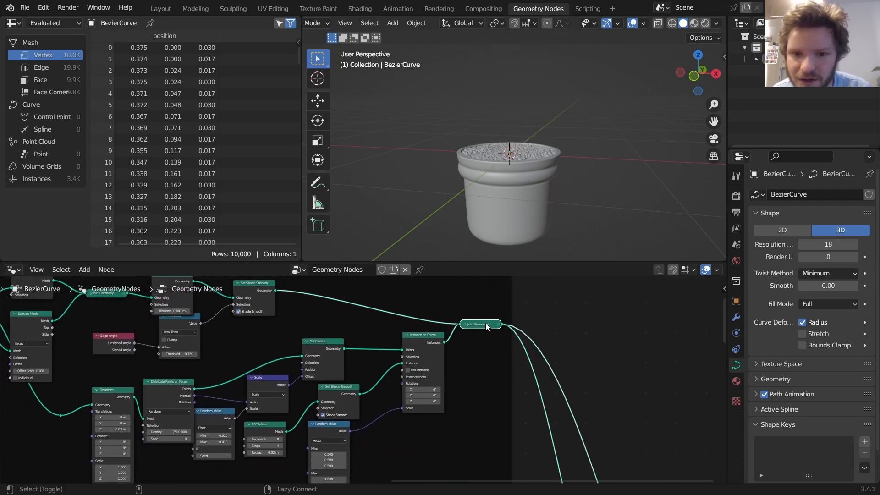
middle_drag(510, 363, 521, 244)
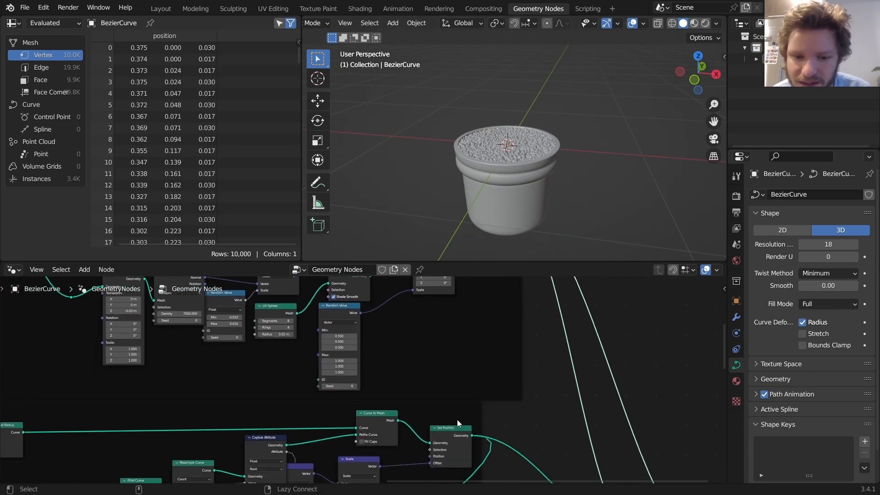
ctrl+shift+click(455, 435)
scroll(489, 130, down, 2)
middle_drag(499, 397, 502, 198)
scroll(460, 387, down, 2)
middle_drag(426, 476, 420, 427)
ctrl+shift+click(418, 431)
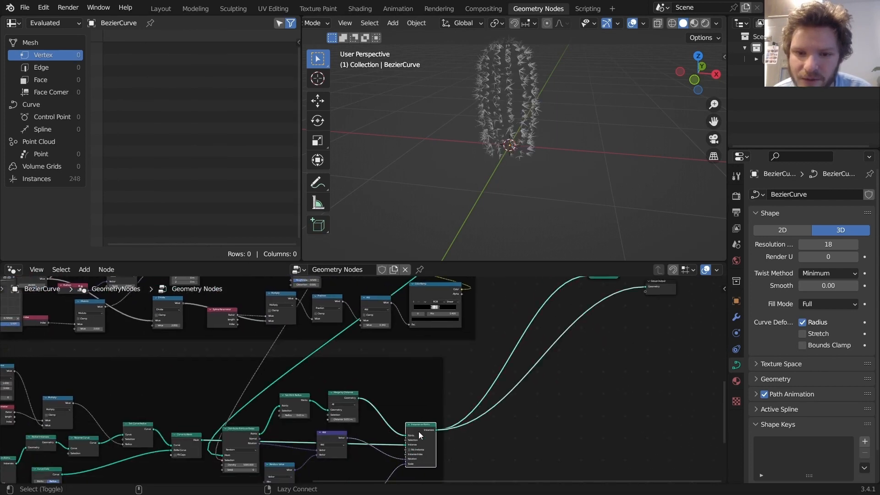
middle_drag(557, 340, 542, 364)
ctrl+shift+click(558, 351)
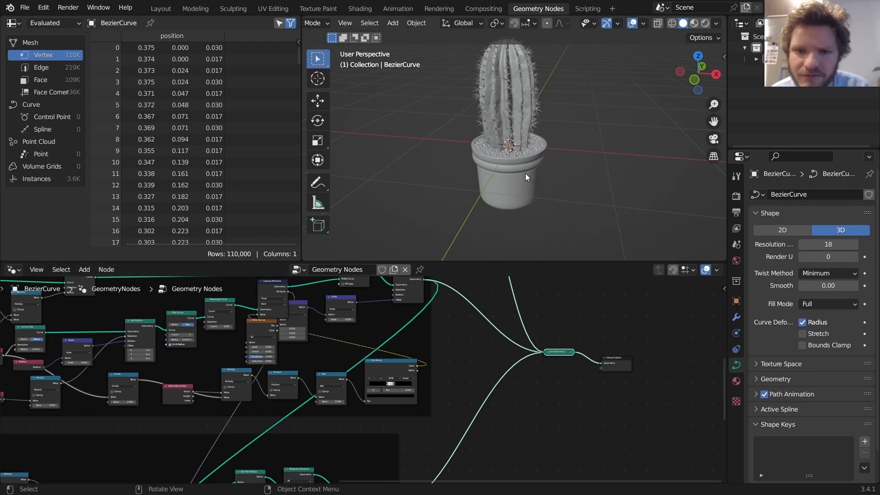
Step: Save the blend file with the complete potted cactus displayed
scroll(525, 174, down, 1)
shift+middle_drag(518, 156, 518, 169)
scroll(399, 395, down, 3)
middle_drag(243, 372, 444, 494)
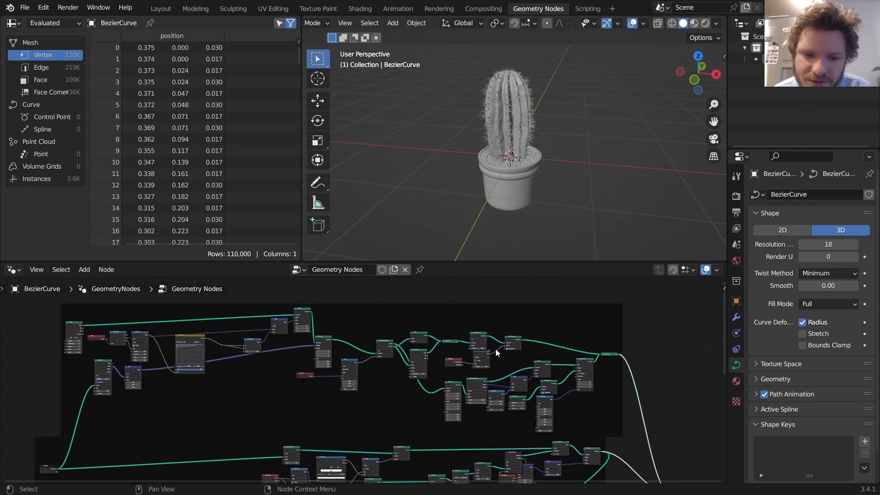
scroll(495, 349, down, 8)
middle_drag(441, 383, 413, 437)
key(ctrl+s)
Step: Label the frame around the pot and pebble nodes "Pot & Pebbles"
scroll(417, 340, up, 8)
scroll(404, 350, up, 4)
click(415, 308)
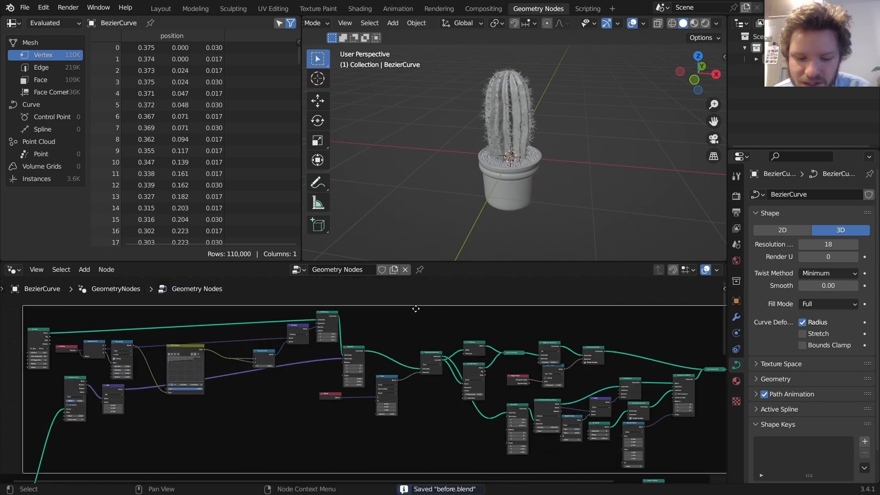
key(n)
click(669, 336)
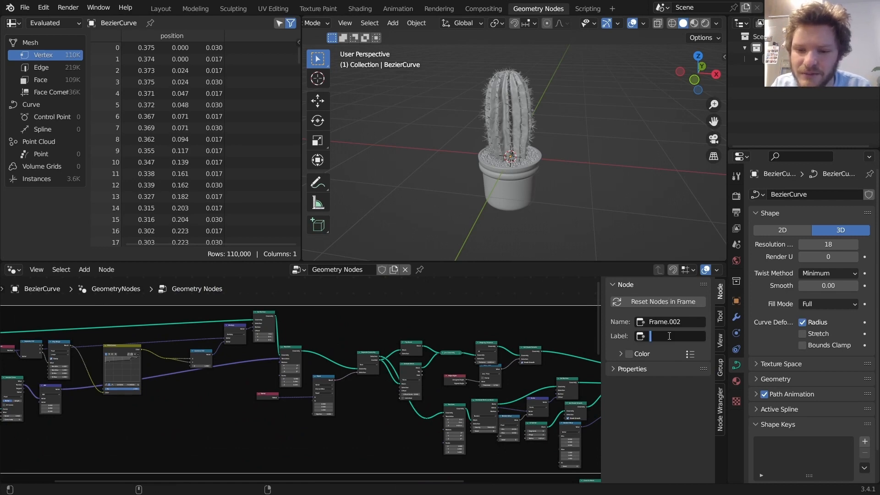
text(Pot)
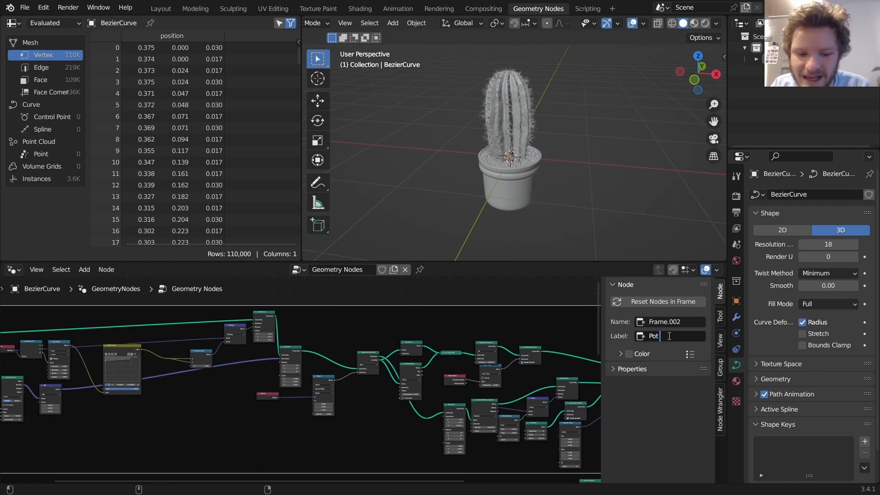
text( &)
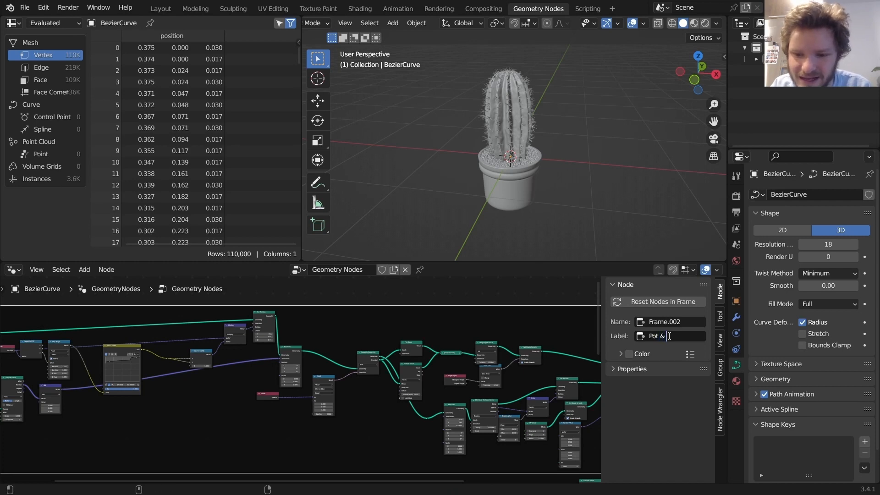
text( Pebbles)
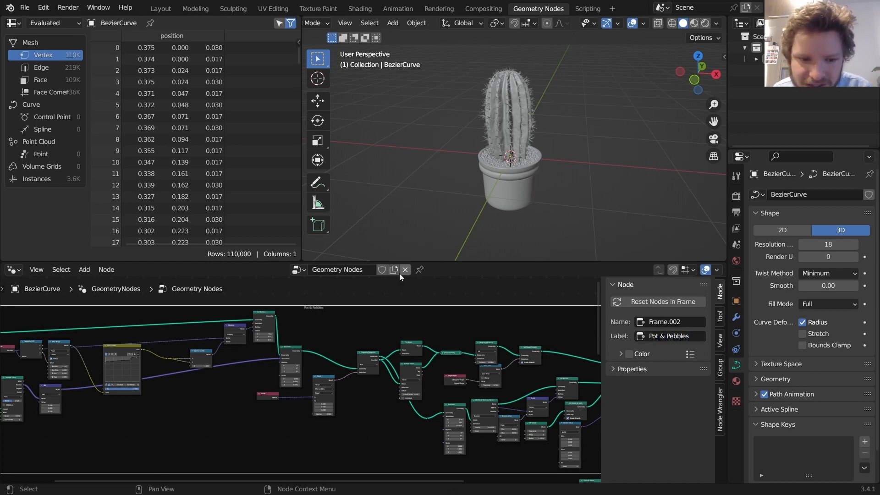
Step: Turn on a custom color for the Pot & Pebbles frame
scroll(340, 307, up, 3)
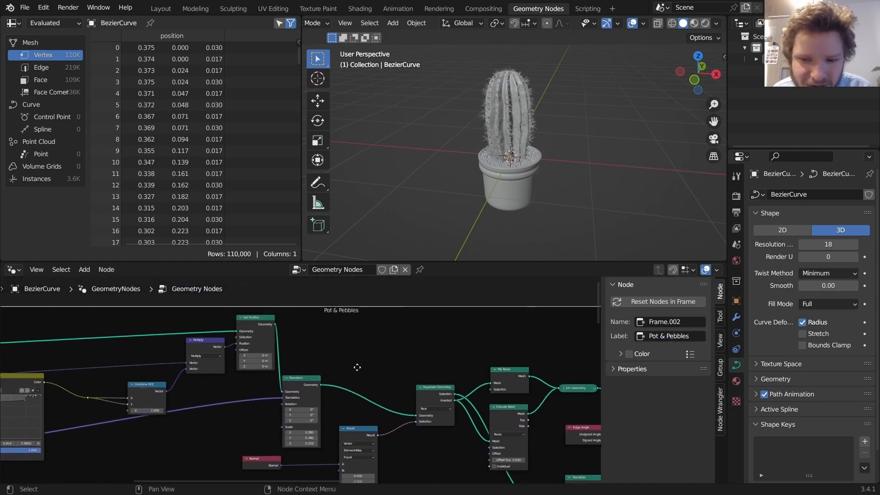
click(630, 355)
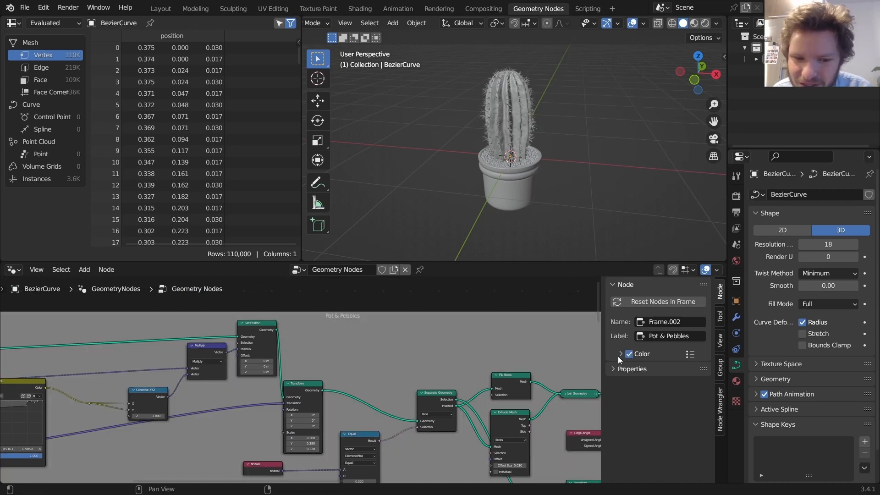
Step: Label the frame around the cactus nodes "Cactus Body"
scroll(348, 358, down, 2)
middle_drag(348, 358, 337, 234)
click(376, 406)
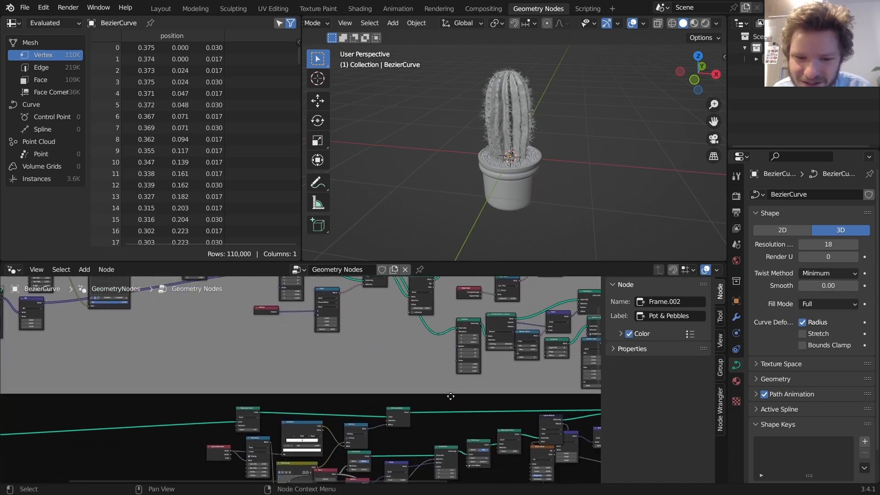
click(394, 397)
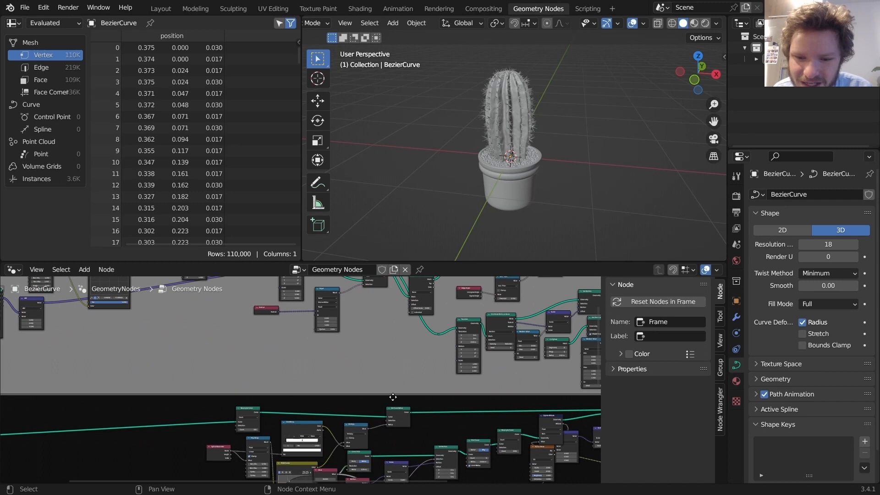
click(666, 337)
text(Cactus)
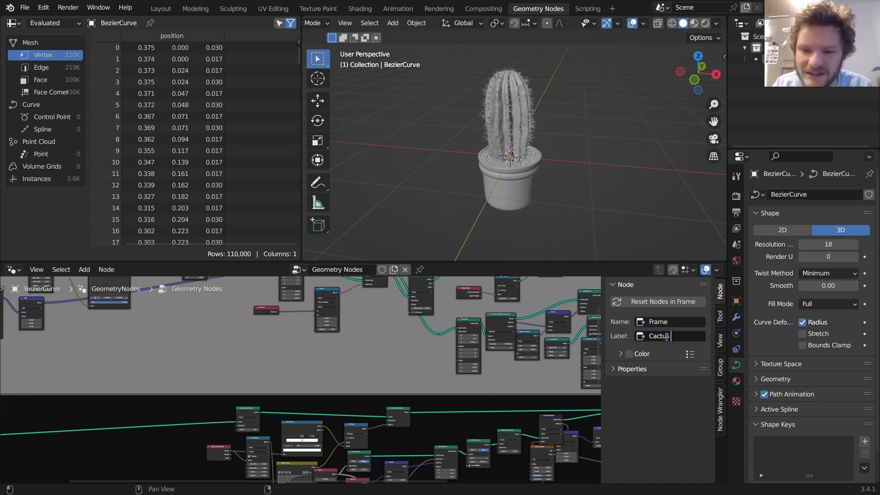
text( Body)
key(Return)
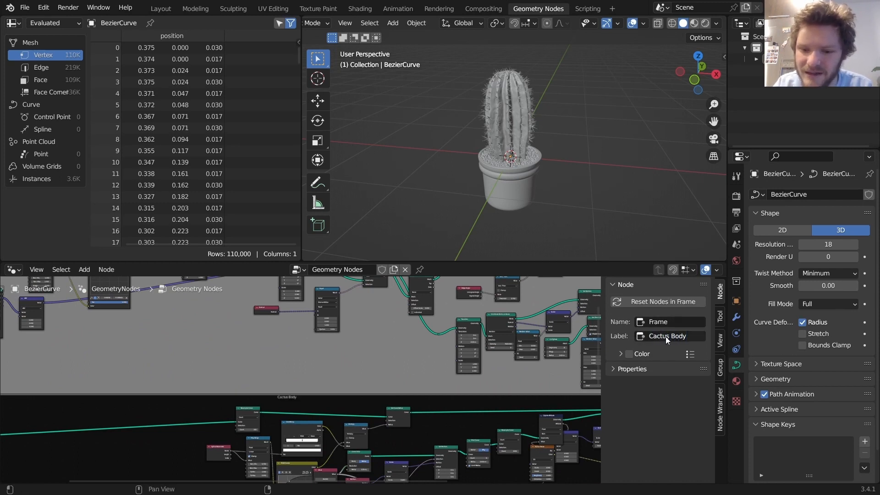
Step: Give the Cactus Body frame a custom saturated green color
click(628, 353)
click(620, 353)
click(630, 369)
click(629, 251)
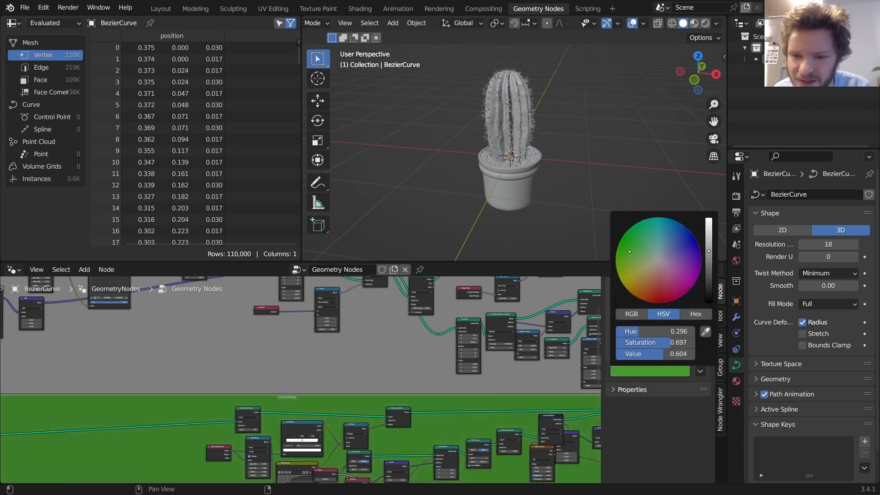
drag(629, 251, 616, 248)
Step: Label the frame around the spine nodes "Needles"
scroll(358, 333, down, 9)
middle_drag(353, 451, 352, 375)
scroll(353, 376, up, 6)
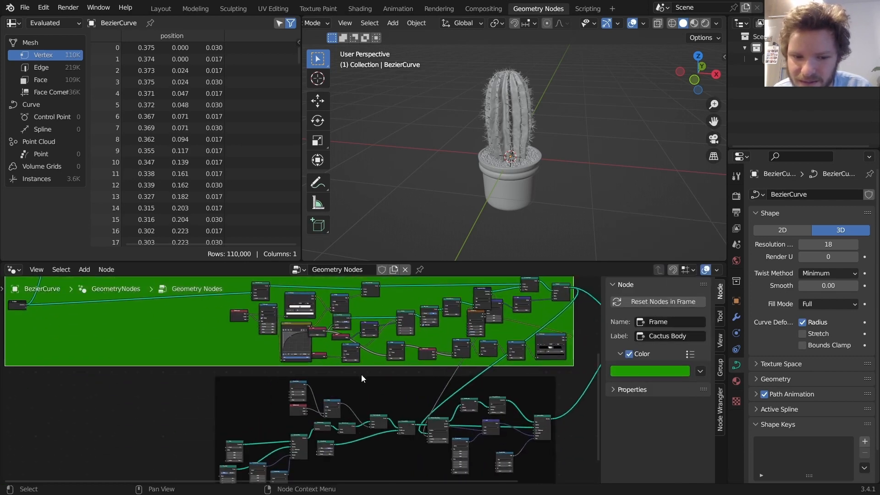
click(384, 383)
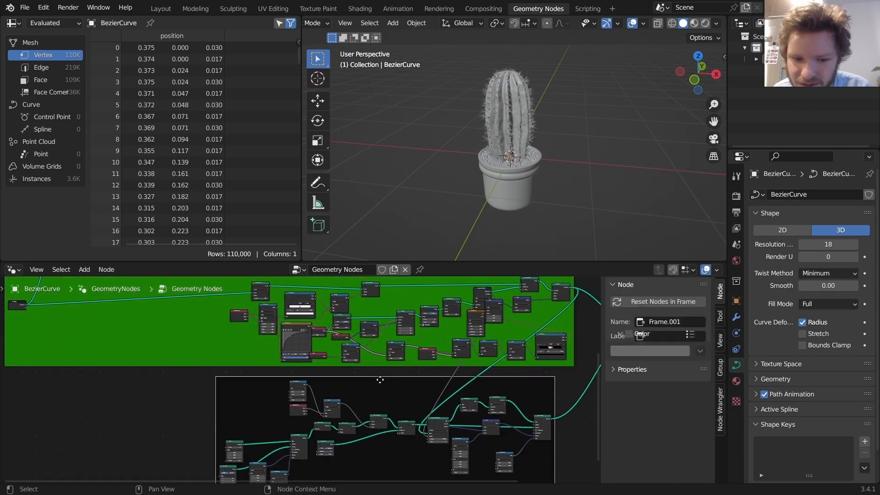
click(660, 336)
text(N)
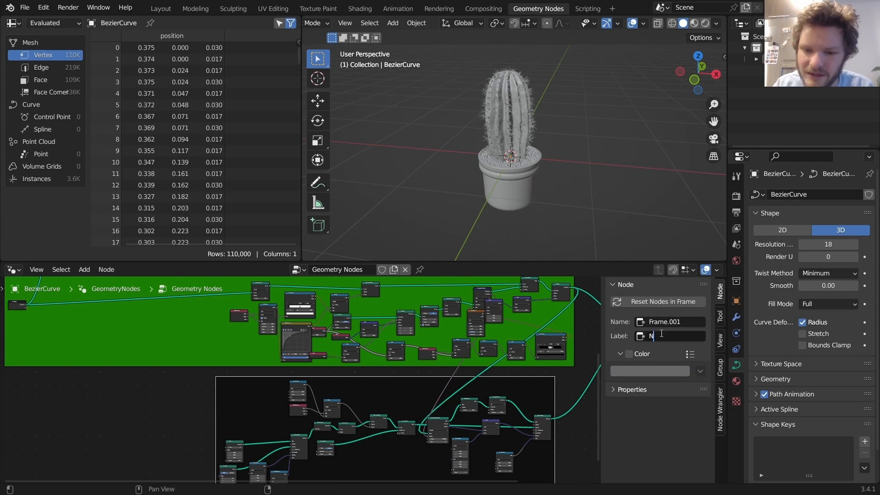
text(eedles)
key(Return)
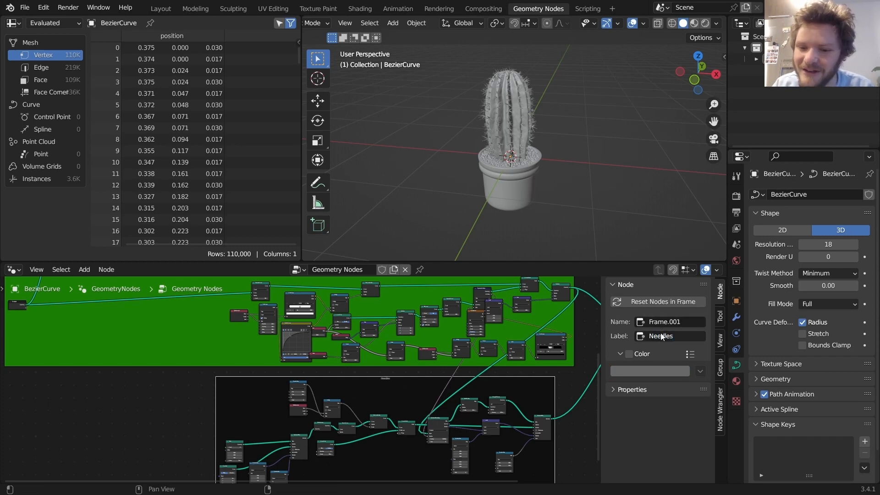
Step: Give the Needles frame a custom bright yellow color with hue 0.133 and saturation 1.000
click(626, 353)
click(631, 366)
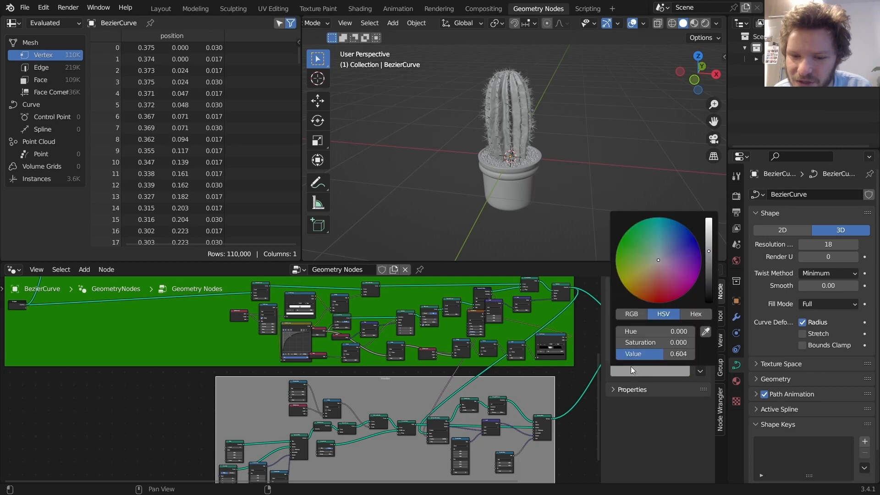
drag(644, 280, 626, 288)
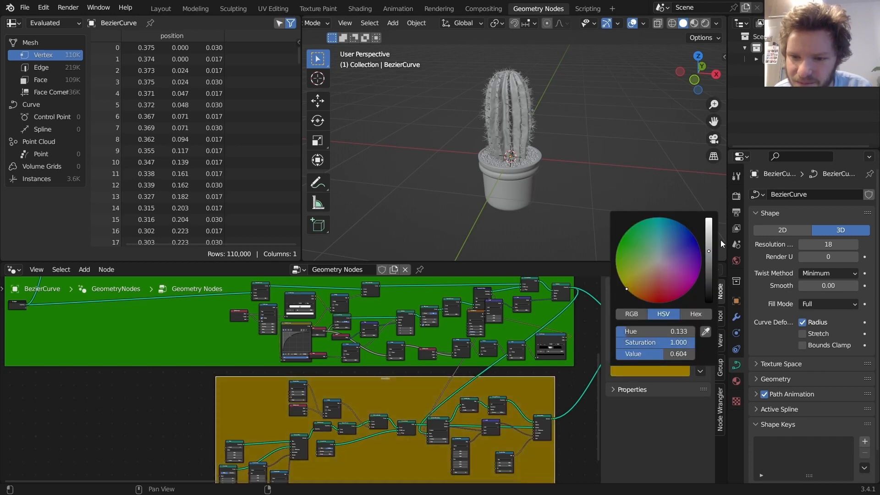
drag(708, 248, 708, 218)
Step: Change the Pot & Pebbles frame color to a bright terracotta orange
middle_drag(343, 325, 346, 465)
click(313, 284)
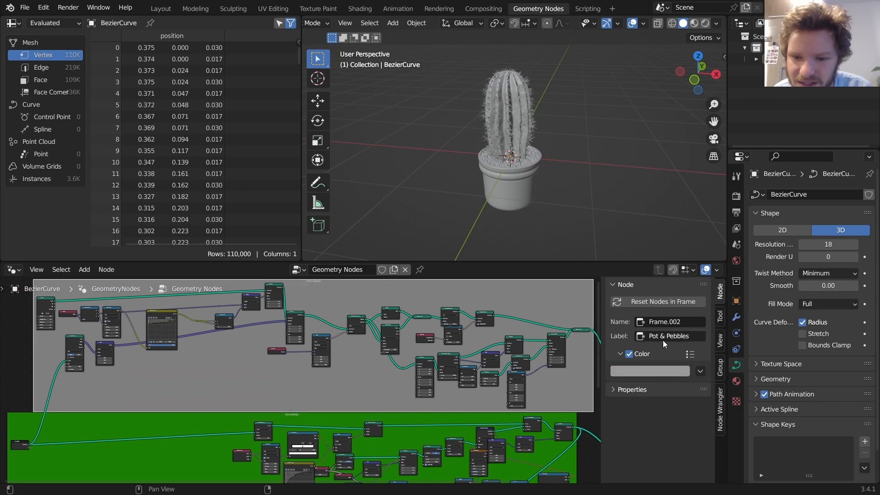
click(656, 369)
click(708, 224)
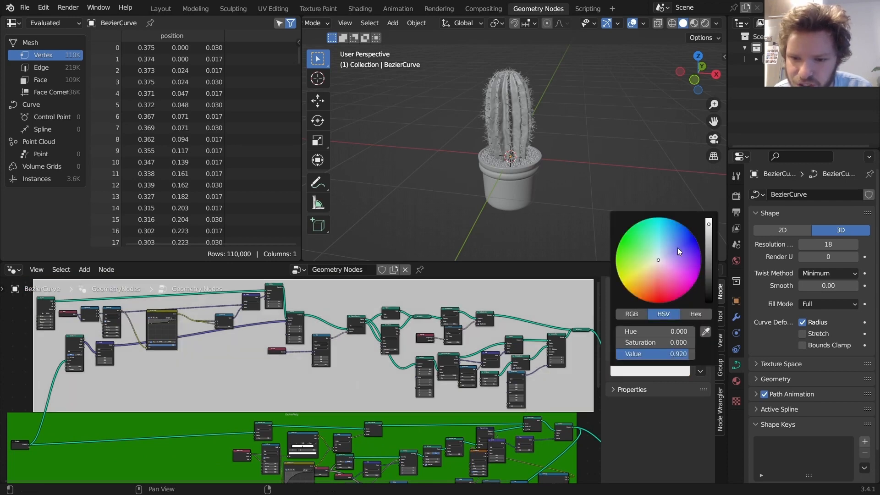
drag(648, 277, 651, 284)
Step: Add a second Group Input node in the empty area outside the Cactus Body frame
scroll(371, 350, down, 5)
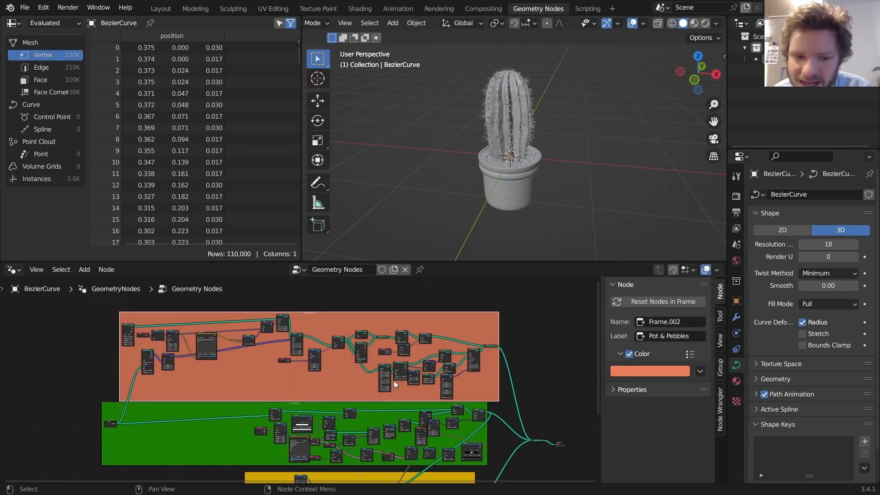
middle_drag(381, 383, 380, 353)
middle_drag(193, 369, 323, 369)
scroll(259, 388, up, 2)
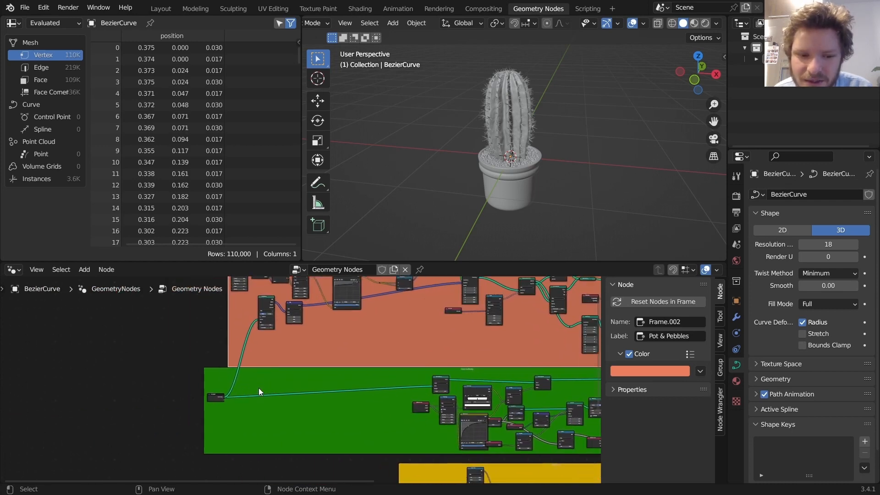
scroll(285, 367, up, 4)
key(shift+a)
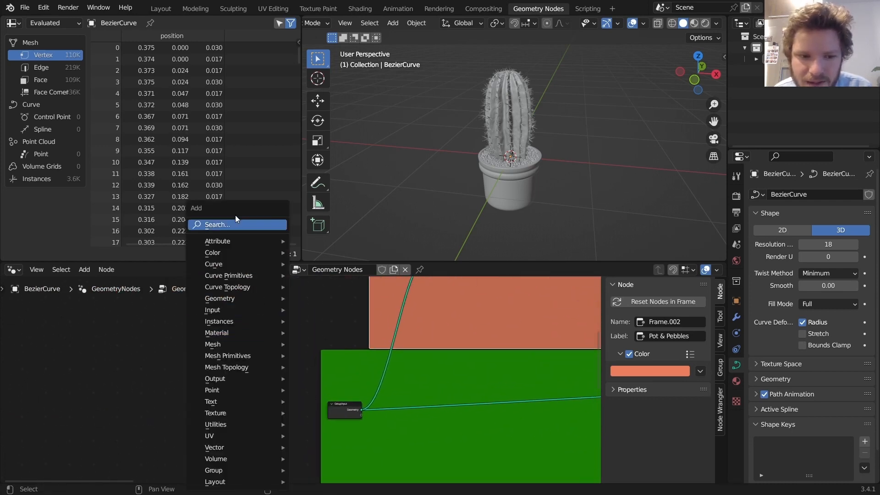
click(236, 220)
text(group)
key(Return)
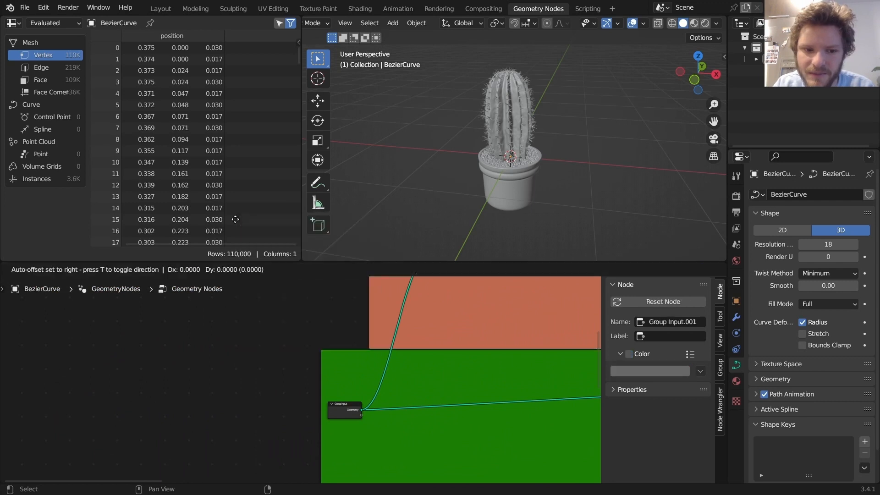
click(239, 384)
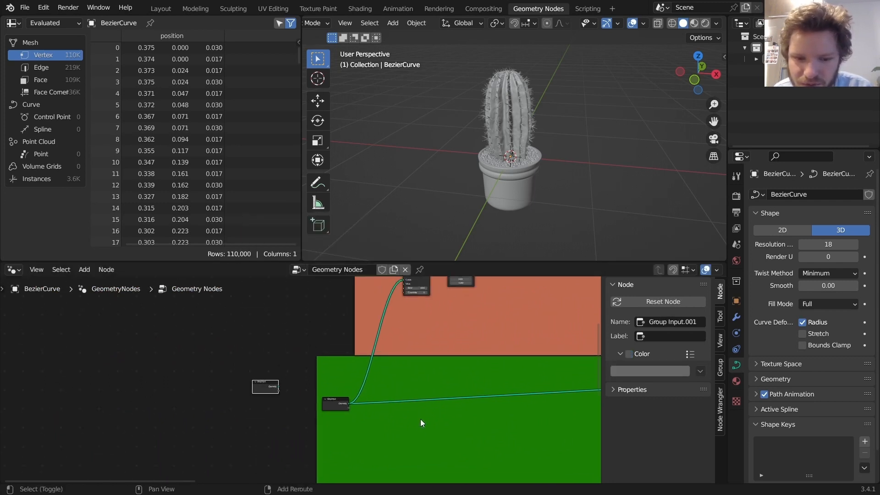
Step: Add a reroute across the two Group Input links and delete the old Group Input inside the green frame
shift+right_drag(420, 419, 373, 320)
click(336, 402)
key(x)
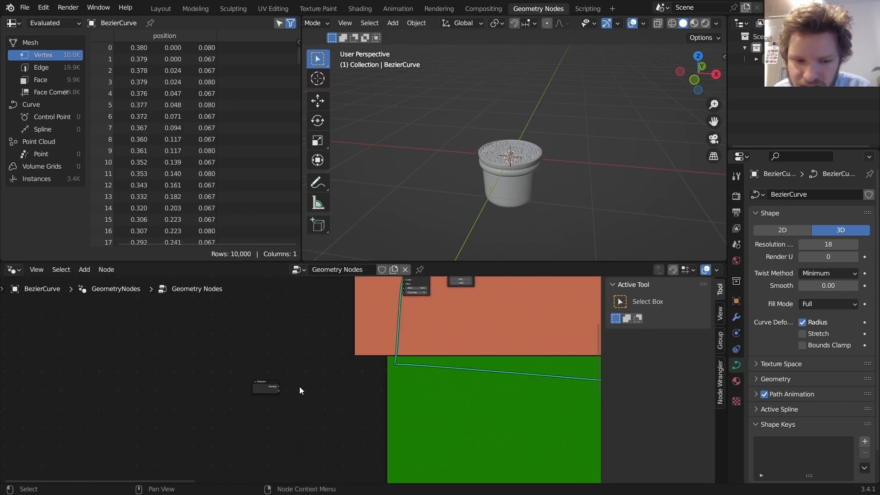
Step: Connect the new Group Input's Geometry to the reroute and move the node farther away from the frames
click(280, 386)
drag(278, 387, 392, 364)
scroll(348, 375, down, 3)
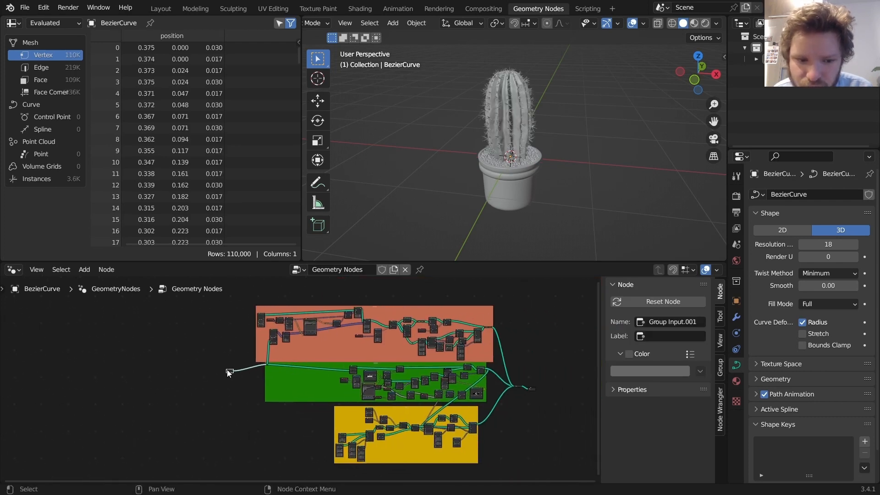
drag(229, 374, 208, 378)
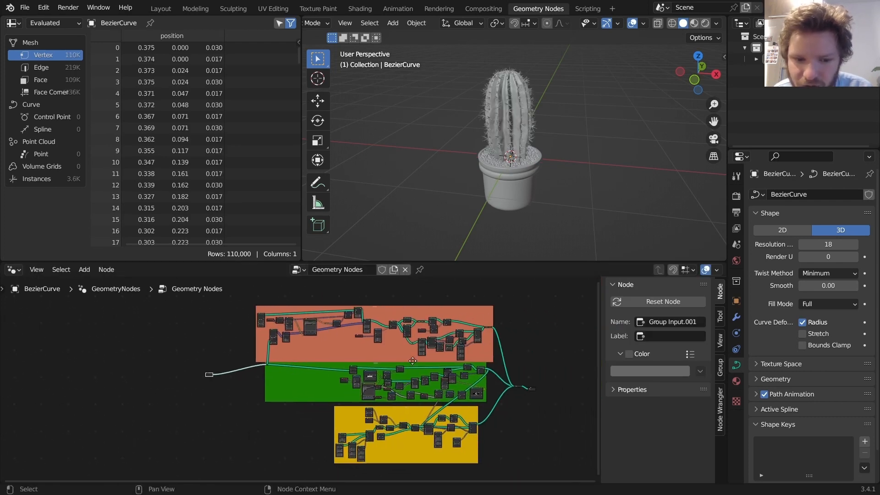
Step: Move the final Join Geometry node closer to the frames, away from the Group Output
middle_drag(413, 360, 233, 347)
scroll(303, 377, up, 4)
click(349, 369)
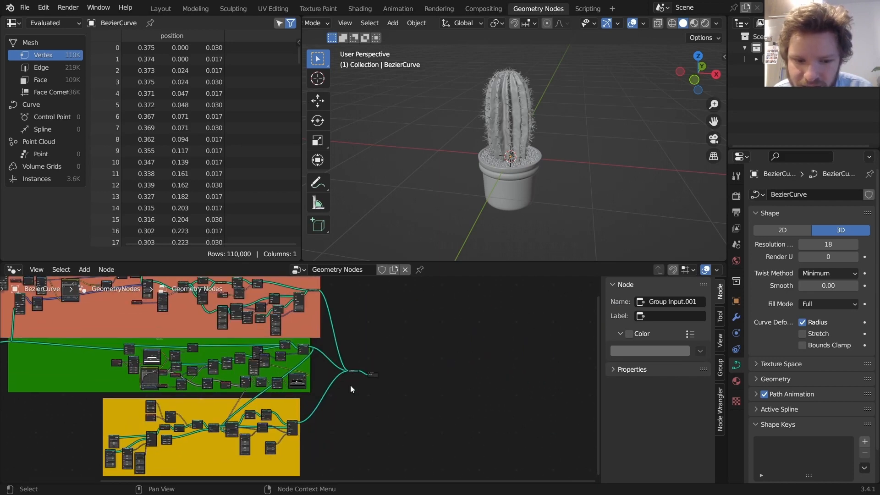
drag(350, 385, 350, 369)
key(g)
click(336, 369)
Step: Rename the geometry node tree "CactusGenerator"
middle_drag(390, 375, 471, 368)
scroll(486, 369, up, 5)
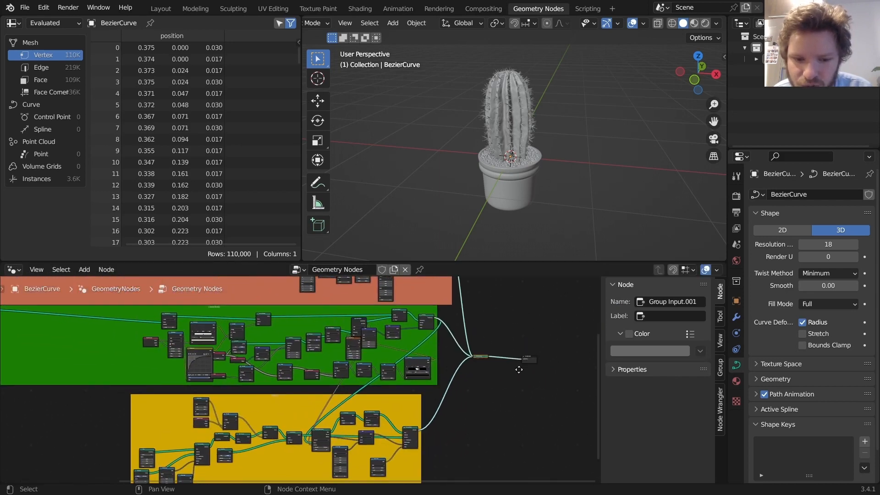
scroll(479, 370, down, 6)
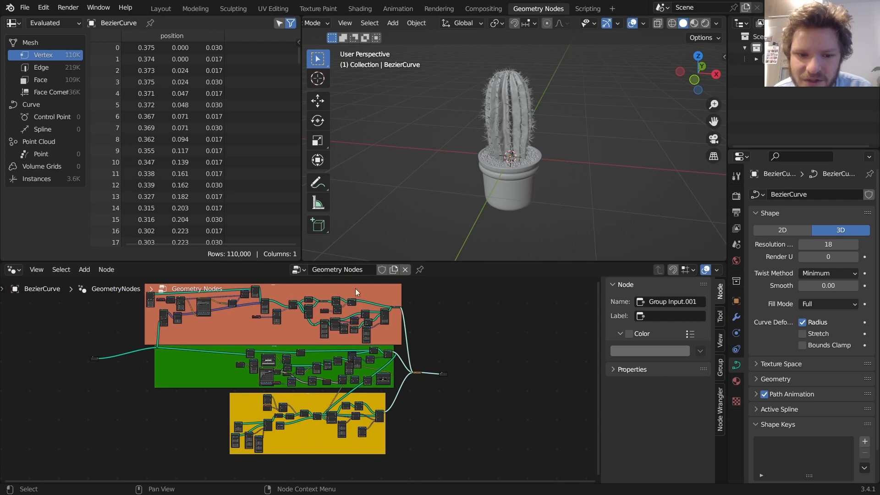
click(345, 270)
text(Cacu)
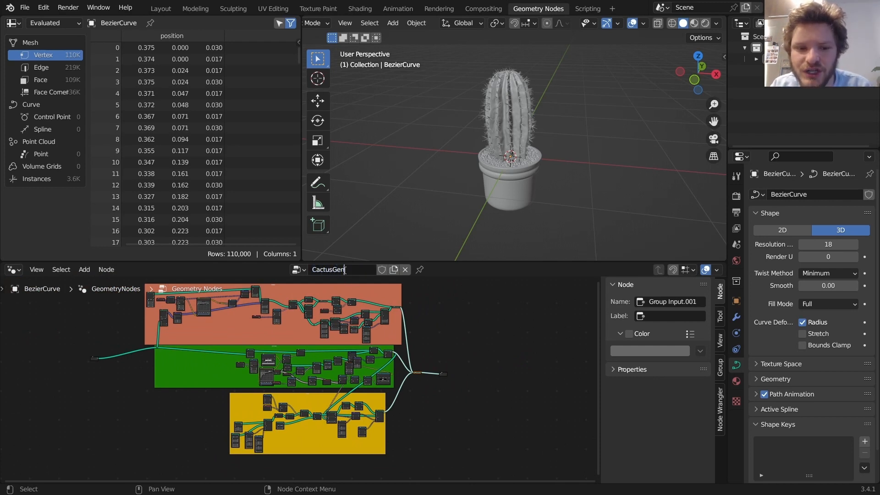
key(Return)
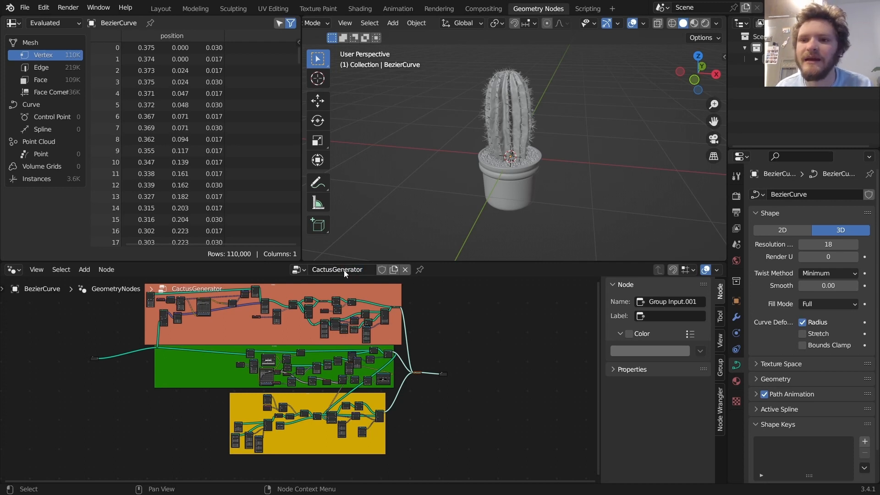
middle_drag(509, 140, 532, 121)
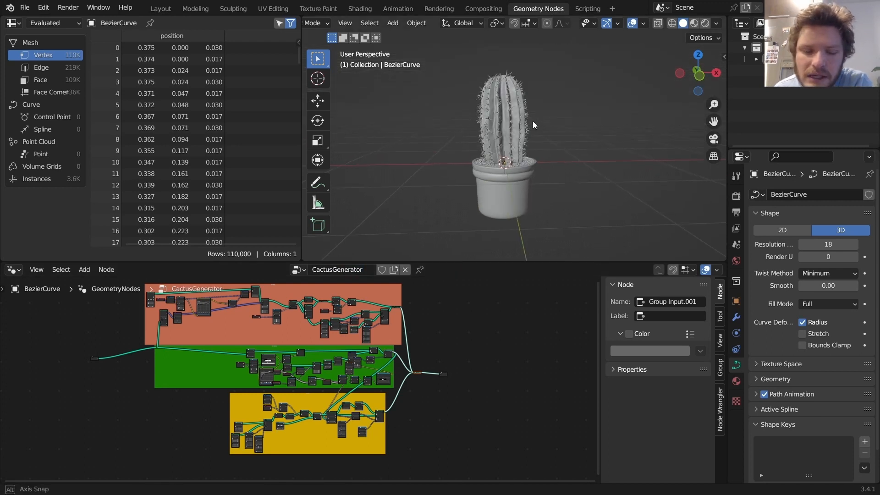